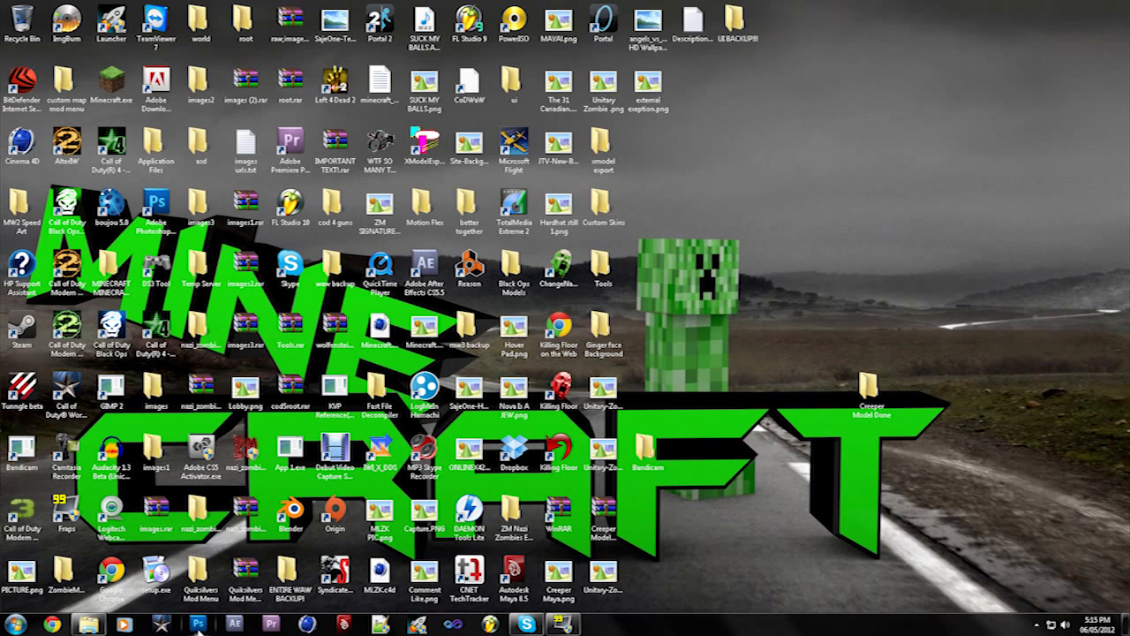
Step: Launch Autodesk Maya 8.5, dismiss the Learning Movies window and maximize the main window
{"action": "left_click", "coordinate": [344, 624]}
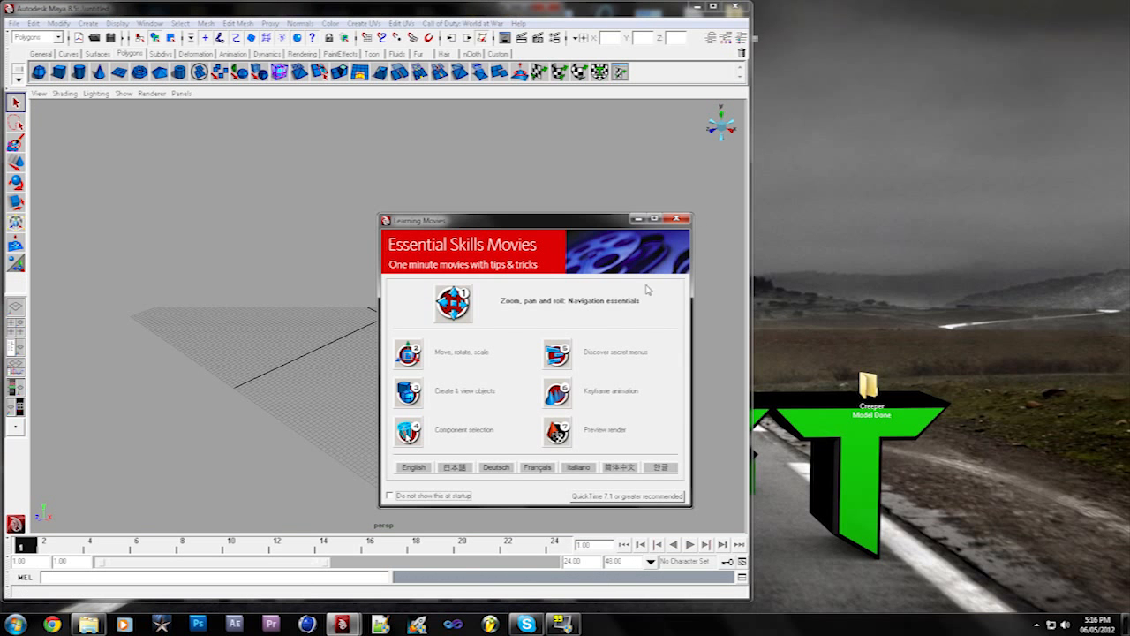
{"action": "left_click", "coordinate": [676, 218]}
{"action": "left_click", "coordinate": [713, 7]}
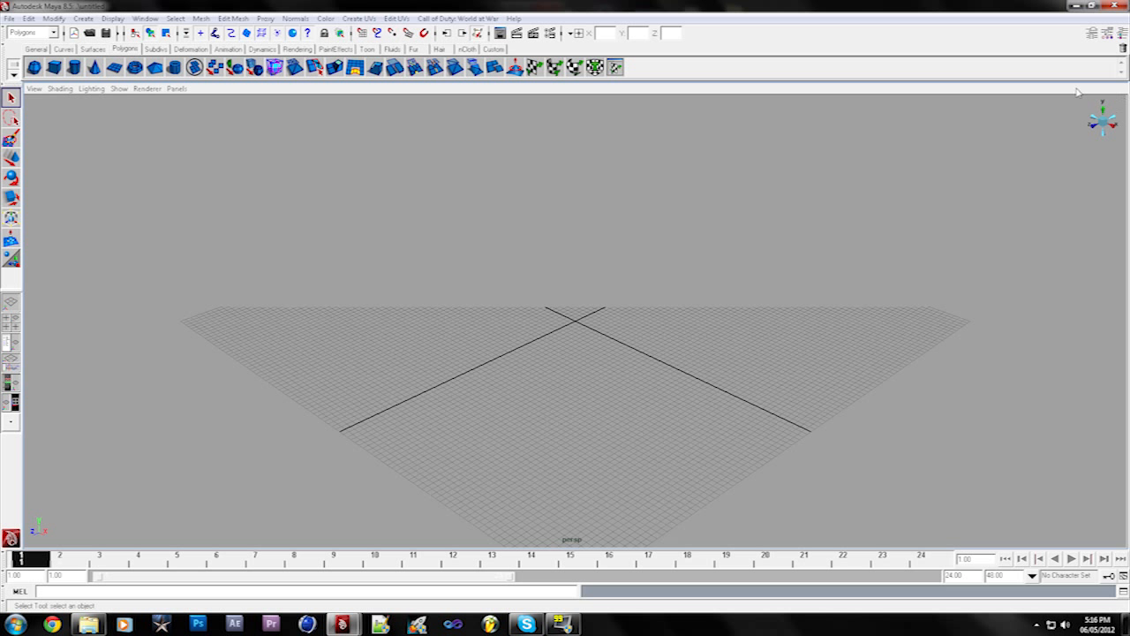
{"action": "left_click", "coordinate": [145, 19]}
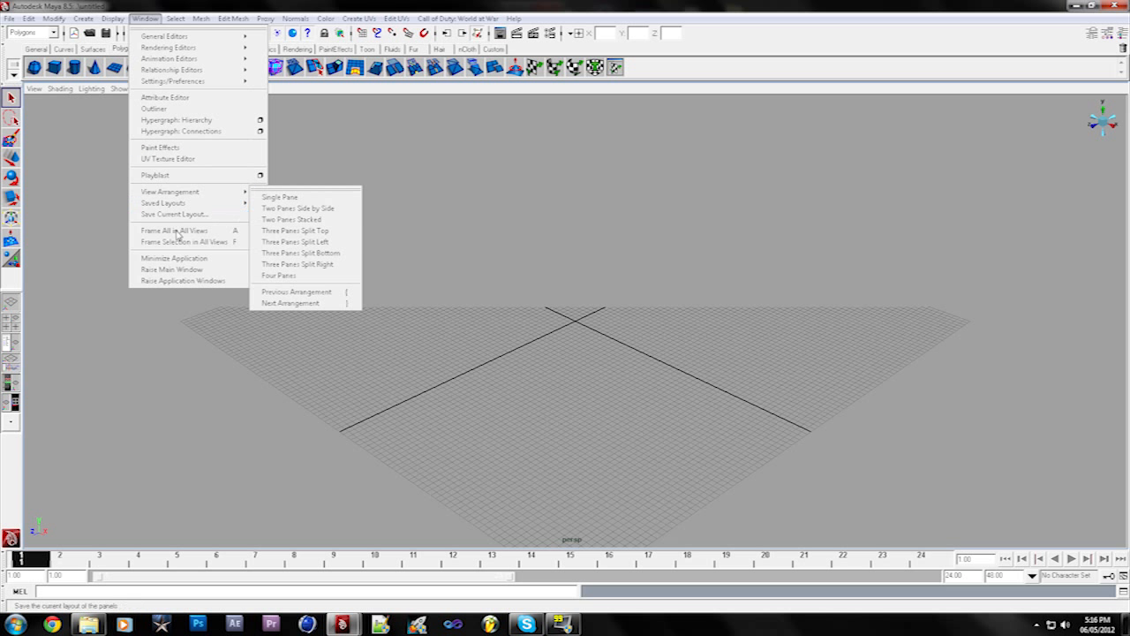
{"action": "left_click", "coordinate": [989, 61]}
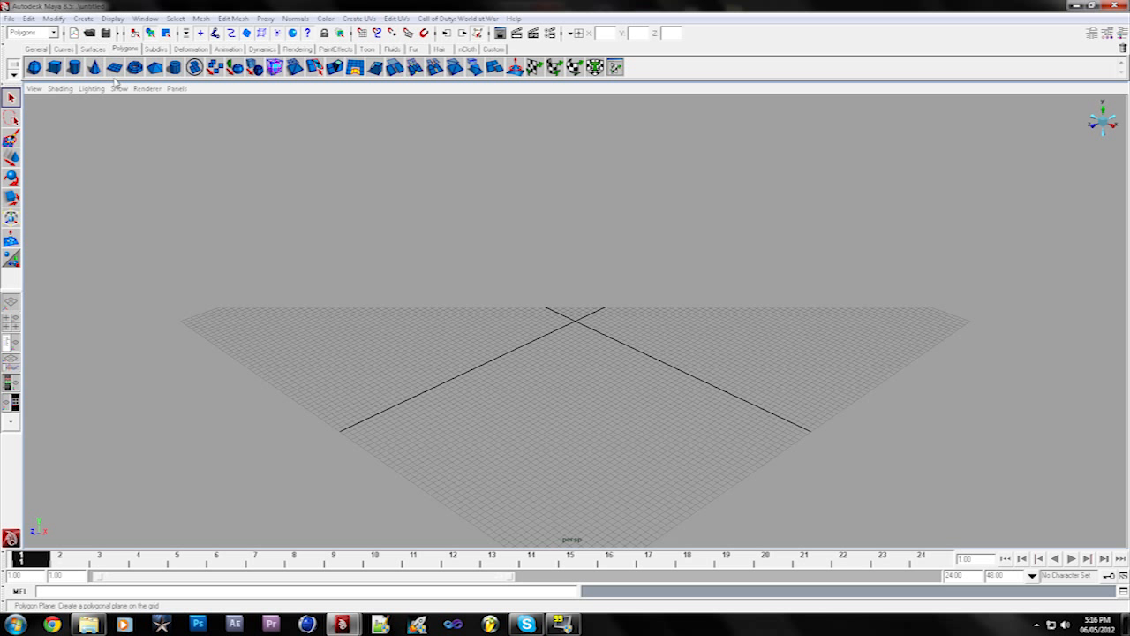
Step: Create a tall polygon cube near the center of the grid and display it shaded
{"action": "left_click", "coordinate": [54, 67]}
{"action": "scroll", "coordinate": [579, 307], "scroll_direction": "up", "scroll_amount": 3}
{"action": "scroll", "coordinate": [579, 306], "scroll_direction": "up", "scroll_amount": 3}
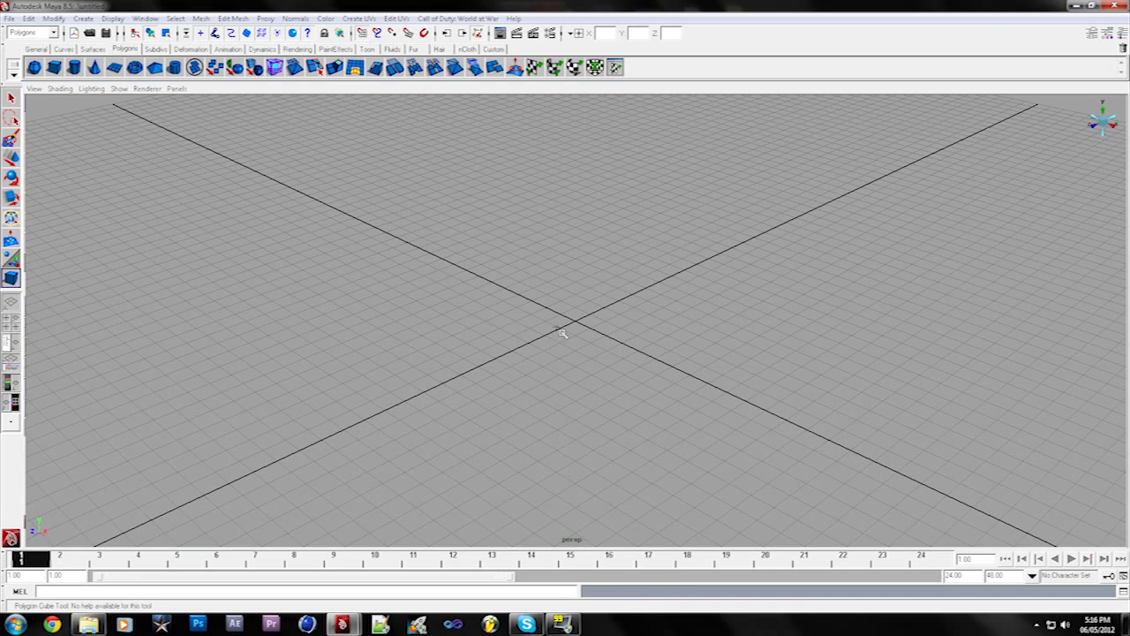
{"action": "left_click_drag", "start_coordinate": [545, 298], "coordinate": [538, 111]}
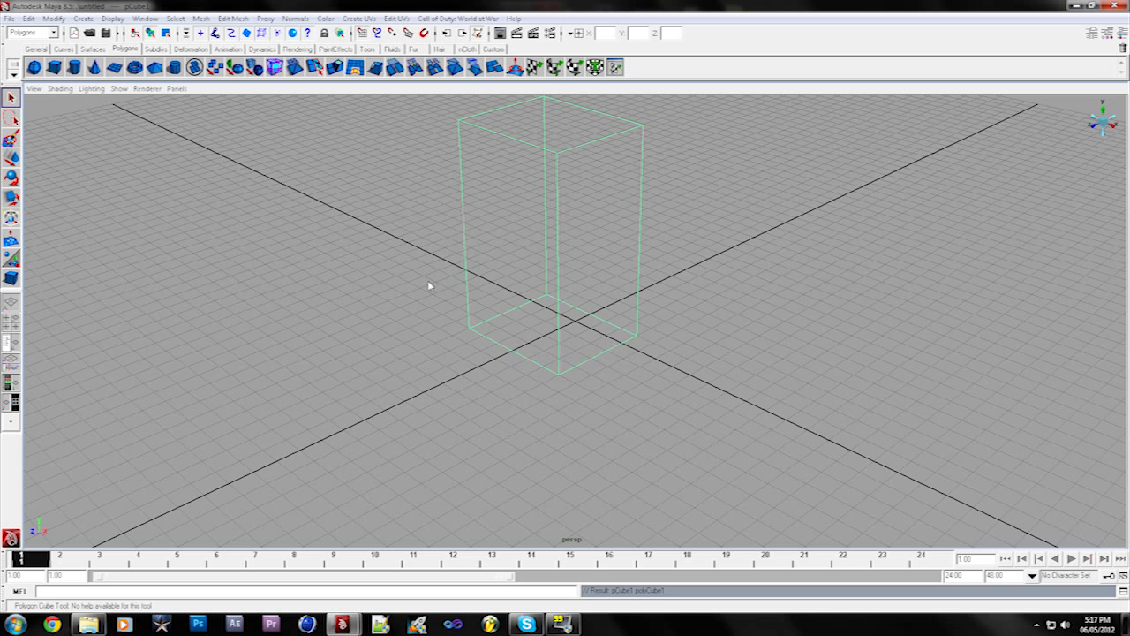
{"action": "key", "text": "5"}
{"action": "mouse_move", "coordinate": [421, 277]}
{"action": "left_mouse_down", "text": "alt"}
{"action": "mouse_move", "coordinate": [523, 282]}
{"action": "mouse_move", "coordinate": [567, 308]}
{"action": "mouse_move", "coordinate": [559, 238]}
{"action": "mouse_move", "coordinate": [477, 274]}
{"action": "mouse_move", "coordinate": [430, 277]}
{"action": "left_mouse_up", "text": "alt"}
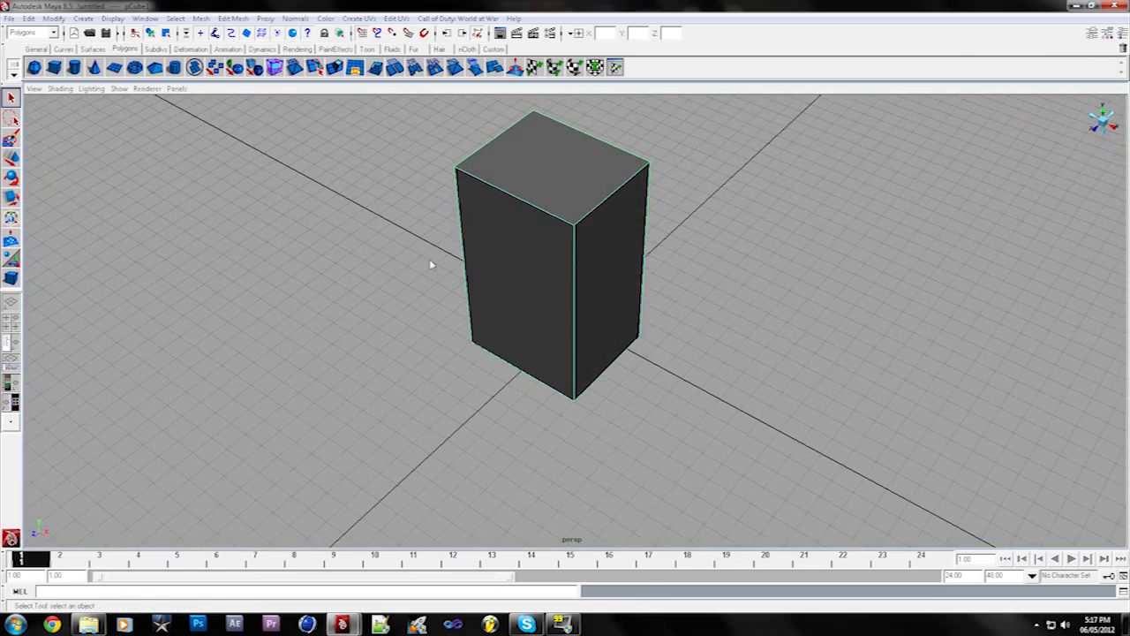
{"action": "left_click", "coordinate": [430, 276]}
{"action": "left_click_drag", "start_coordinate": [530, 252], "coordinate": [485, 265], "text": "alt"}
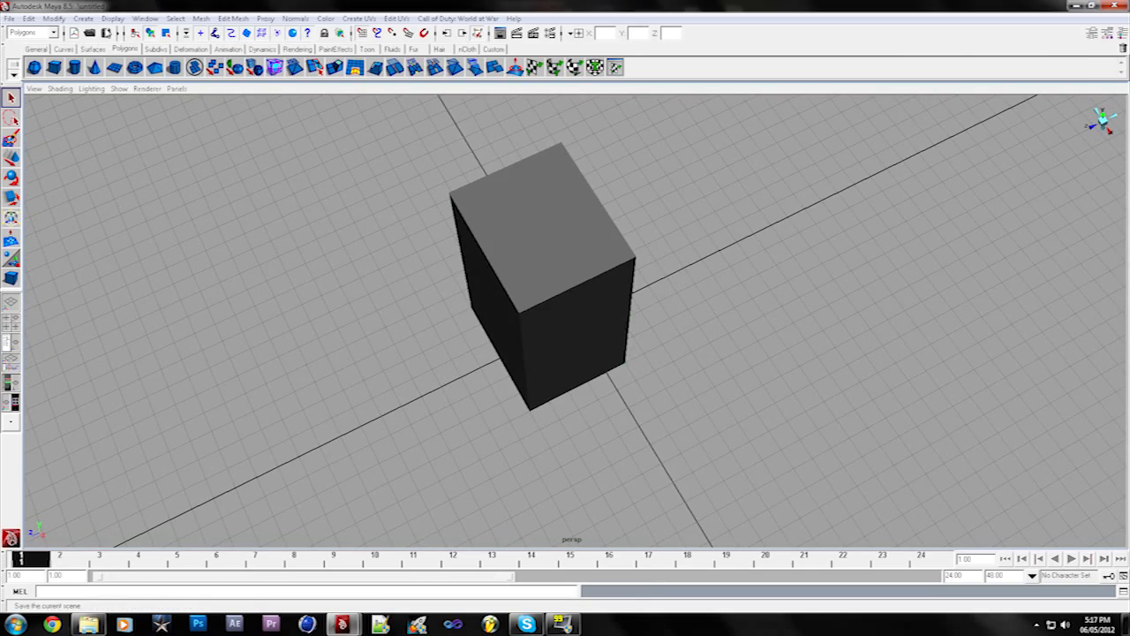
{"action": "left_click", "coordinate": [519, 235]}
{"action": "left_click", "coordinate": [483, 329]}
{"action": "left_click_drag", "start_coordinate": [482, 318], "coordinate": [554, 265], "text": "alt"}
{"action": "left_click", "coordinate": [553, 265]}
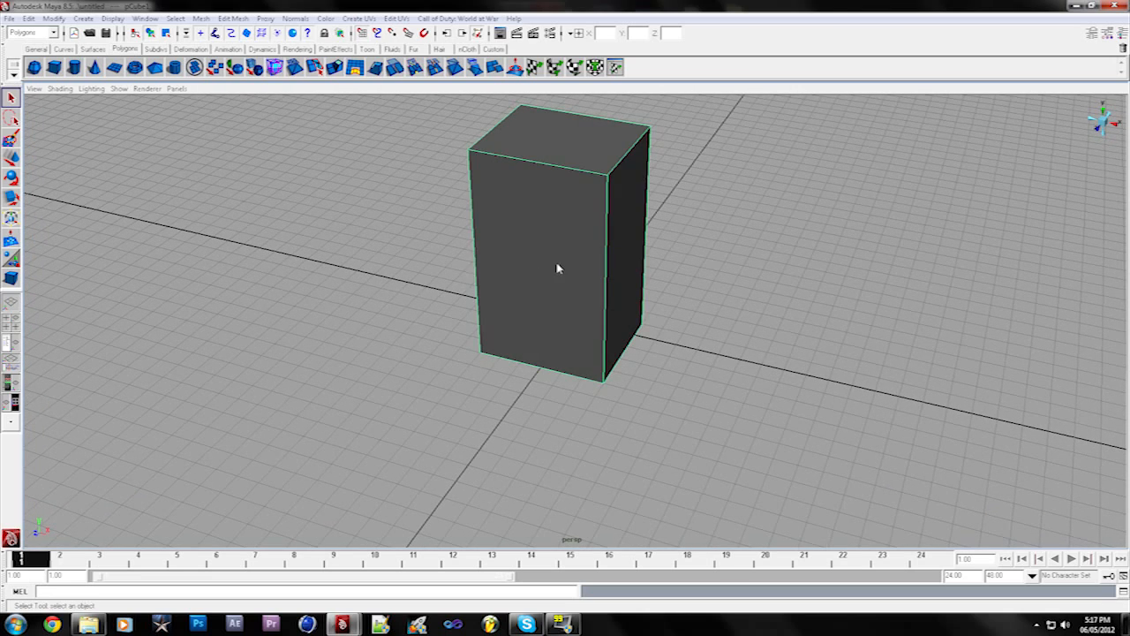
{"action": "left_click", "coordinate": [438, 266]}
{"action": "left_click", "coordinate": [522, 272]}
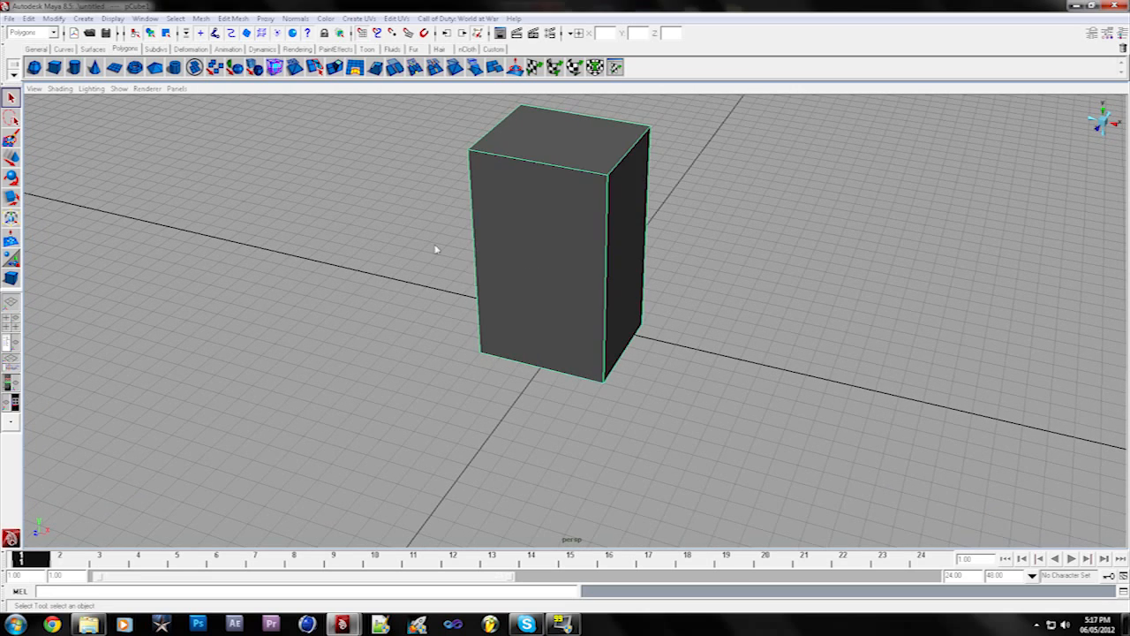
Step: Open the Hypershade editor with the Polygons menu set kept active
{"action": "left_click", "coordinate": [150, 19]}
{"action": "mouse_move", "coordinate": [137, 48]}
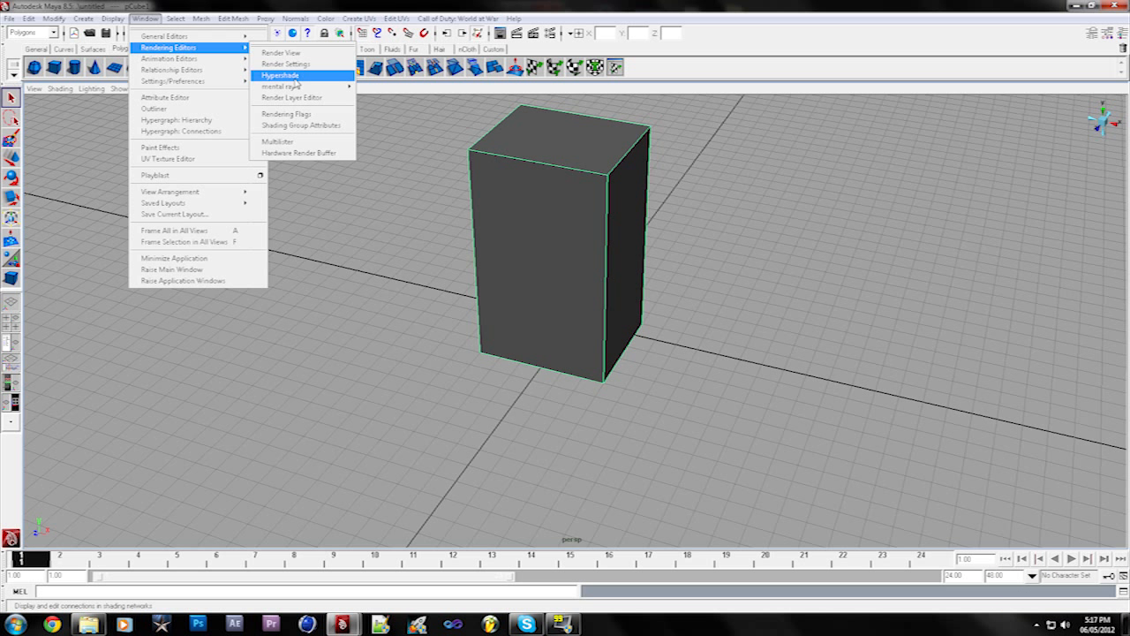
{"action": "left_click", "coordinate": [55, 35]}
{"action": "left_click", "coordinate": [53, 34]}
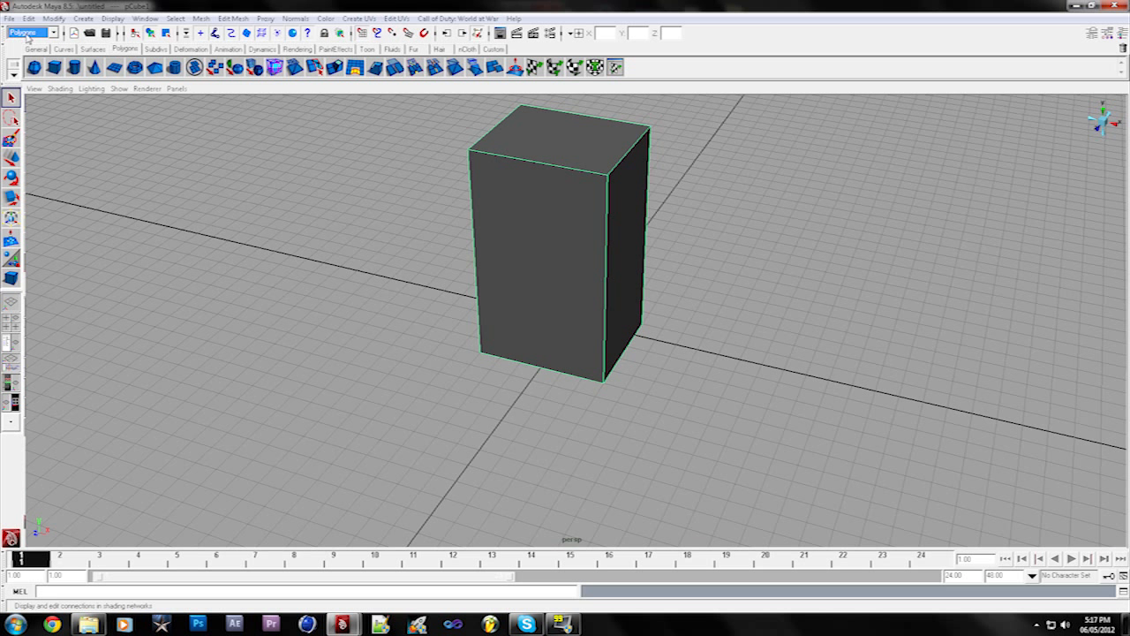
{"action": "left_click", "coordinate": [152, 18]}
{"action": "mouse_move", "coordinate": [165, 49]}
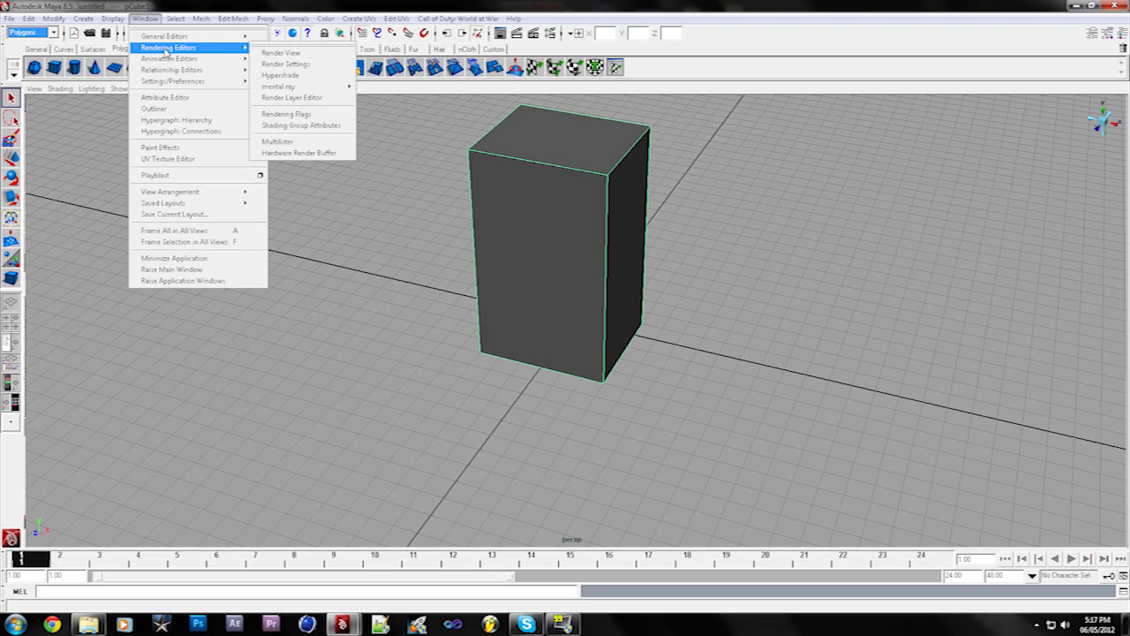
{"action": "left_click", "coordinate": [328, 75]}
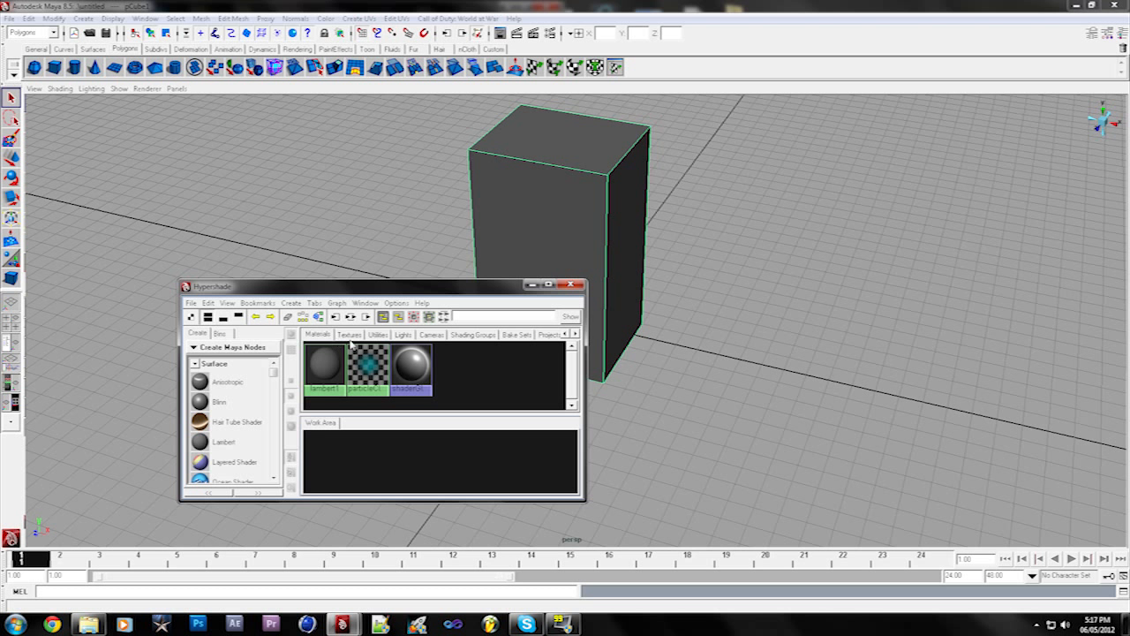
Step: Create a 2D File texture node among the Hypershade's textures
{"action": "left_click", "coordinate": [353, 336]}
{"action": "right_click", "coordinate": [350, 355]}
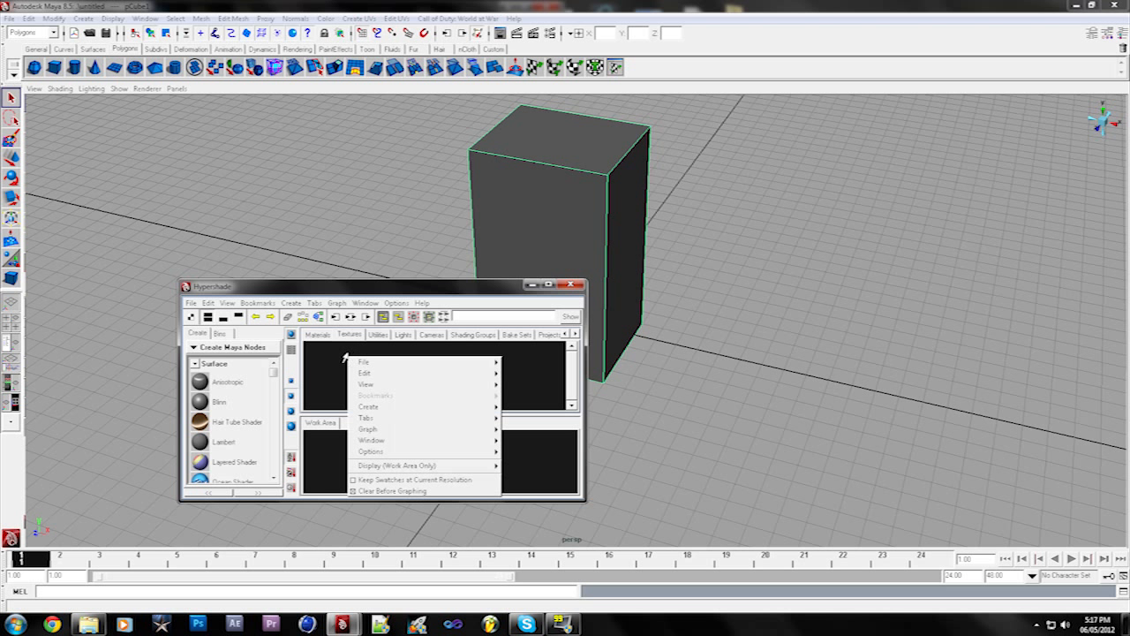
{"action": "mouse_move", "coordinate": [369, 406]}
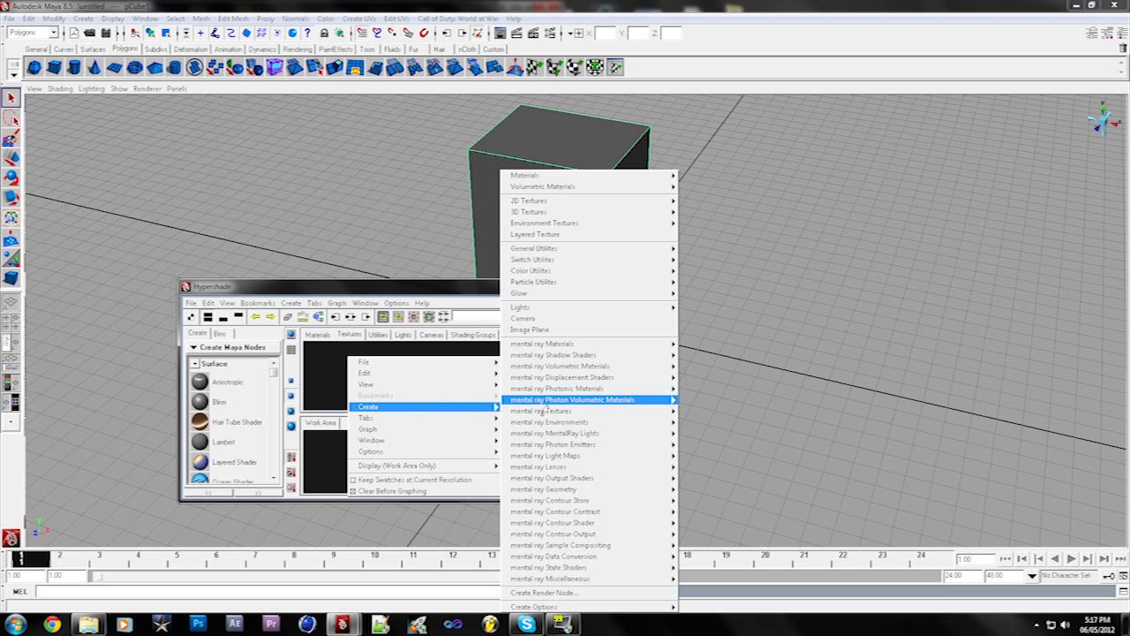
{"action": "mouse_move", "coordinate": [565, 399]}
{"action": "mouse_move", "coordinate": [562, 206]}
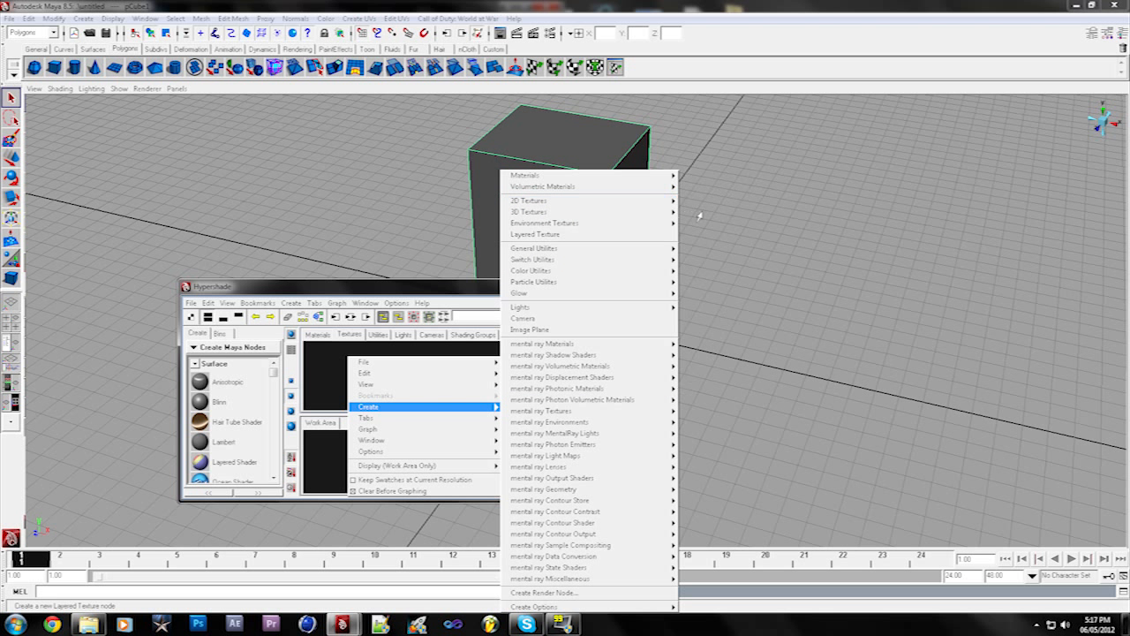
{"action": "left_click", "coordinate": [711, 234]}
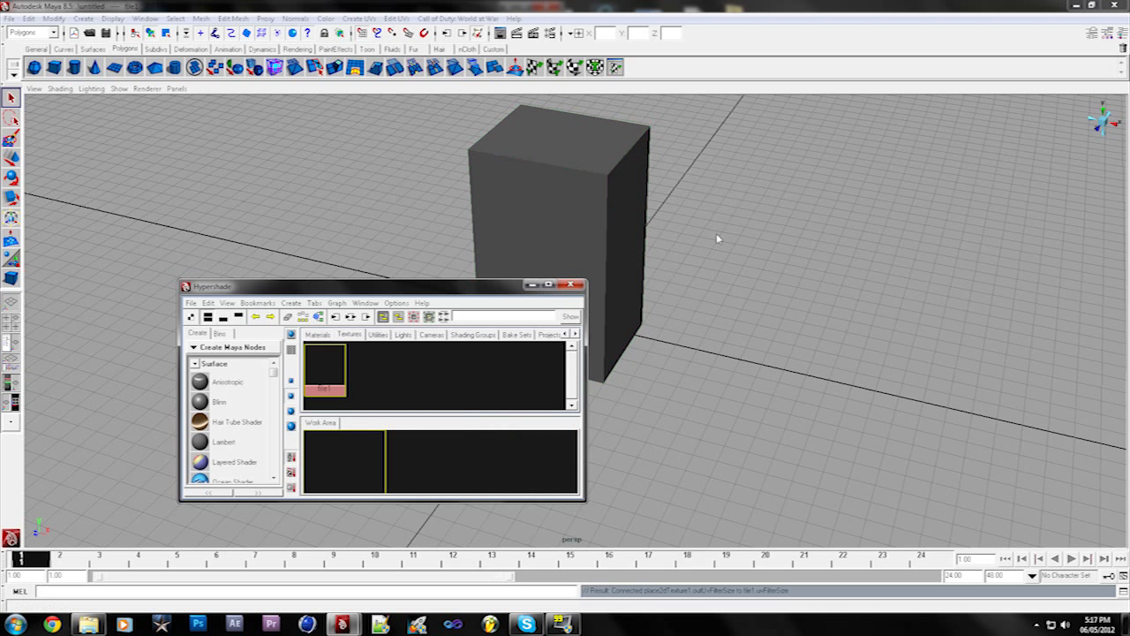
{"action": "right_click", "coordinate": [320, 357]}
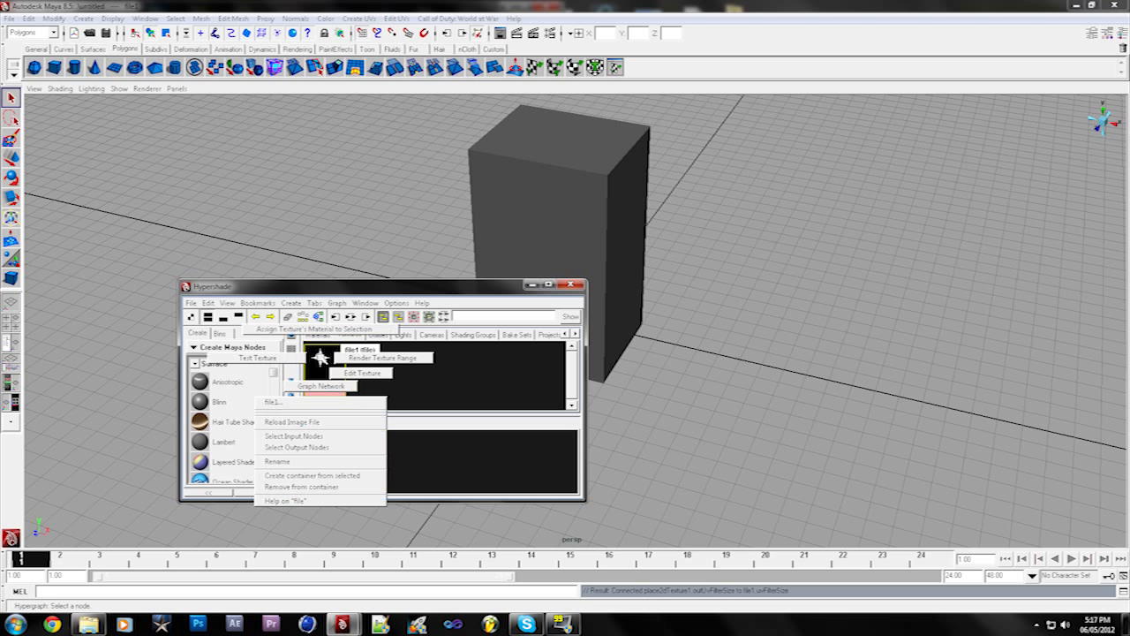
{"action": "left_click", "coordinate": [321, 357]}
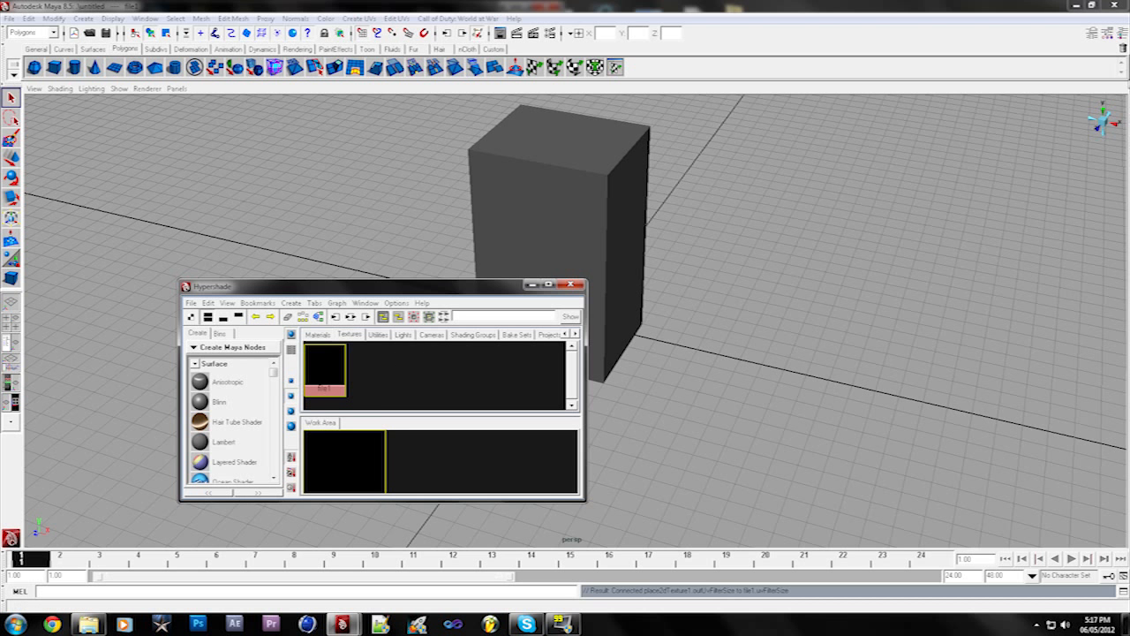
{"action": "left_click", "coordinate": [1122, 34]}
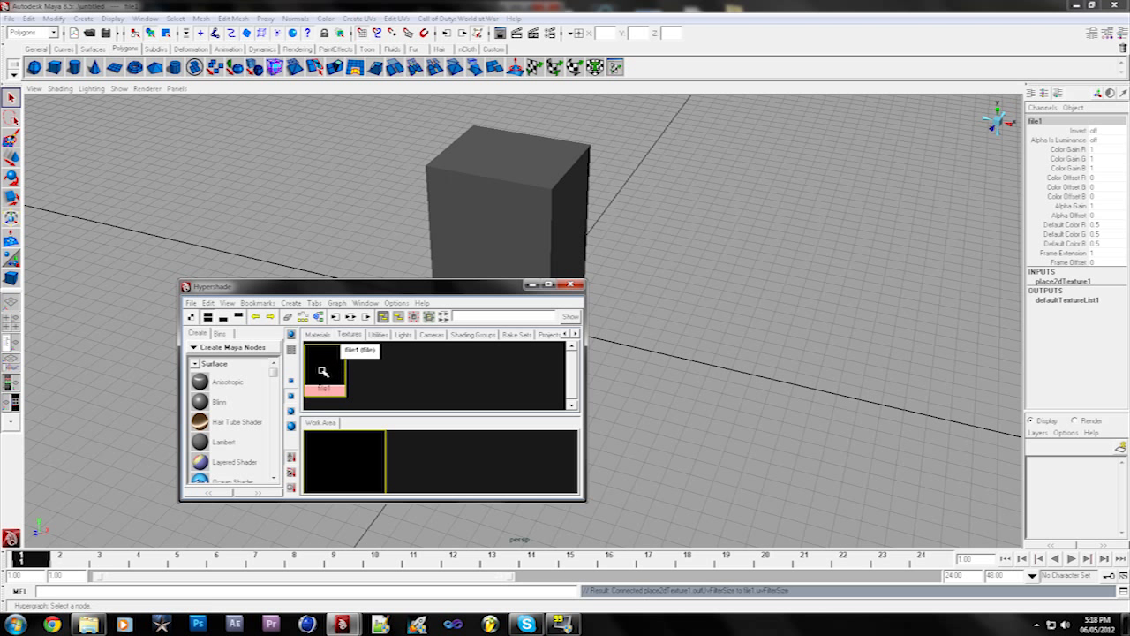
{"action": "right_click", "coordinate": [334, 369]}
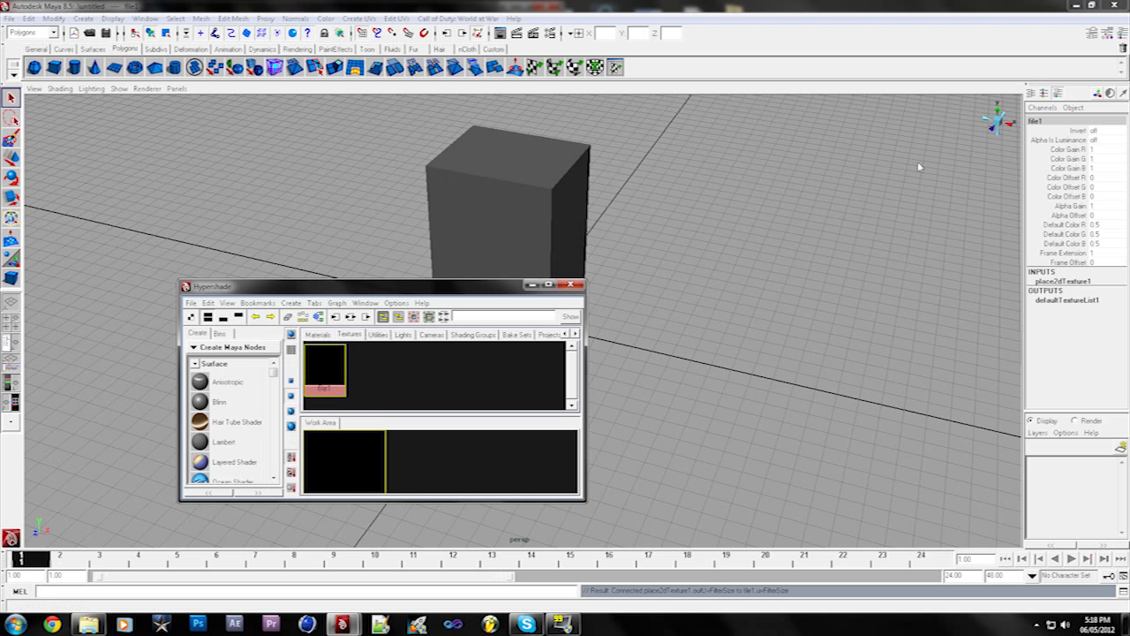
{"action": "left_click", "coordinate": [1032, 94]}
{"action": "left_click", "coordinate": [1032, 95]}
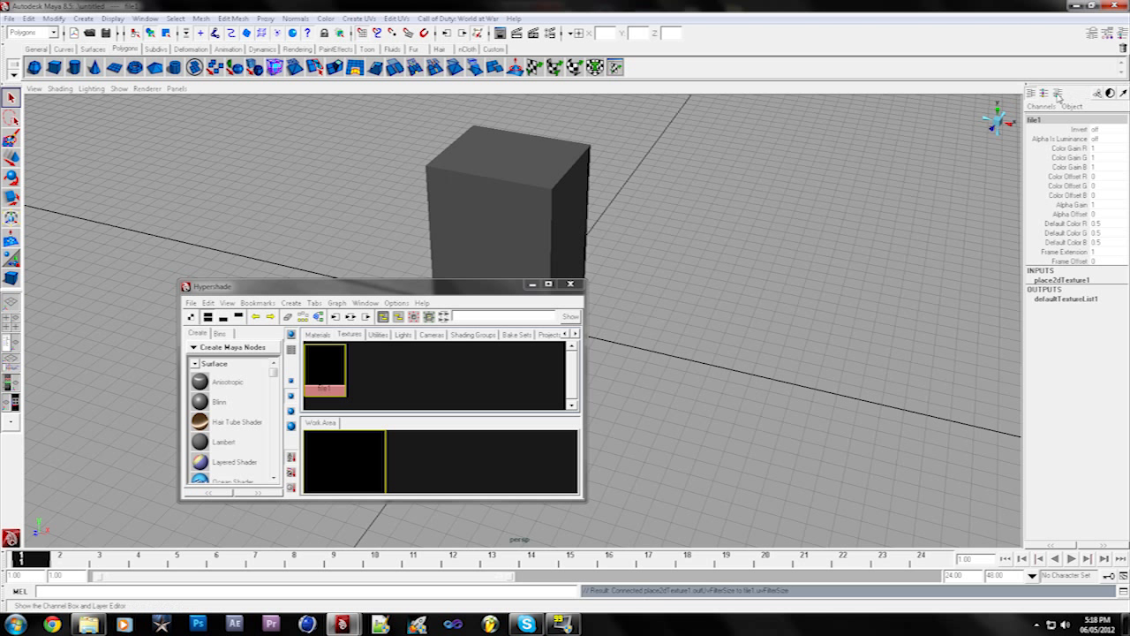
{"action": "left_click", "coordinate": [1055, 94]}
{"action": "left_click", "coordinate": [1043, 95]}
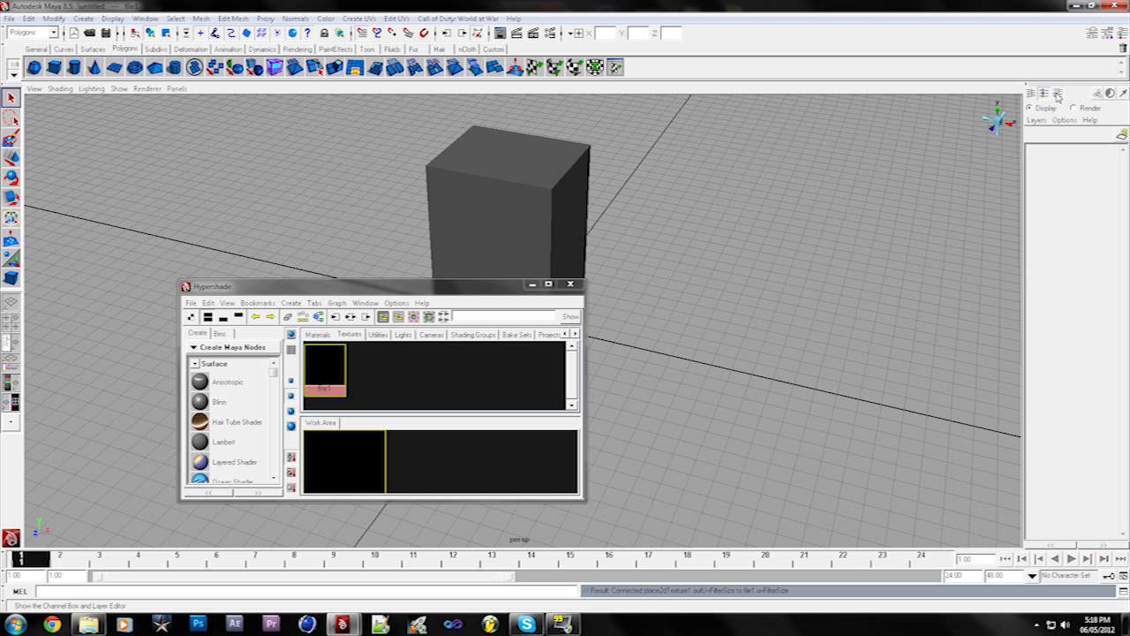
{"action": "left_click", "coordinate": [1055, 94]}
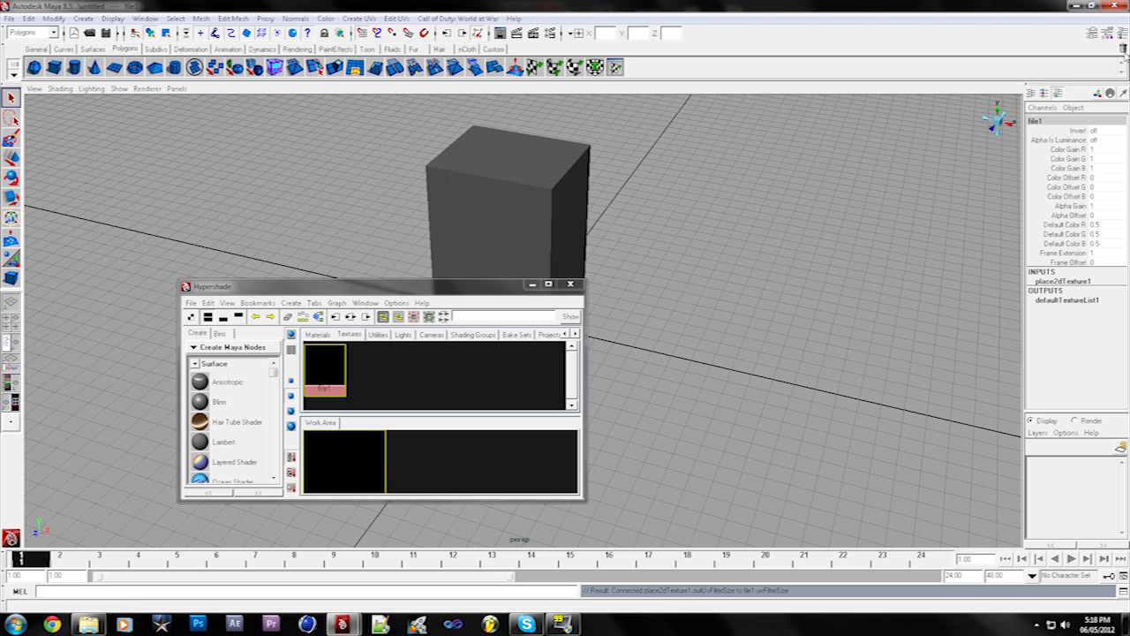
{"action": "left_click", "coordinate": [1121, 34]}
{"action": "left_click", "coordinate": [1121, 33]}
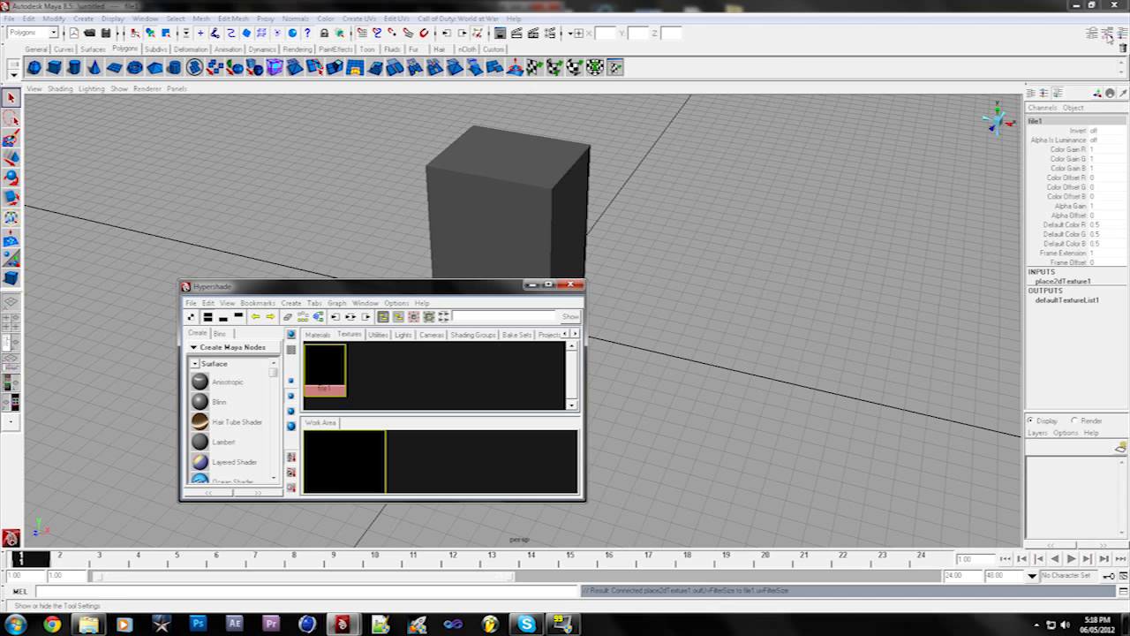
{"action": "left_click", "coordinate": [1107, 33]}
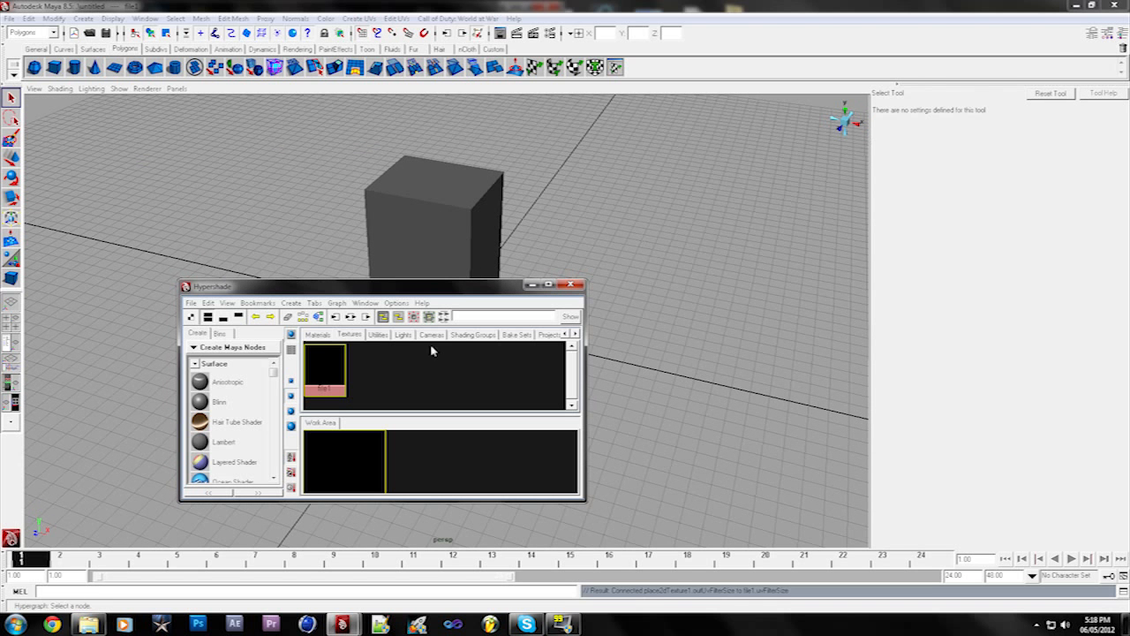
Step: Open the file texture's attributes and load Red.png from the ATM Model pictures folder as its image
{"action": "left_click", "coordinate": [318, 359]}
{"action": "left_click", "coordinate": [1095, 33]}
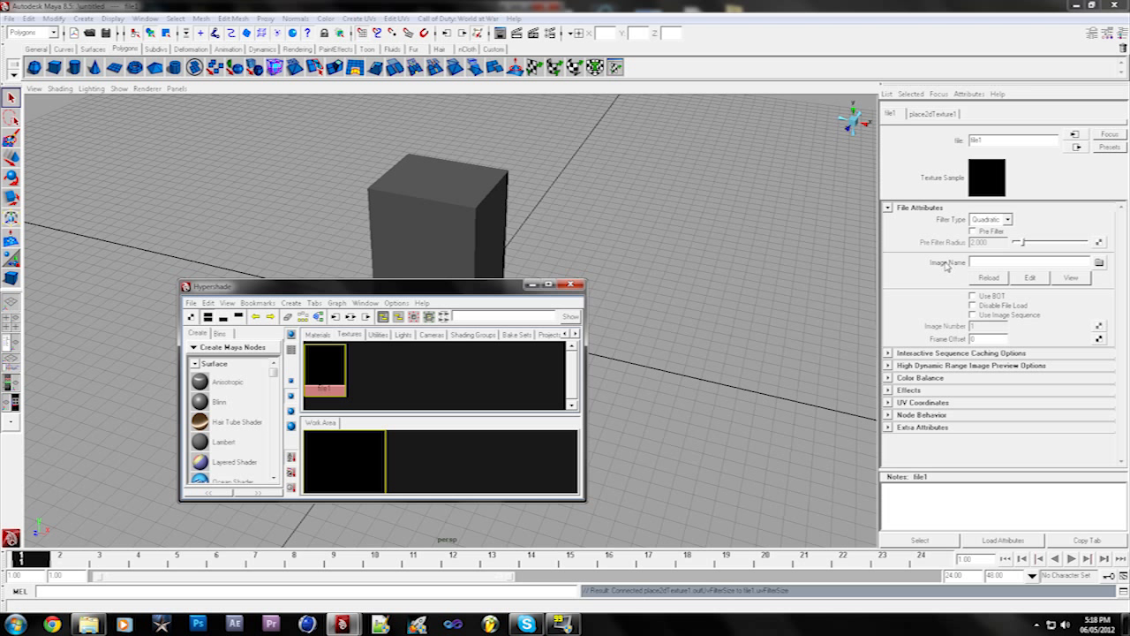
{"action": "left_click", "coordinate": [1099, 263]}
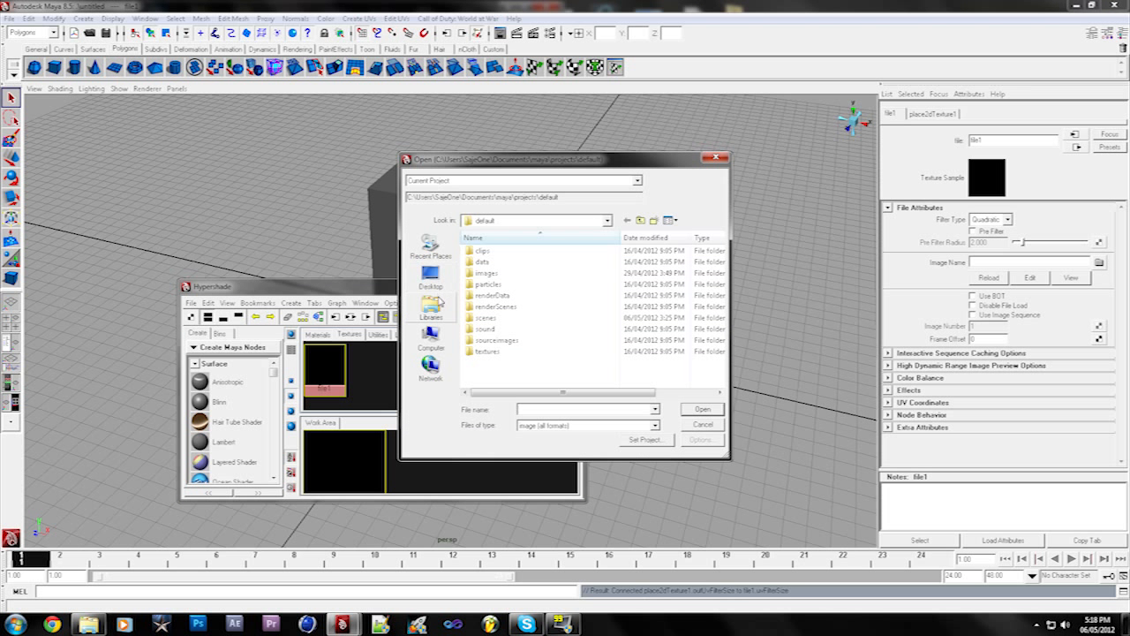
{"action": "left_click", "coordinate": [438, 297]}
{"action": "double_click", "coordinate": [524, 279]}
{"action": "double_click", "coordinate": [574, 276]}
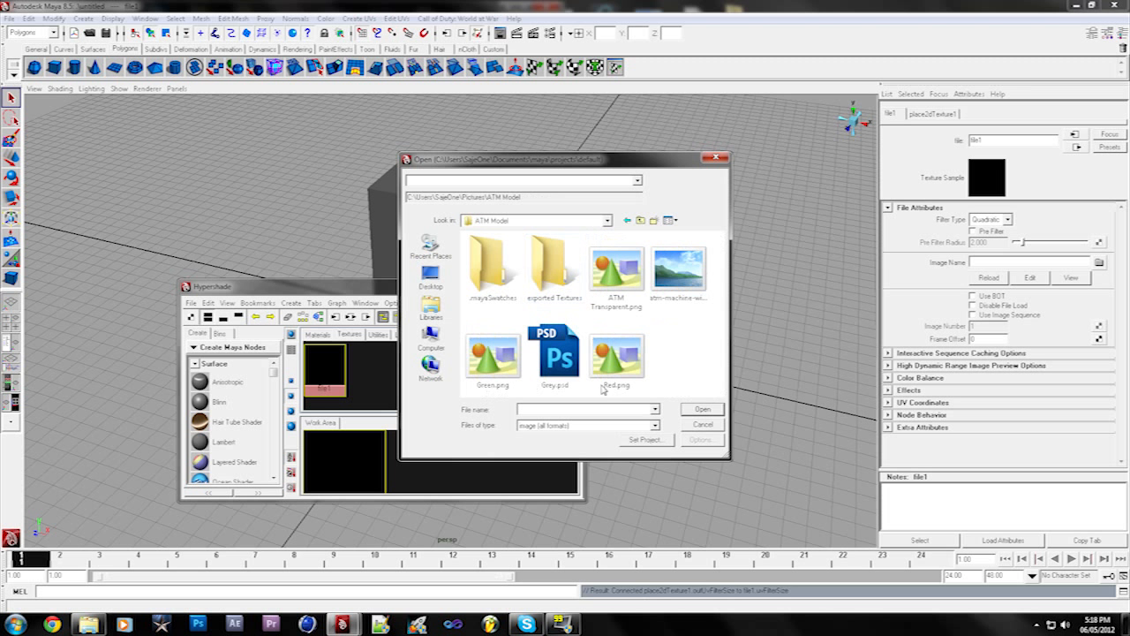
{"action": "left_click", "coordinate": [618, 358]}
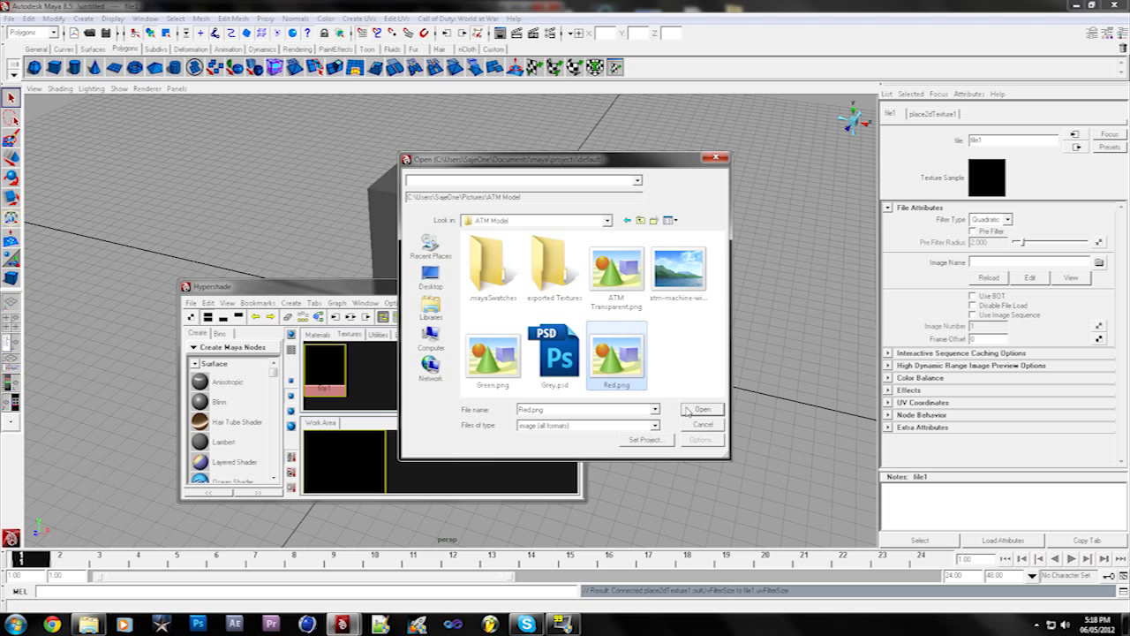
{"action": "left_click", "coordinate": [683, 410]}
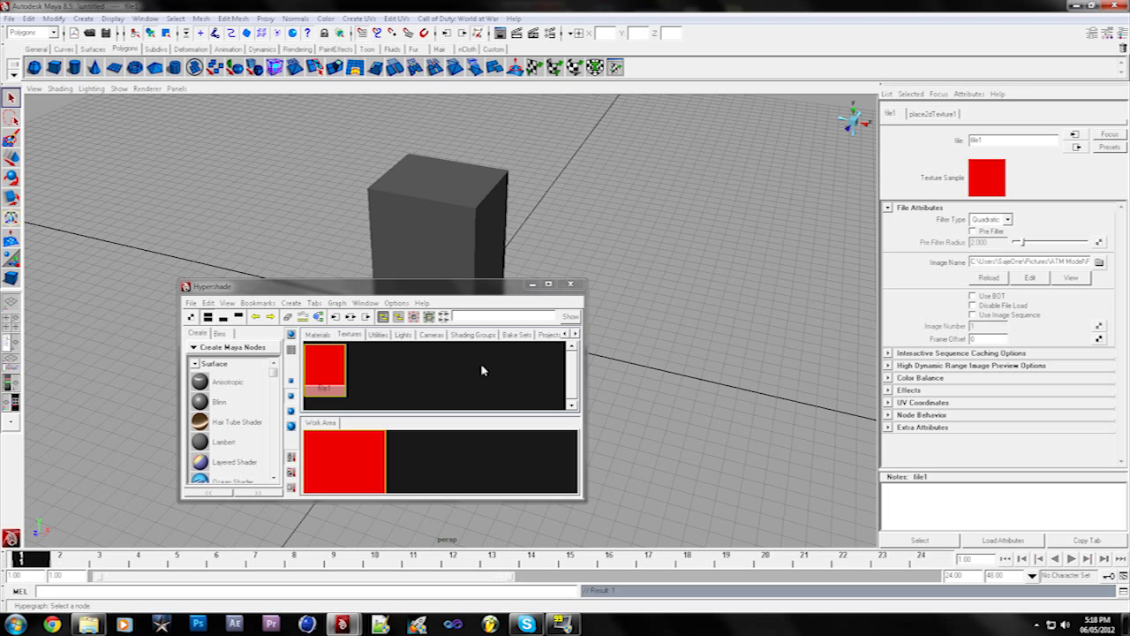
Step: Move the Hypershade window clear of the box and select one of the box's side faces in face mode
{"action": "left_click_drag", "start_coordinate": [373, 283], "coordinate": [804, 247]}
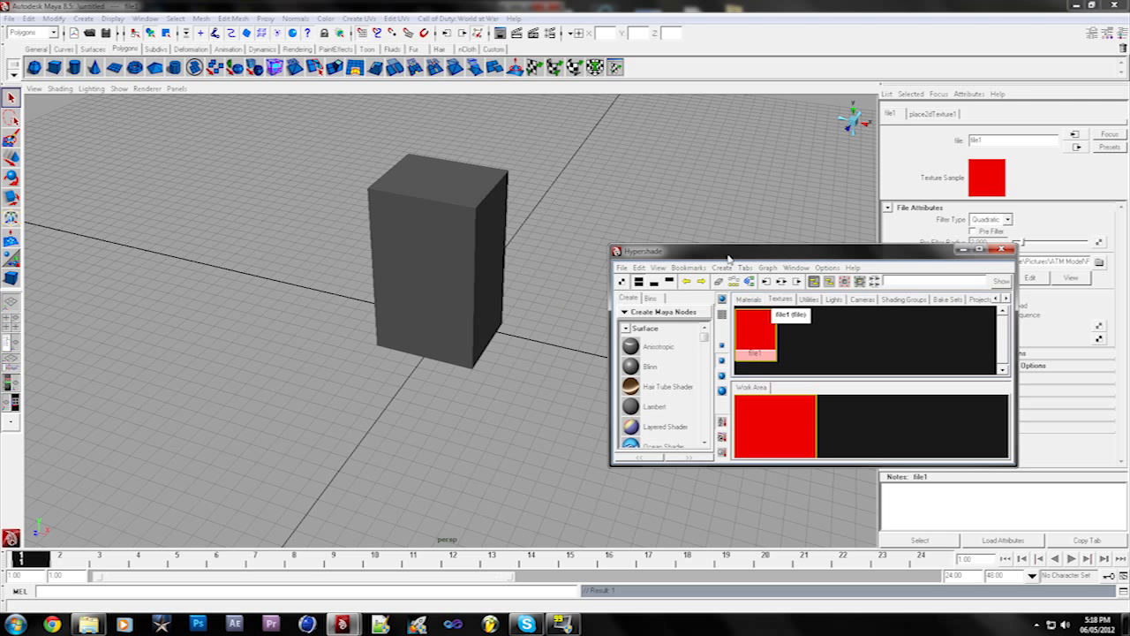
{"action": "left_click_drag", "start_coordinate": [728, 258], "coordinate": [717, 260]}
{"action": "left_click", "coordinate": [403, 206]}
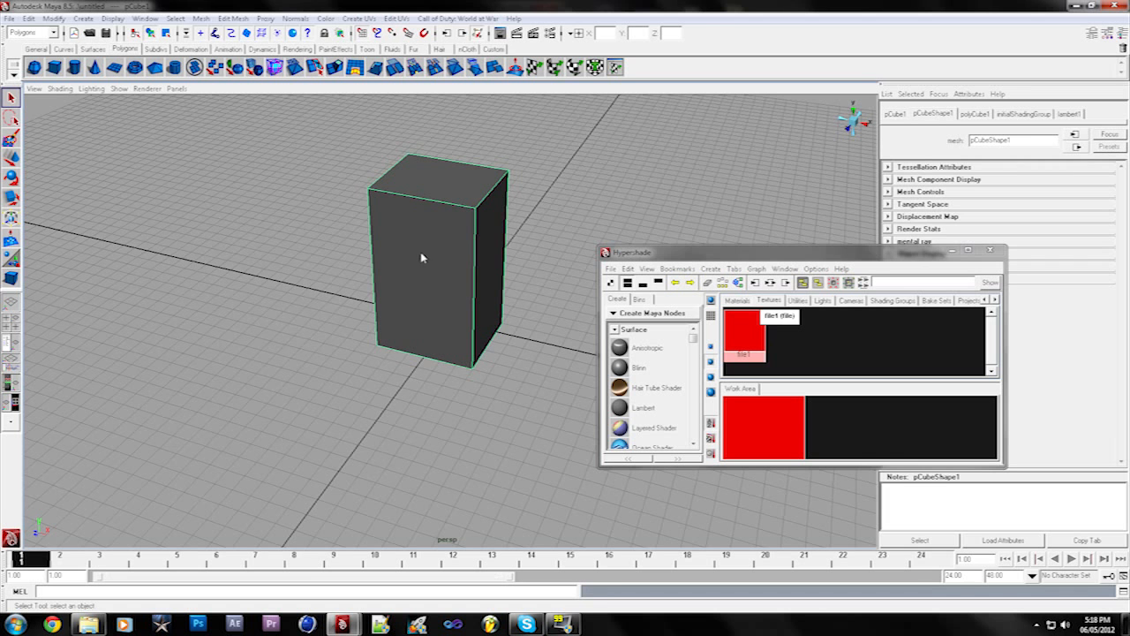
{"action": "right_click_drag", "start_coordinate": [386, 277], "coordinate": [422, 282]}
{"action": "left_click", "coordinate": [422, 286]}
{"action": "left_click_drag", "start_coordinate": [490, 324], "coordinate": [450, 265], "text": "alt"}
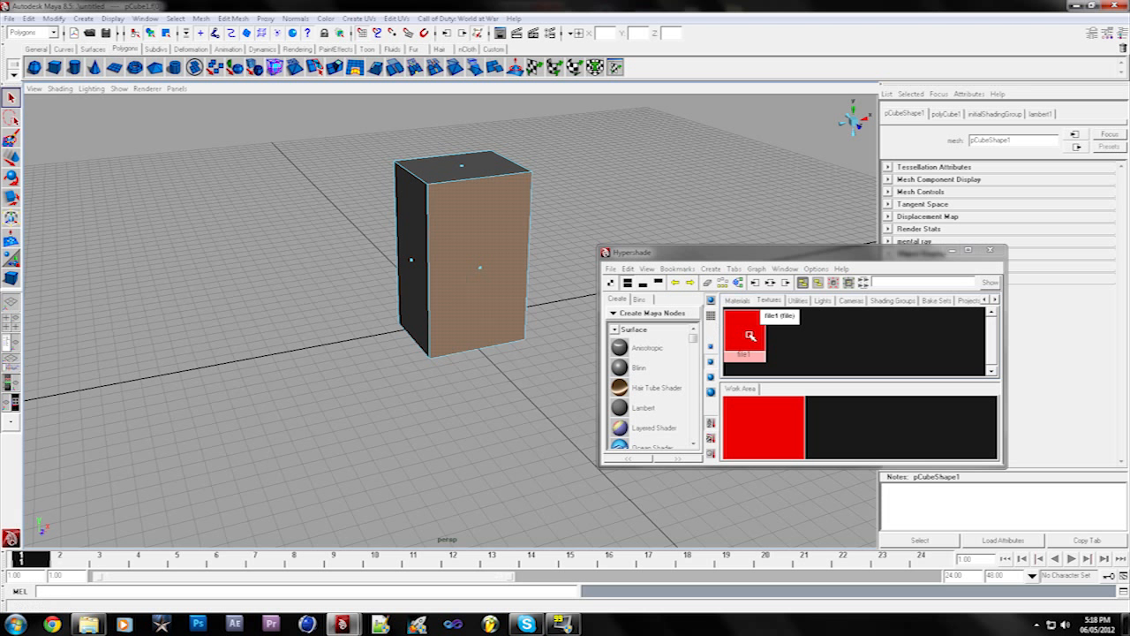
Step: Assign the red file texture's material to the selected side face and switch the viewport to textured display
{"action": "right_click", "coordinate": [749, 336]}
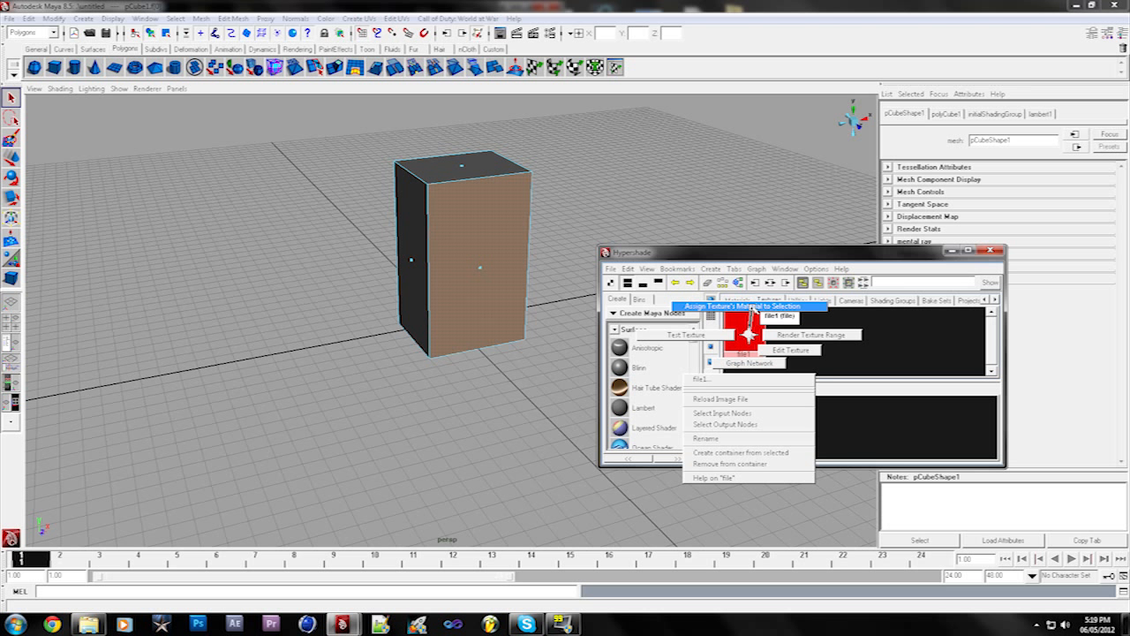
{"action": "left_click", "coordinate": [752, 308]}
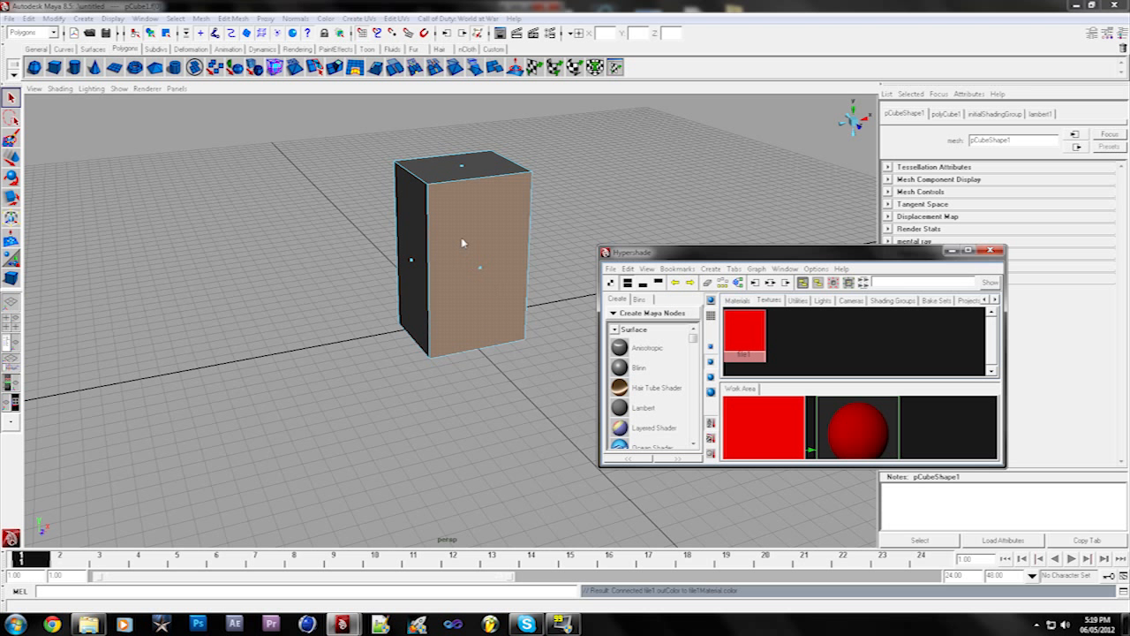
{"action": "left_click", "coordinate": [538, 248]}
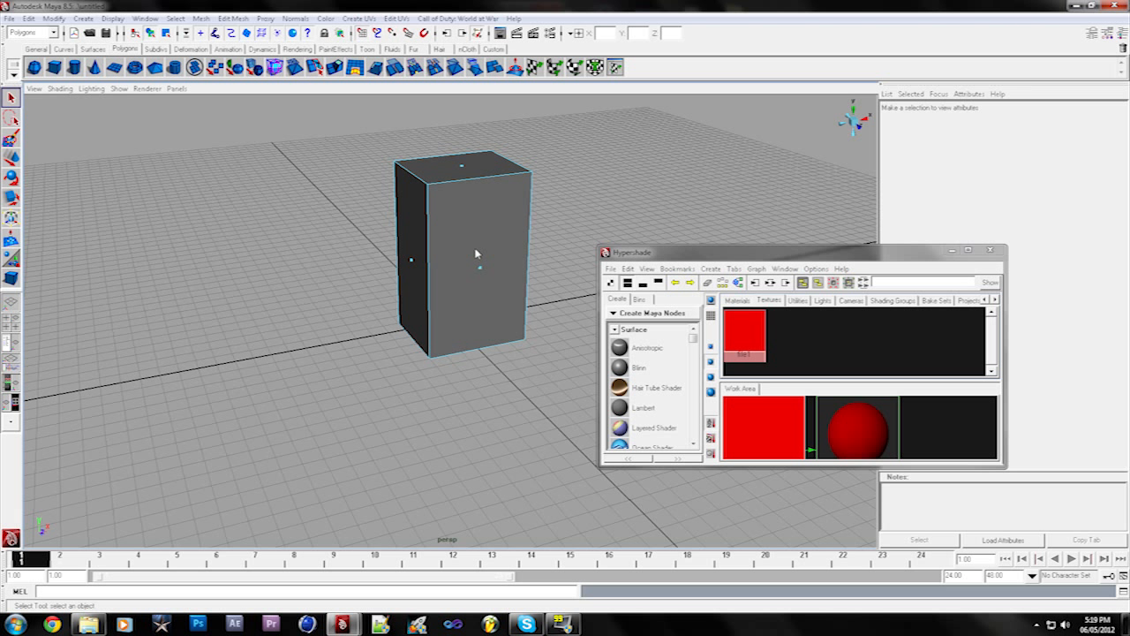
{"action": "key", "text": "6"}
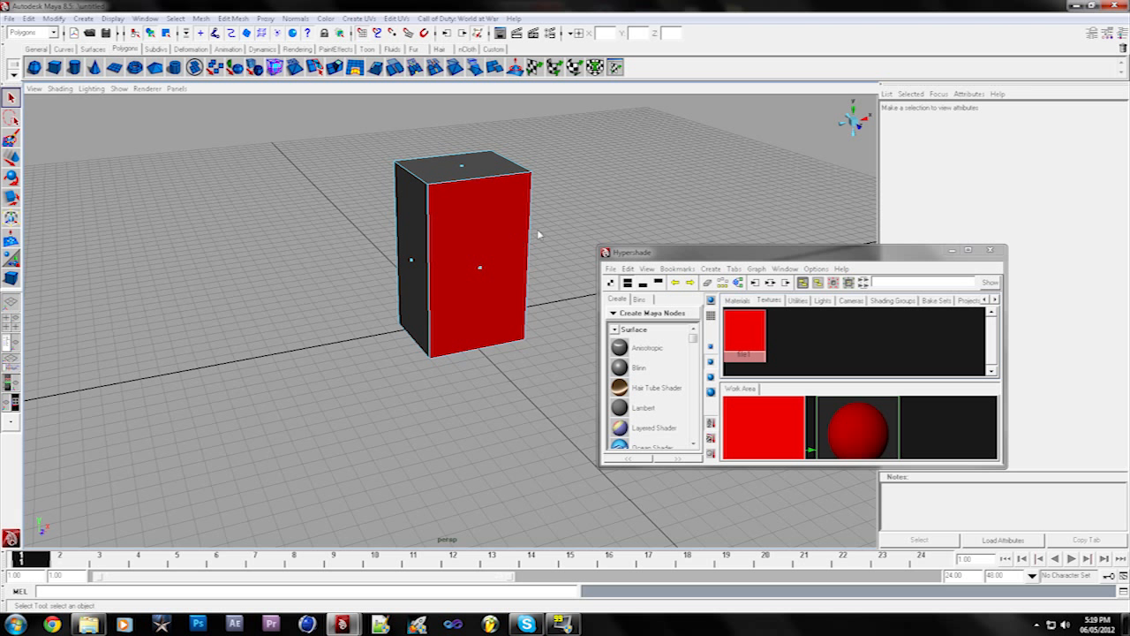
{"action": "left_click_drag", "start_coordinate": [344, 280], "coordinate": [473, 262], "text": "alt"}
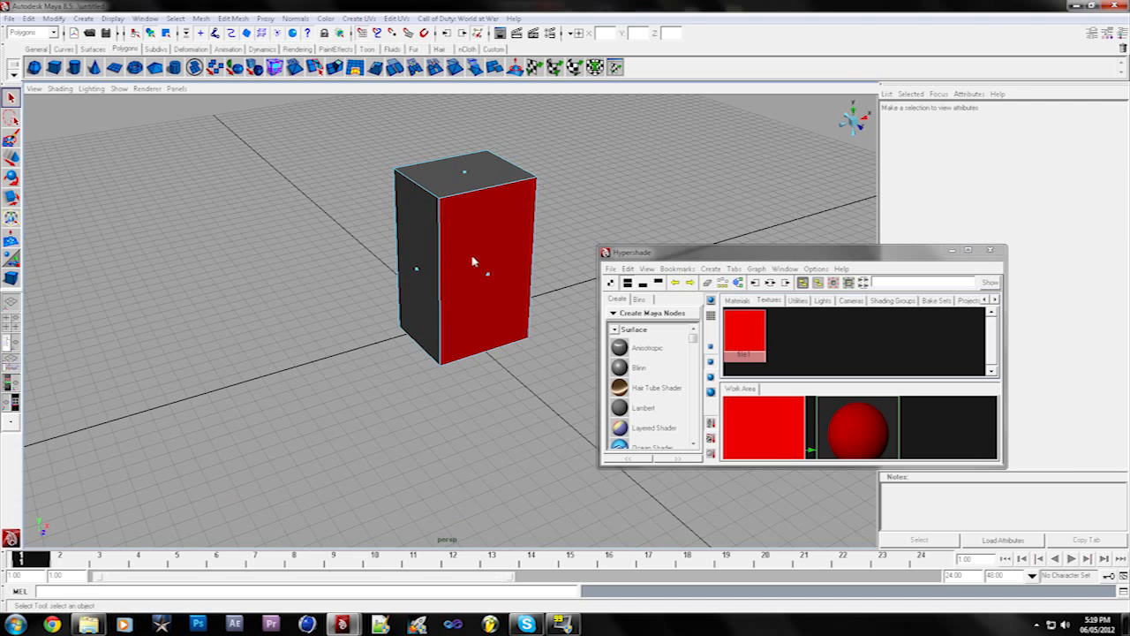
Step: Render the current frame to check the textured face of the box, and close the Render View
{"action": "left_click", "coordinate": [499, 32]}
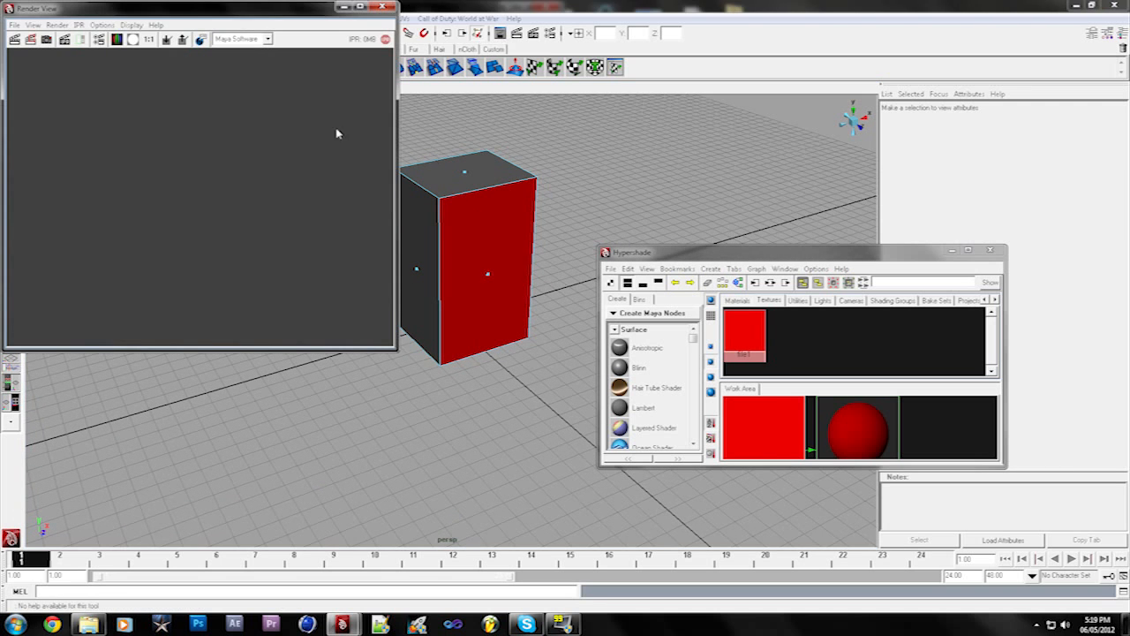
{"action": "left_click", "coordinate": [383, 8]}
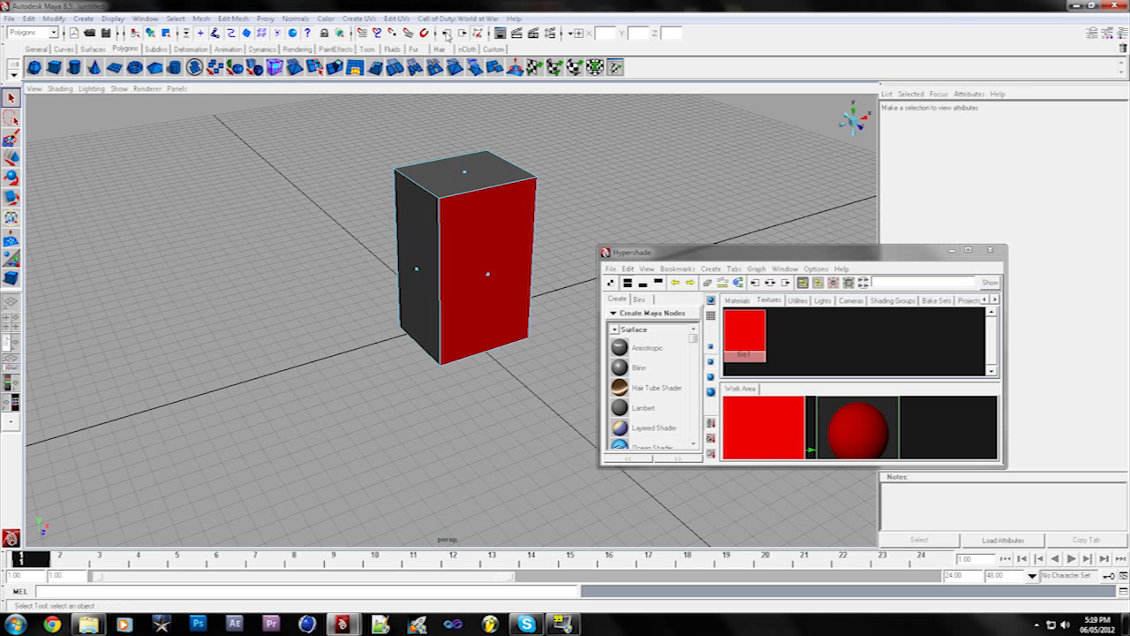
{"action": "left_click", "coordinate": [534, 36]}
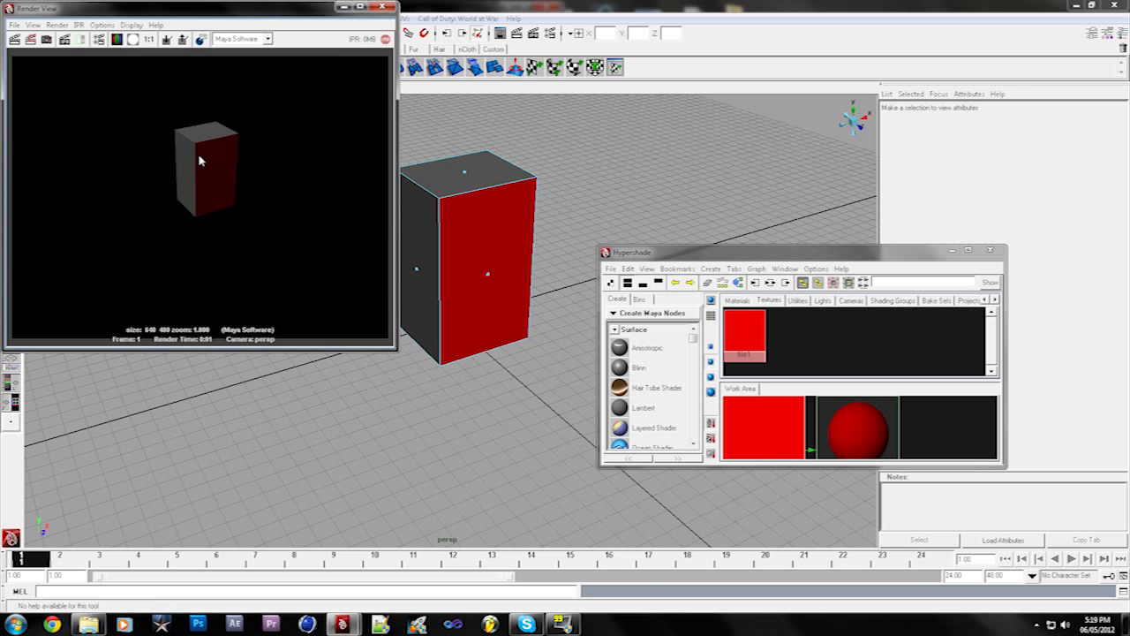
{"action": "scroll", "coordinate": [200, 159], "scroll_direction": "up", "scroll_amount": 4}
{"action": "scroll", "coordinate": [200, 159], "scroll_direction": "down", "scroll_amount": 3}
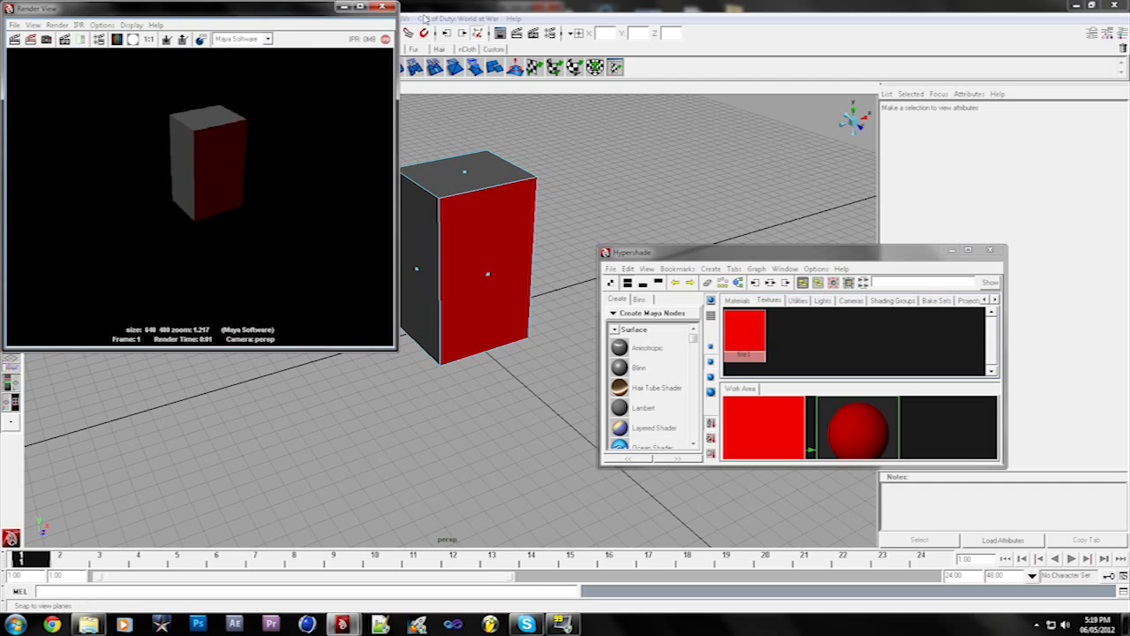
{"action": "left_click", "coordinate": [384, 8]}
Step: Assign the red file texture's material to the side face opposite the red one and deselect it
{"action": "mouse_move", "coordinate": [354, 343]}
{"action": "left_mouse_down", "text": "alt"}
{"action": "mouse_move", "coordinate": [350, 317]}
{"action": "mouse_move", "coordinate": [298, 323]}
{"action": "mouse_move", "coordinate": [345, 326]}
{"action": "mouse_move", "coordinate": [367, 350]}
{"action": "left_mouse_up", "text": "alt"}
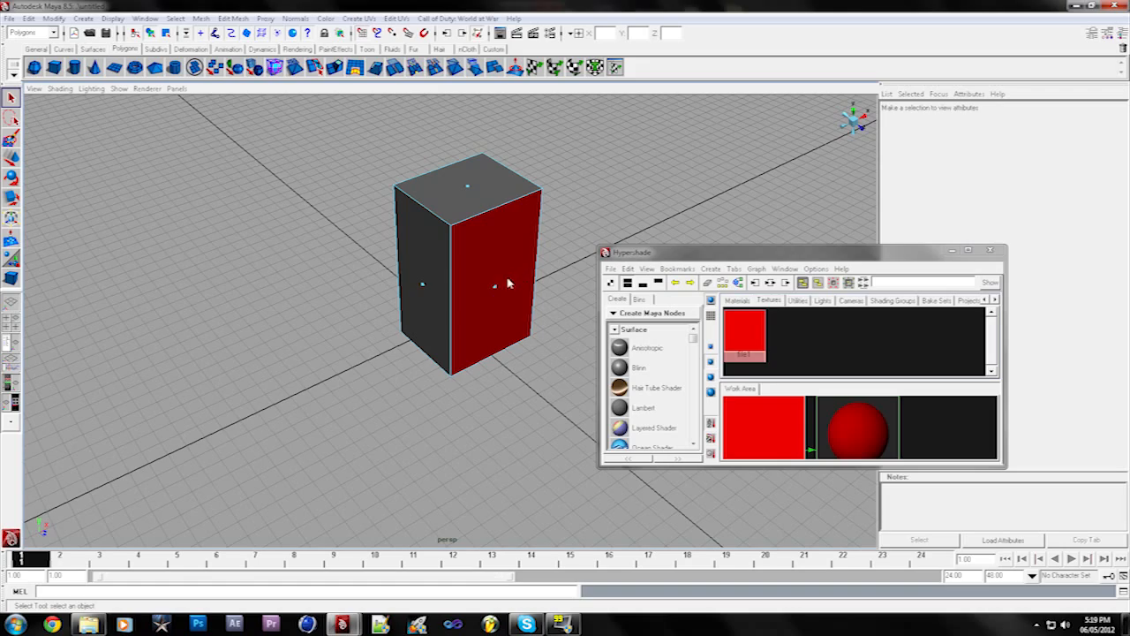
{"action": "left_click_drag", "start_coordinate": [404, 292], "coordinate": [447, 259], "text": "alt"}
{"action": "left_click", "coordinate": [442, 252]}
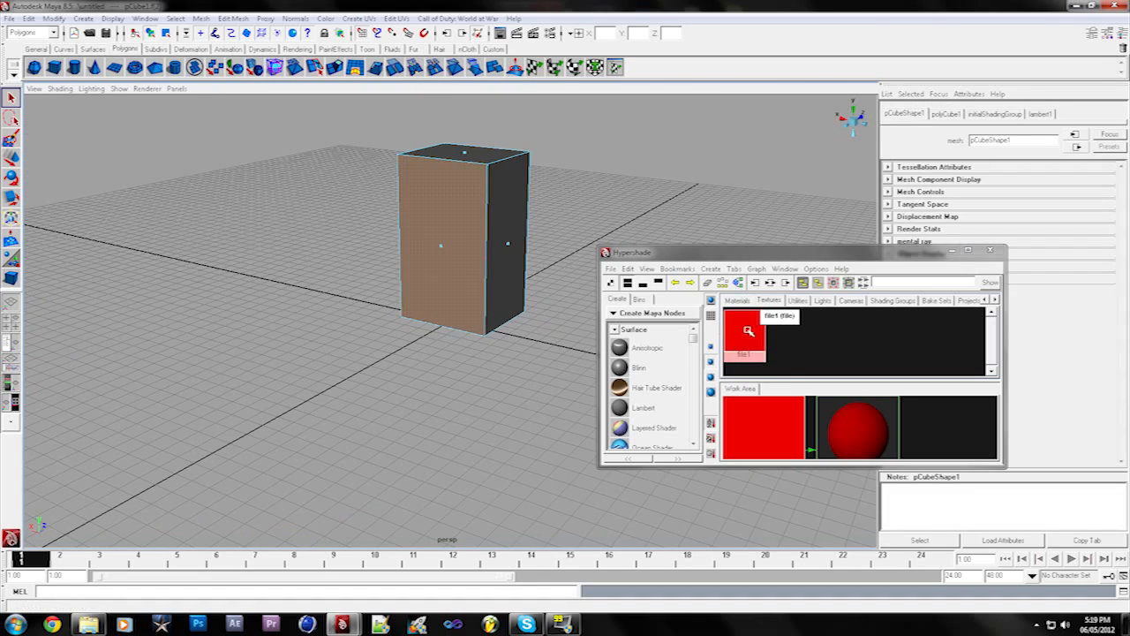
{"action": "right_click", "coordinate": [746, 328]}
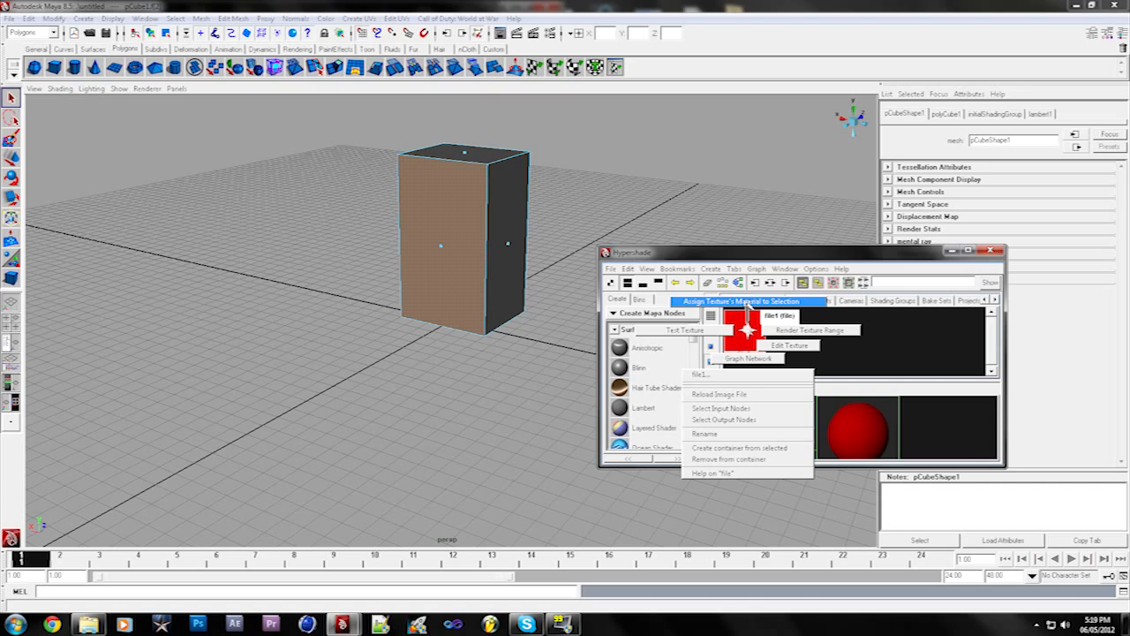
{"action": "left_click", "coordinate": [746, 301]}
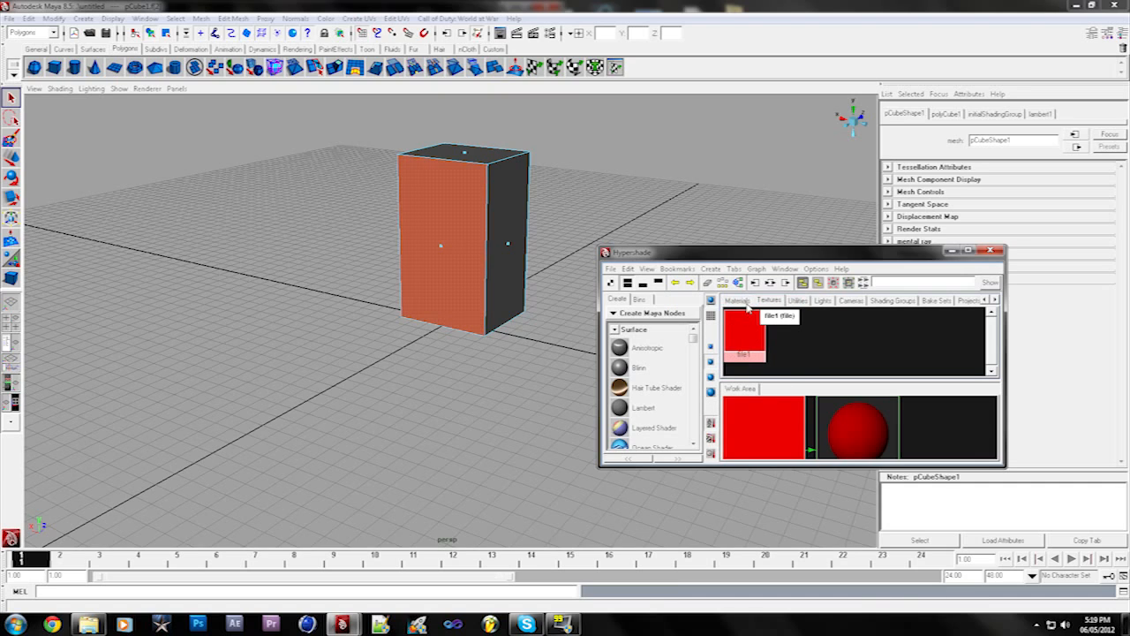
{"action": "left_click", "coordinate": [468, 350]}
Step: Assign the red file texture's material to the box's bottom face and clear the selection
{"action": "left_click_drag", "start_coordinate": [408, 351], "coordinate": [452, 320], "text": "alt"}
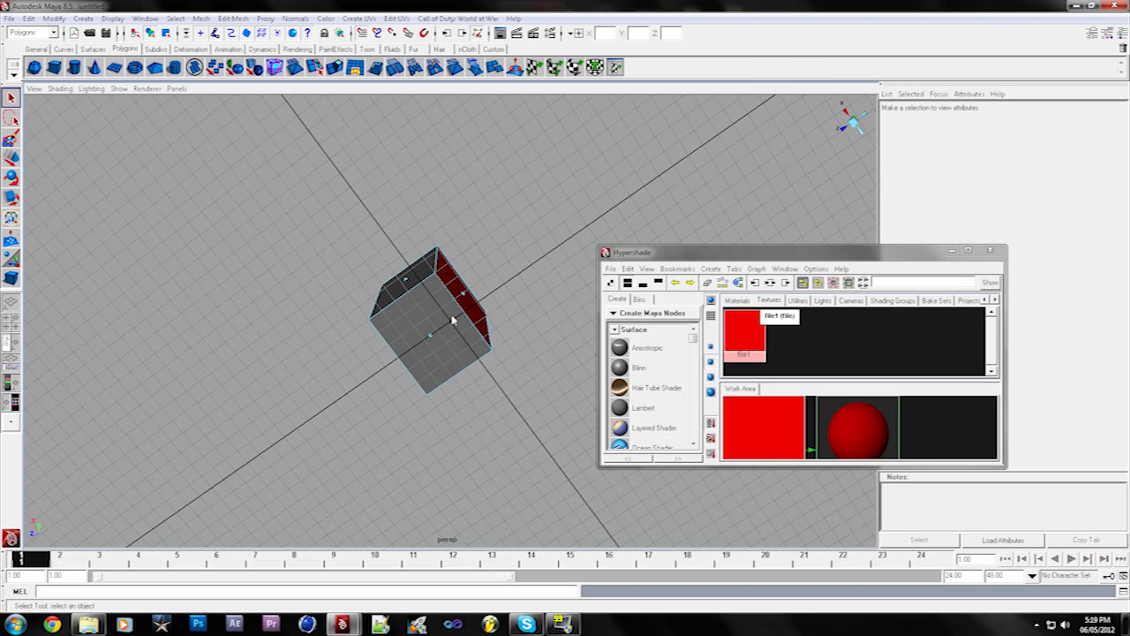
{"action": "left_click", "coordinate": [432, 337]}
{"action": "right_click_drag", "start_coordinate": [740, 329], "coordinate": [735, 311]}
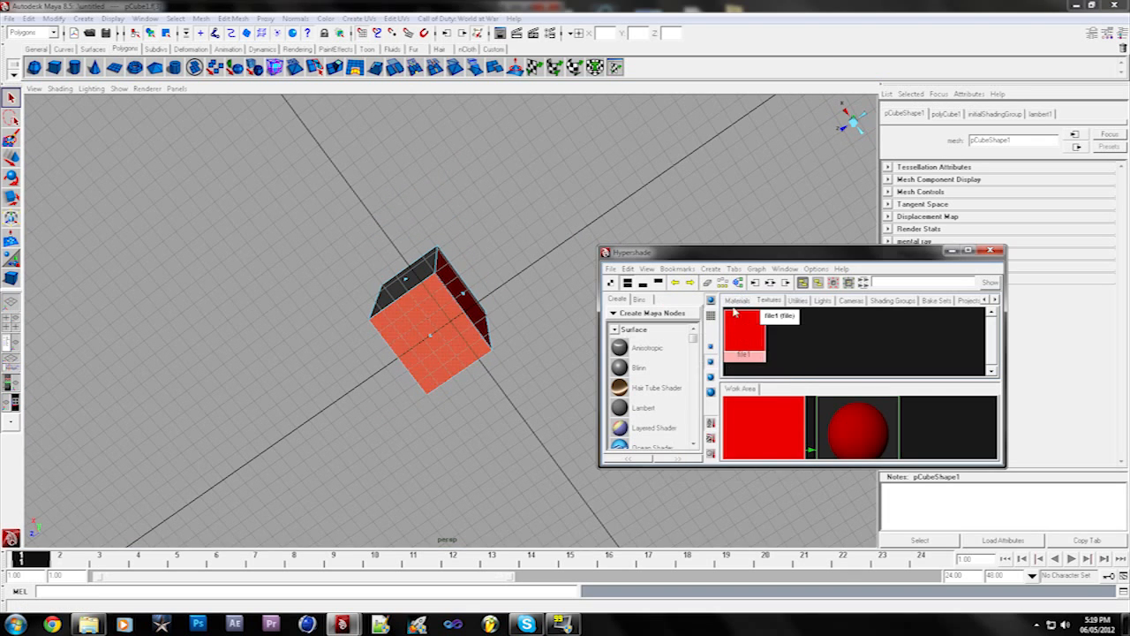
{"action": "left_click", "coordinate": [504, 412]}
{"action": "left_click_drag", "start_coordinate": [504, 411], "coordinate": [623, 413], "text": "alt"}
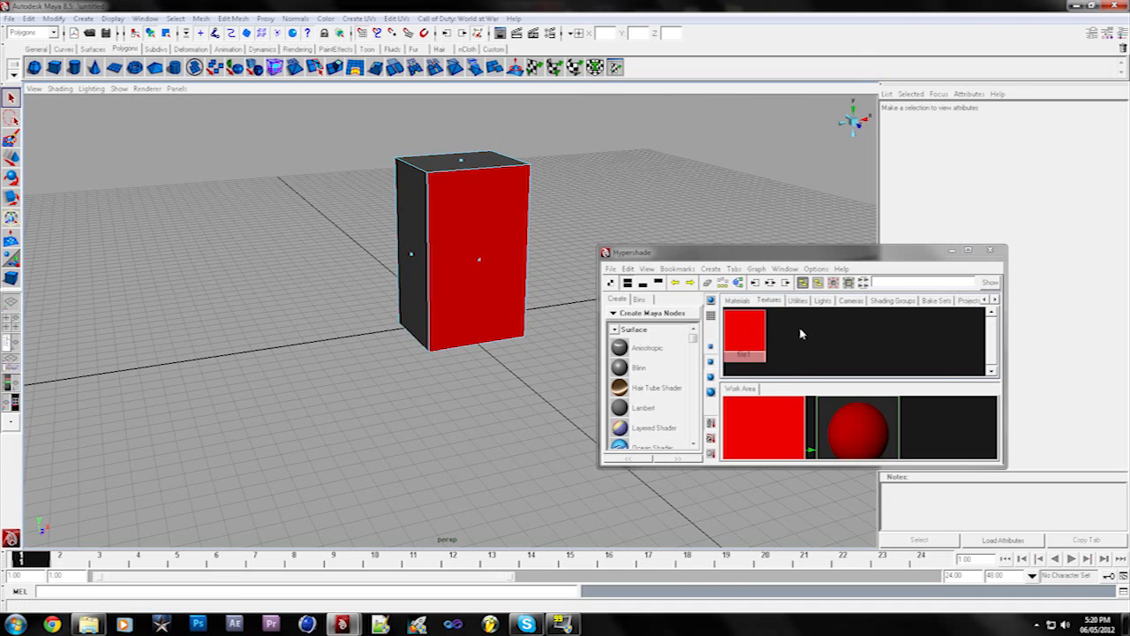
Step: Create a second 2D File texture node in the Hypershade
{"action": "right_click", "coordinate": [795, 333]}
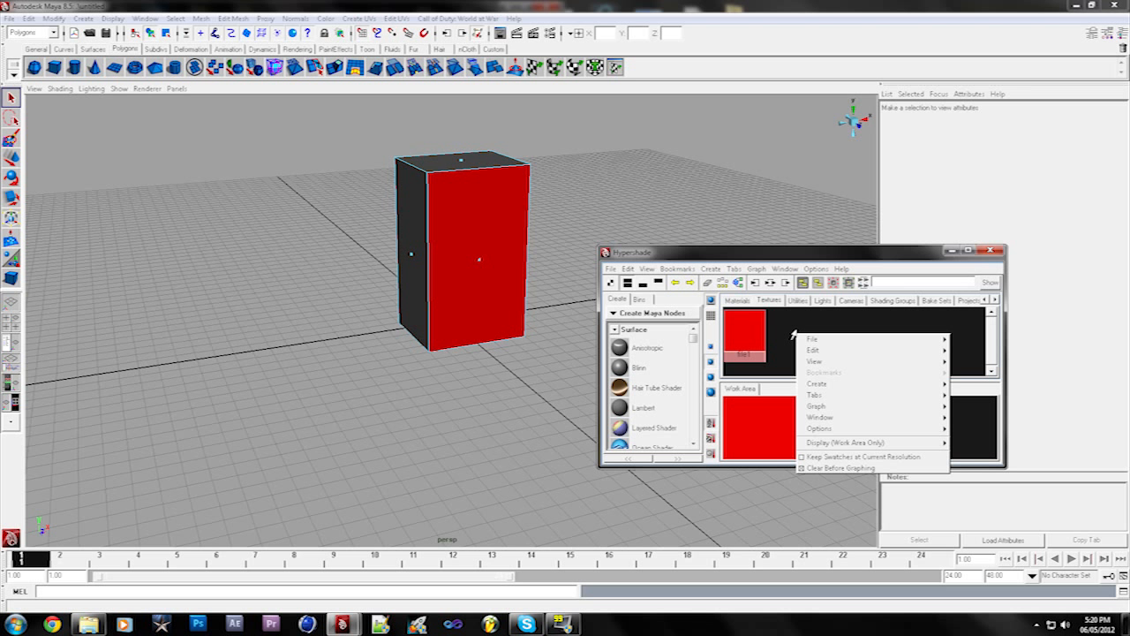
{"action": "mouse_move", "coordinate": [810, 385]}
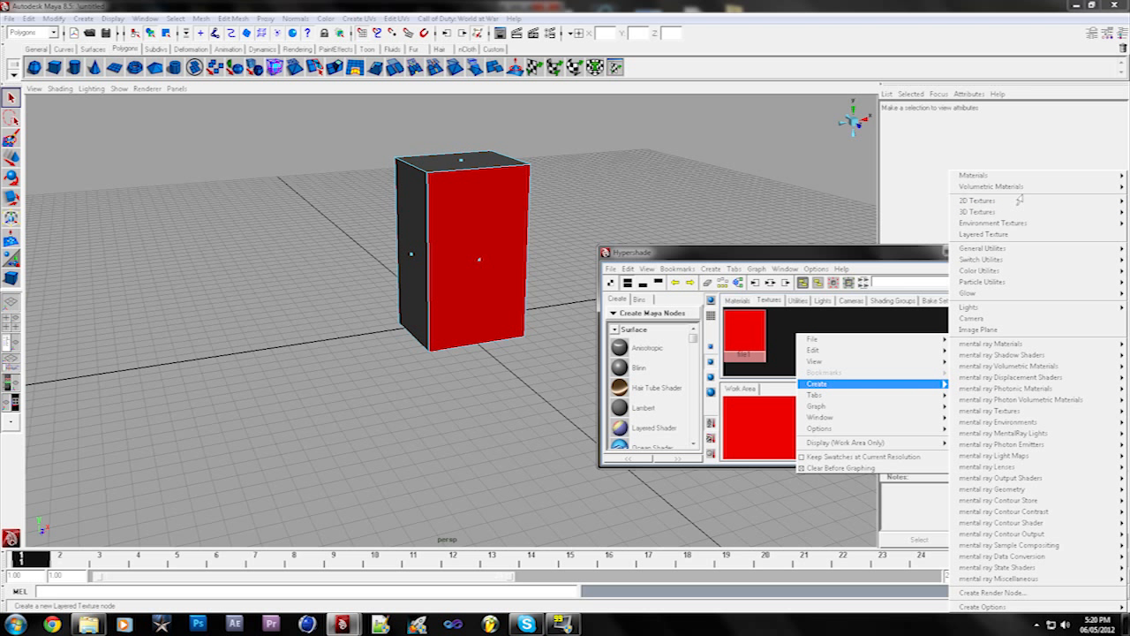
{"action": "mouse_move", "coordinate": [1017, 205]}
{"action": "left_click", "coordinate": [885, 235]}
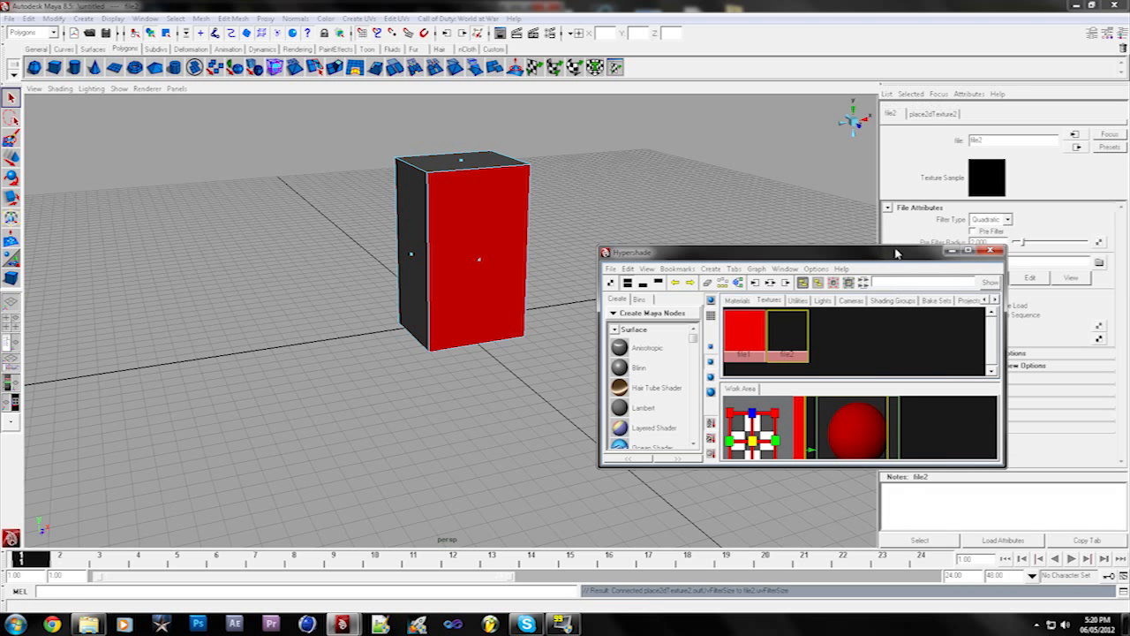
Step: Move the Hypershade clear of the texture's attributes and load Green.png from the ATM Model folder as the new texture's image
{"action": "left_click_drag", "start_coordinate": [906, 255], "coordinate": [732, 246]}
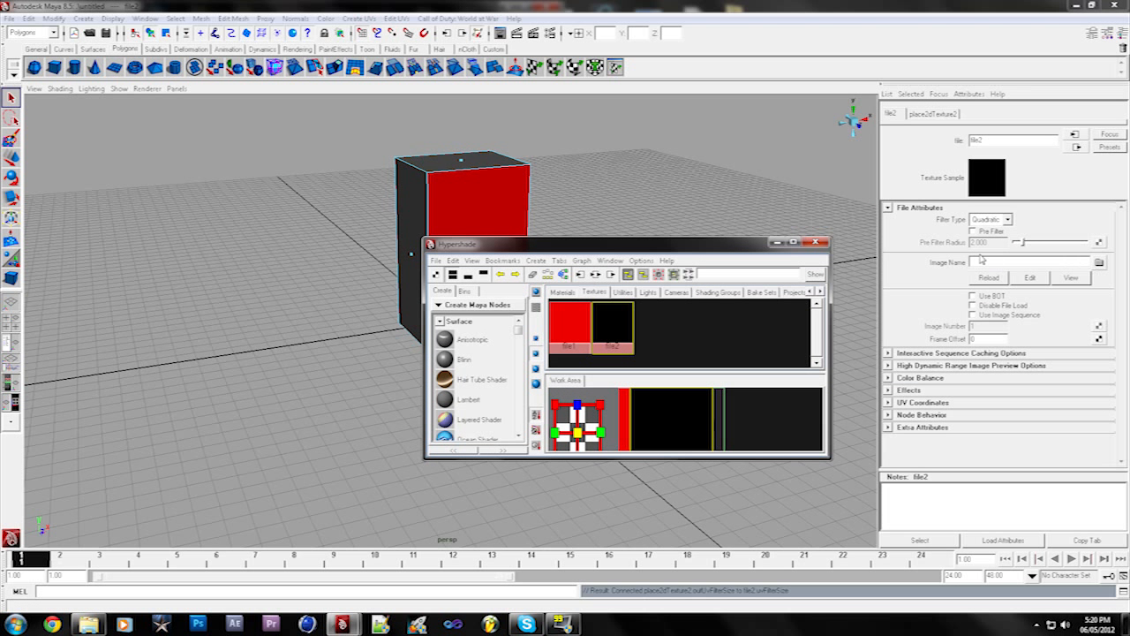
{"action": "left_click", "coordinate": [1099, 262]}
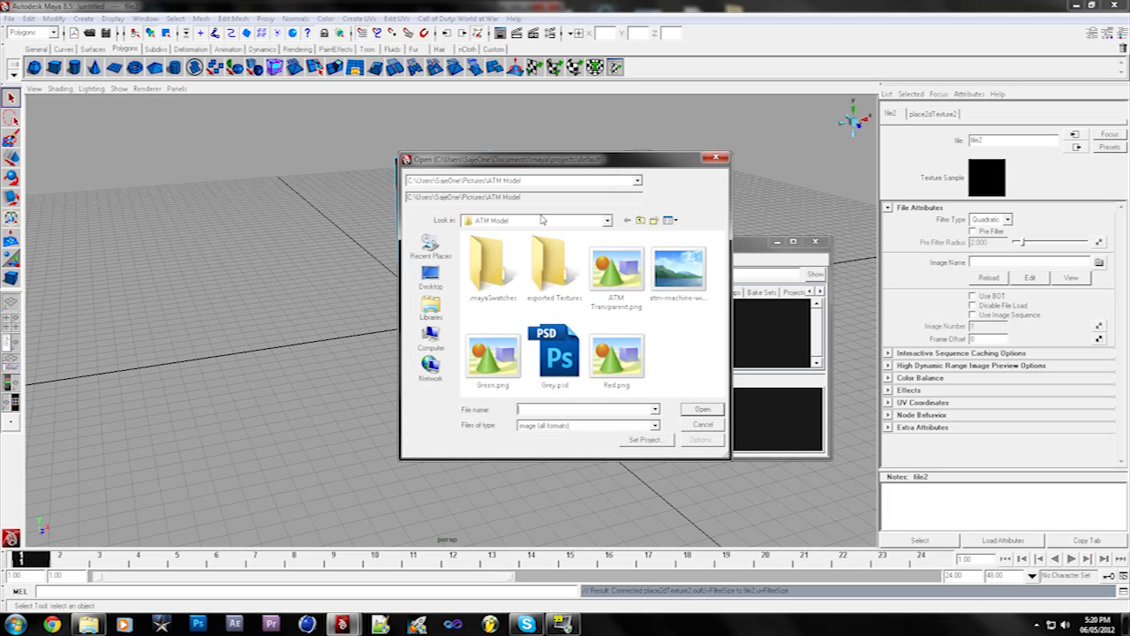
{"action": "left_click", "coordinate": [493, 358]}
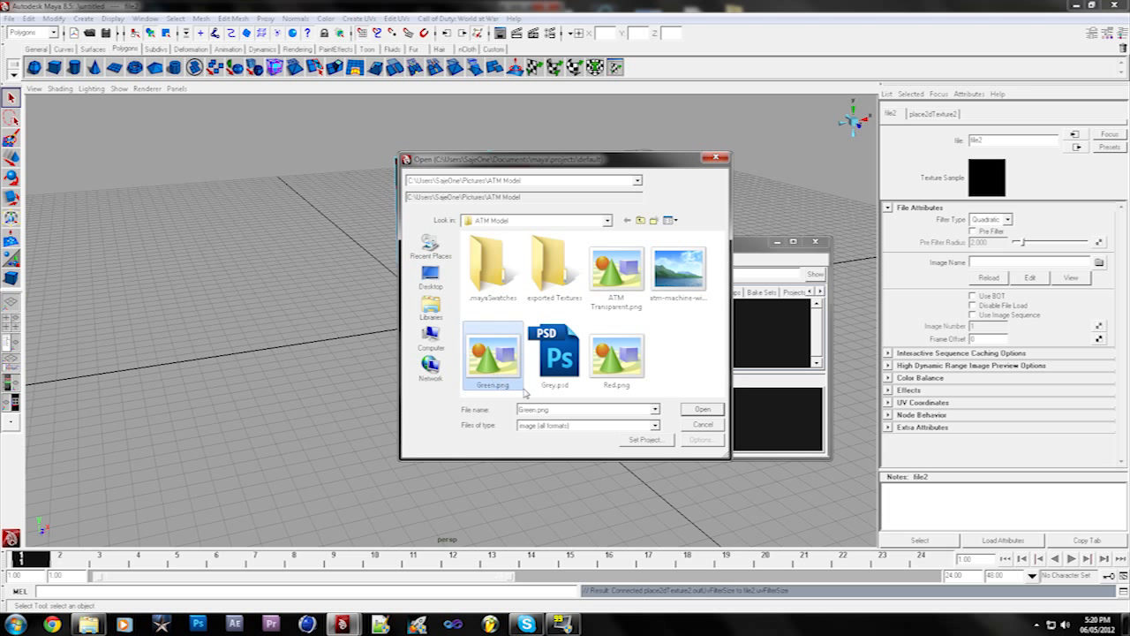
{"action": "left_click", "coordinate": [701, 410]}
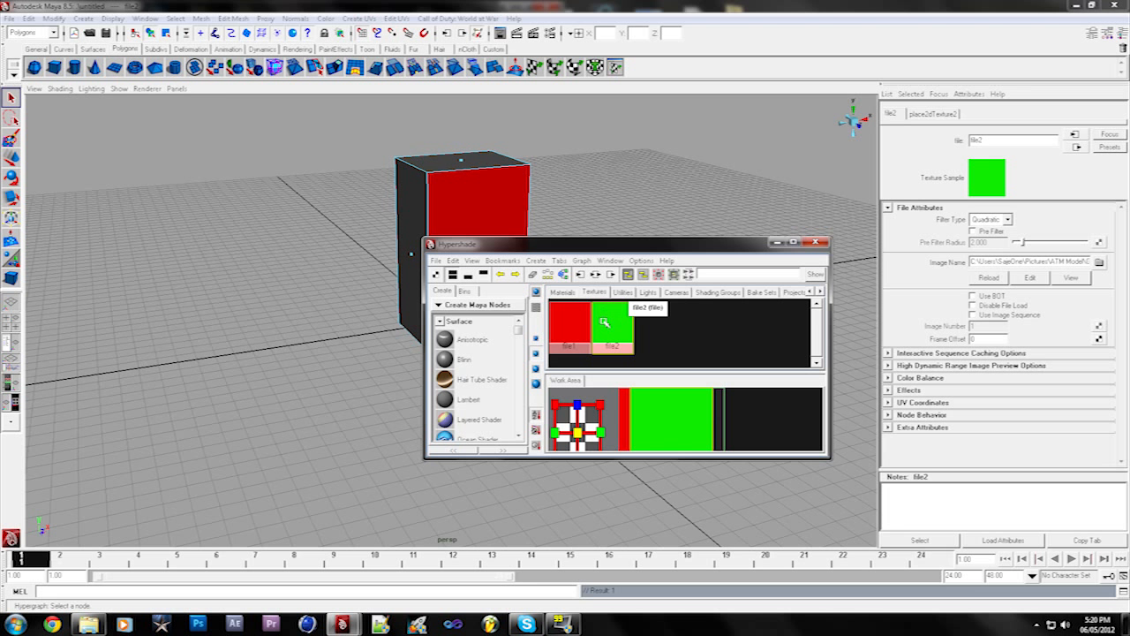
Step: Select the box's top face and assign the green file texture's material to it
{"action": "left_click", "coordinate": [464, 162]}
{"action": "left_click", "coordinate": [463, 162]}
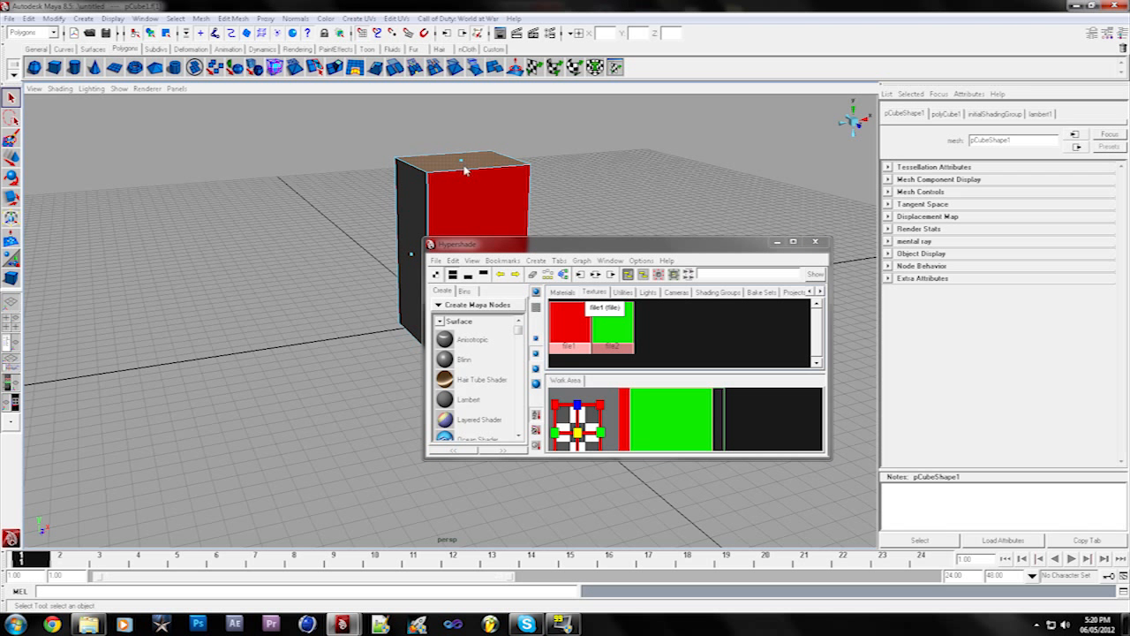
{"action": "left_click_drag", "start_coordinate": [433, 188], "coordinate": [469, 191], "text": "alt"}
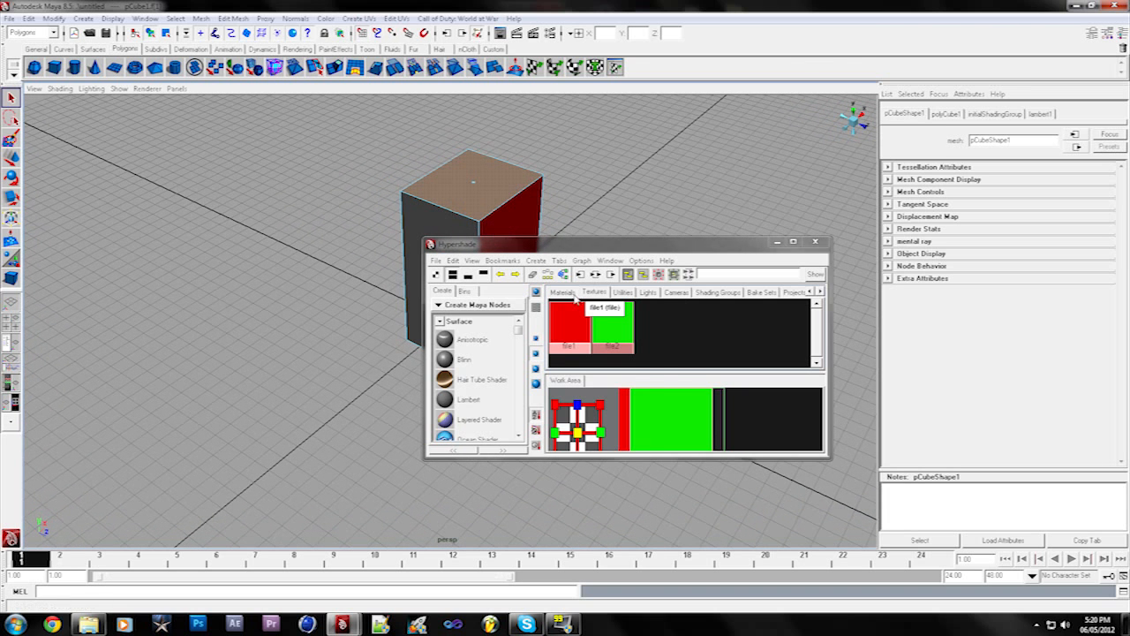
{"action": "middle_click_drag", "start_coordinate": [612, 321], "coordinate": [616, 324]}
{"action": "right_click", "coordinate": [615, 324]}
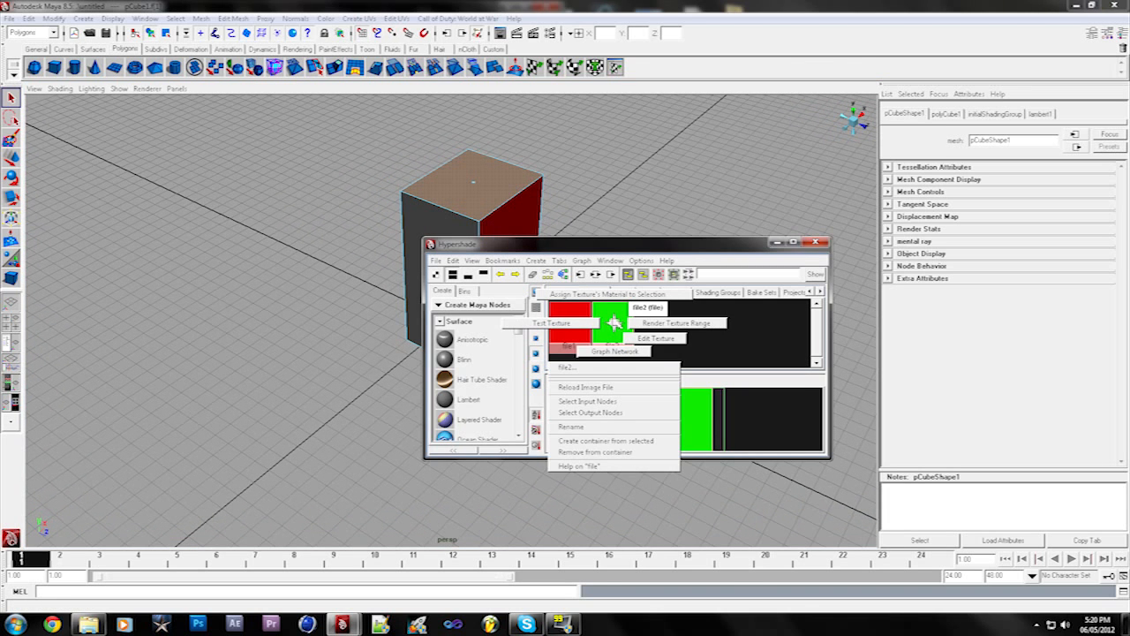
{"action": "left_click", "coordinate": [609, 294]}
{"action": "left_click_drag", "start_coordinate": [245, 249], "coordinate": [353, 158], "text": "alt"}
Step: Move the Hypershade window clear of the box and assign the green texture's material to one of the untextured side faces
{"action": "left_click_drag", "start_coordinate": [474, 247], "coordinate": [718, 229]}
{"action": "left_click_drag", "start_coordinate": [401, 274], "coordinate": [494, 267], "text": "alt"}
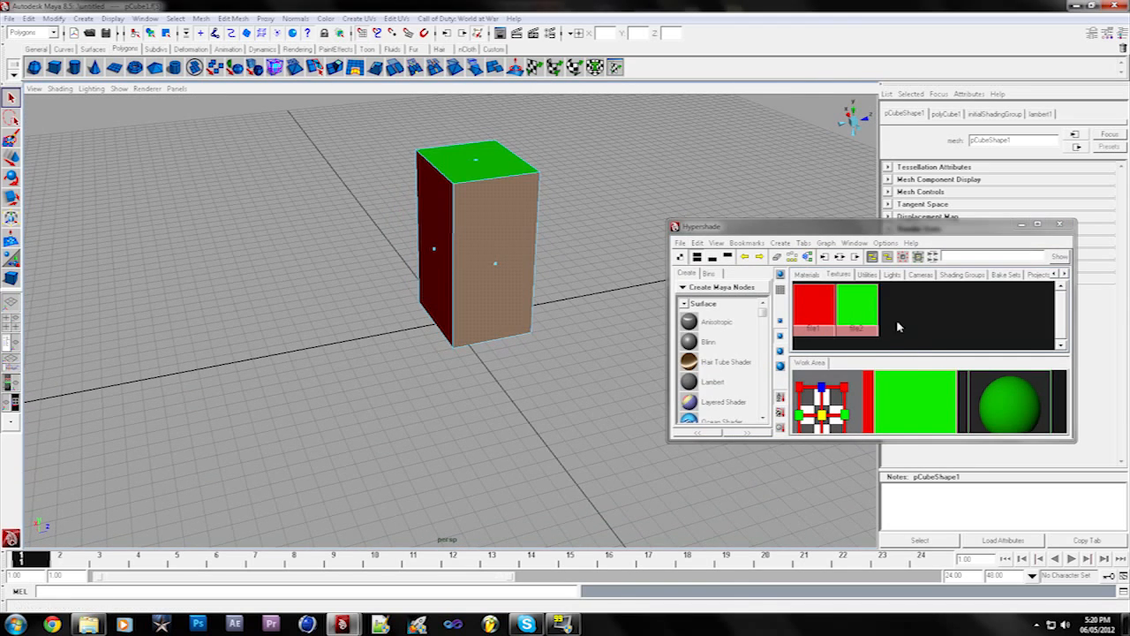
{"action": "right_click", "coordinate": [858, 304]}
{"action": "left_click", "coordinate": [896, 276]}
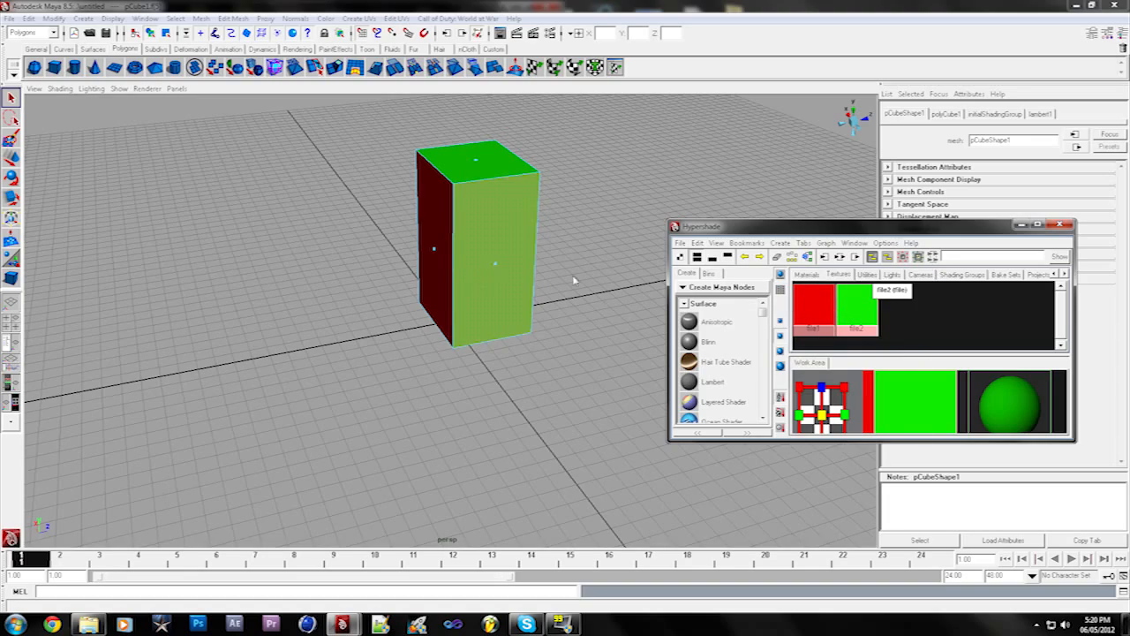
{"action": "left_click", "coordinate": [574, 280]}
Step: Assign the green file texture's material to the last untextured side face and deselect it
{"action": "left_click_drag", "start_coordinate": [574, 279], "coordinate": [417, 264], "text": "alt"}
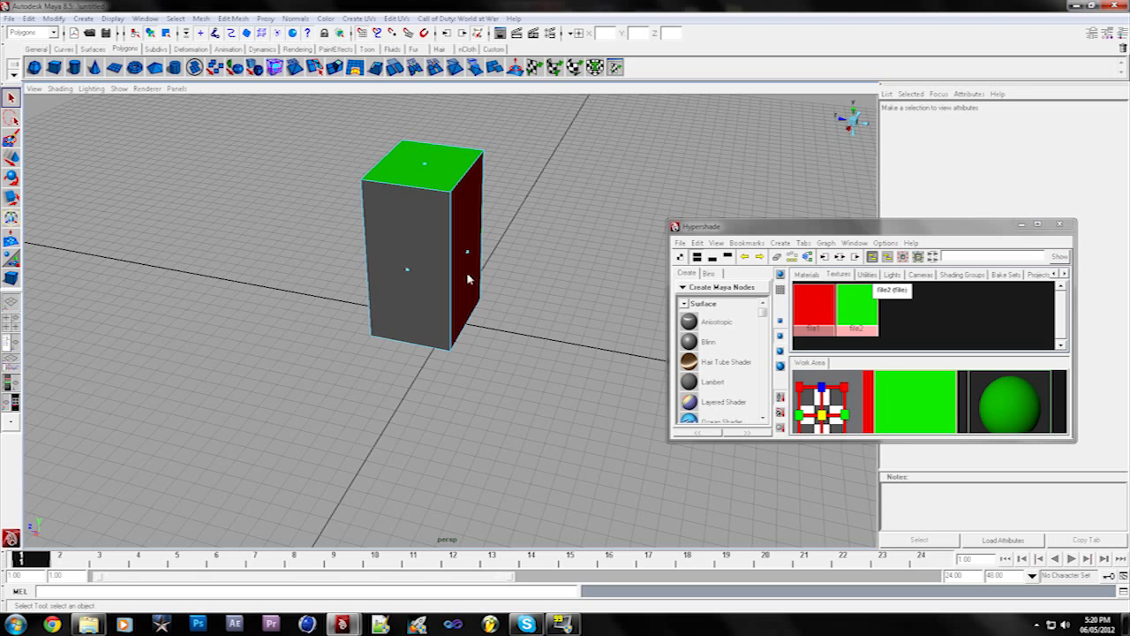
{"action": "left_click", "coordinate": [408, 272]}
{"action": "right_click_drag", "start_coordinate": [862, 311], "coordinate": [849, 284]}
{"action": "left_click", "coordinate": [215, 323]}
{"action": "left_click_drag", "start_coordinate": [215, 323], "coordinate": [450, 295], "text": "alt"}
{"action": "left_click_drag", "start_coordinate": [598, 262], "coordinate": [210, 187], "text": "alt"}
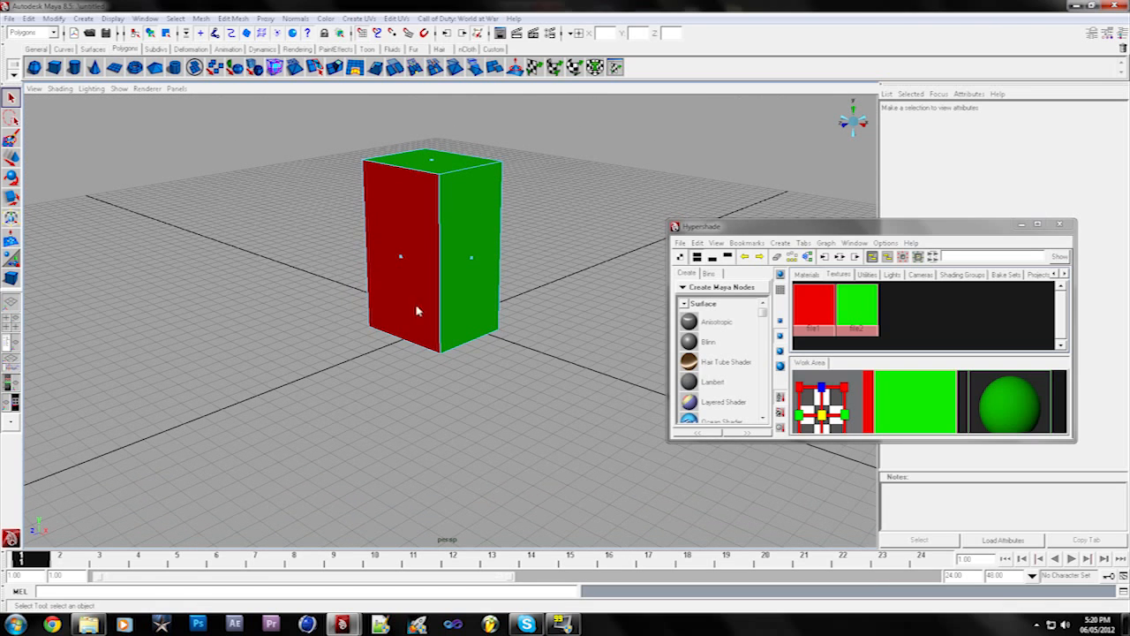
Step: Show the Hypershade's materials and rename the red material to mtl_tut_red
{"action": "mouse_move", "coordinate": [872, 298]}
{"action": "middle_mouse_down"}
{"action": "mouse_move", "coordinate": [891, 314]}
{"action": "mouse_move", "coordinate": [863, 311]}
{"action": "middle_mouse_up"}
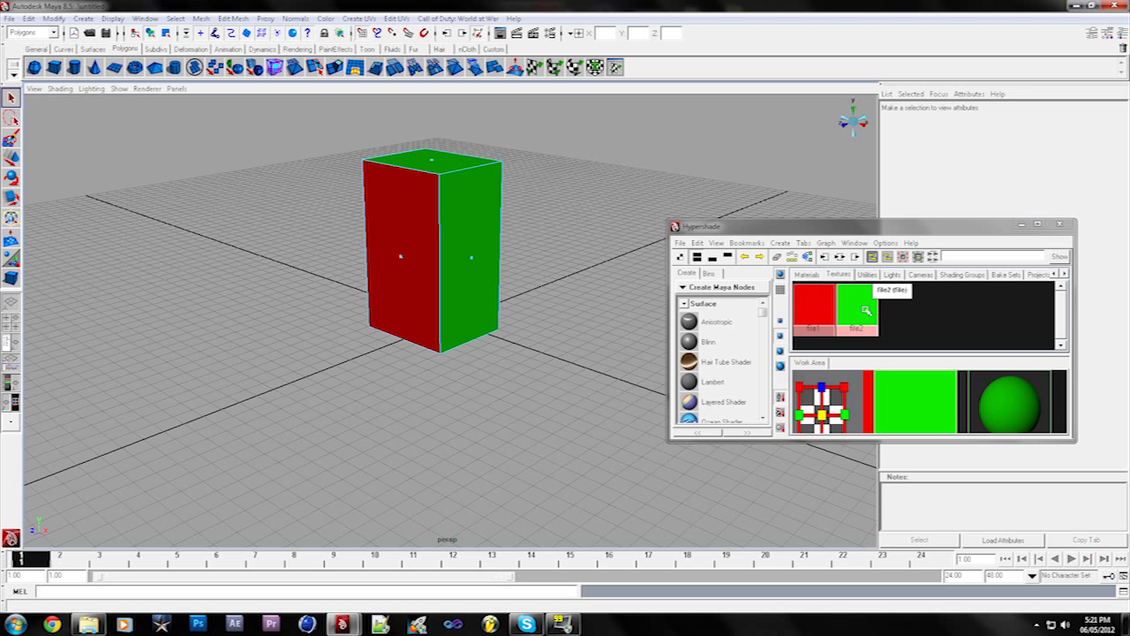
{"action": "left_click", "coordinate": [807, 274]}
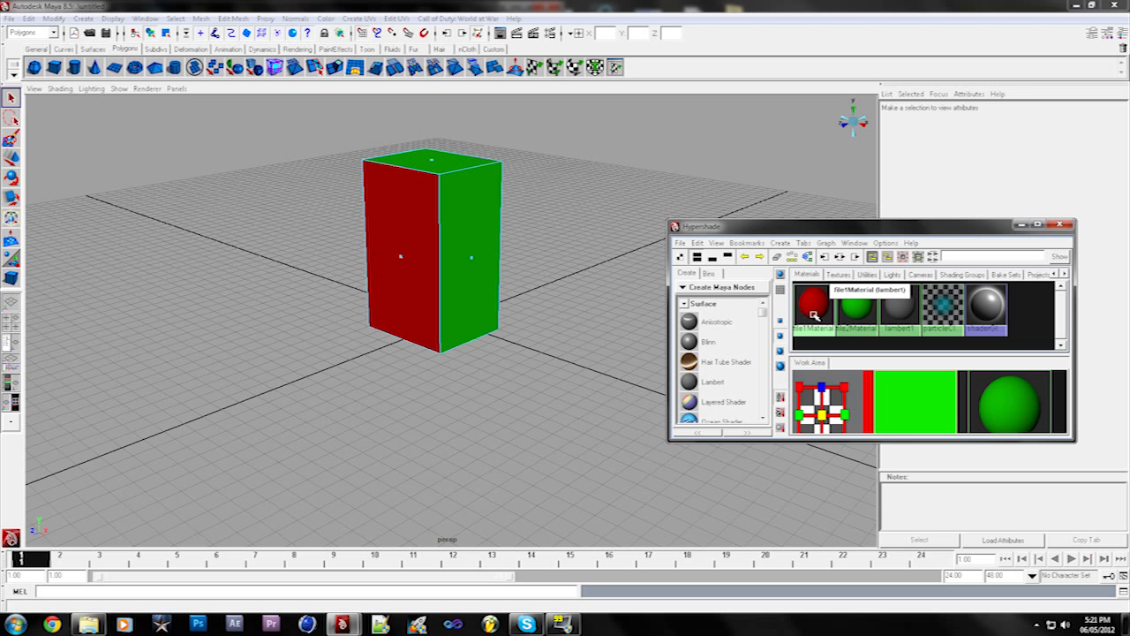
{"action": "right_click", "coordinate": [814, 315]}
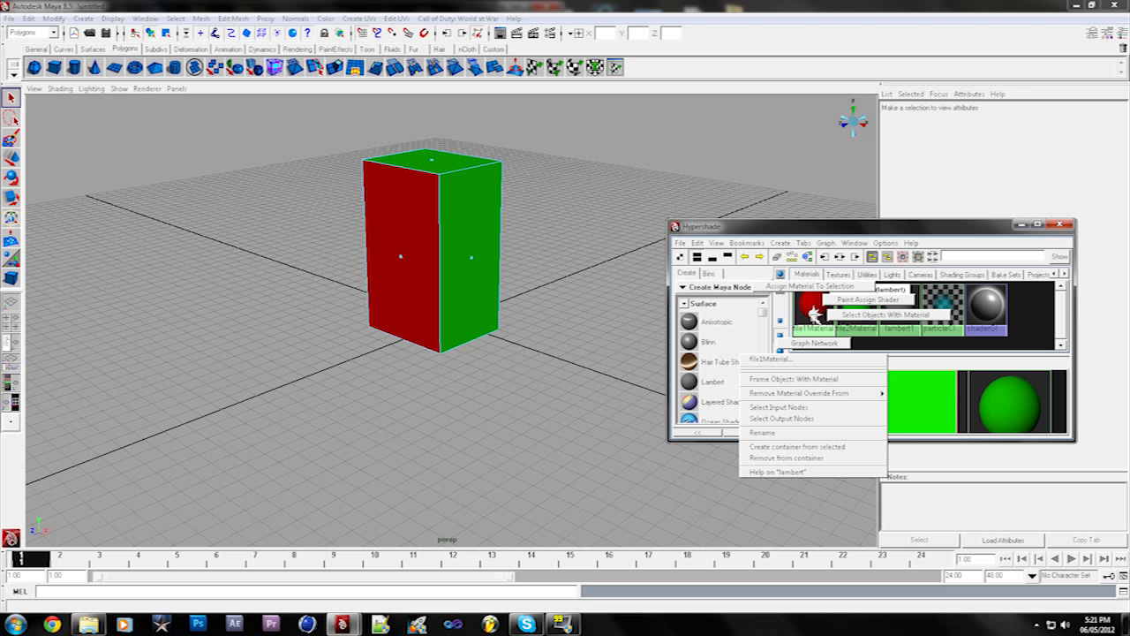
{"action": "left_click", "coordinate": [800, 431]}
{"action": "type", "text": "mtl_tut_red"}
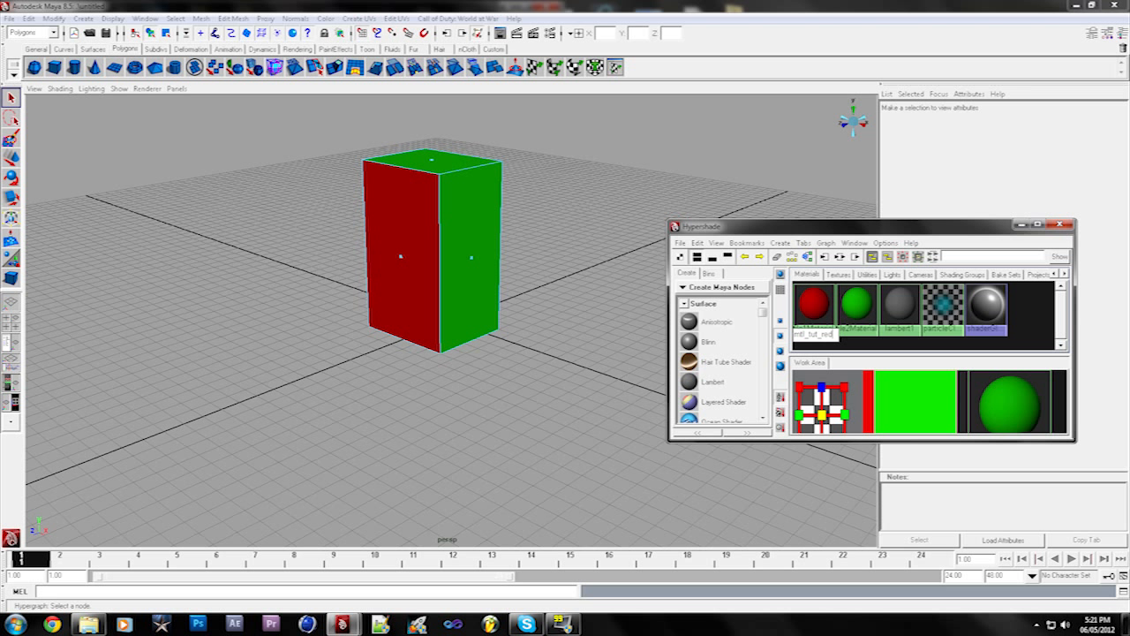
{"action": "key", "text": "Return"}
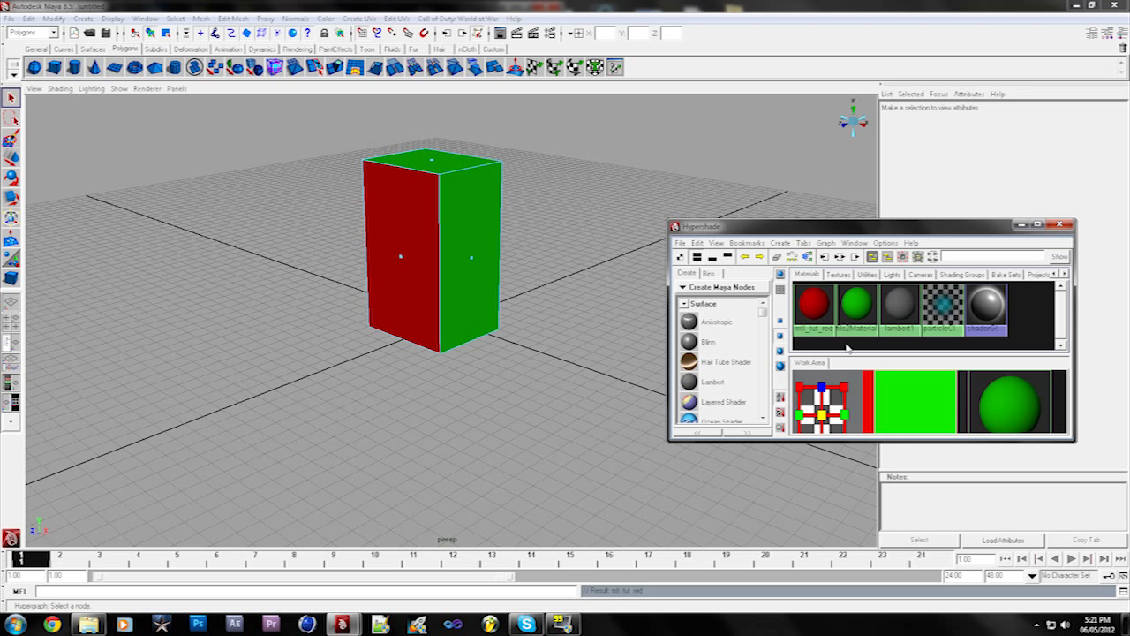
Step: Rename the green file2Material in the Hypershade to mtl_tut_green
{"action": "right_click_drag", "start_coordinate": [849, 316], "coordinate": [841, 439]}
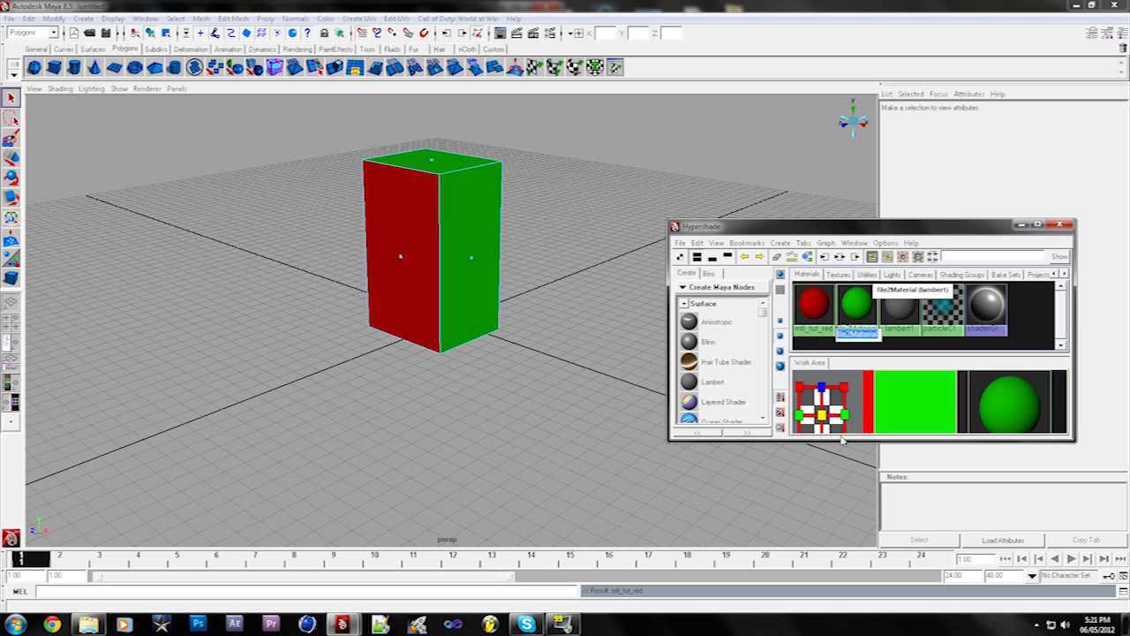
{"action": "key", "text": "BackSpace"}
{"action": "type", "text": "mtl"}
{"action": "type", "text": "_tut_green"}
{"action": "key", "text": "Return"}
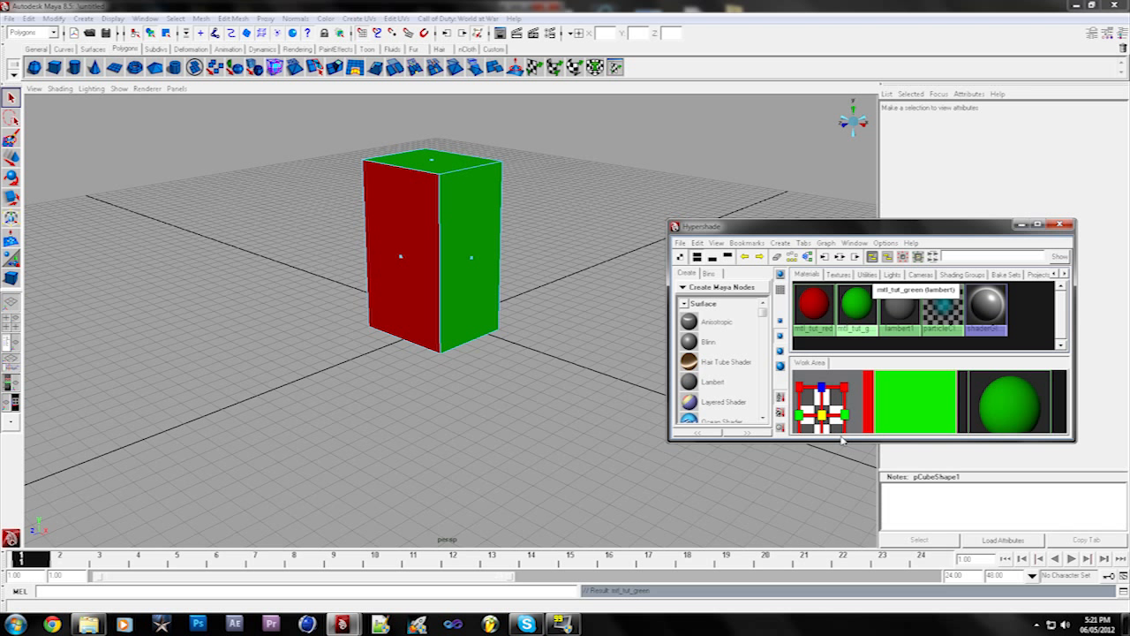
{"action": "left_click", "coordinate": [838, 275]}
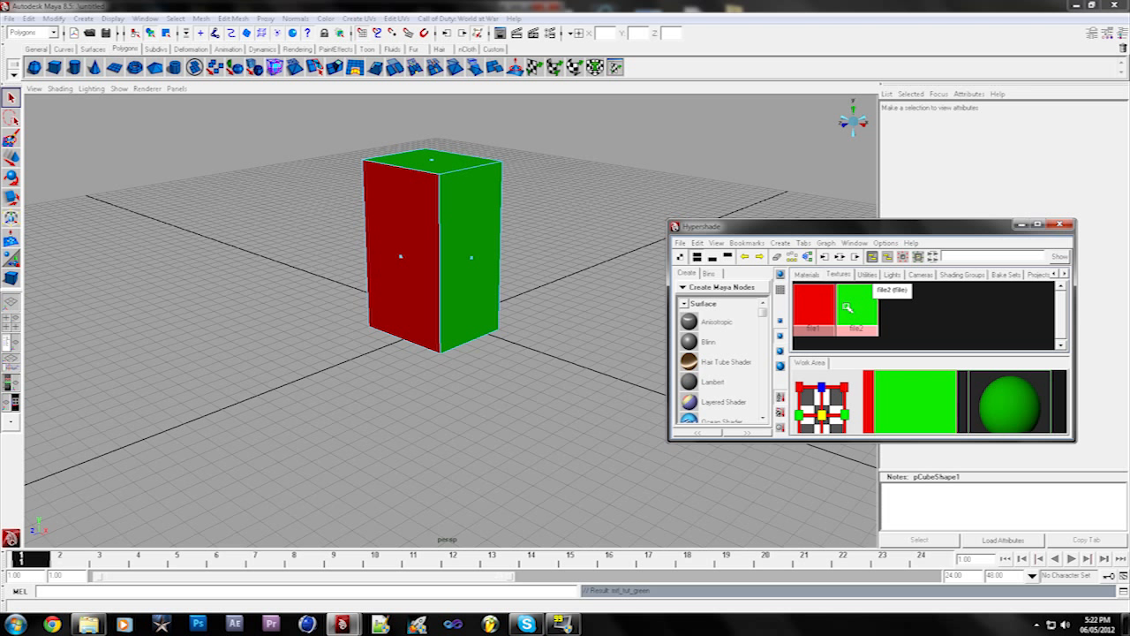
{"action": "left_click", "coordinate": [806, 275]}
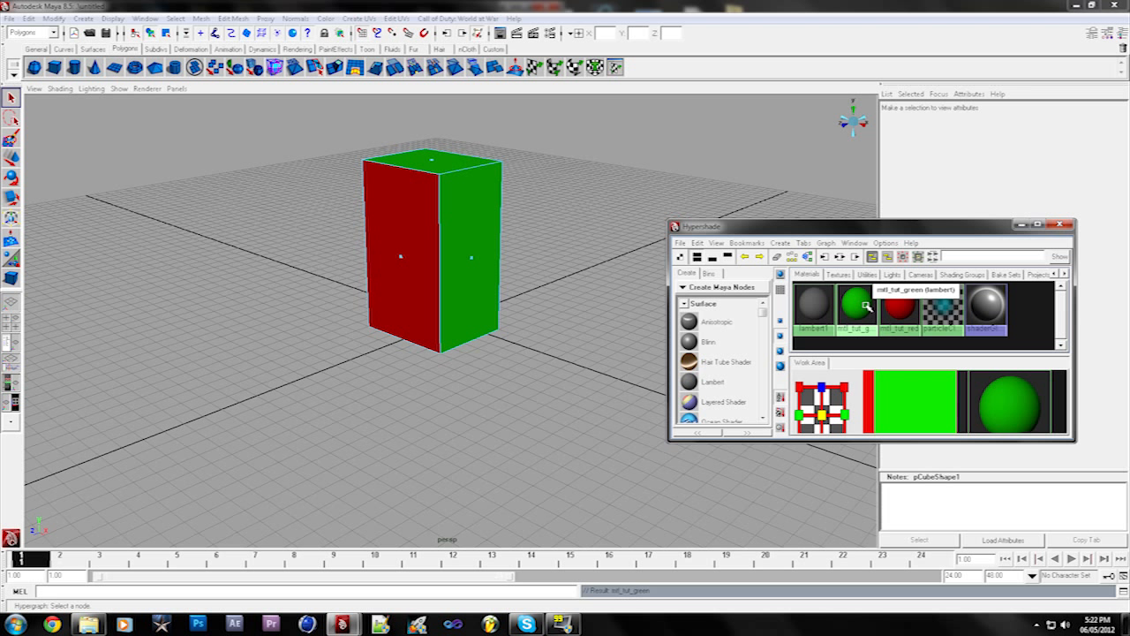
{"action": "middle_click_drag", "start_coordinate": [870, 306], "coordinate": [865, 307]}
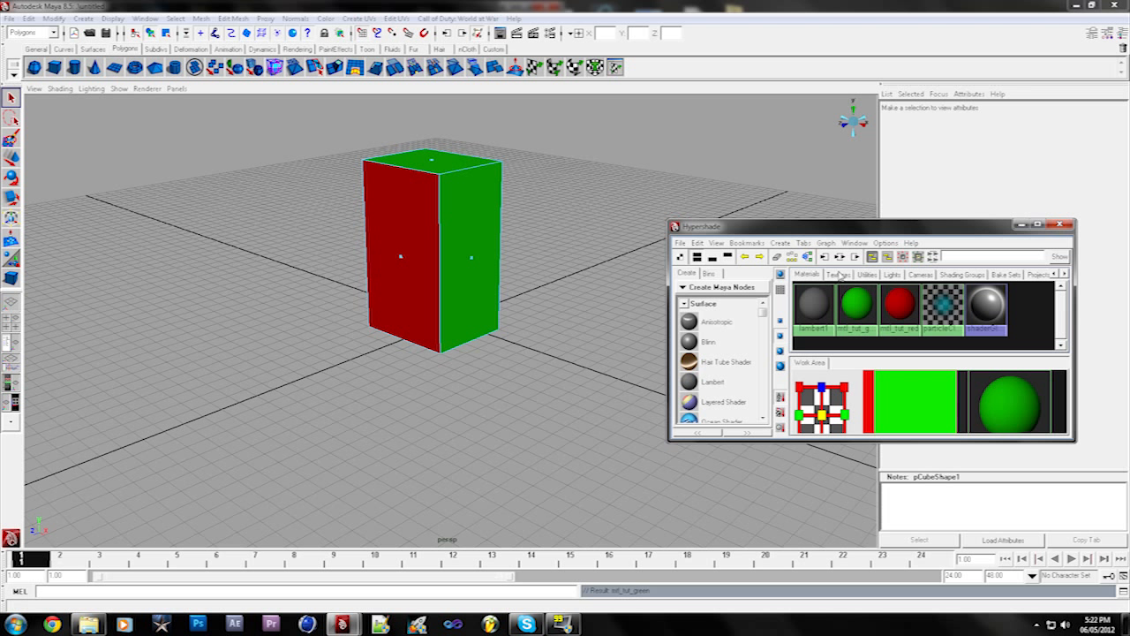
Step: Show the Hypershade's textures and rename the red file1 texture to mtl_tut_red_tex
{"action": "left_click", "coordinate": [838, 275]}
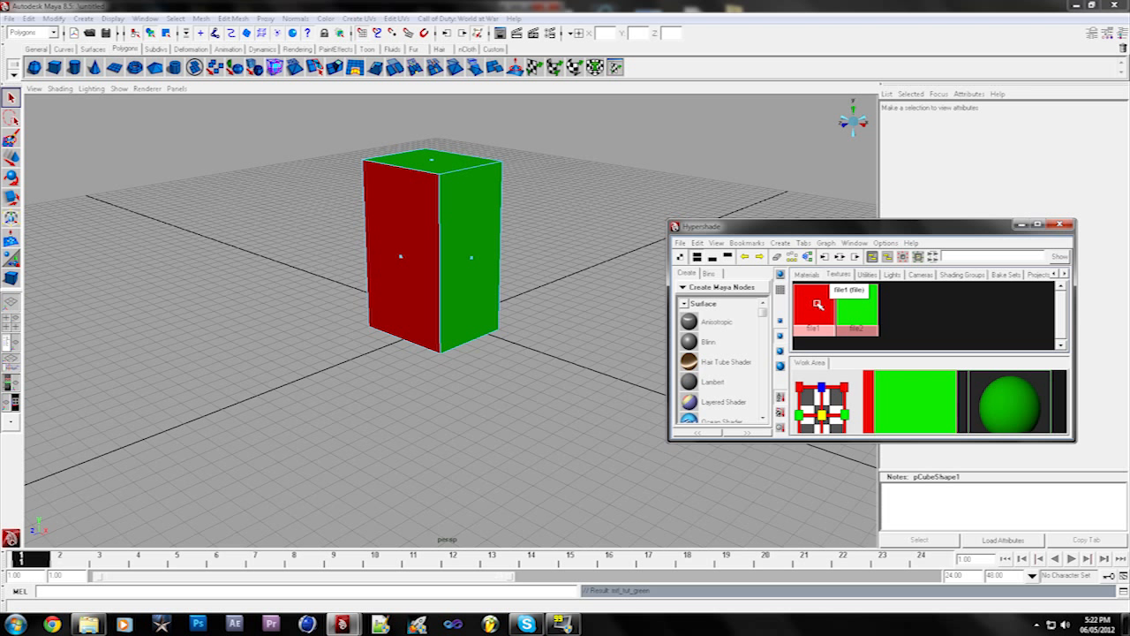
{"action": "right_click", "coordinate": [814, 305]}
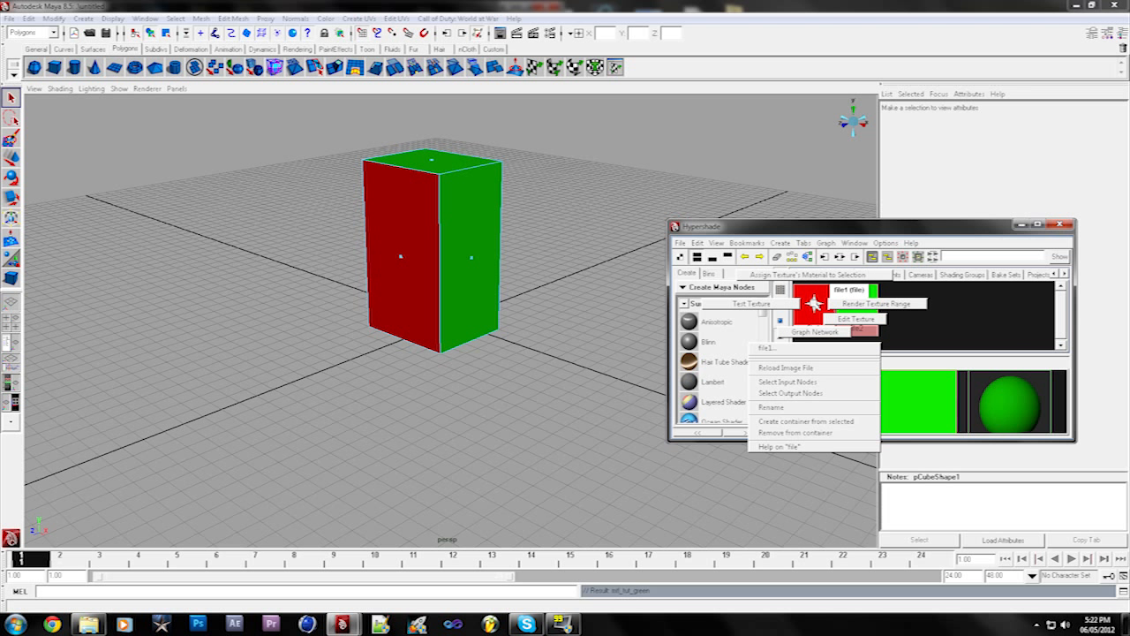
{"action": "left_click", "coordinate": [769, 406]}
{"action": "key", "text": "BackSpace"}
{"action": "type", "text": "mtl_tut_red"}
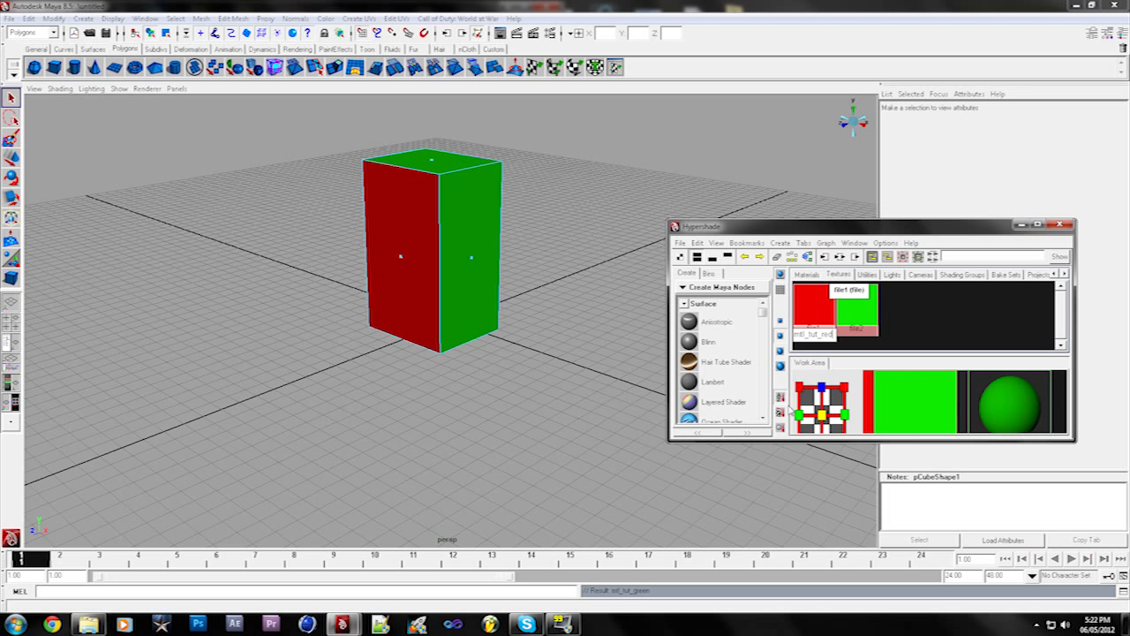
{"action": "type", "text": "_tex"}
{"action": "key", "text": "Return"}
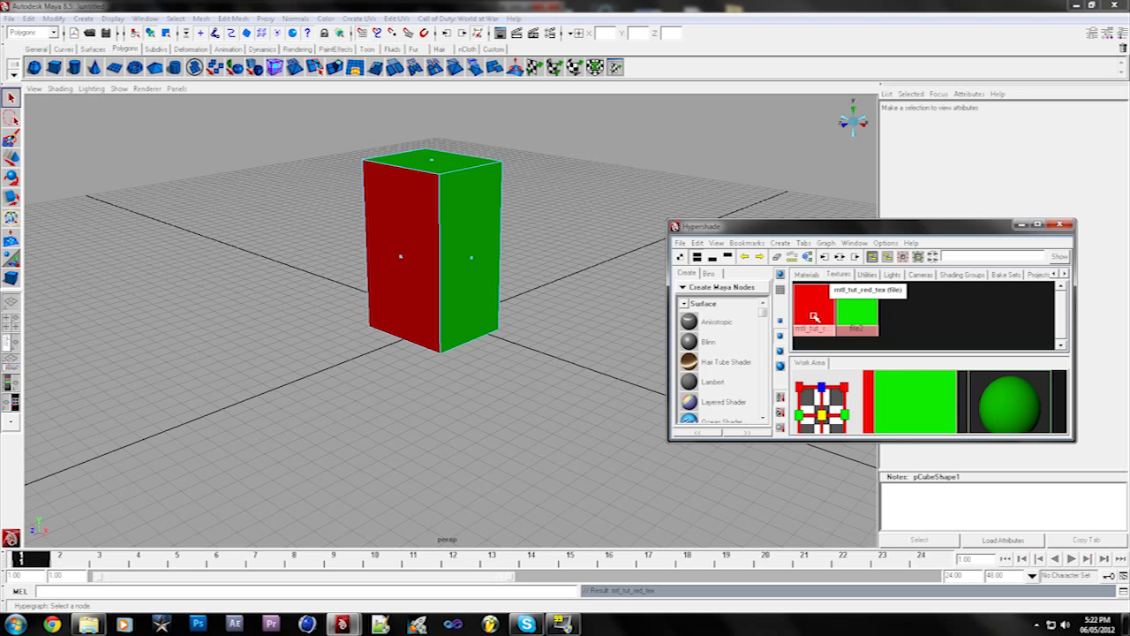
Step: Rename the green file2 texture to mtl_tut_green_tex
{"action": "right_click", "coordinate": [855, 312]}
{"action": "right_click_drag", "start_coordinate": [848, 394], "coordinate": [845, 417]}
{"action": "key", "text": "BackSpace"}
{"action": "type", "text": "mtl"}
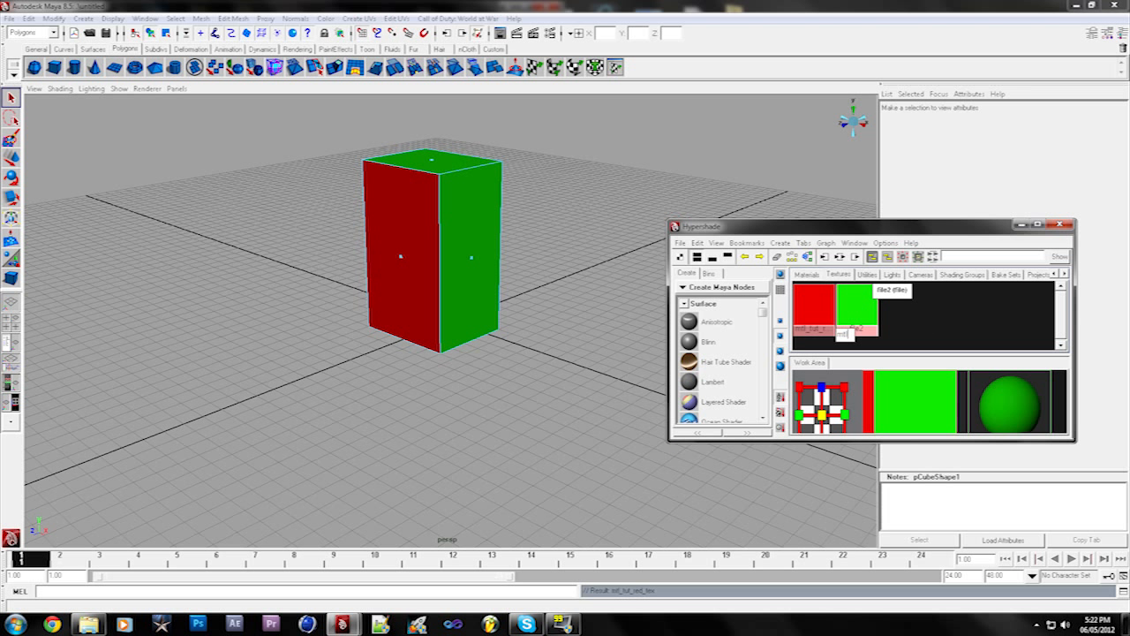
{"action": "type", "text": "_tut_red_tex"}
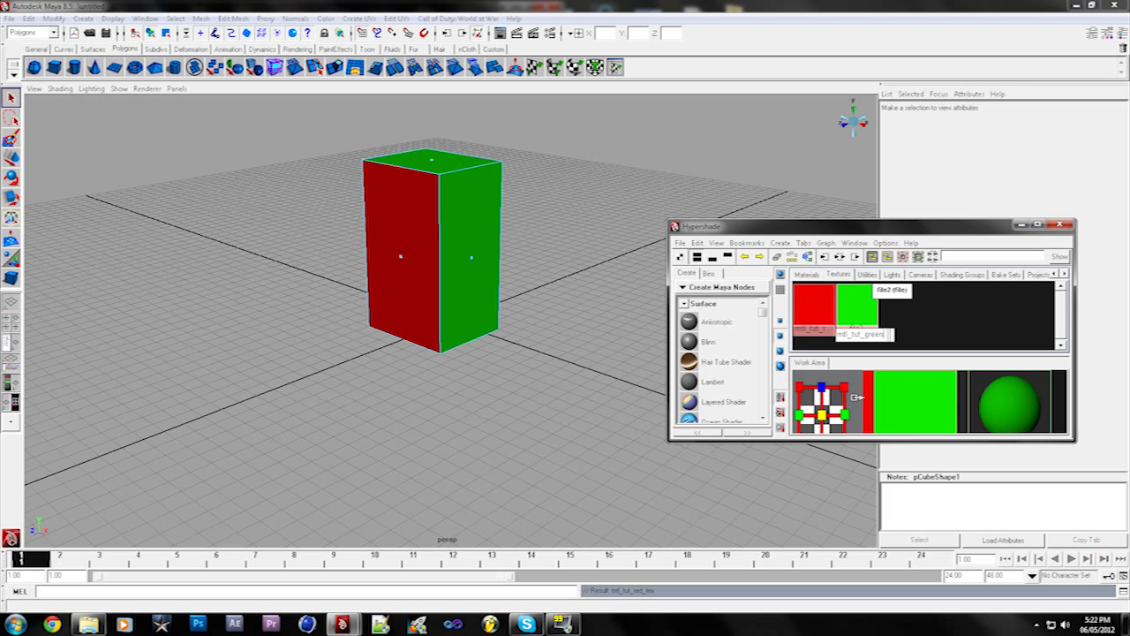
{"action": "type", "text": "ex"}
{"action": "key", "text": "Return"}
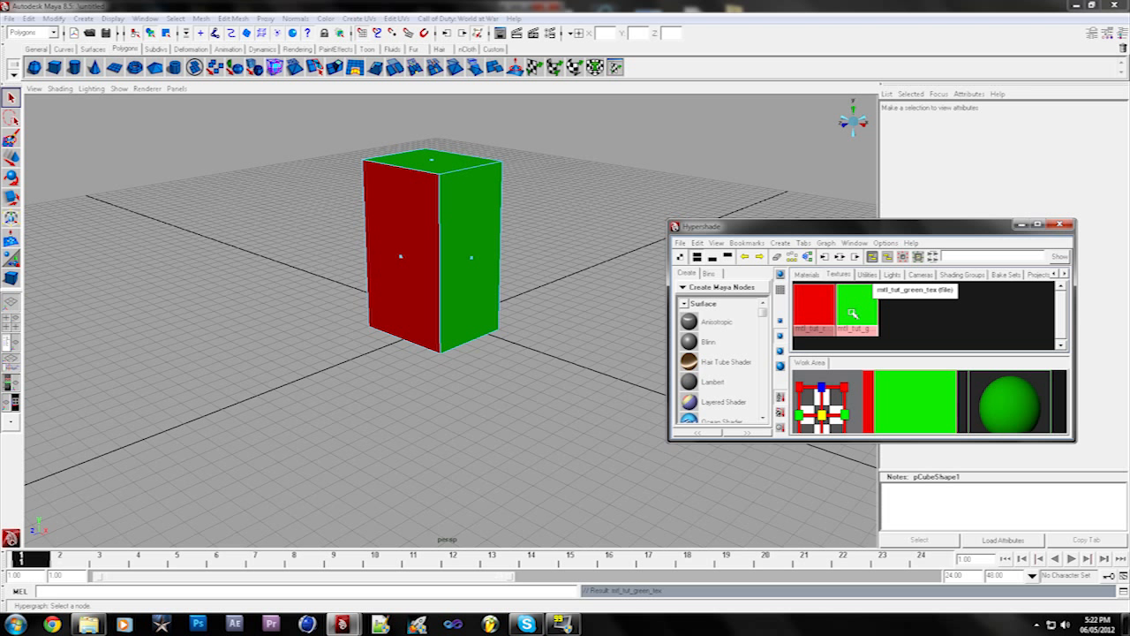
{"action": "left_click", "coordinate": [805, 275]}
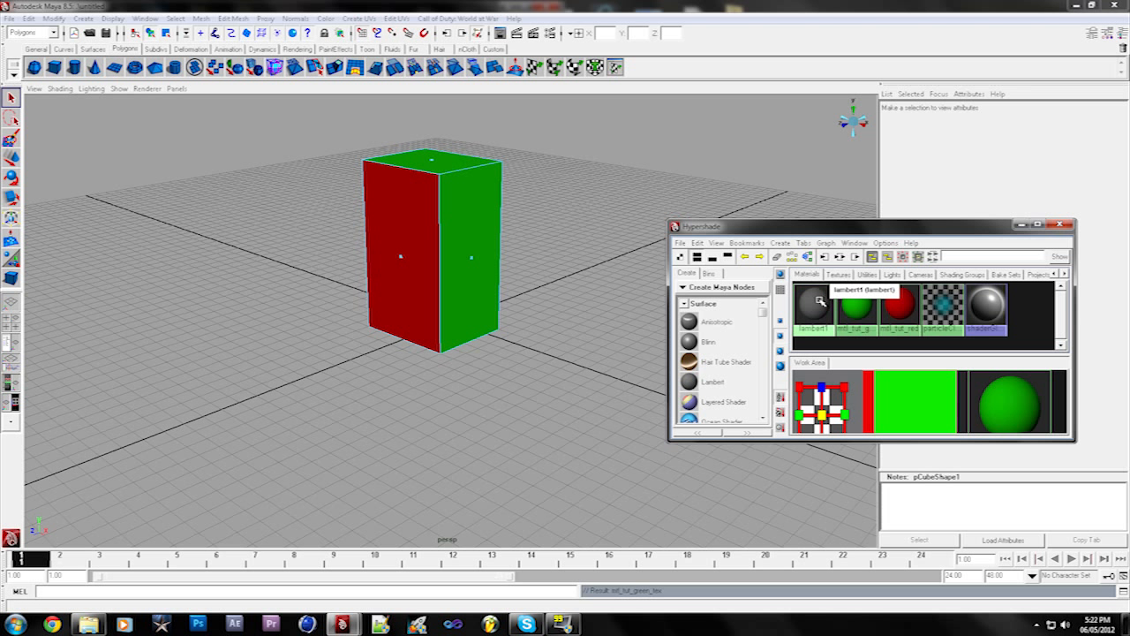
{"action": "middle_click_drag", "start_coordinate": [857, 307], "coordinate": [866, 304]}
{"action": "left_click", "coordinate": [834, 275]}
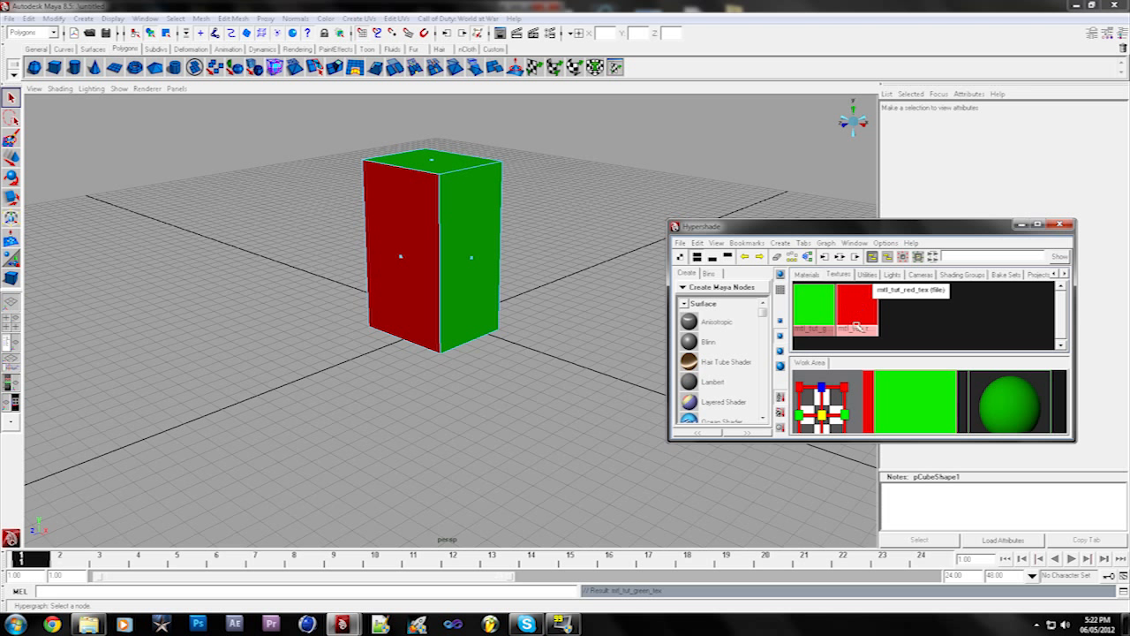
{"action": "left_click", "coordinate": [807, 275]}
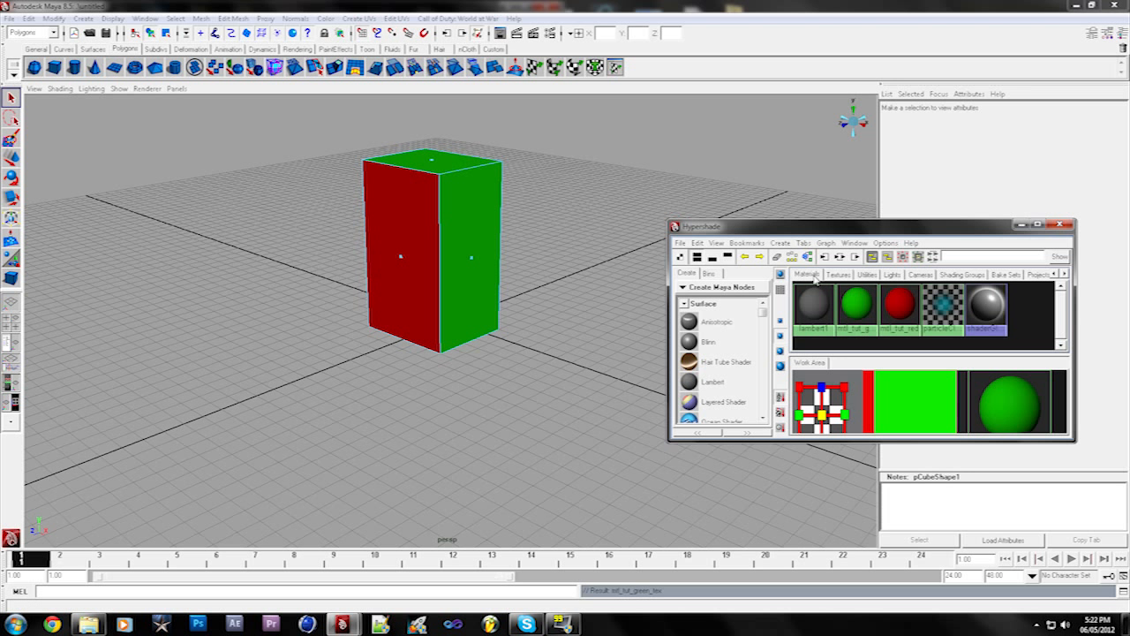
Step: Show the textures again and run Test Texture on the green texture to render it in the Render View
{"action": "left_click", "coordinate": [835, 275]}
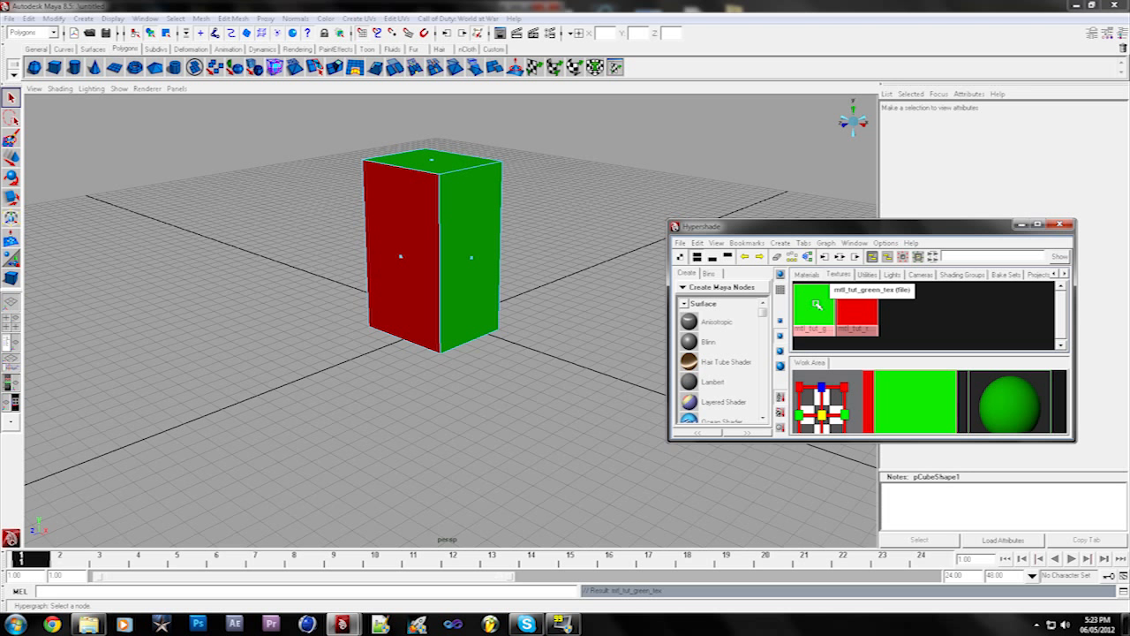
{"action": "right_click", "coordinate": [815, 307]}
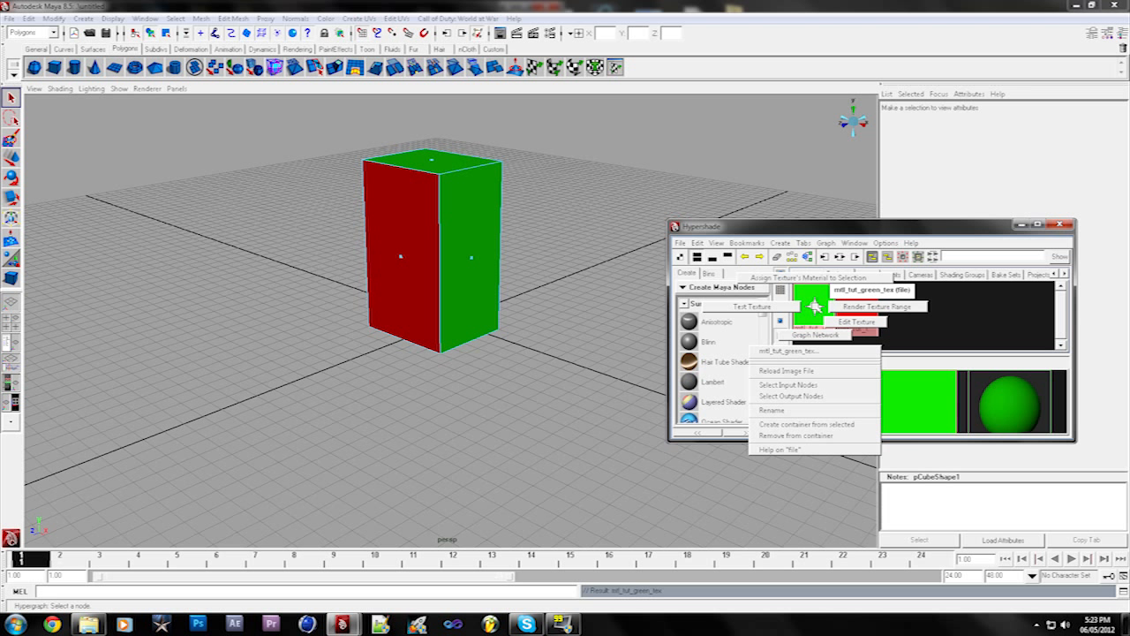
{"action": "right_click_drag", "start_coordinate": [814, 306], "coordinate": [755, 308]}
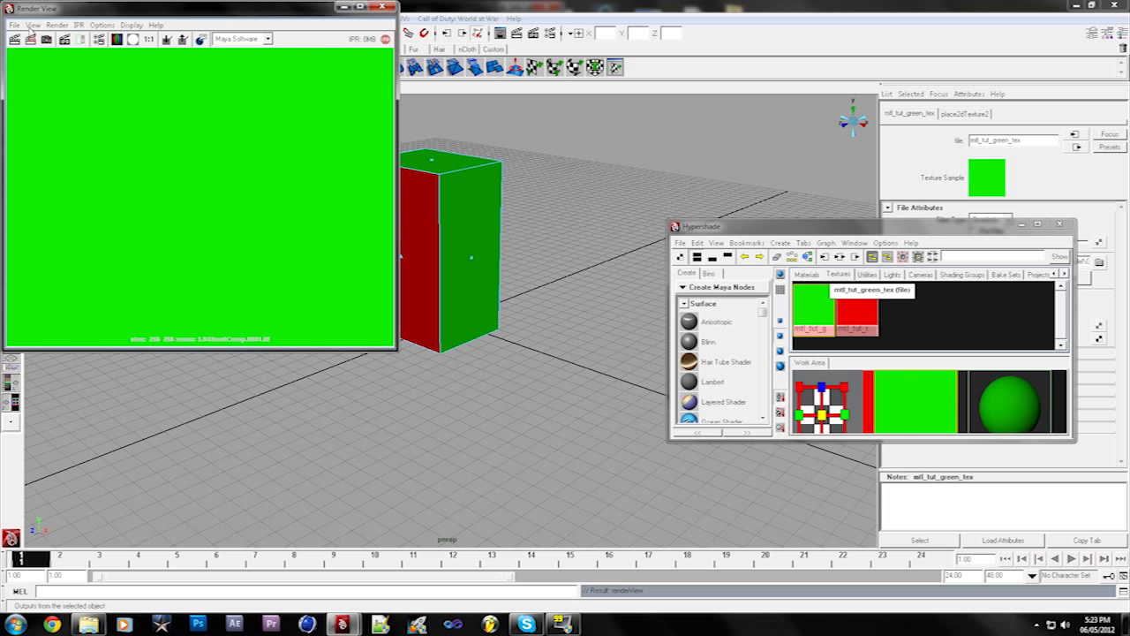
{"action": "mouse_move", "coordinate": [42, 9]}
{"action": "left_mouse_down"}
{"action": "mouse_move", "coordinate": [53, 26]}
{"action": "mouse_move", "coordinate": [45, 15]}
{"action": "left_mouse_up"}
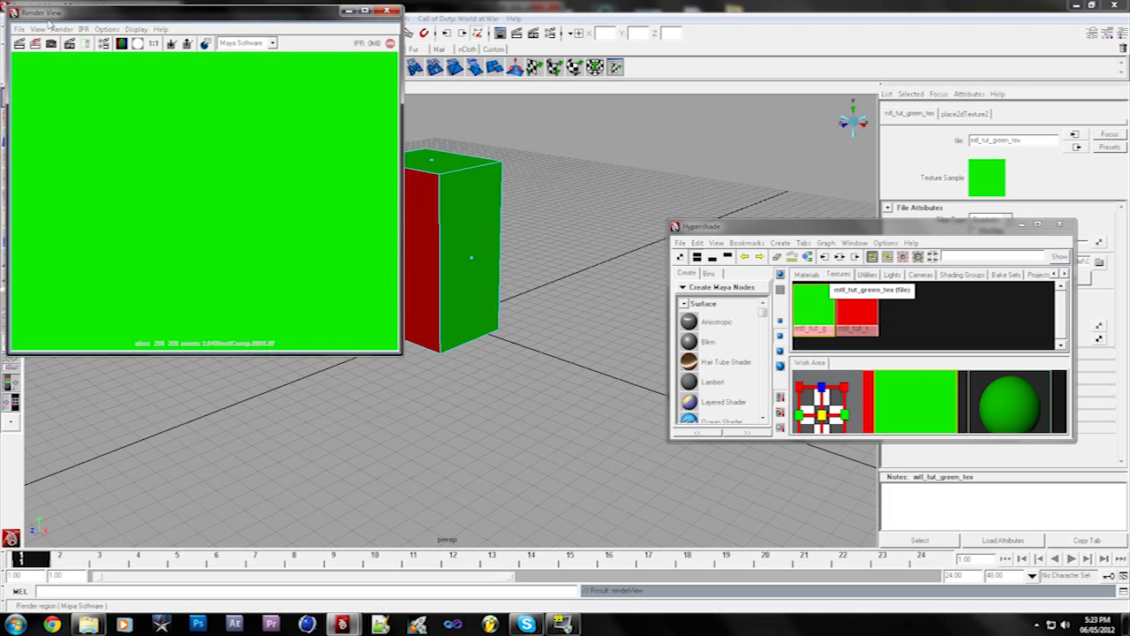
Step: Start saving the rendered green image and browse to the ATM Model folder in the Pictures library
{"action": "left_click", "coordinate": [18, 30]}
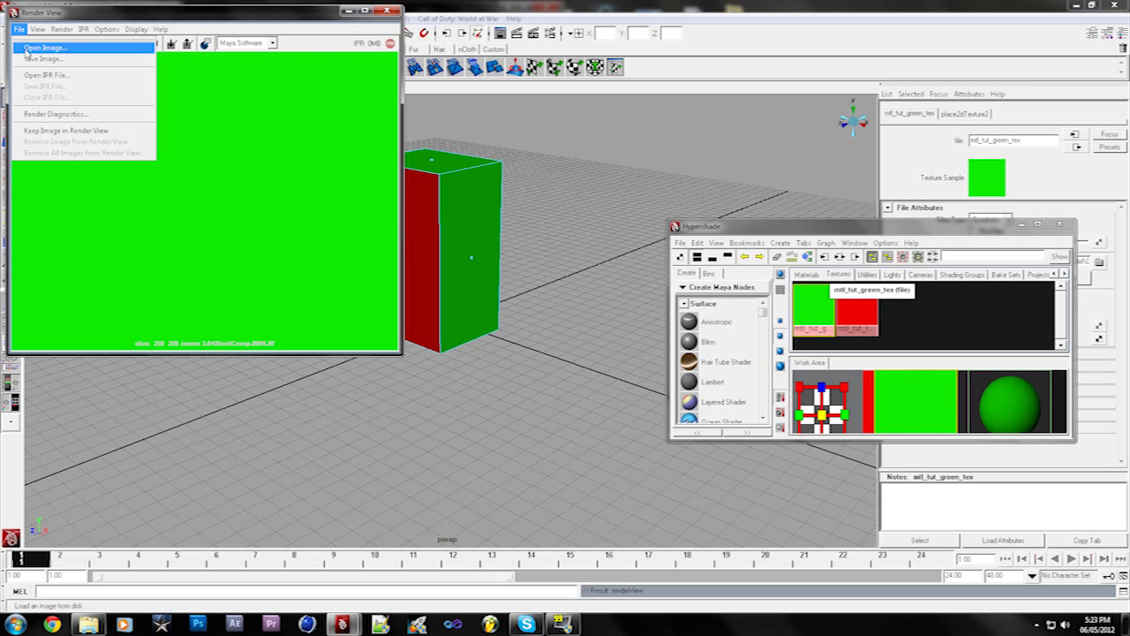
{"action": "left_click", "coordinate": [30, 60]}
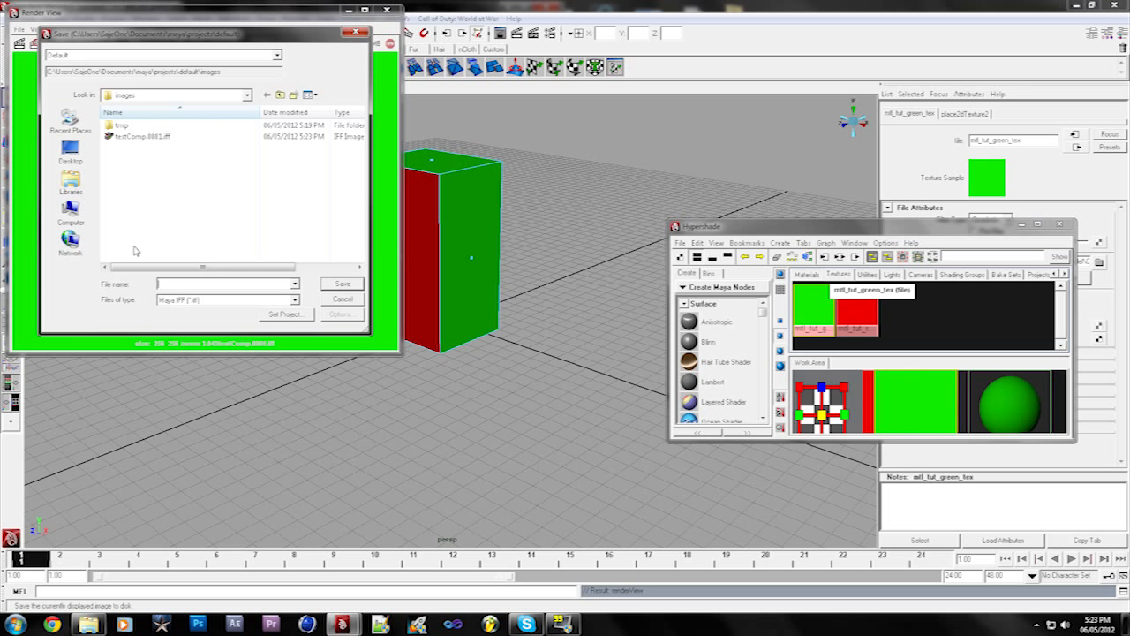
{"action": "left_click", "coordinate": [72, 183]}
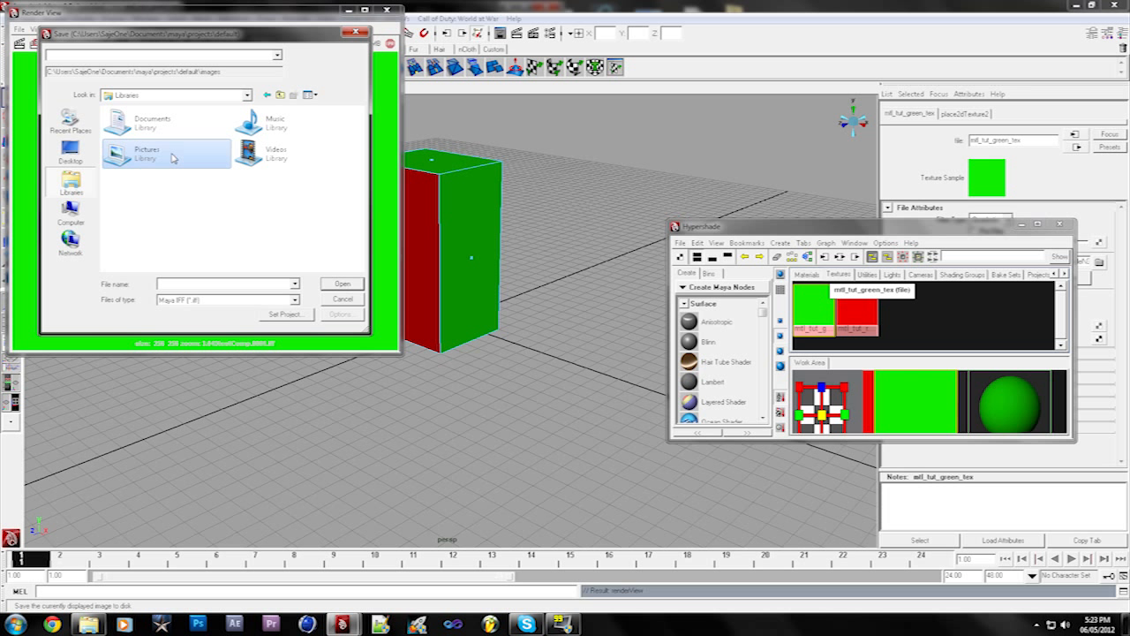
{"action": "double_click", "coordinate": [128, 152]}
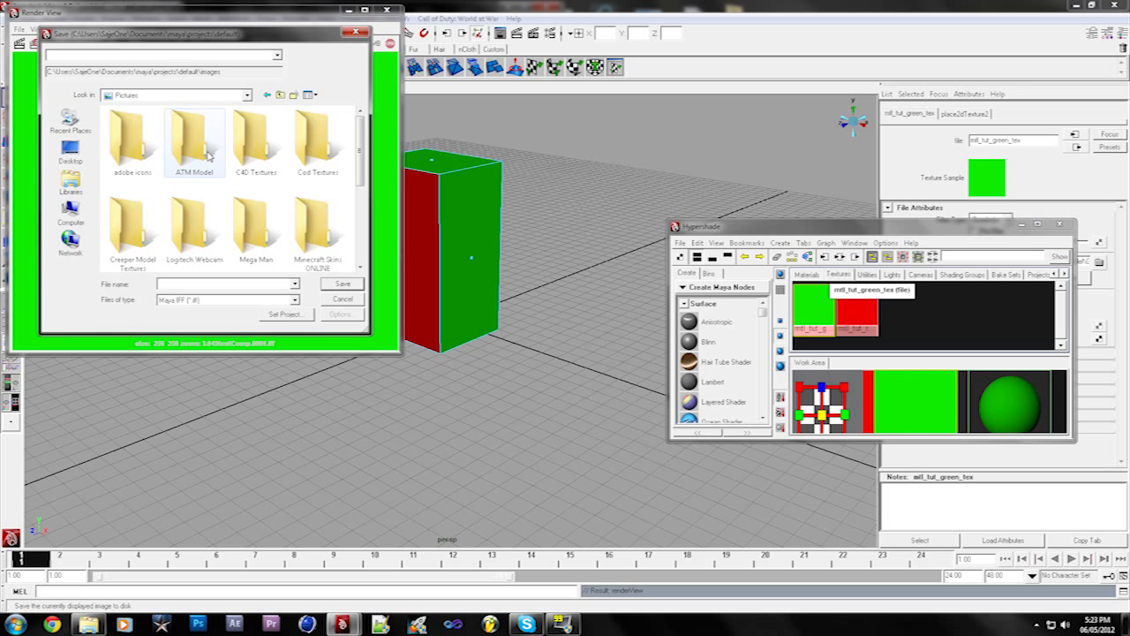
{"action": "double_click", "coordinate": [197, 156]}
Step: Create a folder named TEST MODEL TUTORIAL inside ATM Model and open it
{"action": "right_click", "coordinate": [197, 236]}
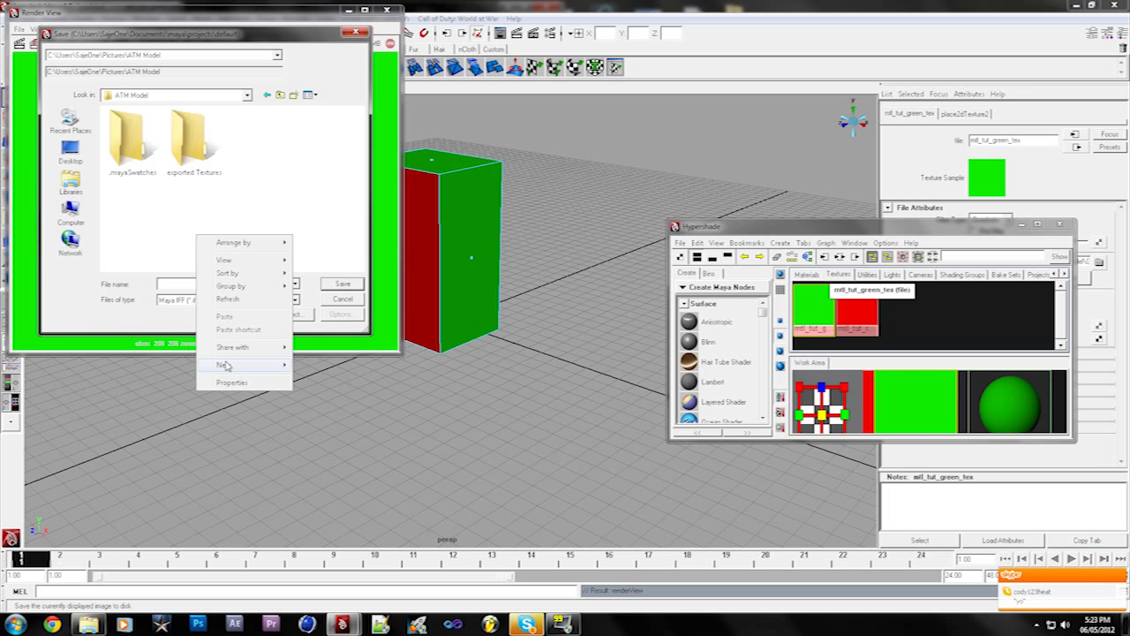
{"action": "mouse_move", "coordinate": [224, 364]}
{"action": "left_click", "coordinate": [316, 361]}
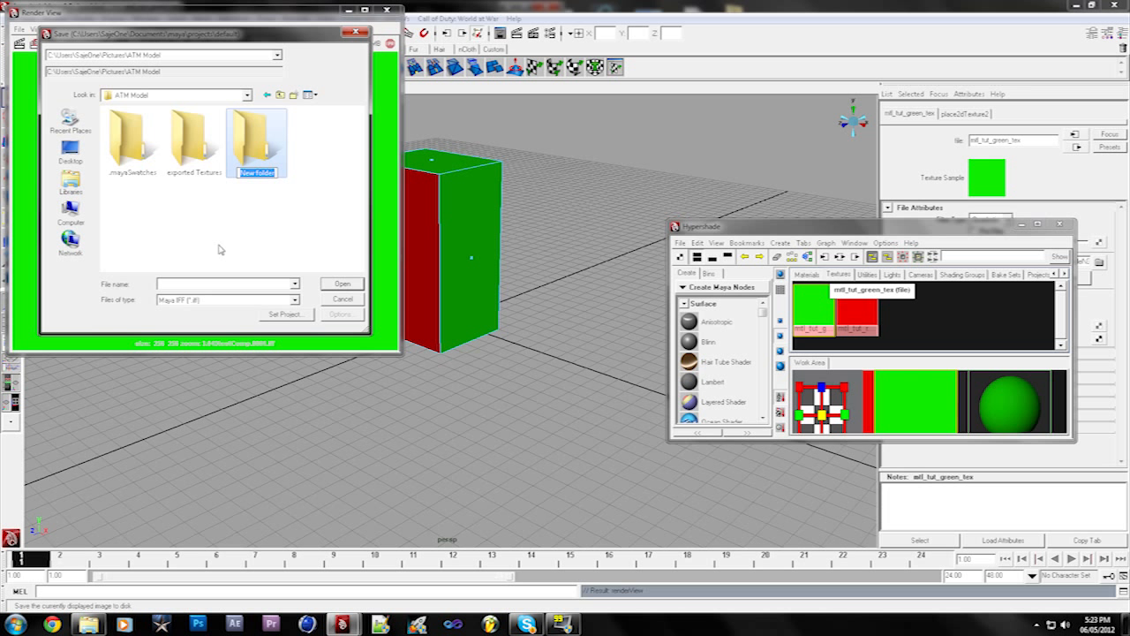
{"action": "key", "text": "BackSpace"}
{"action": "type", "text": "TEST MODEL TUTOR"}
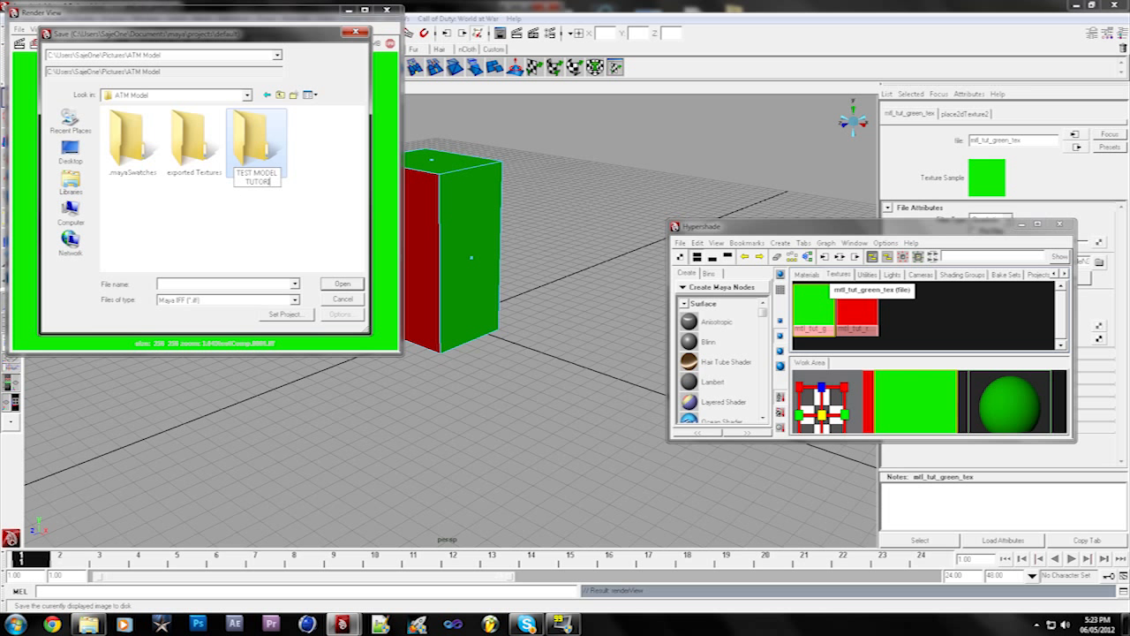
{"action": "type", "text": "IAL"}
{"action": "key", "text": "Return"}
{"action": "double_click", "coordinate": [252, 146]}
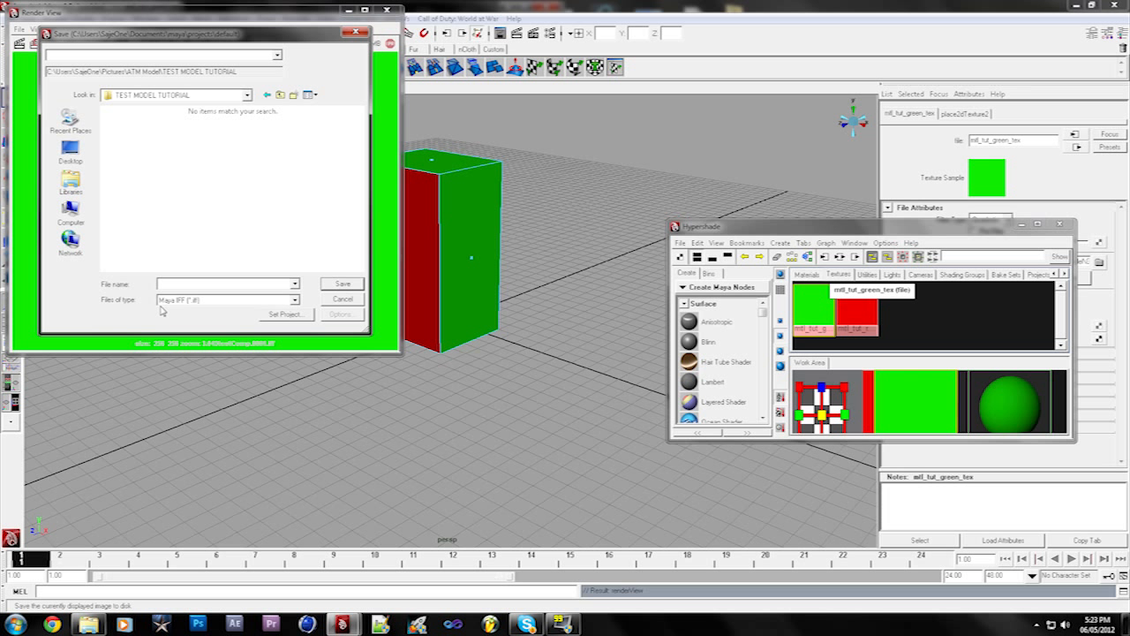
Step: Set the file type to DDS (*.dds) and save the green image as mtl_tut_green_tex
{"action": "left_click", "coordinate": [192, 301]}
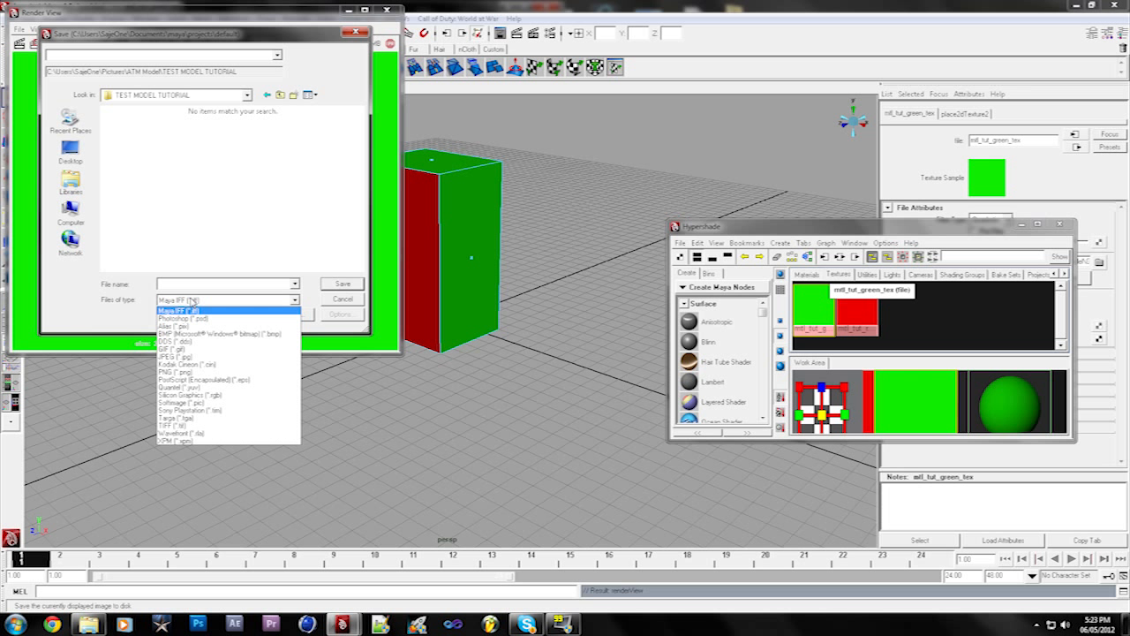
{"action": "left_click", "coordinate": [191, 341]}
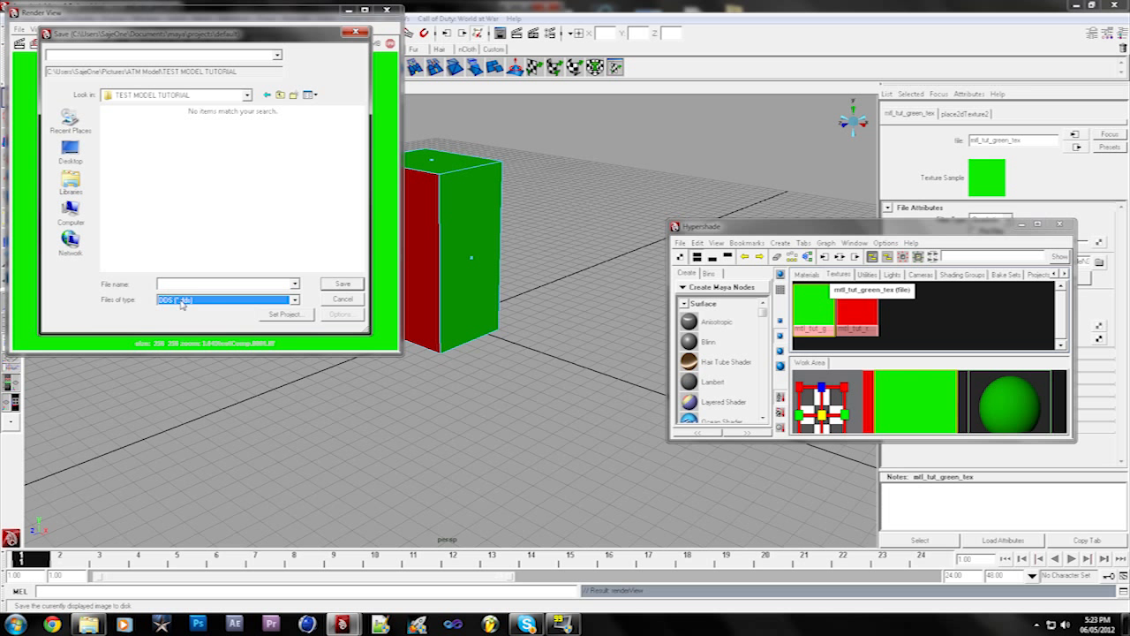
{"action": "left_click", "coordinate": [191, 302]}
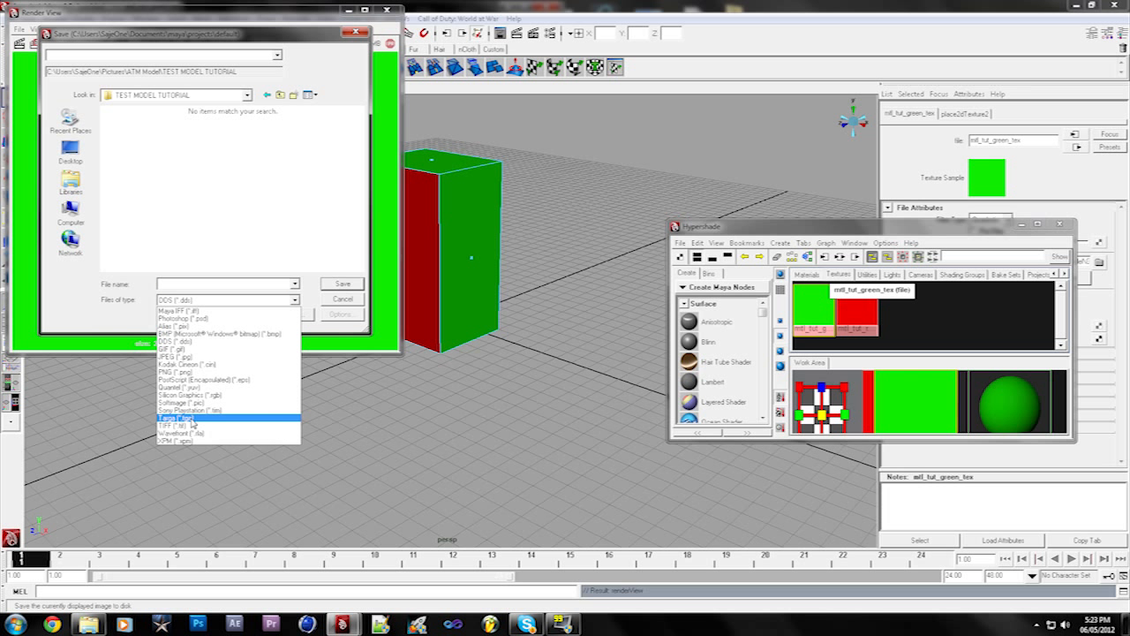
{"action": "left_click", "coordinate": [195, 342]}
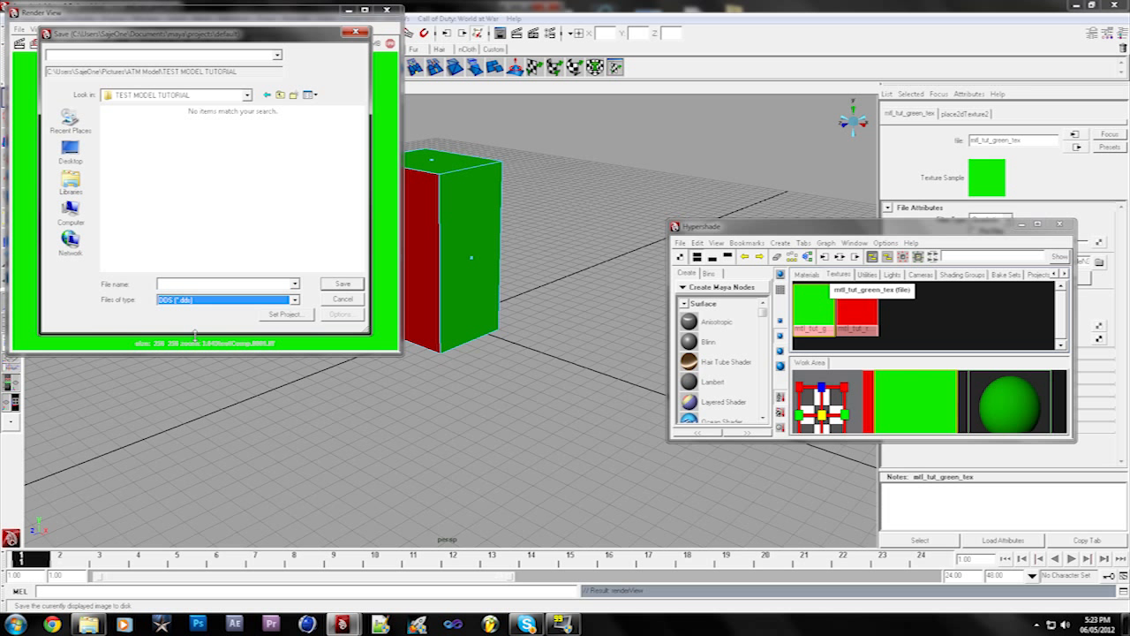
{"action": "left_click", "coordinate": [186, 302]}
{"action": "left_click", "coordinate": [185, 302]}
{"action": "left_click", "coordinate": [160, 284]}
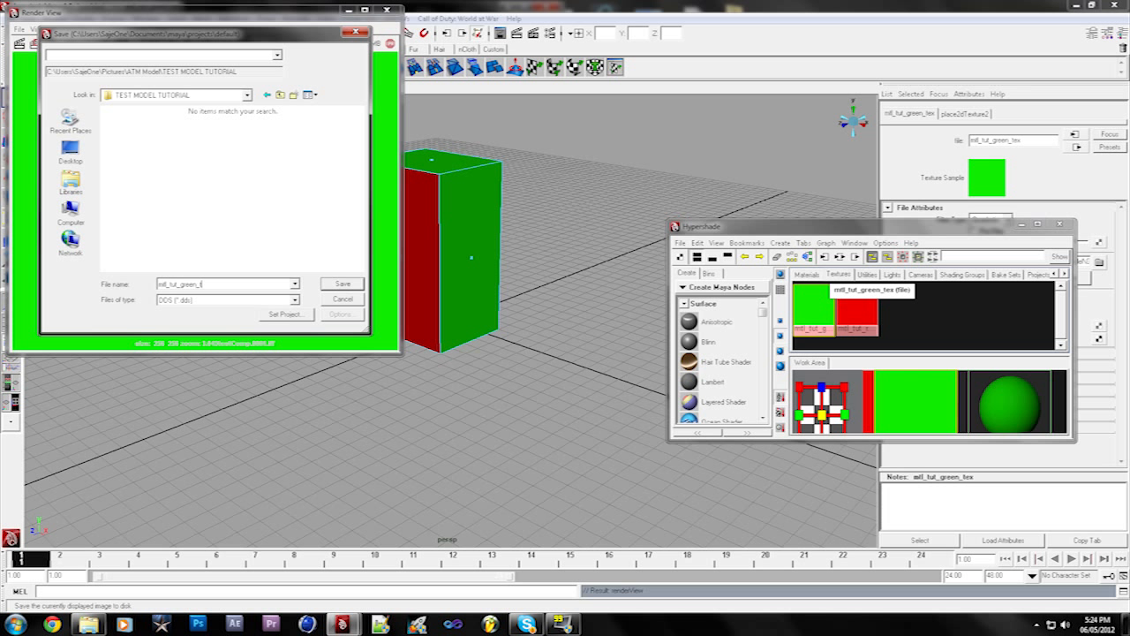
{"action": "key", "text": "Return"}
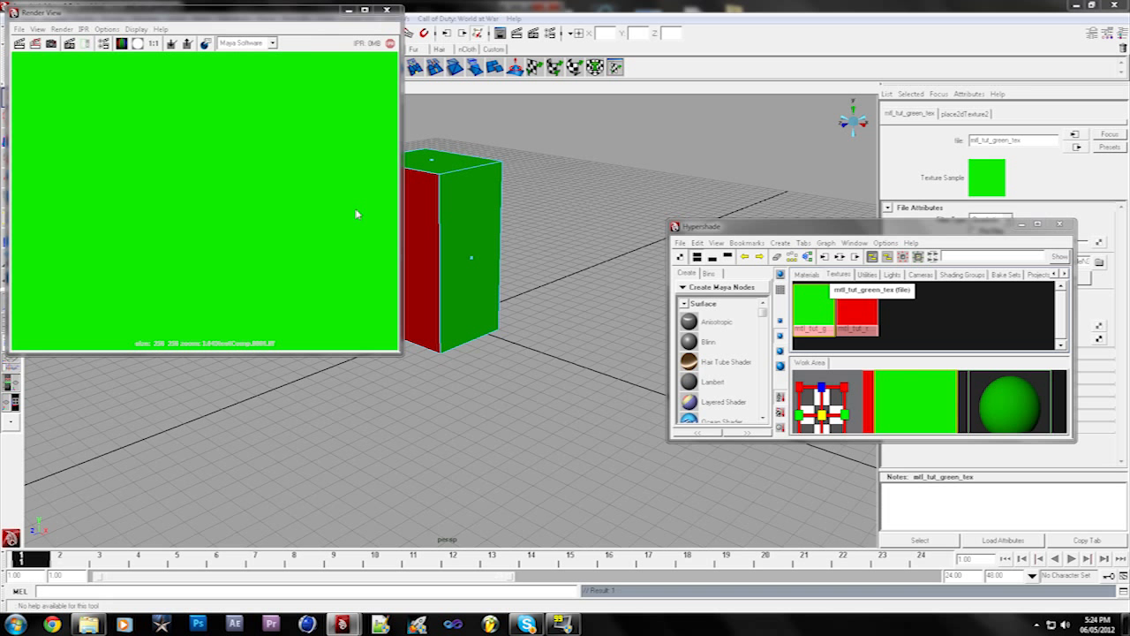
Step: Run Test Texture on the red texture and start saving its rendered image from the Render View
{"action": "right_click_drag", "start_coordinate": [854, 317], "coordinate": [794, 317]}
{"action": "left_click_drag", "start_coordinate": [33, 14], "coordinate": [88, 30]}
{"action": "left_click", "coordinate": [75, 45]}
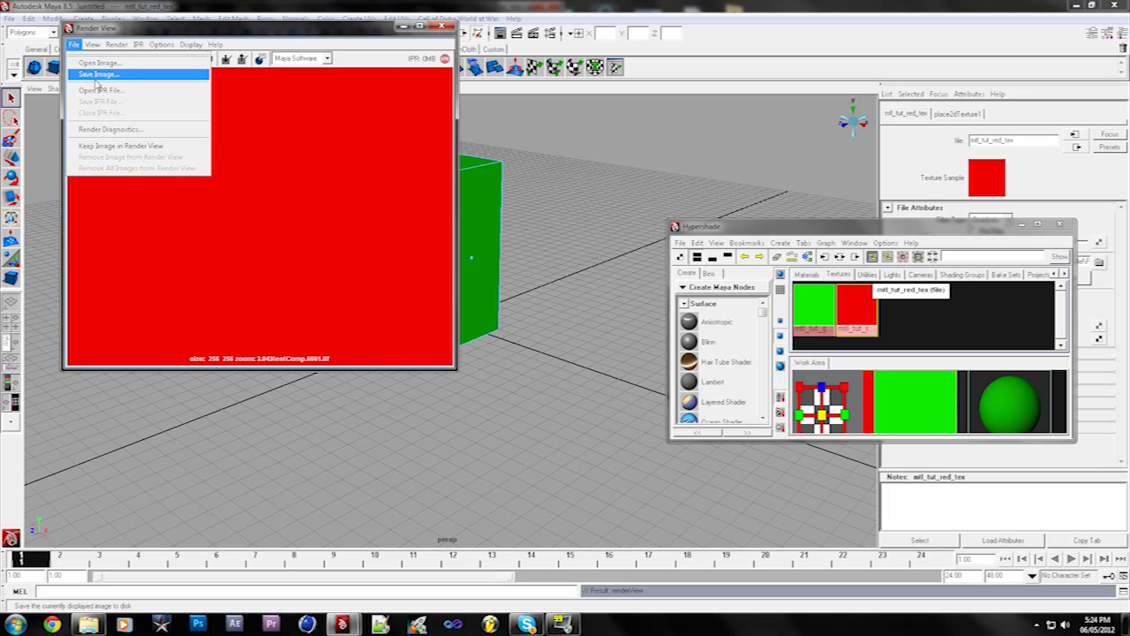
{"action": "left_click", "coordinate": [97, 75]}
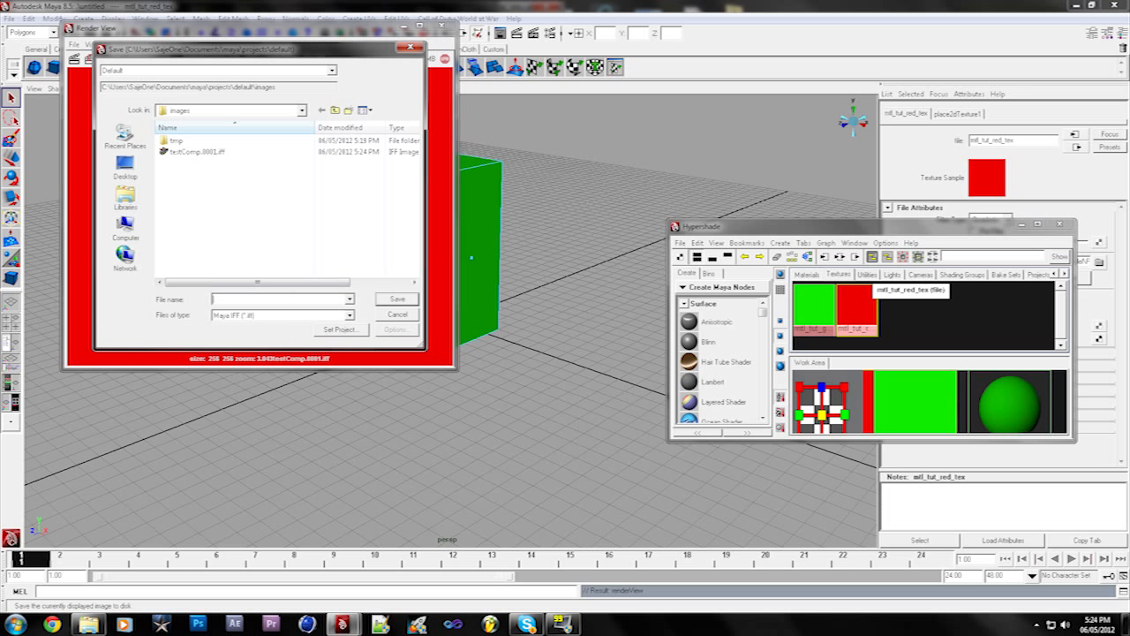
Step: Set the file type to DDS (*.dds) and browse to the TEST MODEL TUTORIAL folder inside ATM Model in Pictures
{"action": "left_click", "coordinate": [349, 315]}
{"action": "left_click", "coordinate": [254, 354]}
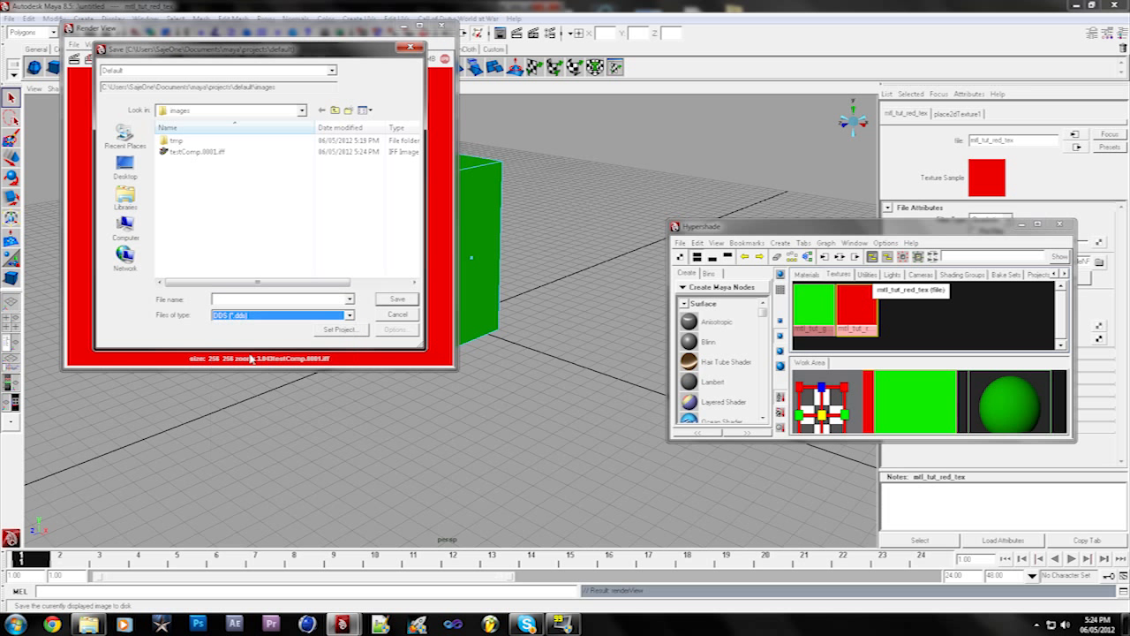
{"action": "left_click", "coordinate": [150, 190]}
{"action": "double_click", "coordinate": [218, 173]}
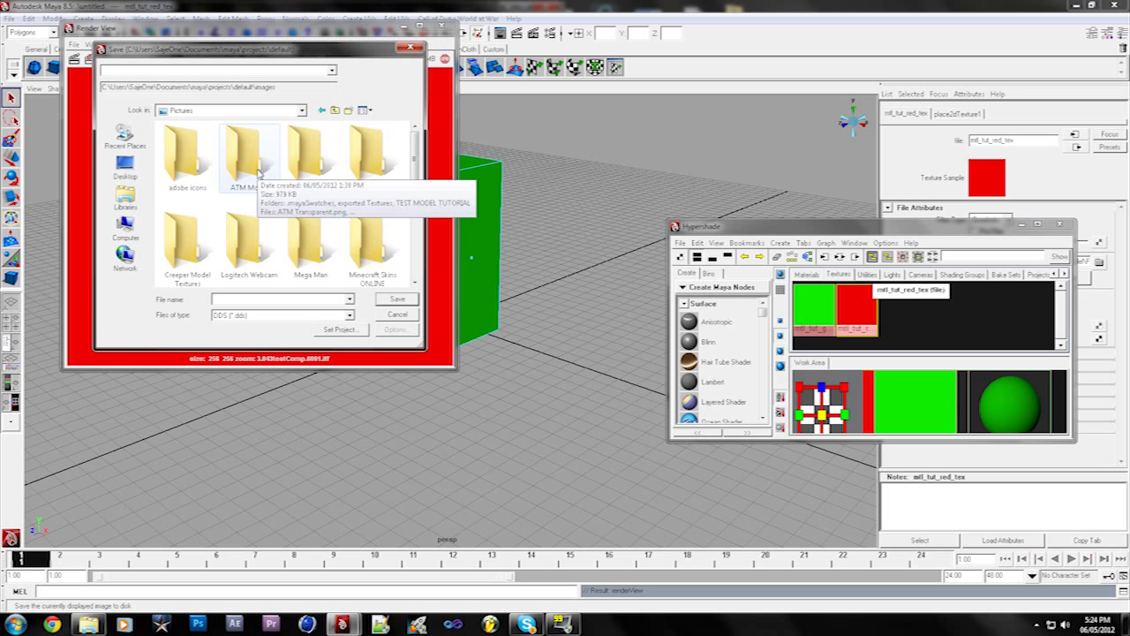
{"action": "double_click", "coordinate": [256, 163]}
{"action": "double_click", "coordinate": [303, 155]}
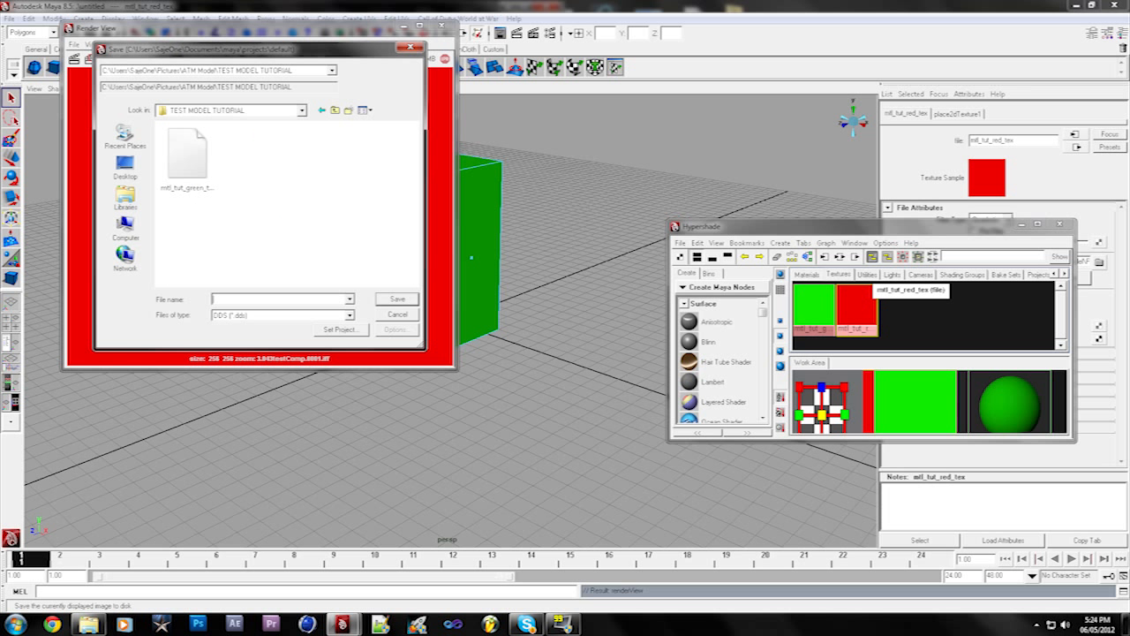
Step: Save the red image under the file name mtl_tut_red_tex
{"action": "type", "text": "mtl"}
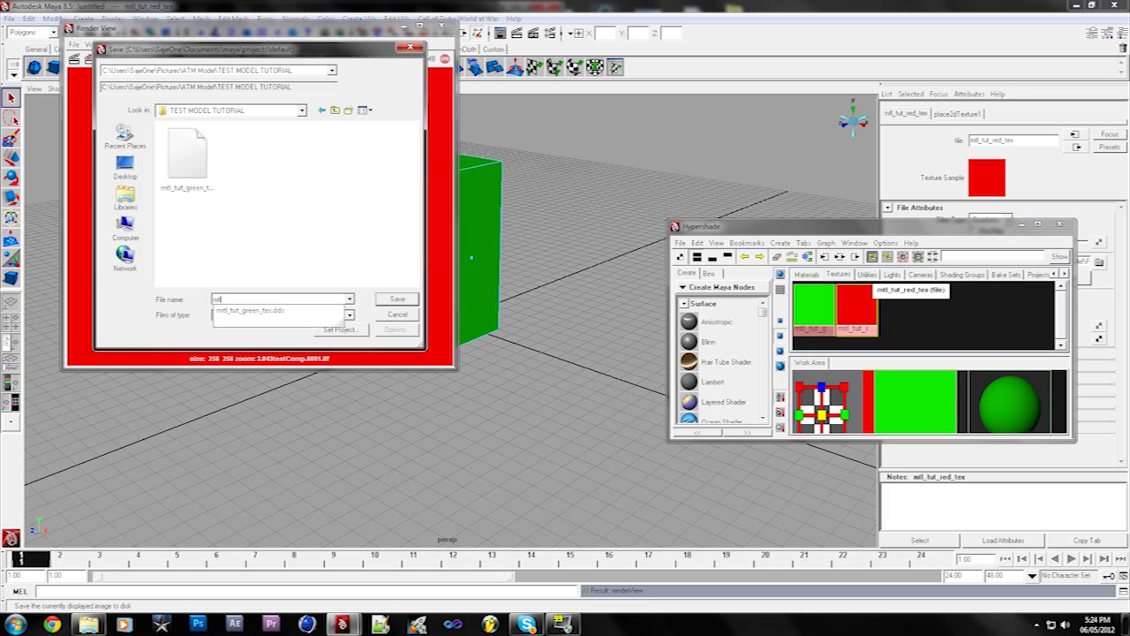
{"action": "type", "text": "_tut_red_tex"}
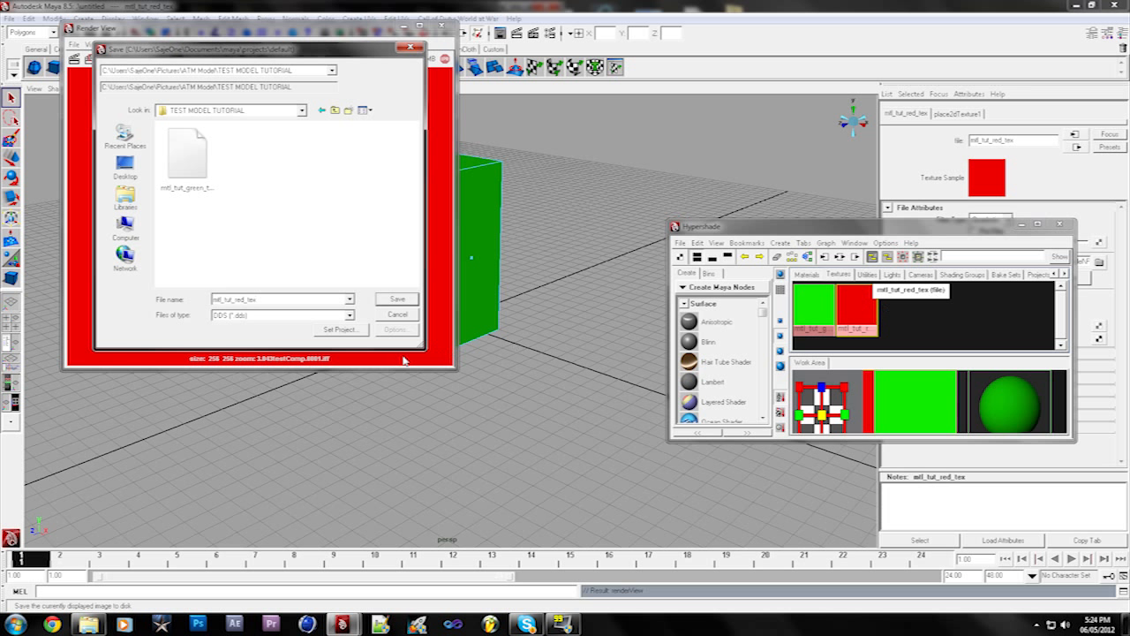
{"action": "left_click", "coordinate": [410, 300]}
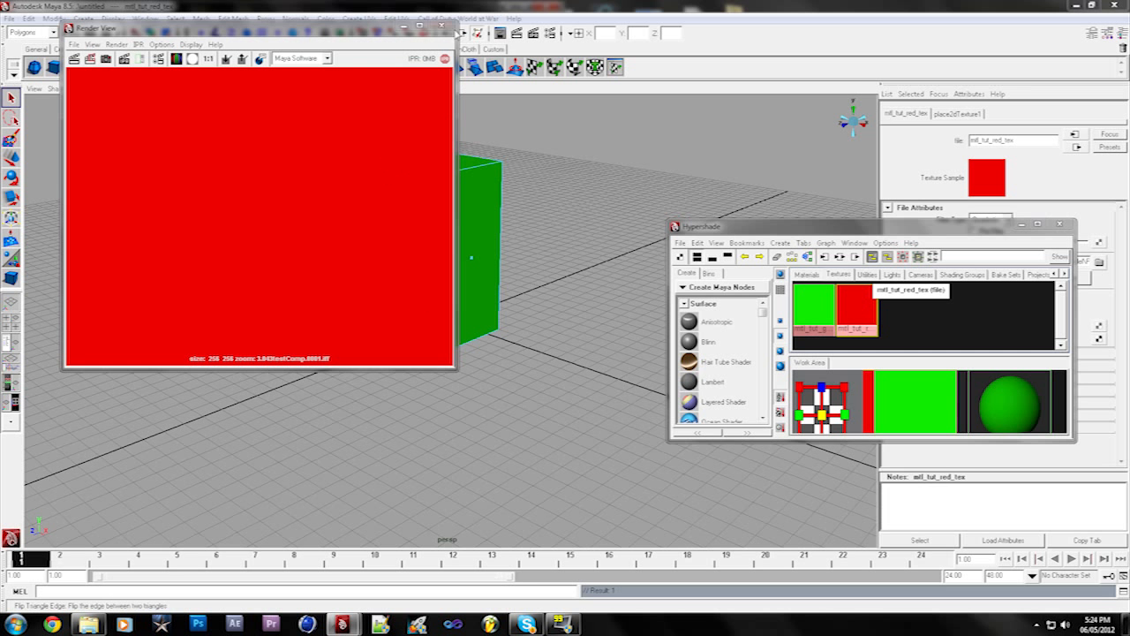
Step: Close the Render View and Hypershade, clear the face selection and return the box to object mode
{"action": "left_click", "coordinate": [449, 27]}
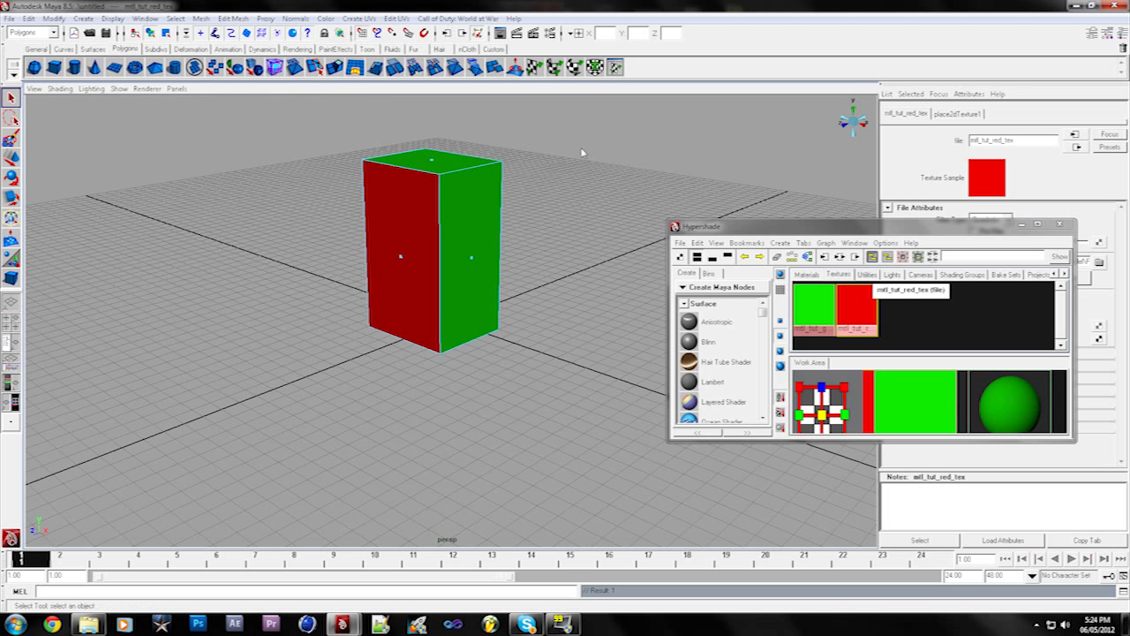
{"action": "left_click", "coordinate": [1070, 224]}
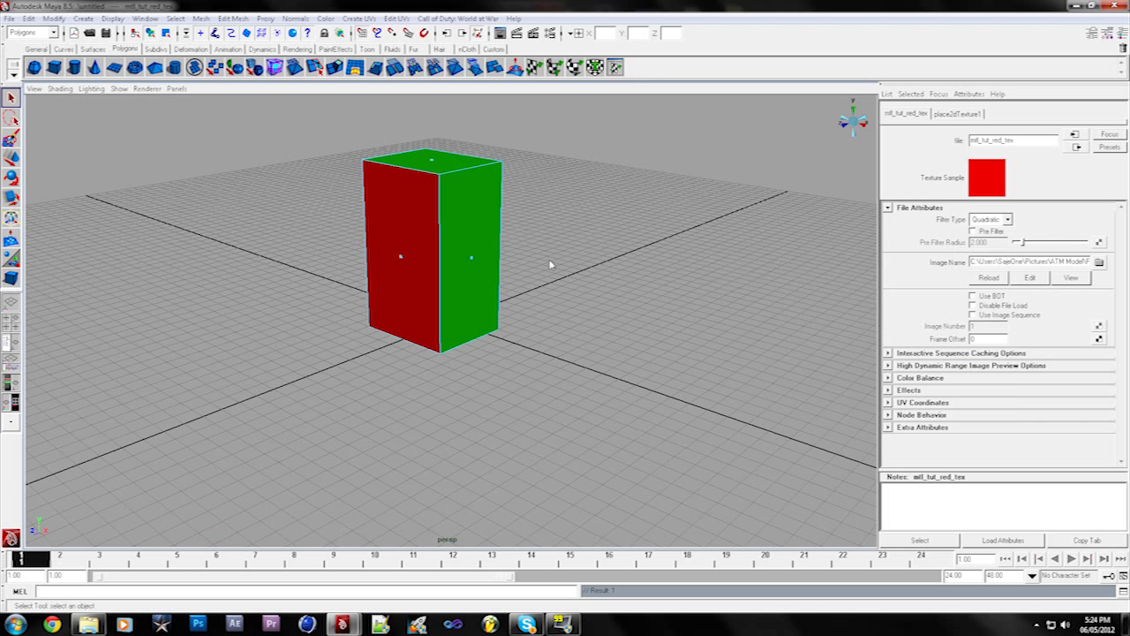
{"action": "left_click", "coordinate": [282, 236]}
{"action": "right_click_drag", "start_coordinate": [389, 208], "coordinate": [432, 183]}
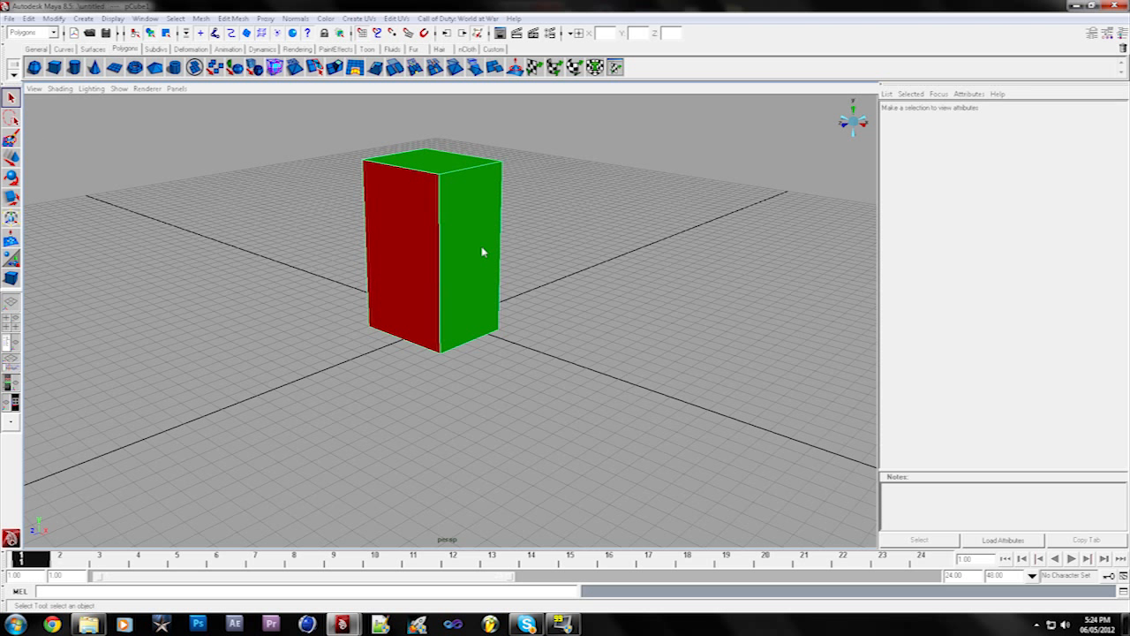
{"action": "left_click_drag", "start_coordinate": [336, 234], "coordinate": [398, 258], "text": "alt"}
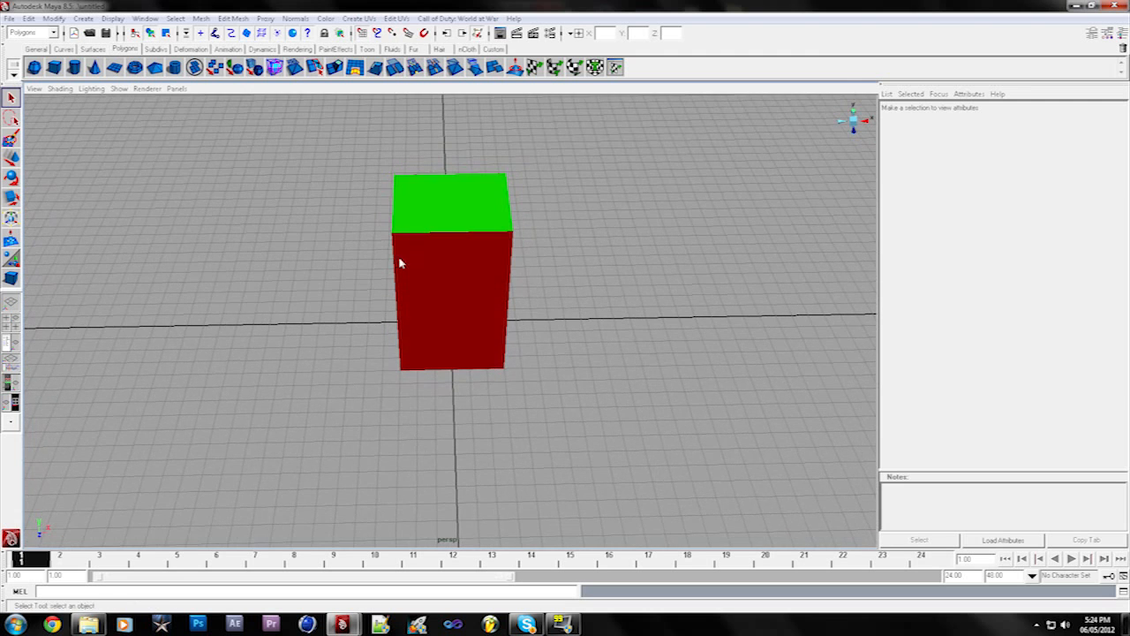
Step: Save the scene as a mayaBinary file named TEST TUTORIAL in the scenes folder
{"action": "left_click", "coordinate": [13, 18]}
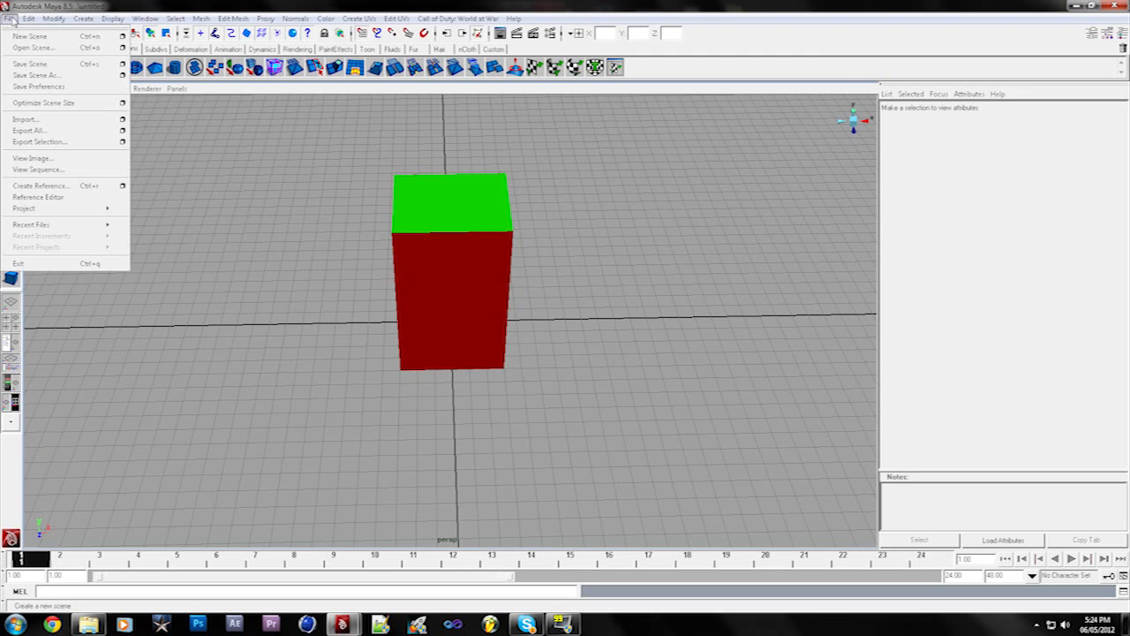
{"action": "left_click", "coordinate": [31, 64]}
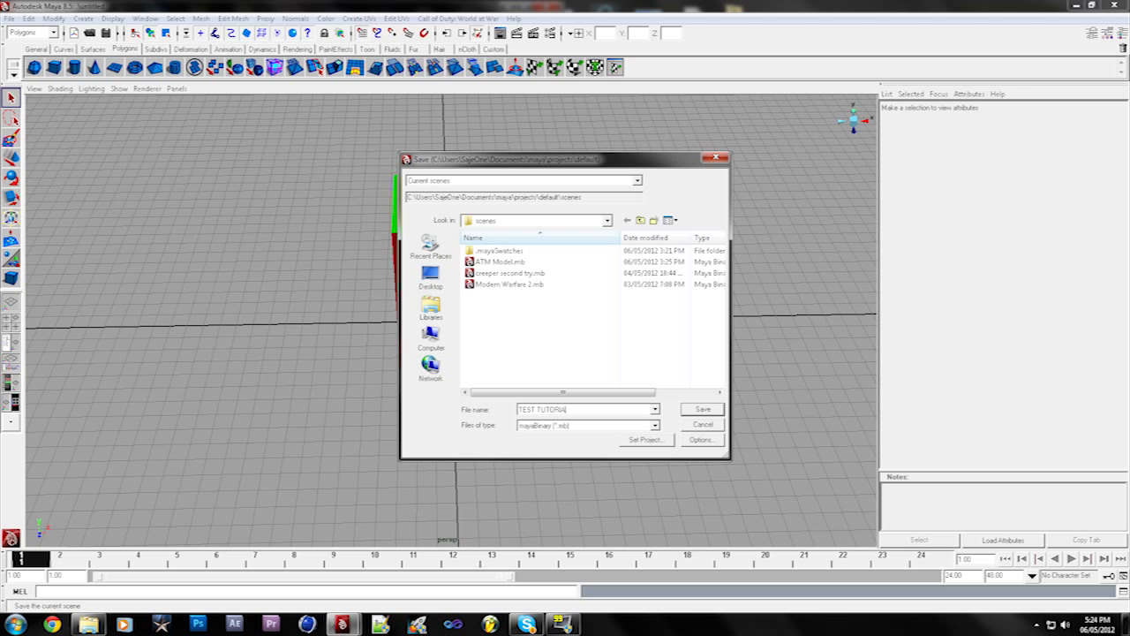
{"action": "key", "text": "Return"}
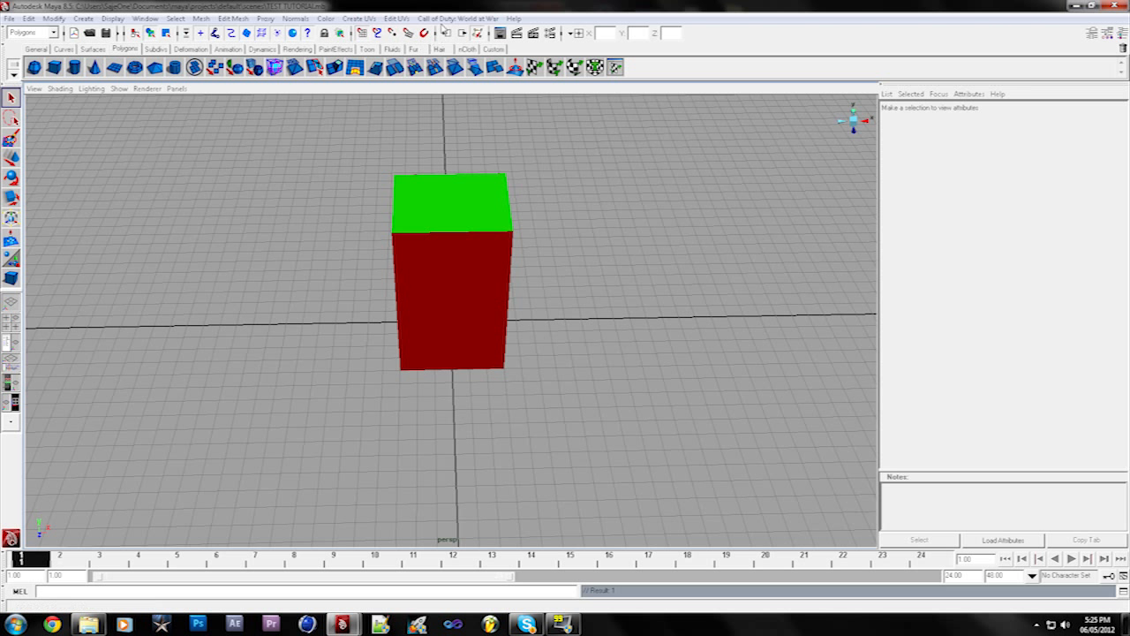
Step: Open the Call of Duty: World at War Model Exporter and select everything in the scene
{"action": "left_click", "coordinate": [448, 20]}
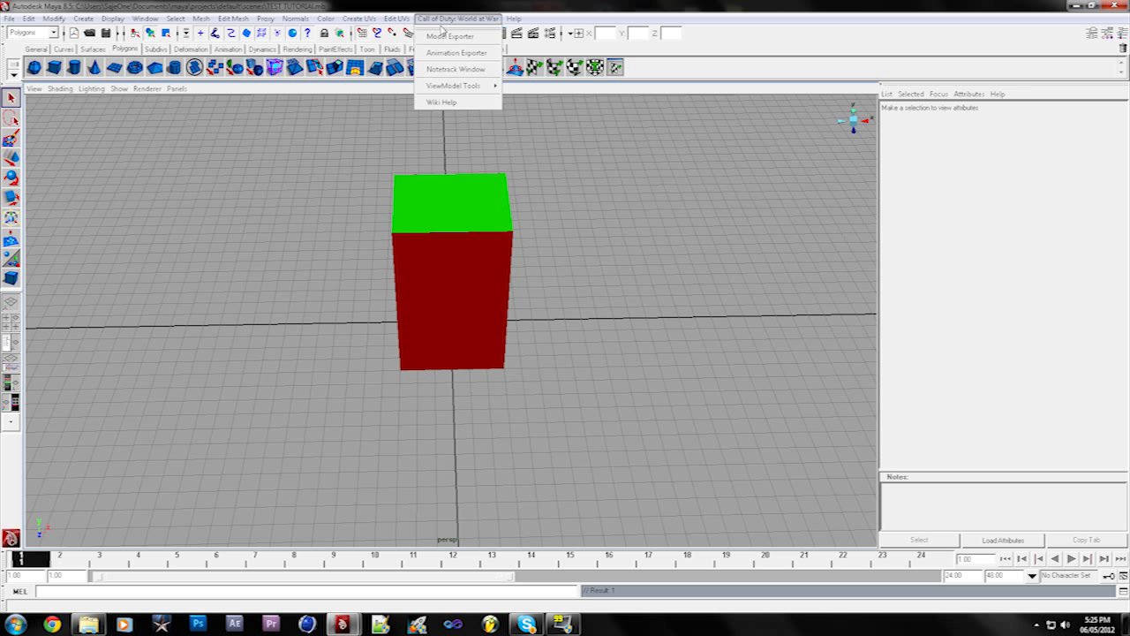
{"action": "left_click", "coordinate": [450, 36]}
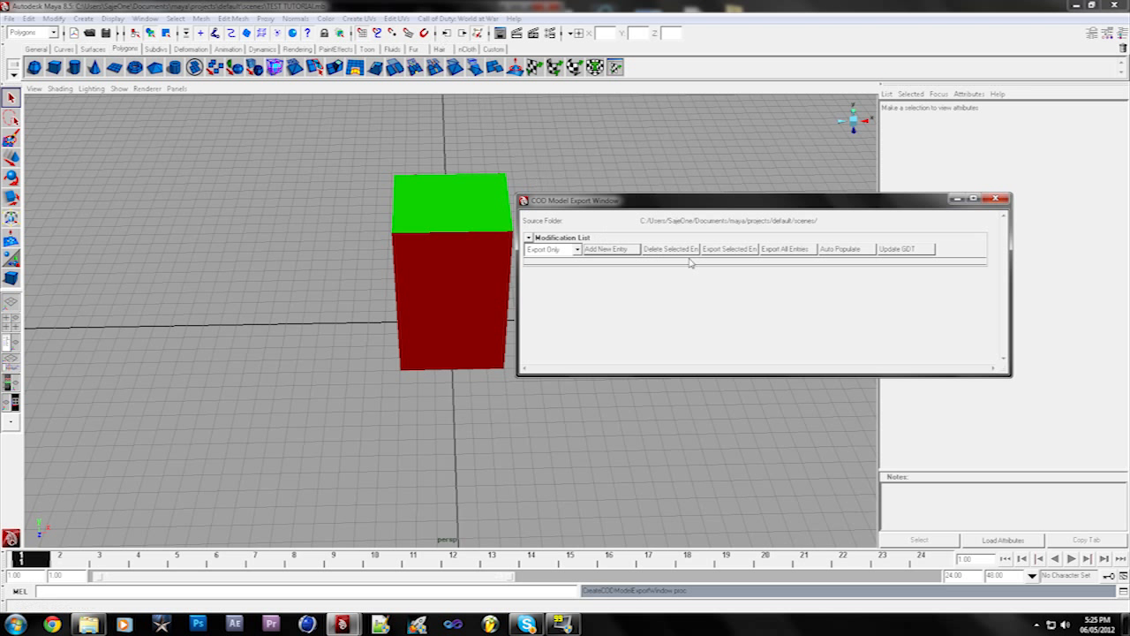
{"action": "left_click", "coordinate": [29, 17]}
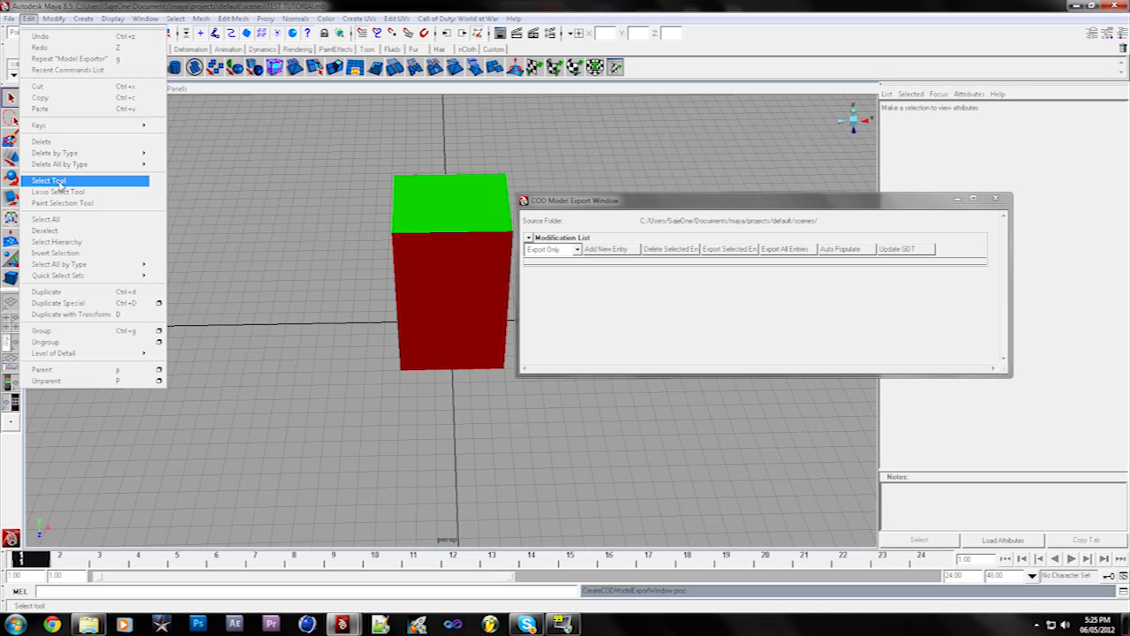
{"action": "left_click", "coordinate": [60, 219]}
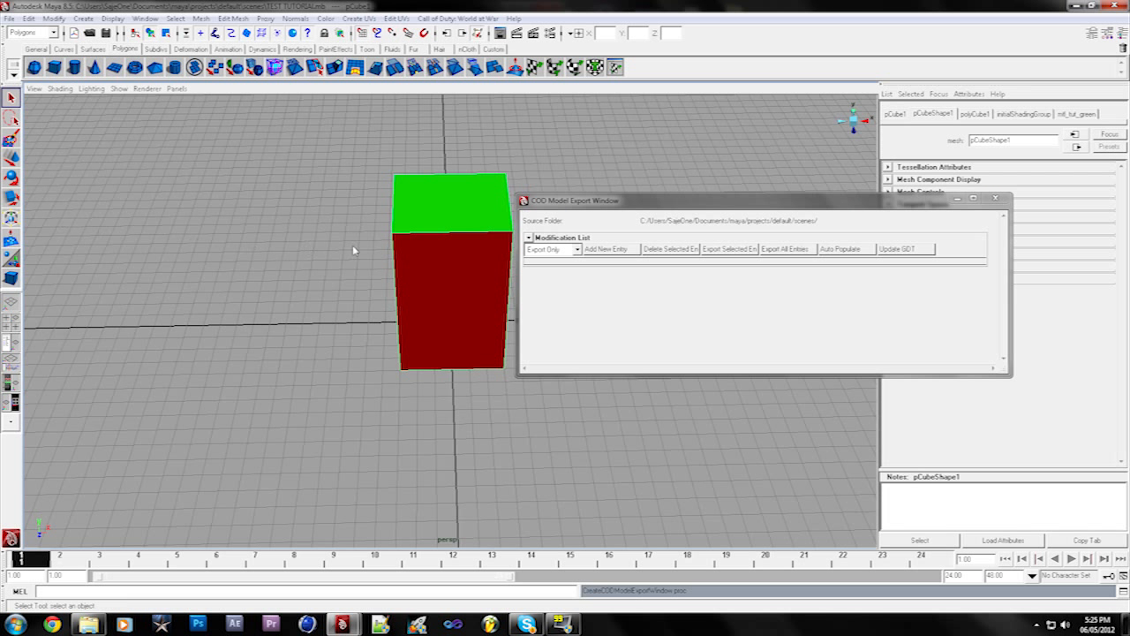
Step: Add a new entry to the export list in Export Only mode, enable it and reselect everything in the scene
{"action": "left_click", "coordinate": [576, 250]}
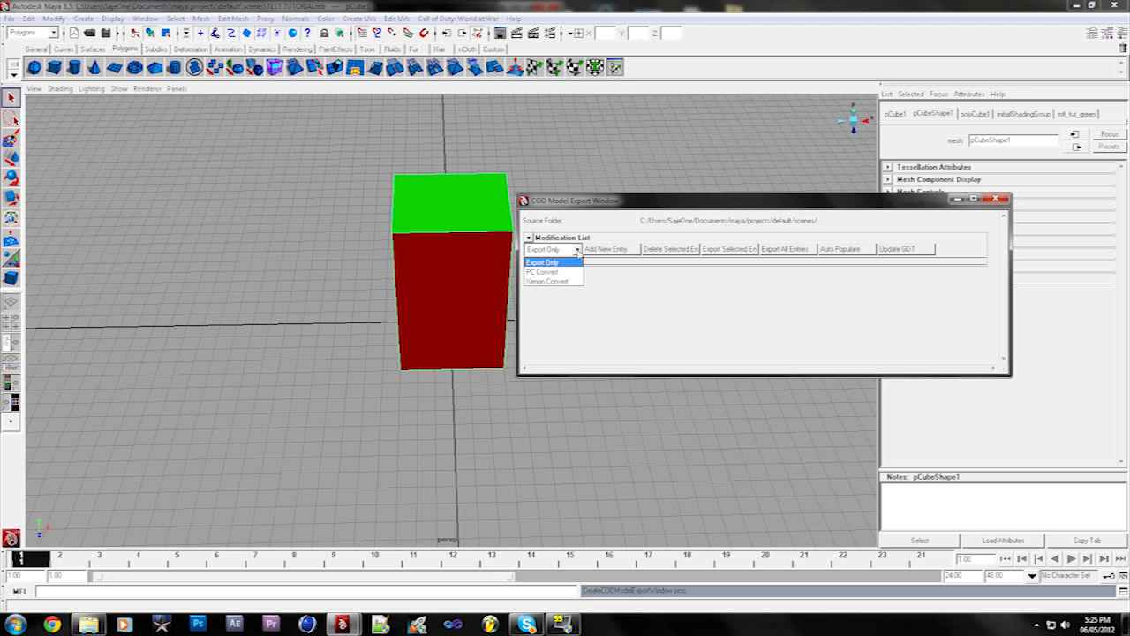
{"action": "left_click", "coordinate": [578, 251]}
{"action": "left_click", "coordinate": [606, 251]}
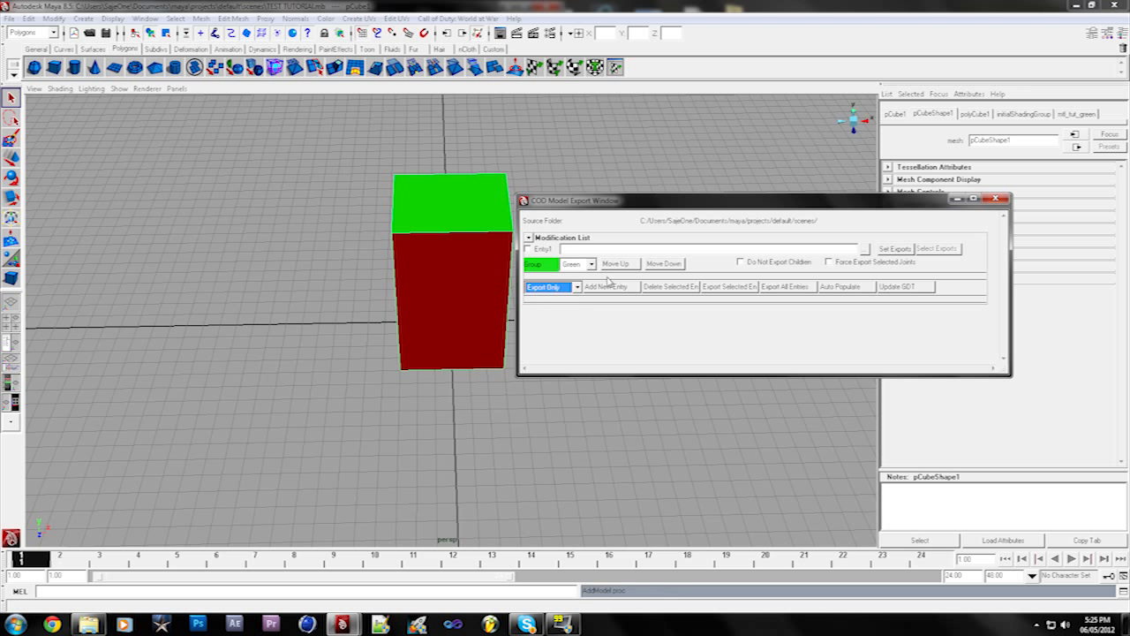
{"action": "left_click", "coordinate": [527, 250]}
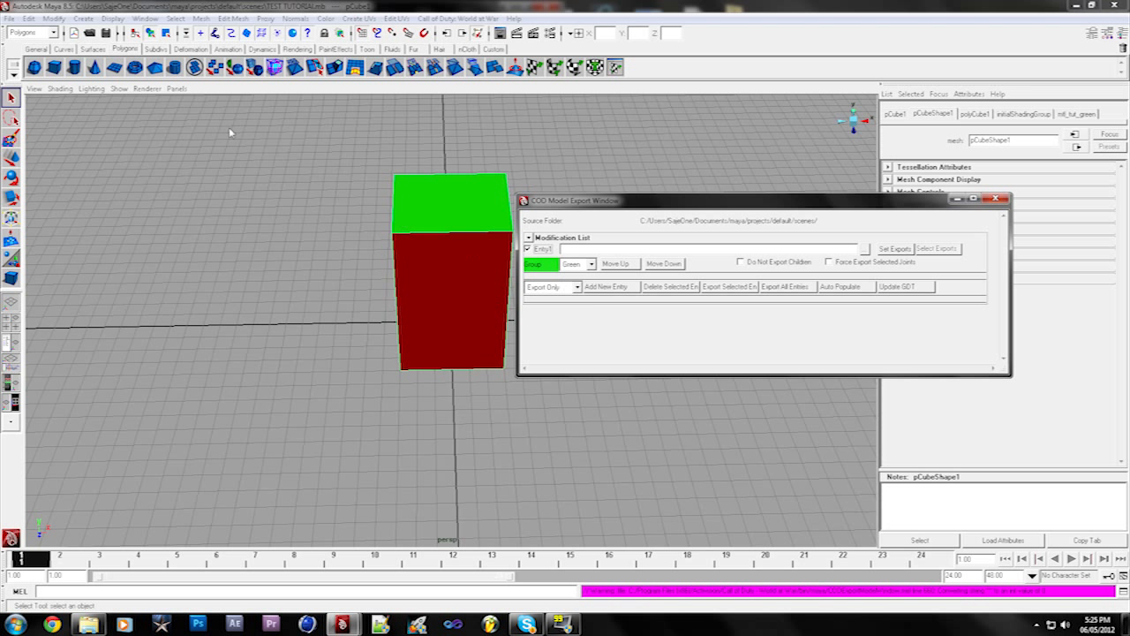
{"action": "left_click", "coordinate": [29, 18]}
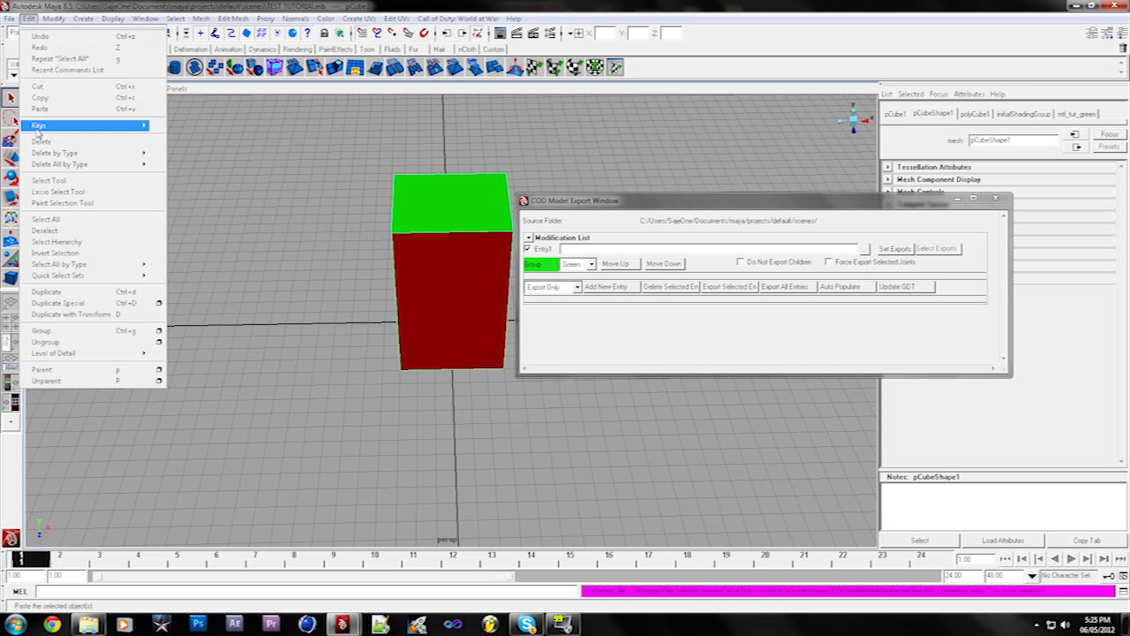
{"action": "left_click", "coordinate": [49, 218]}
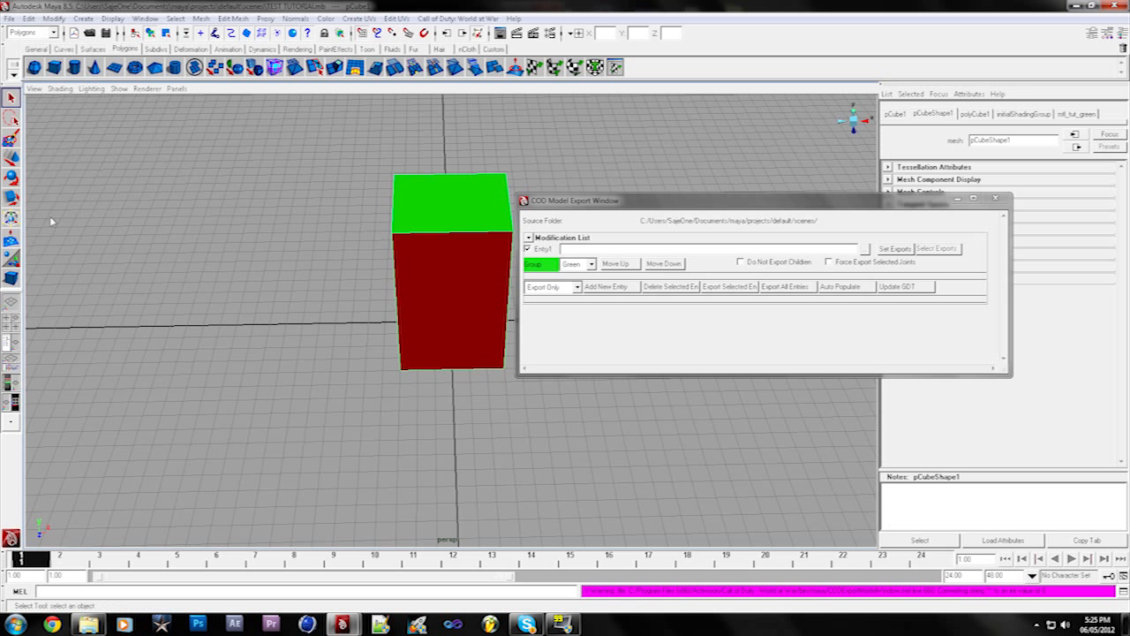
Step: Start setting the entry's export path and browse to Program Files (x86)\Activision\Call of Duty - World at War on drive C
{"action": "left_click", "coordinate": [864, 251]}
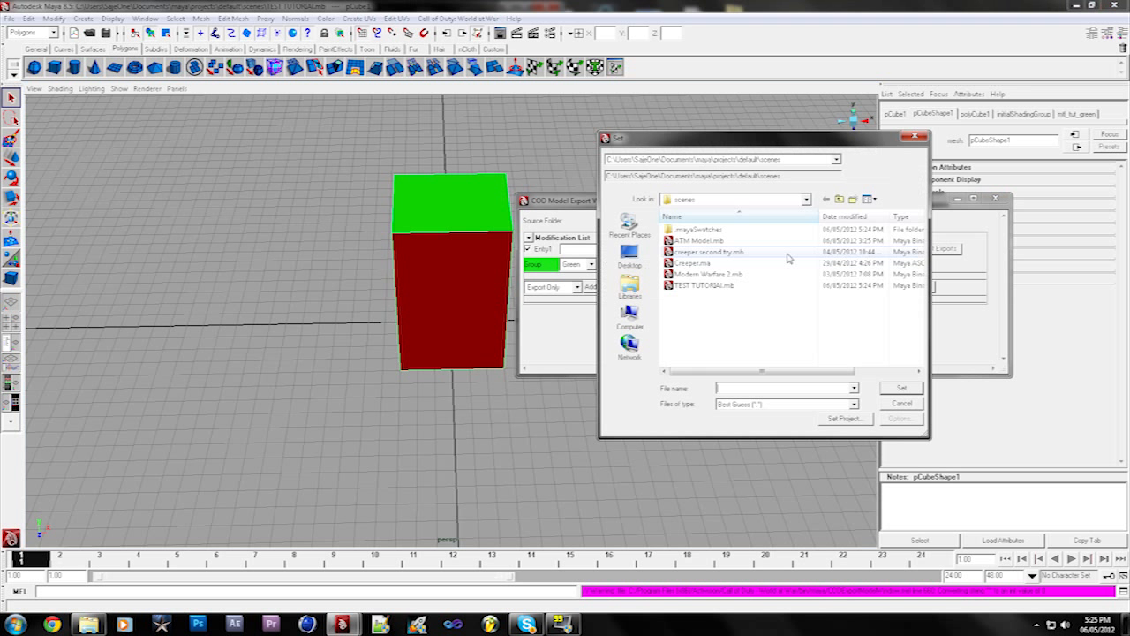
{"action": "left_click", "coordinate": [637, 290]}
{"action": "left_click", "coordinate": [640, 321]}
{"action": "double_click", "coordinate": [711, 247]}
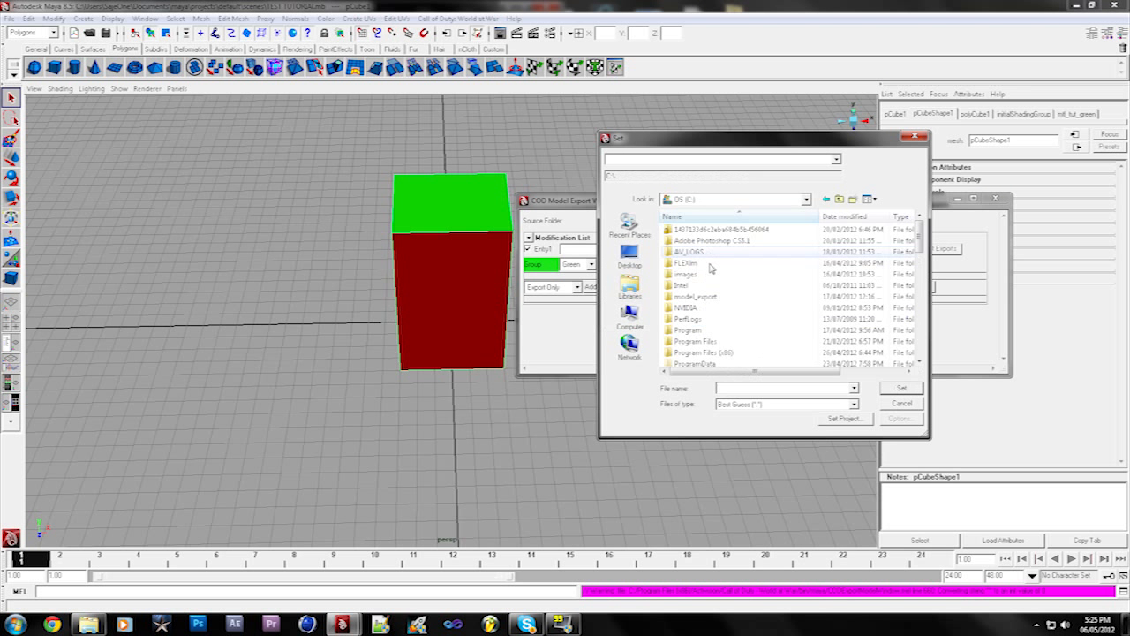
{"action": "double_click", "coordinate": [702, 351]}
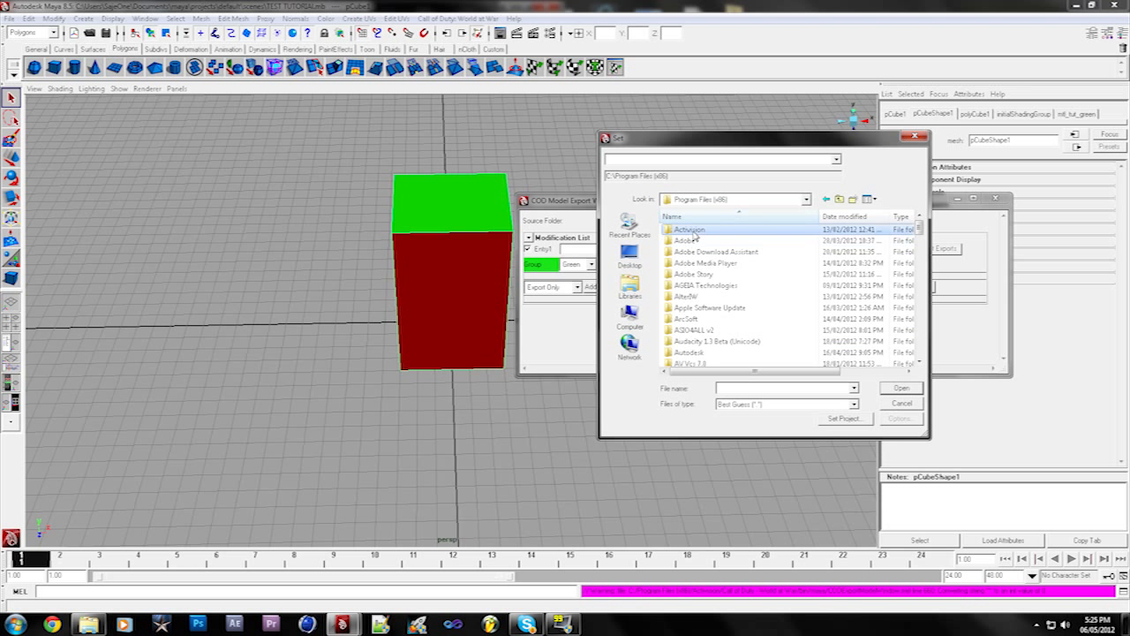
{"action": "double_click", "coordinate": [693, 232]}
{"action": "double_click", "coordinate": [706, 241]}
{"action": "scroll", "coordinate": [708, 327], "scroll_direction": "down", "scroll_amount": 2}
{"action": "scroll", "coordinate": [700, 301], "scroll_direction": "down", "scroll_amount": 1}
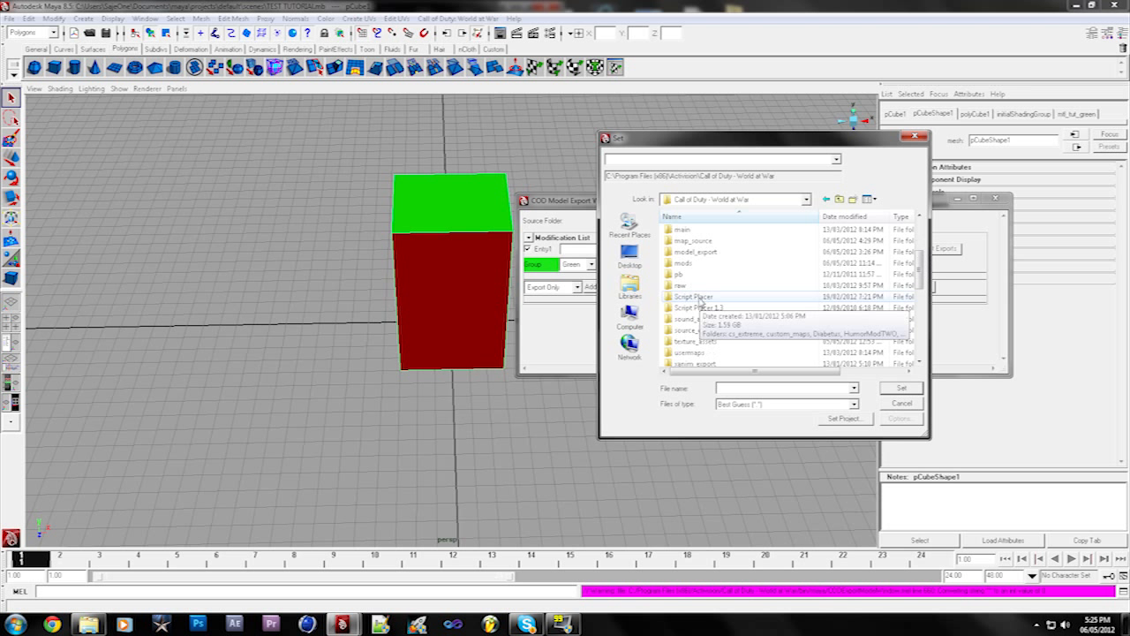
Step: Open the model_export folder and set the entry's export file name to static_box_tutorial
{"action": "left_click", "coordinate": [697, 253]}
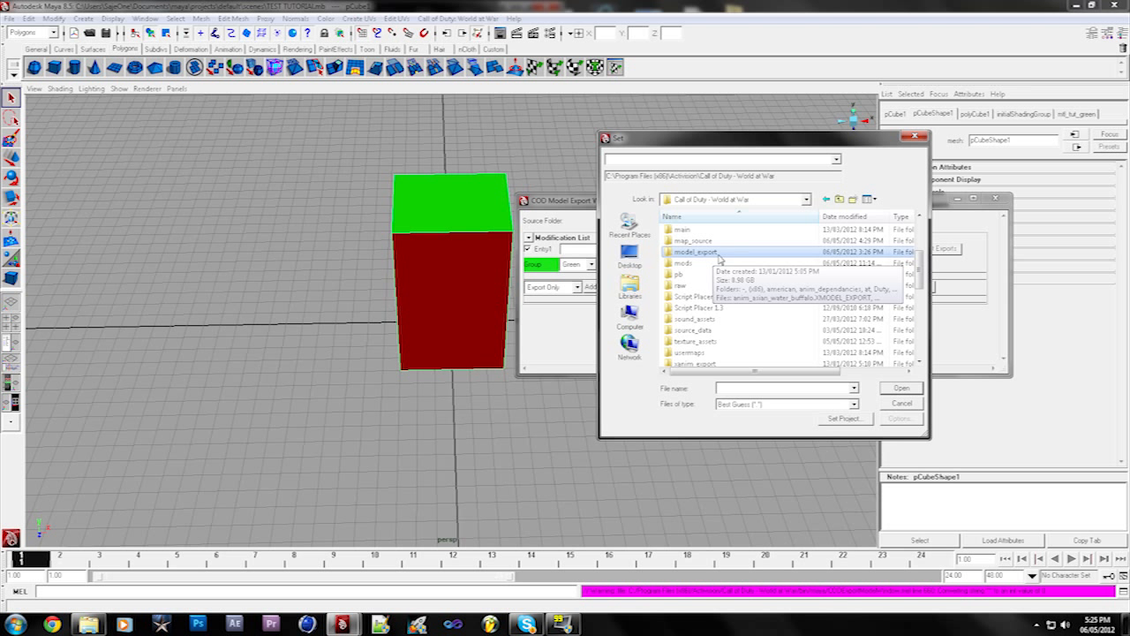
{"action": "double_click", "coordinate": [696, 253]}
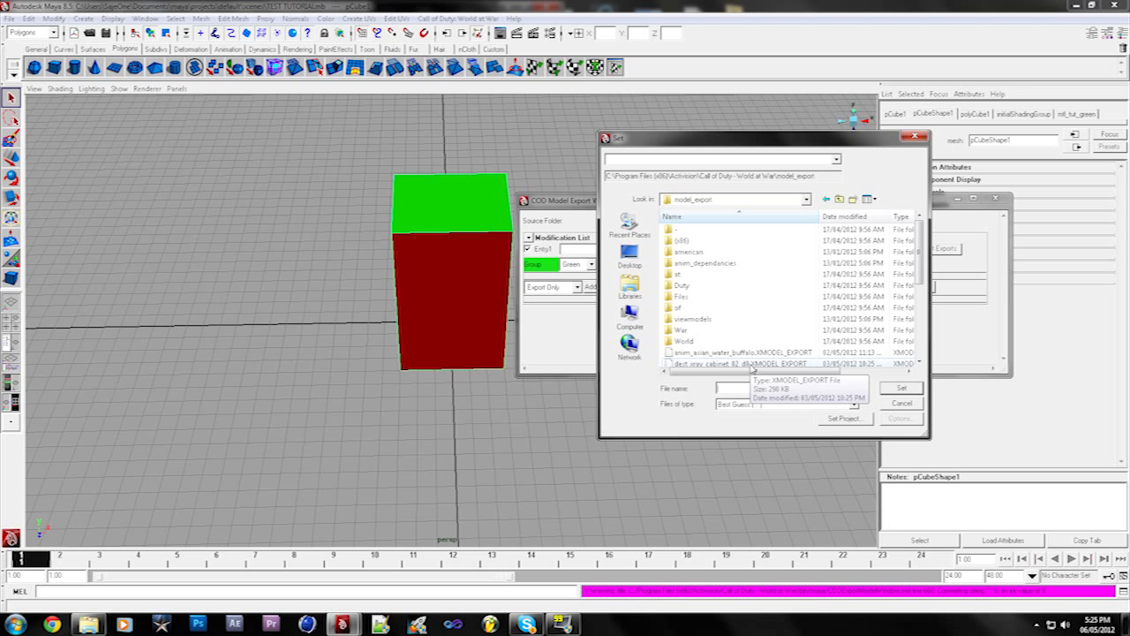
{"action": "type", "text": "static_box_tutp"}
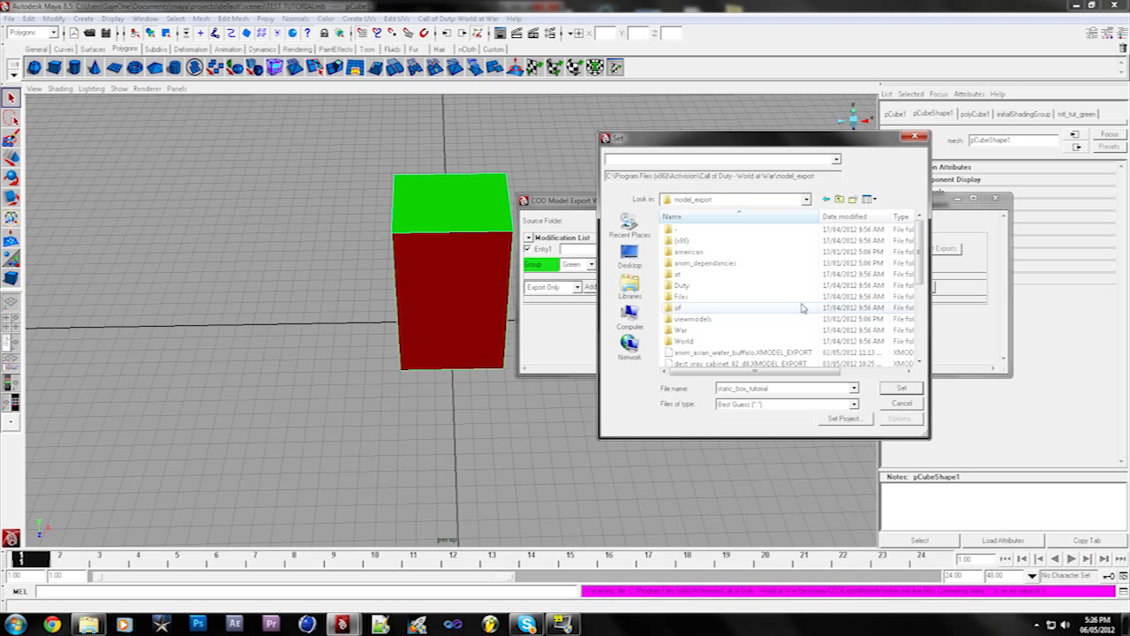
{"action": "left_click", "coordinate": [902, 388]}
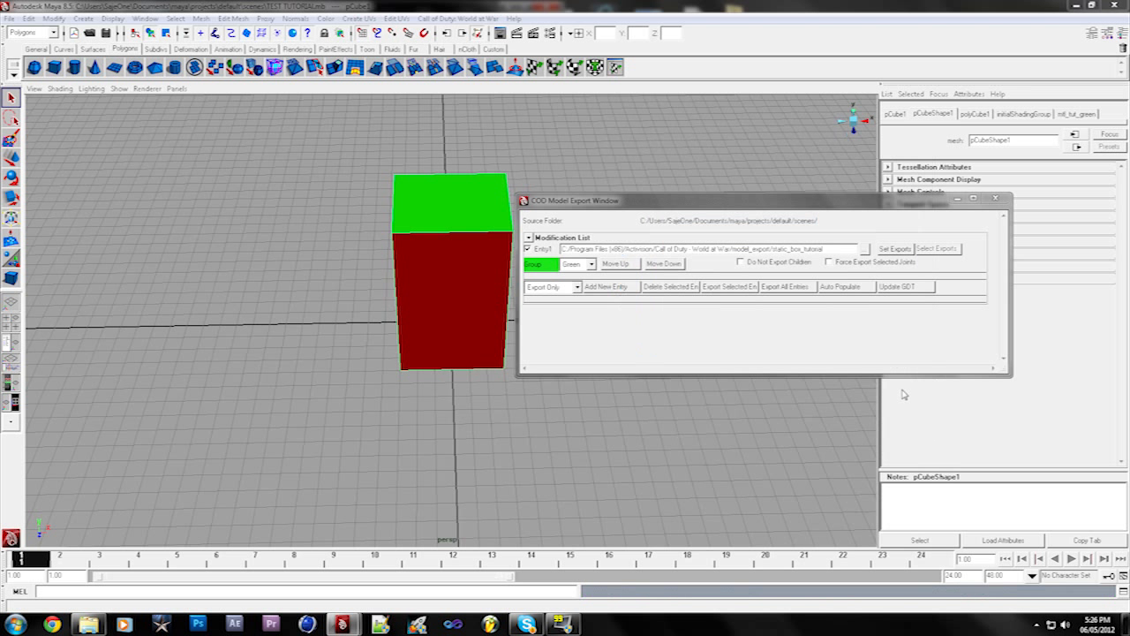
Step: Assign the selected box as the entry's export object and export the entry, saving the scene changes
{"action": "left_click", "coordinate": [894, 249]}
{"action": "left_click", "coordinate": [936, 249]}
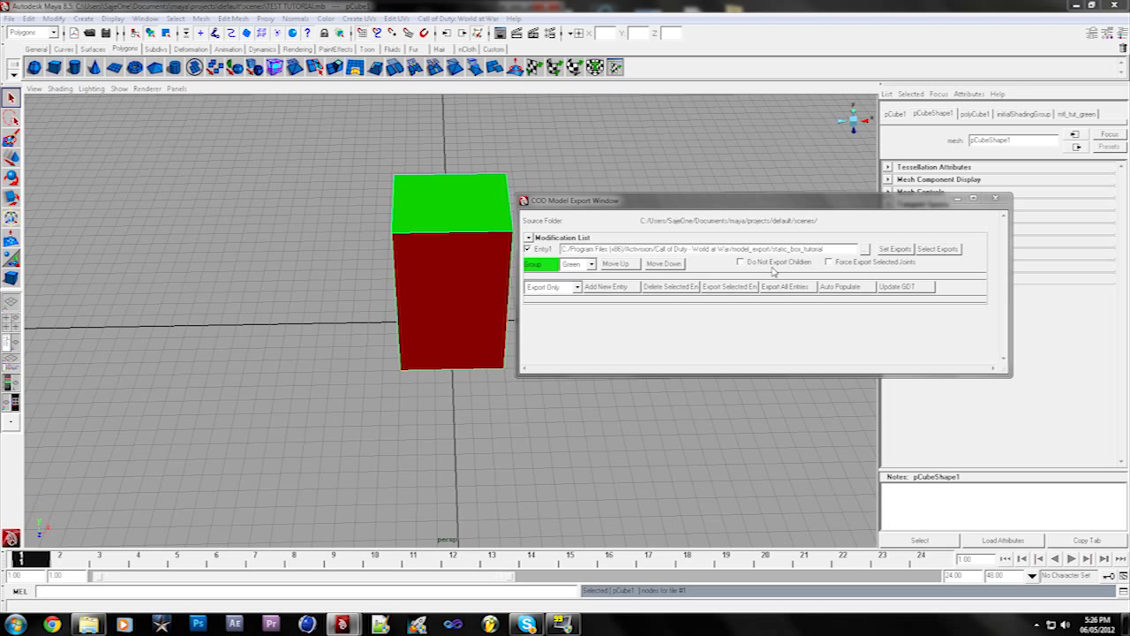
{"action": "left_click", "coordinate": [729, 287]}
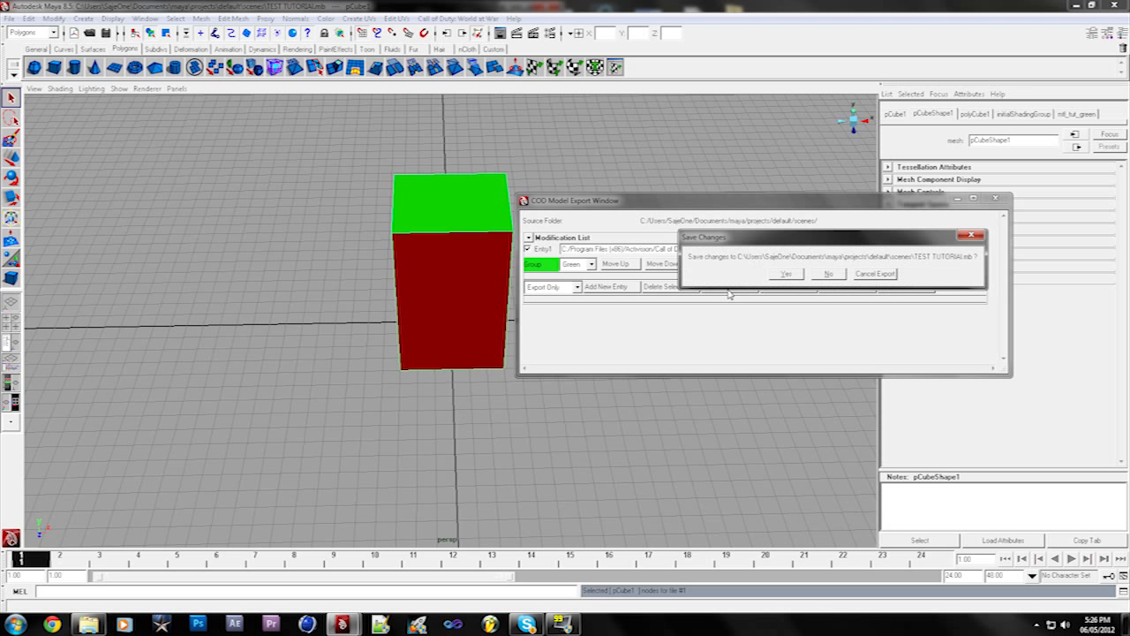
{"action": "left_click", "coordinate": [788, 273]}
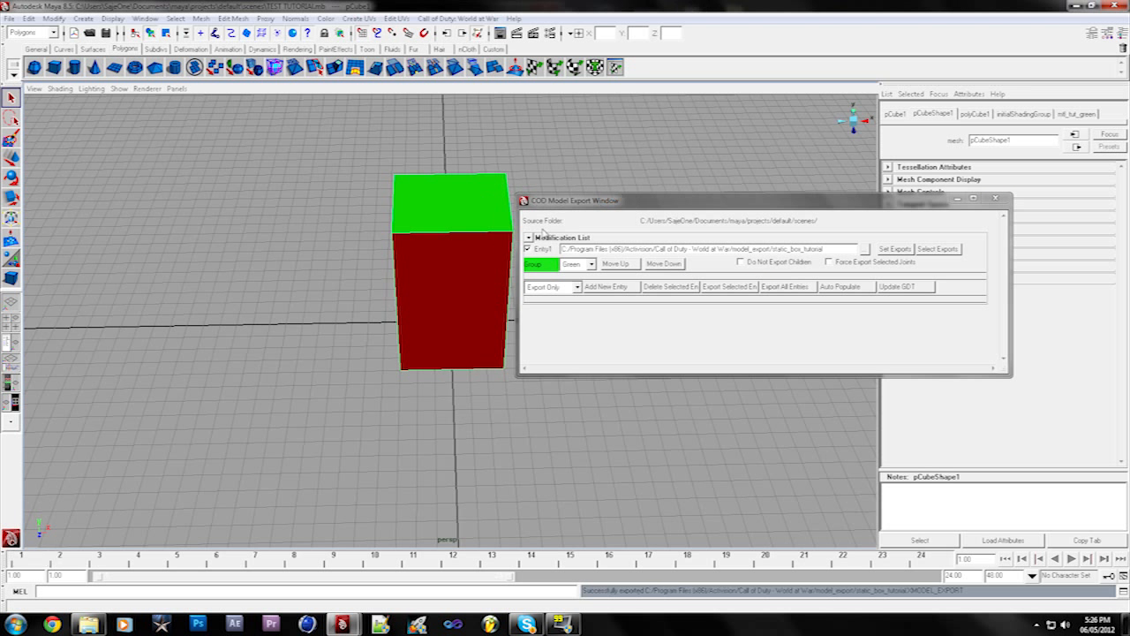
Step: Close the model export window, then save the TEST TUTORIAL scene and exit Maya
{"action": "left_click", "coordinate": [995, 197]}
{"action": "left_click", "coordinate": [9, 18]}
{"action": "left_click", "coordinate": [35, 51]}
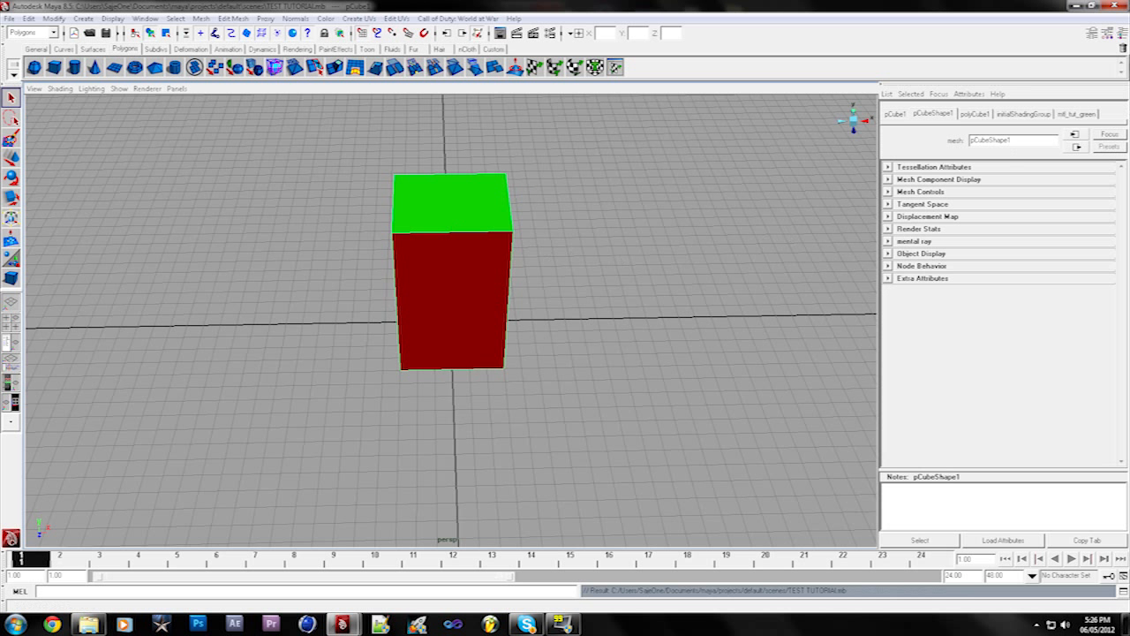
{"action": "left_click", "coordinate": [1113, 5]}
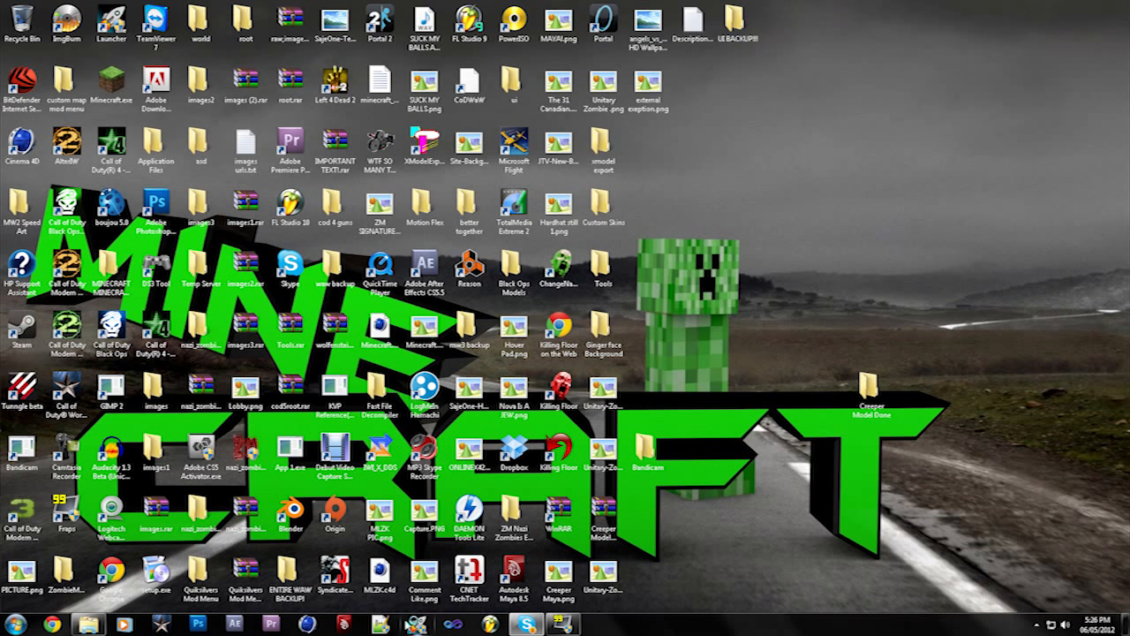
Step: Switch to the Launcher, open Asset Manager and start a new GDT file in the World at War model_export folder
{"action": "left_click", "coordinate": [413, 624]}
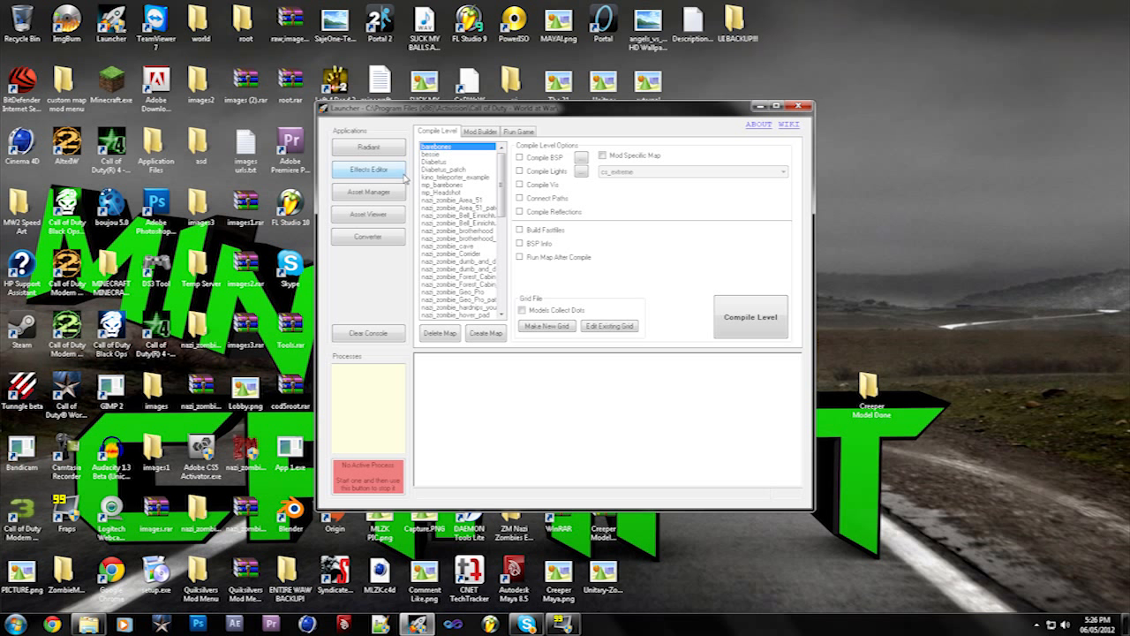
{"action": "left_click", "coordinate": [393, 195]}
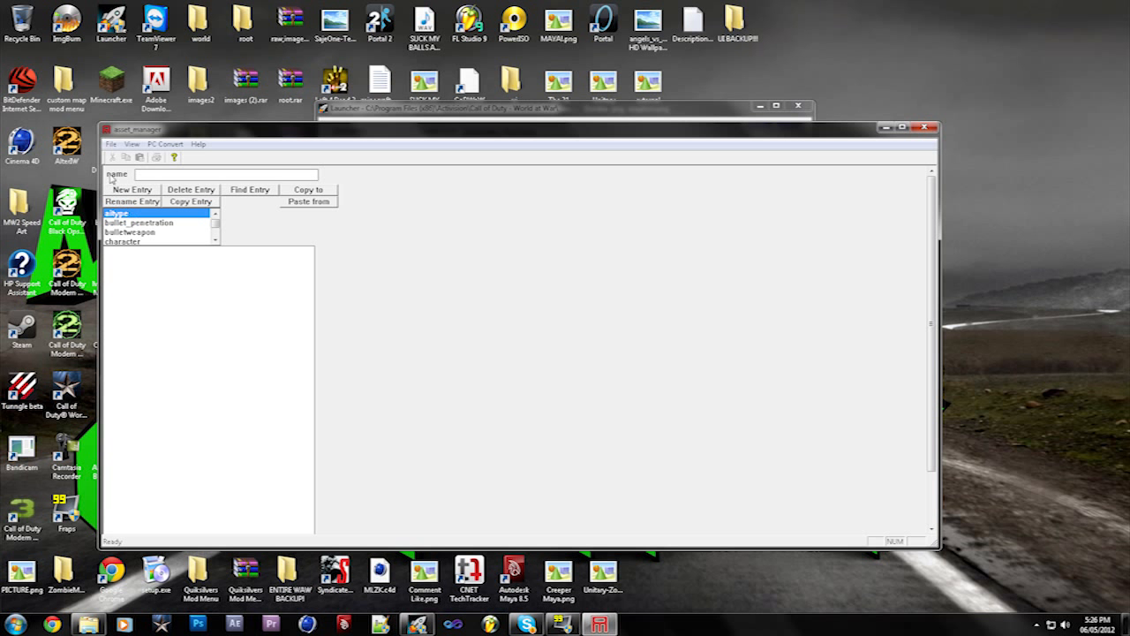
{"action": "left_click", "coordinate": [112, 145]}
{"action": "left_click", "coordinate": [125, 168]}
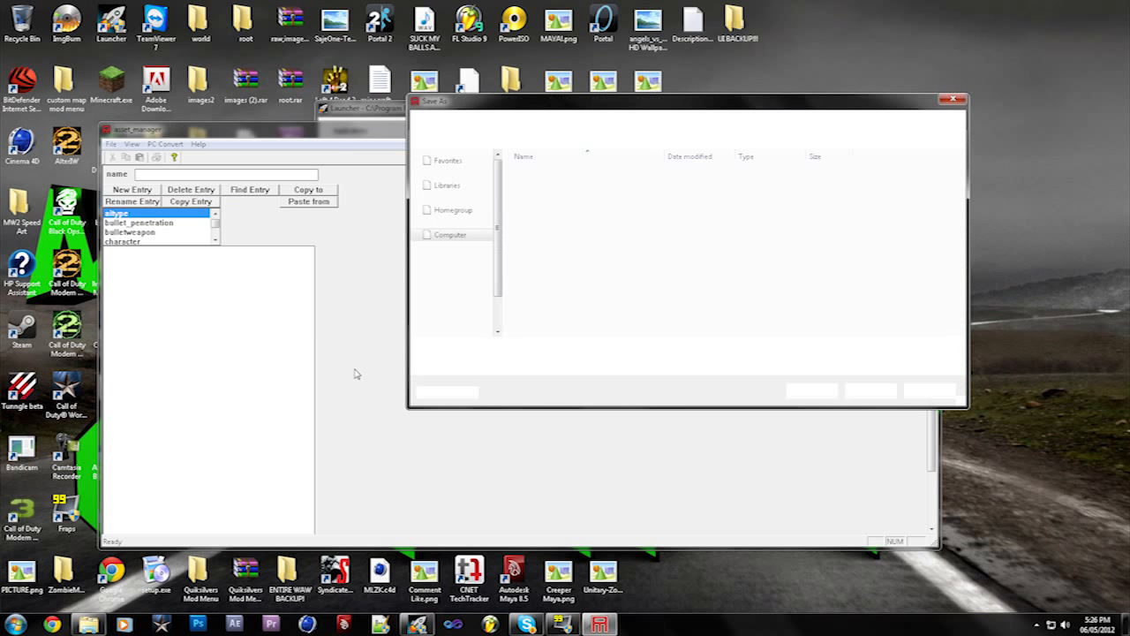
{"action": "left_click", "coordinate": [627, 119]}
{"action": "double_click", "coordinate": [563, 307]}
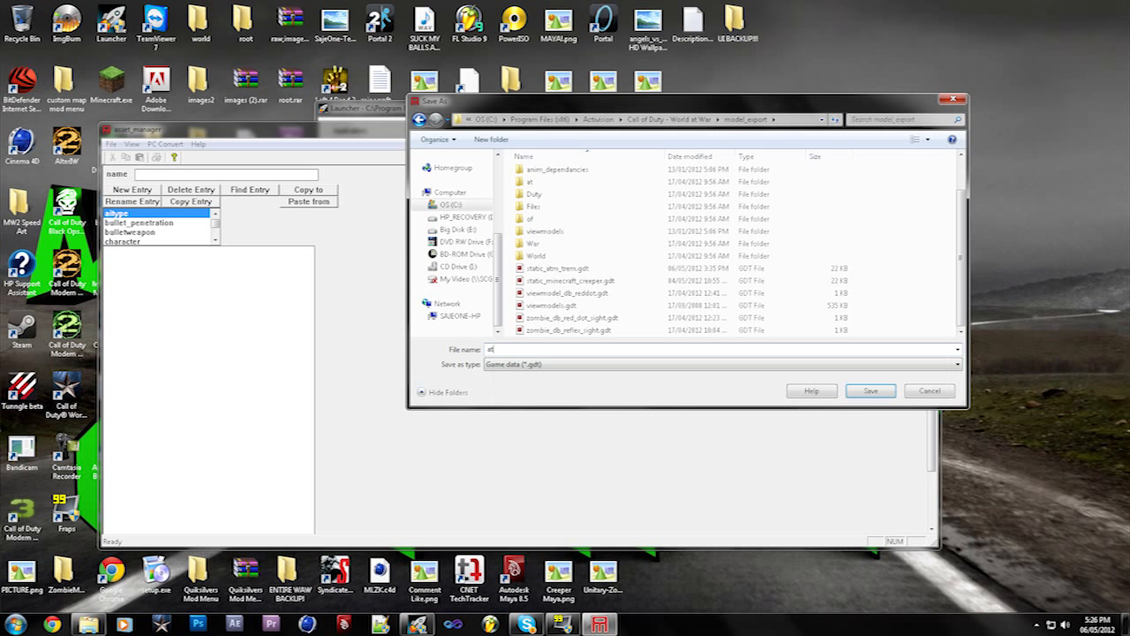
Step: Name the new GDT file static_box_tutorial and save it in model_export
{"action": "key", "text": "BackSpace"}
{"action": "key", "text": "BackSpace"}
{"action": "type", "text": "s"}
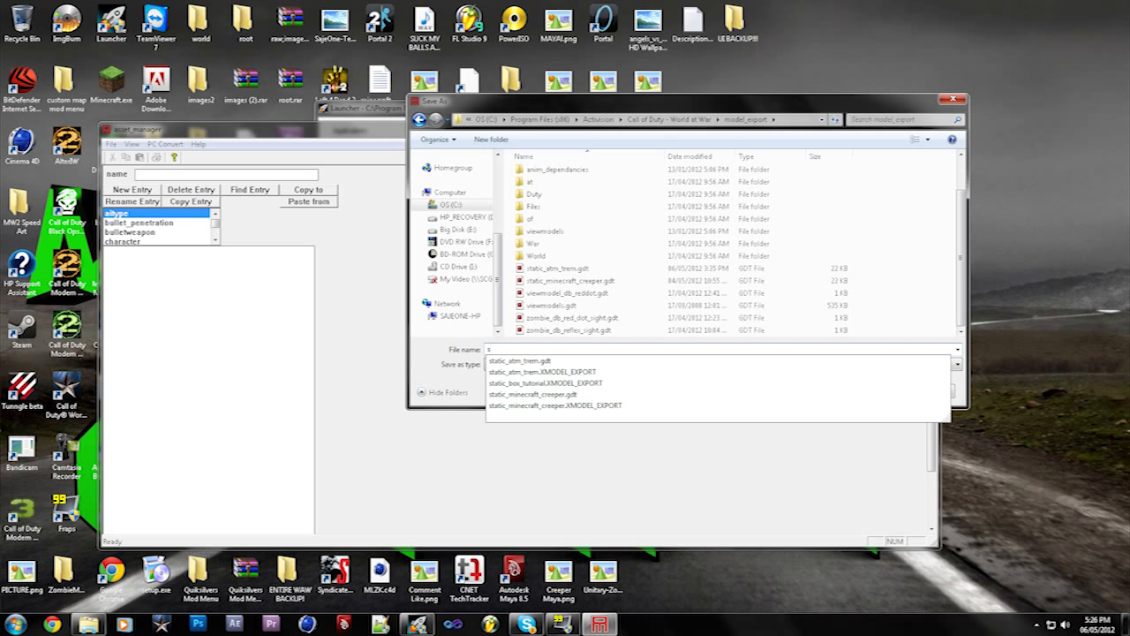
{"action": "left_click", "coordinate": [546, 382]}
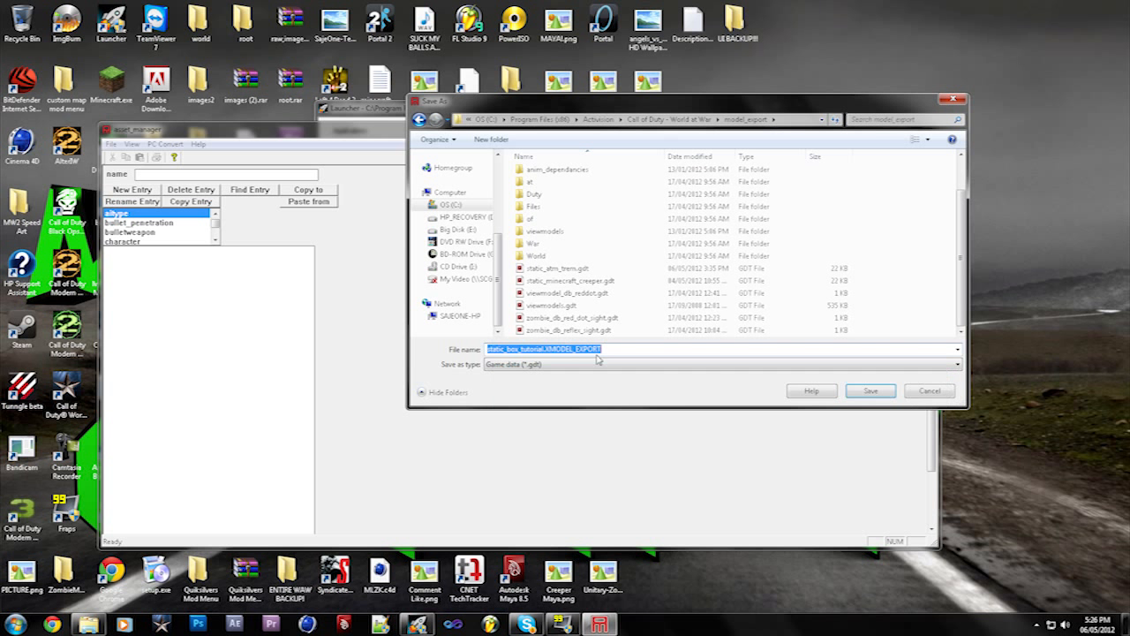
{"action": "key", "text": "End"}
{"action": "key", "text": "BackSpace"}
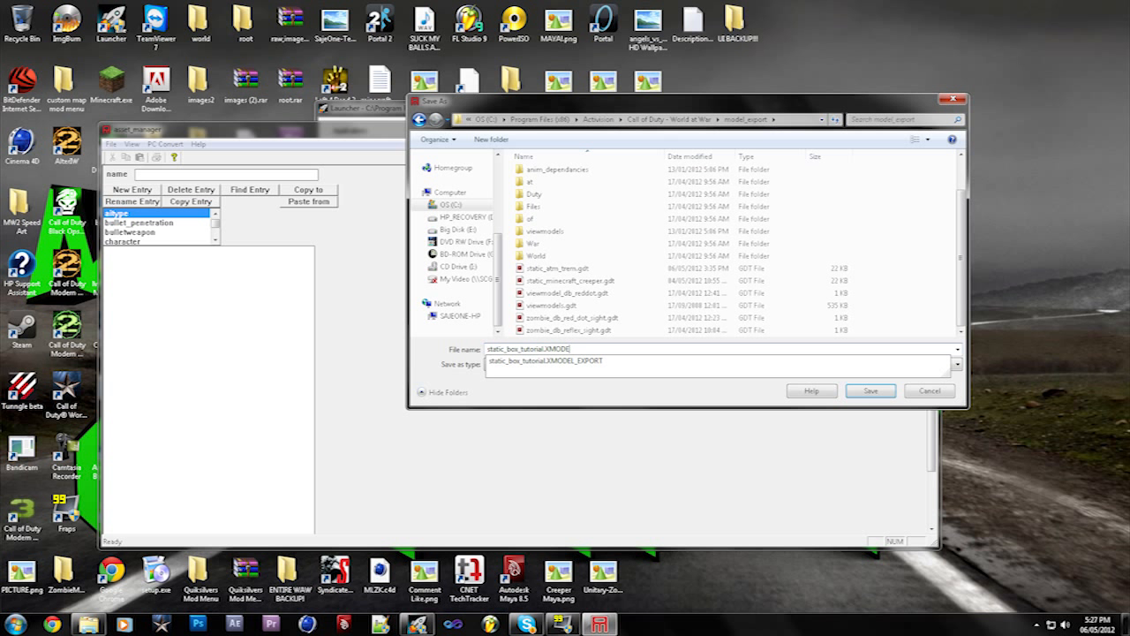
{"action": "left_click", "coordinate": [535, 399]}
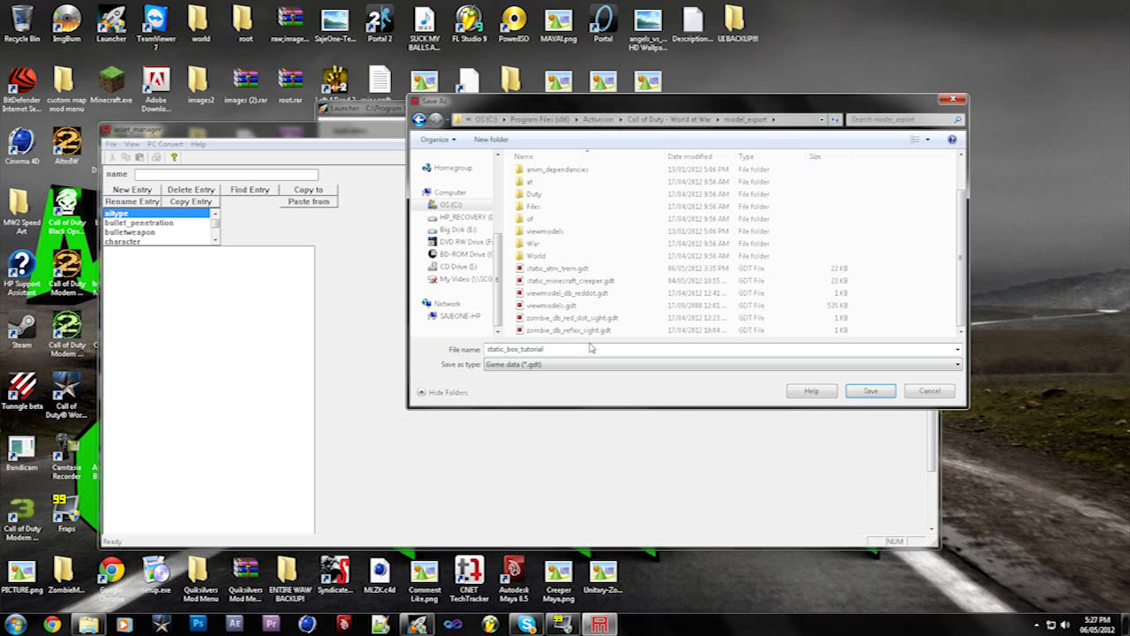
{"action": "left_click", "coordinate": [869, 391]}
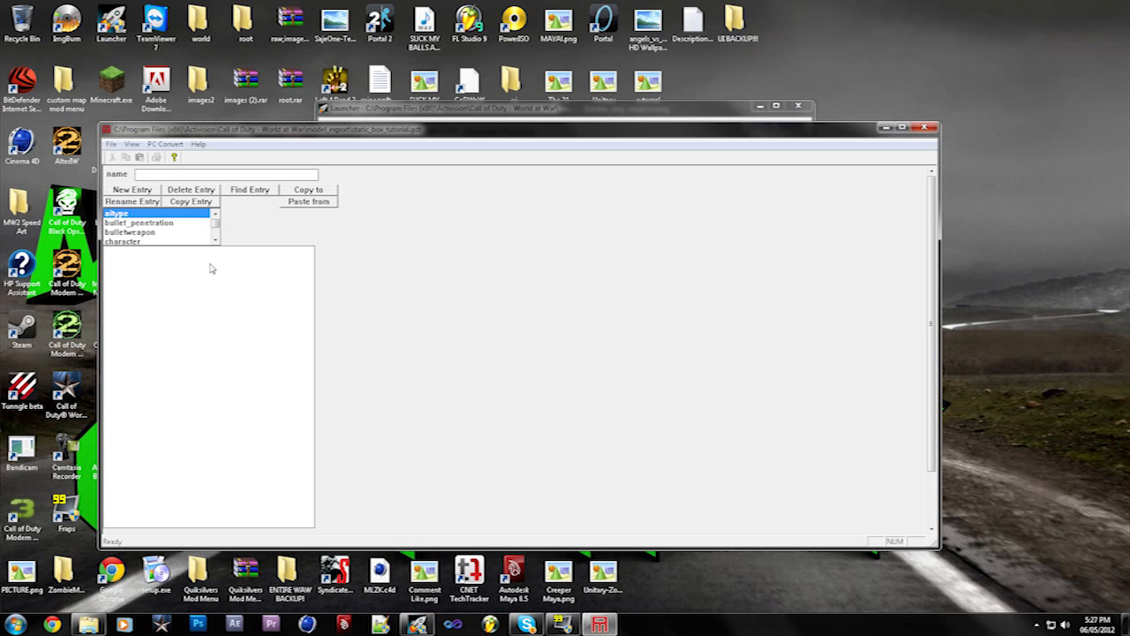
Step: Add a new xmodel entry named static_box_tutorial to the GDT
{"action": "left_click_drag", "start_coordinate": [215, 221], "coordinate": [217, 237]}
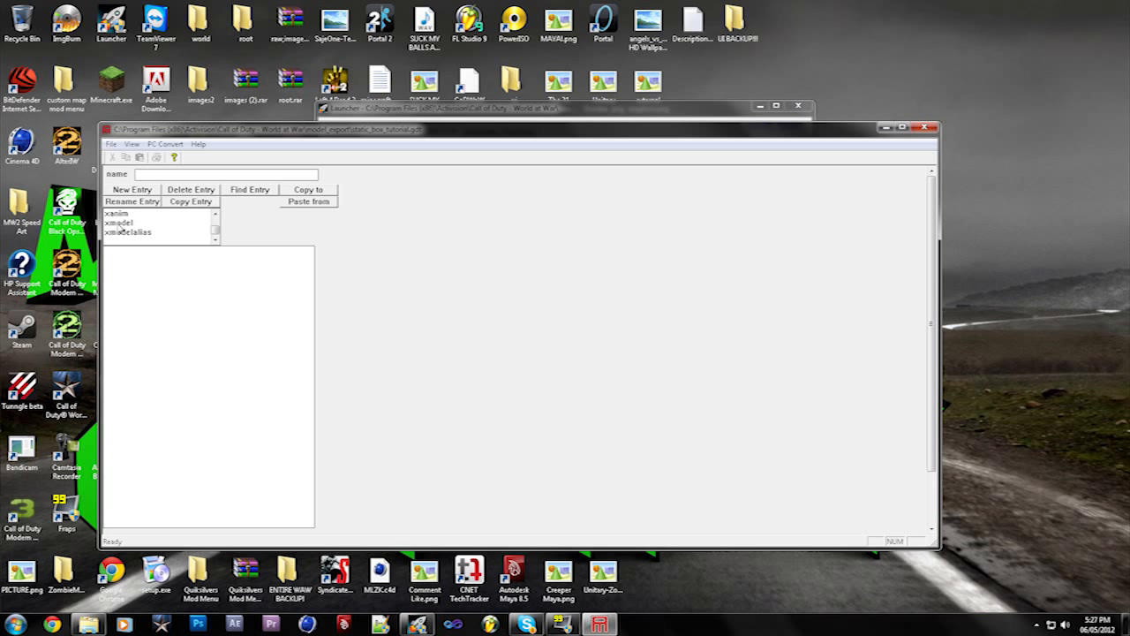
{"action": "left_click", "coordinate": [121, 224]}
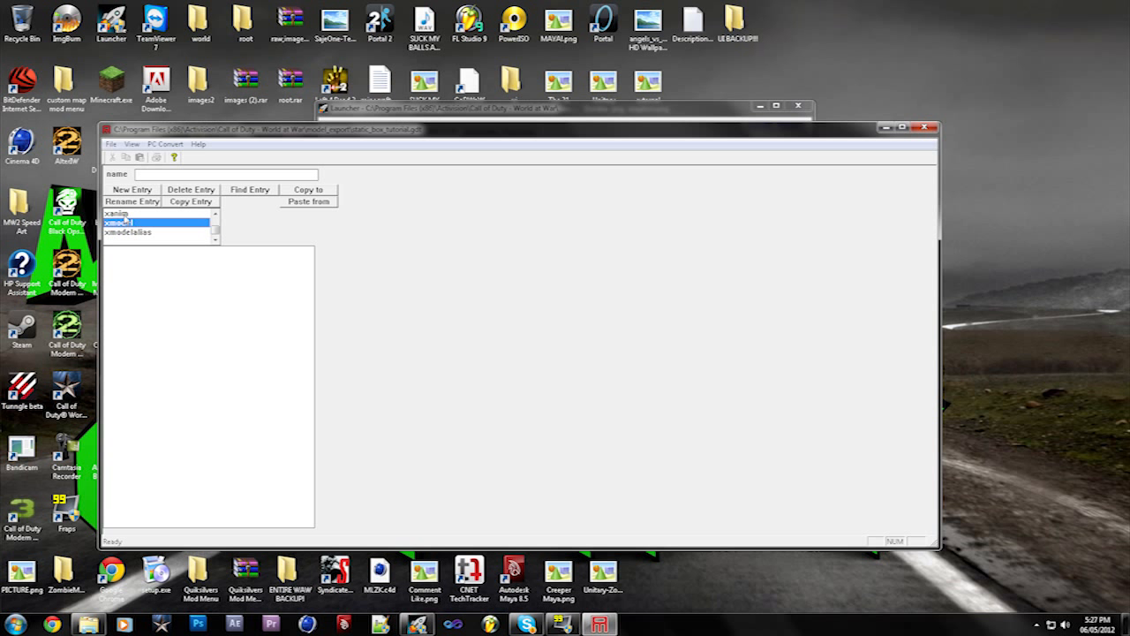
{"action": "left_click", "coordinate": [128, 192]}
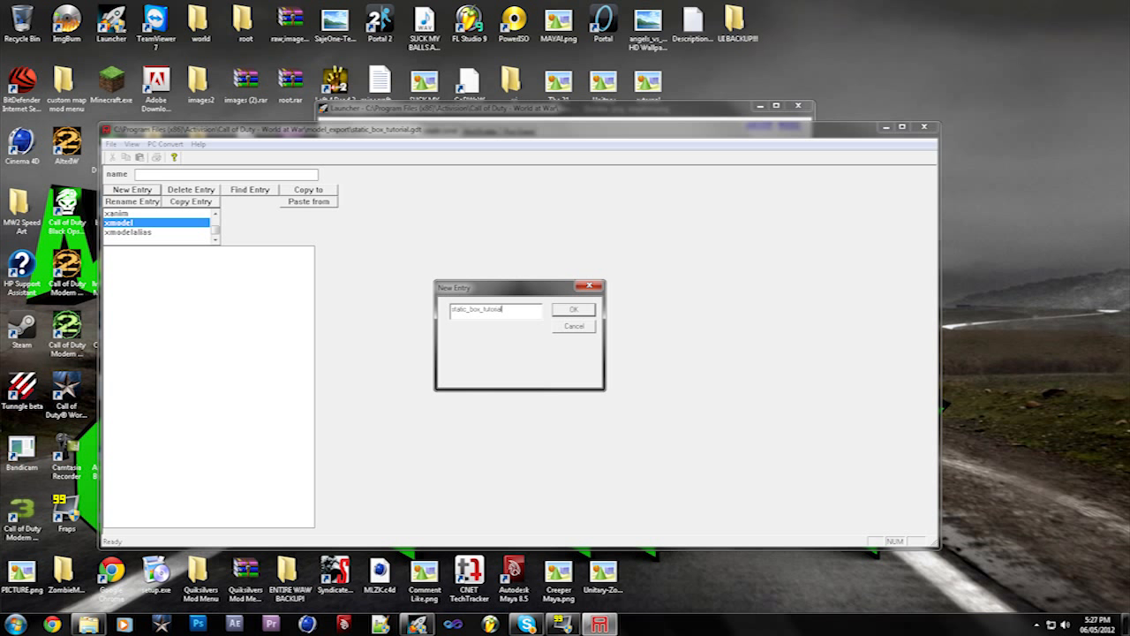
{"action": "left_click", "coordinate": [573, 309]}
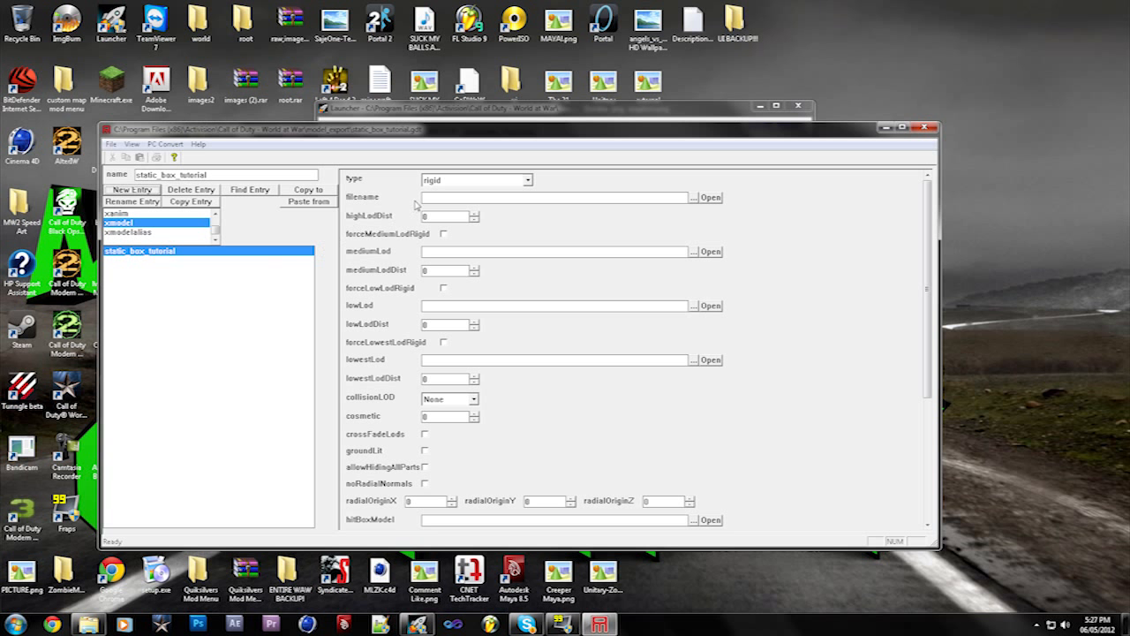
Step: Keep the xmodel type as rigid and set its filename to static_box_tutorial.XMODEL_EXPORT from model_export
{"action": "left_click", "coordinate": [527, 180]}
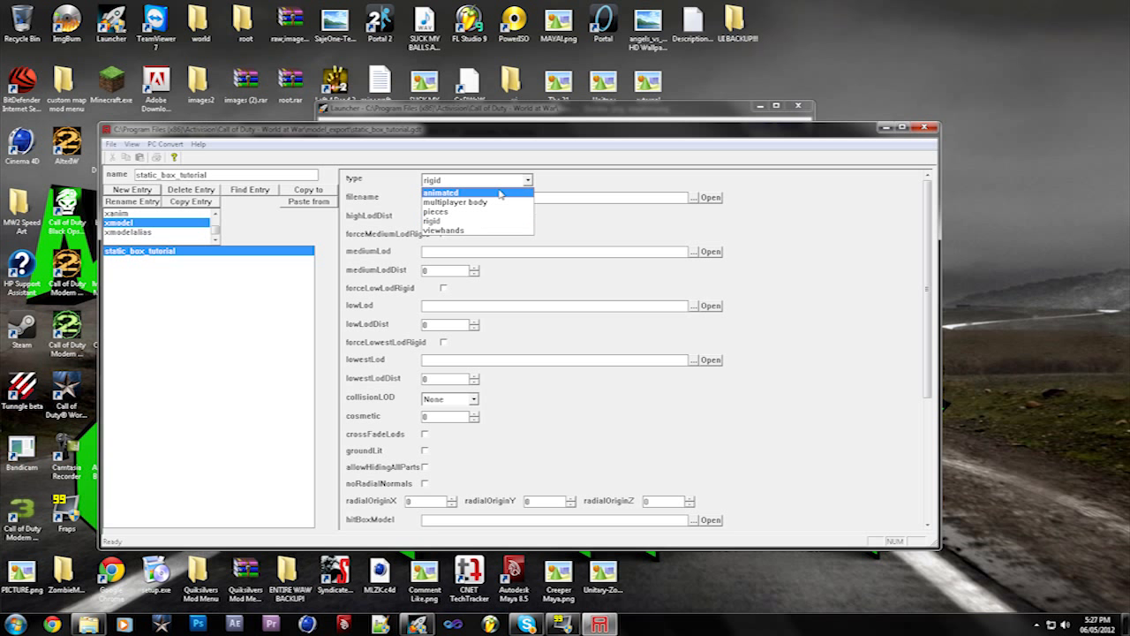
{"action": "left_click", "coordinate": [529, 180]}
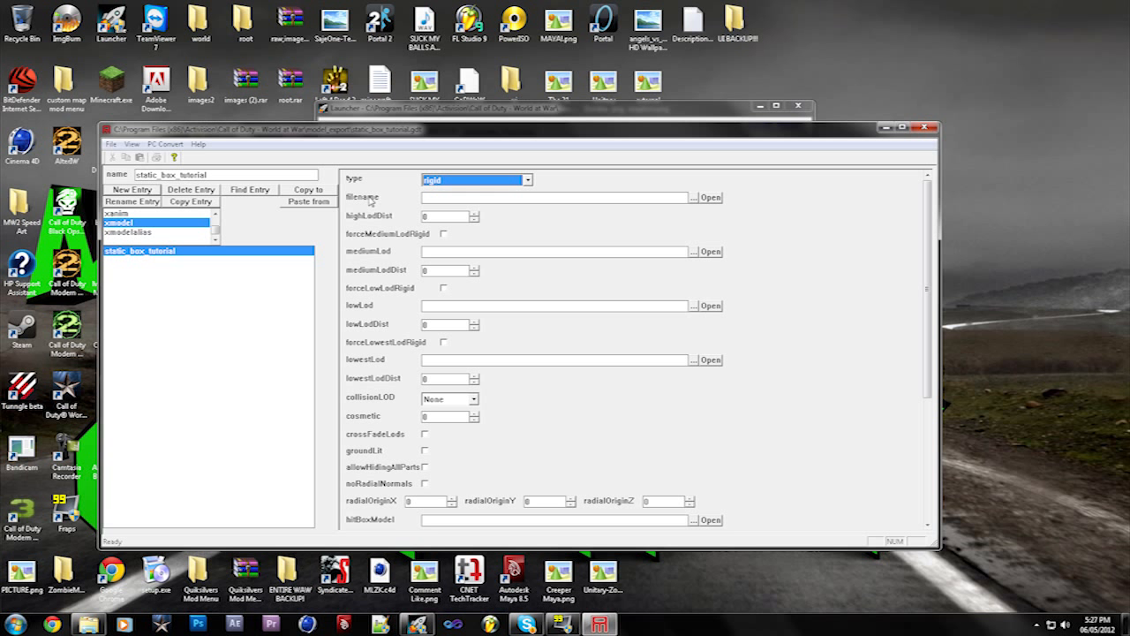
{"action": "left_click", "coordinate": [693, 198]}
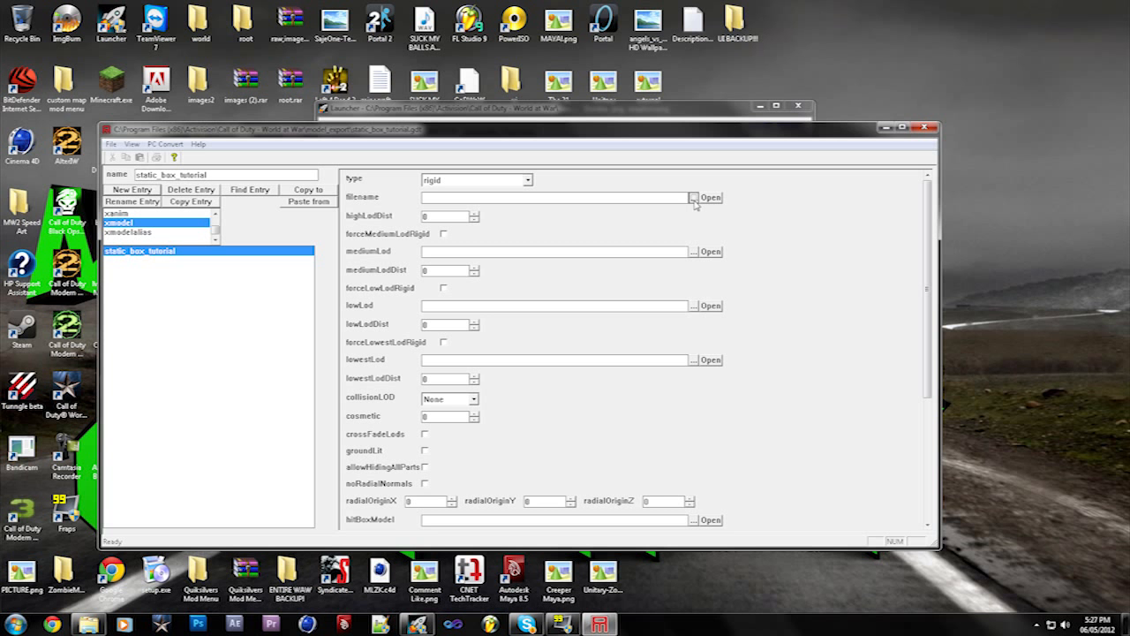
{"action": "left_click", "coordinate": [609, 309]}
{"action": "scroll", "coordinate": [609, 318], "scroll_direction": "down", "scroll_amount": 2}
{"action": "scroll", "coordinate": [609, 325], "scroll_direction": "down", "scroll_amount": 1}
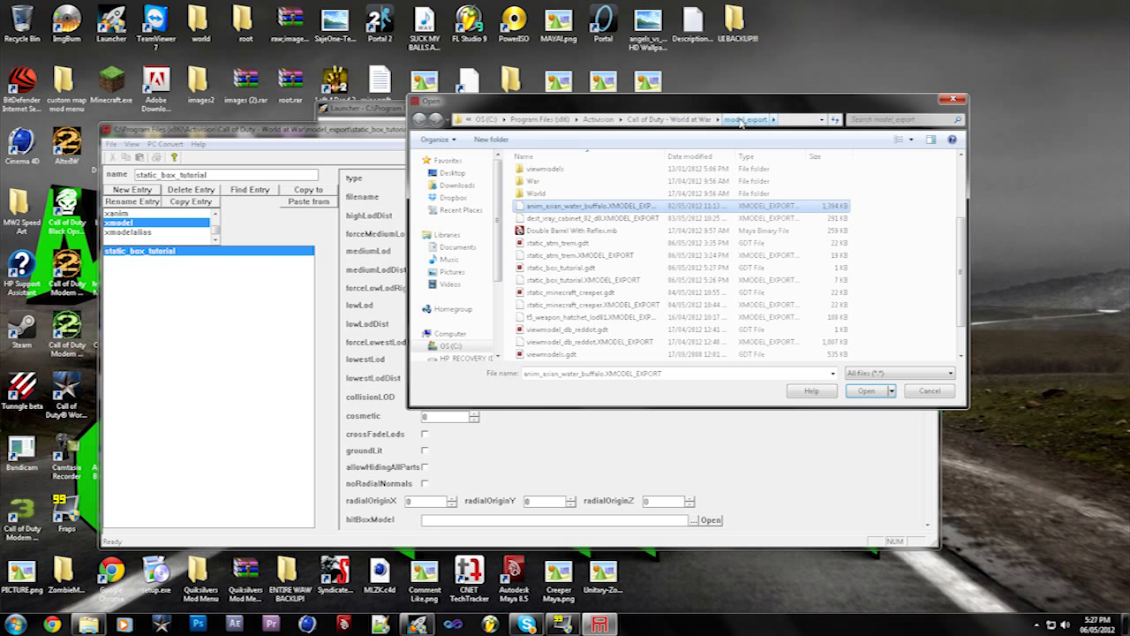
{"action": "left_click", "coordinate": [584, 281]}
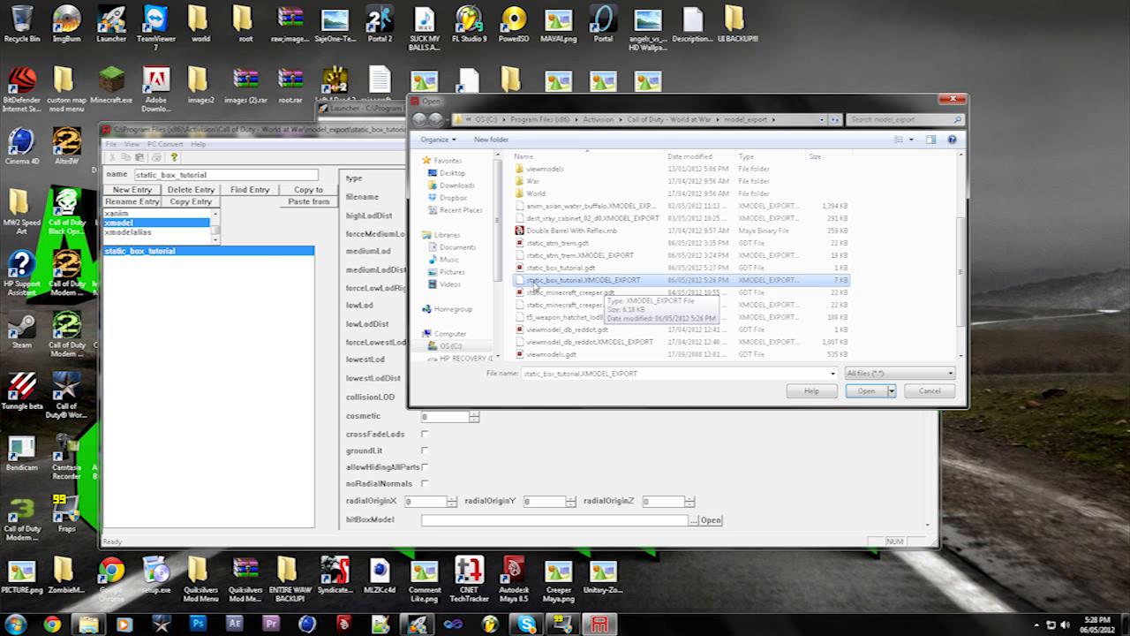
{"action": "left_click", "coordinate": [851, 391]}
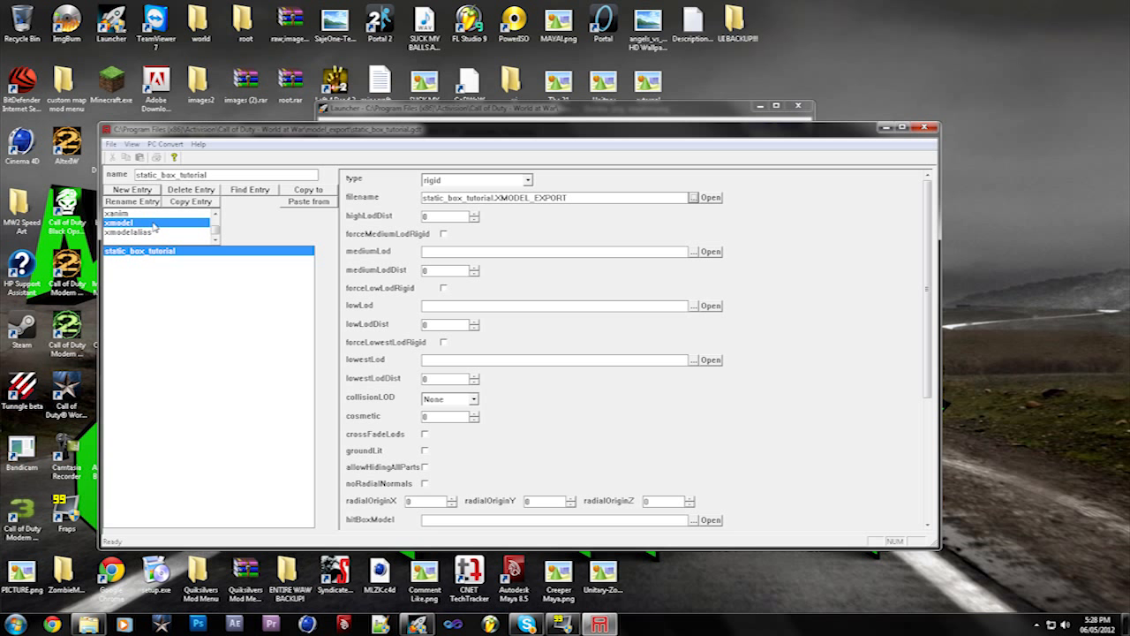
Step: Add a new material entry named mtl_tut_red to the GDT
{"action": "left_click", "coordinate": [215, 213]}
{"action": "left_click", "coordinate": [215, 239]}
{"action": "left_click", "coordinate": [216, 214]}
{"action": "left_click", "coordinate": [216, 214]}
{"action": "left_click", "coordinate": [215, 214]}
{"action": "left_click", "coordinate": [215, 214]}
{"action": "left_click", "coordinate": [215, 213]}
{"action": "left_click", "coordinate": [216, 214]}
{"action": "left_click", "coordinate": [215, 214]}
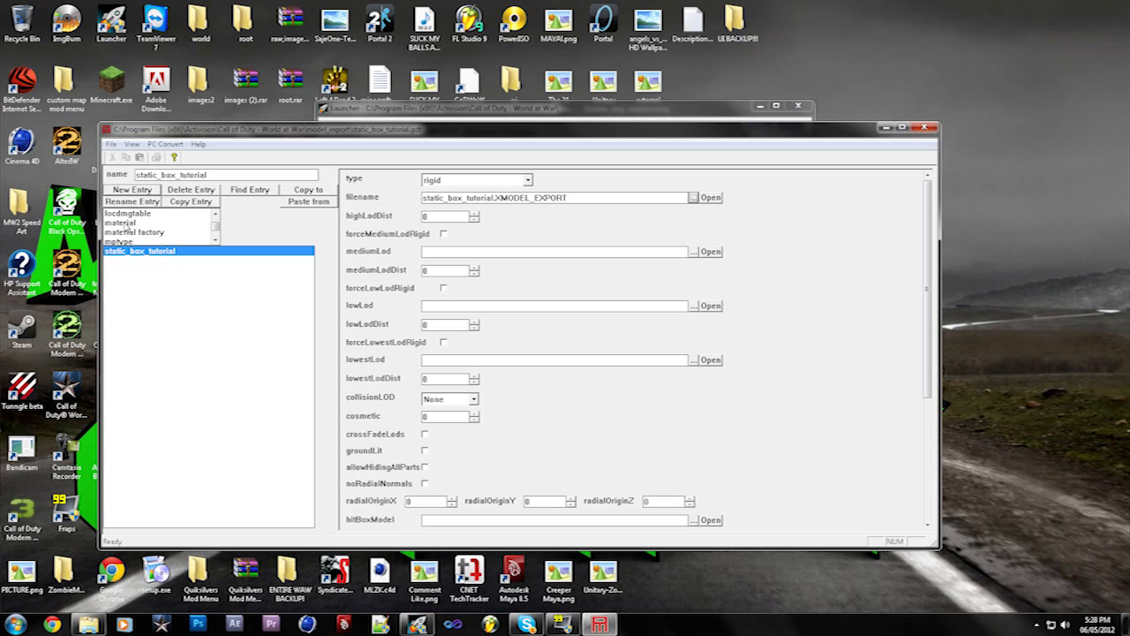
{"action": "left_click", "coordinate": [128, 223]}
{"action": "left_click", "coordinate": [132, 190]}
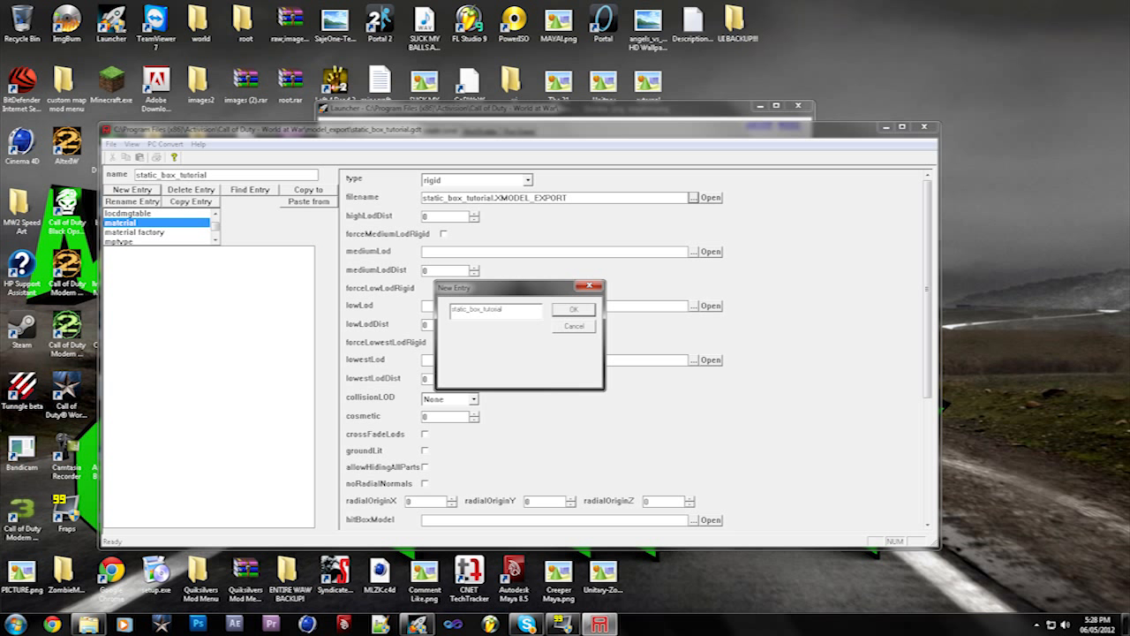
{"action": "key", "text": "BackSpace"}
{"action": "key", "text": "BackSpace"}
{"action": "key", "text": "BackSpace"}
{"action": "key", "text": "BackSpace"}
{"action": "key", "text": "BackSpace"}
{"action": "key", "text": "BackSpace"}
{"action": "key", "text": "BackSpace"}
{"action": "key", "text": "BackSpace"}
{"action": "key", "text": "BackSpace"}
{"action": "key", "text": "BackSpace"}
{"action": "key", "text": "BackSpace"}
{"action": "key", "text": "BackSpace"}
{"action": "key", "text": "BackSpace"}
{"action": "key", "text": "BackSpace"}
{"action": "key", "text": "BackSpace"}
{"action": "key", "text": "BackSpace"}
{"action": "key", "text": "BackSpace"}
{"action": "key", "text": "BackSpace"}
{"action": "left_click", "coordinate": [558, 314]}
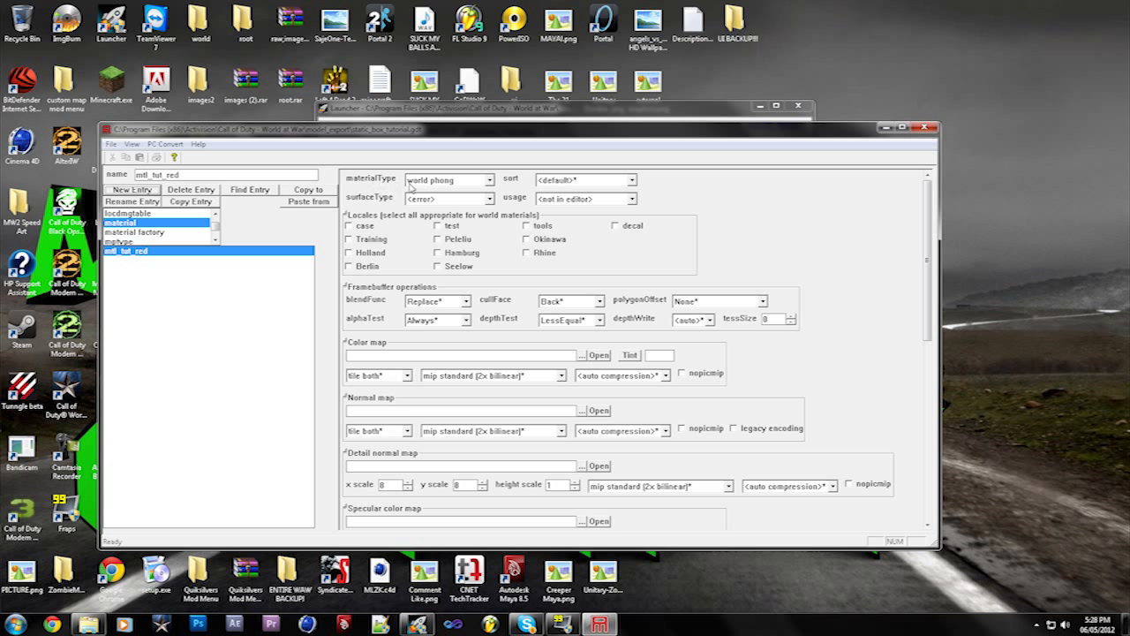
Step: Set the mtl_tut_red material's materialType to model phong and its surfaceType to metal
{"action": "left_click", "coordinate": [489, 180]}
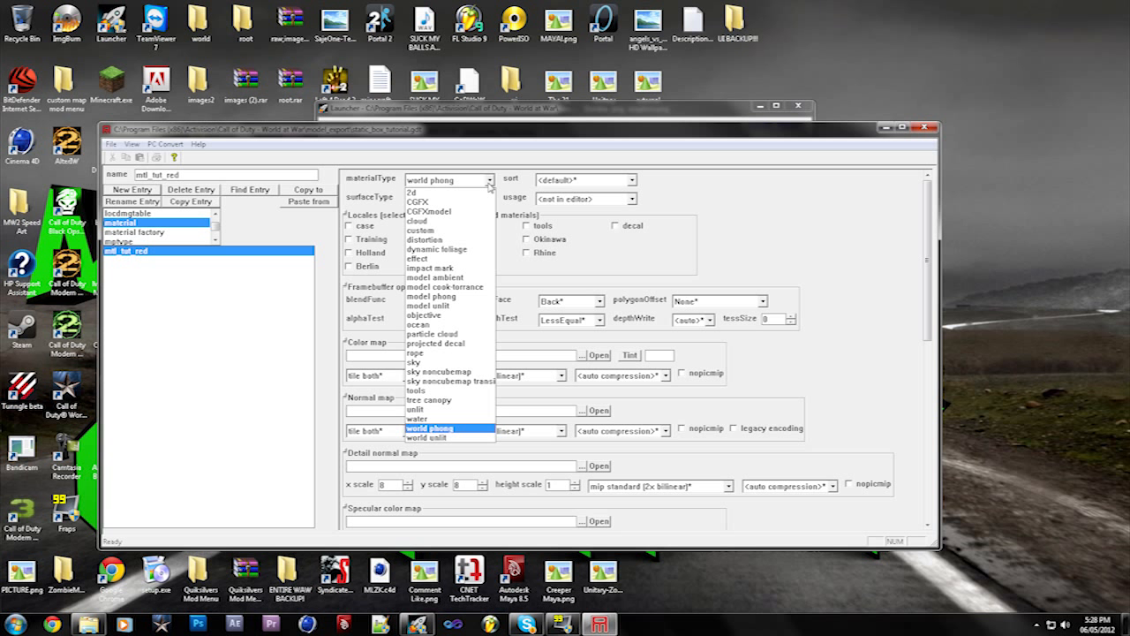
{"action": "left_click", "coordinate": [454, 297]}
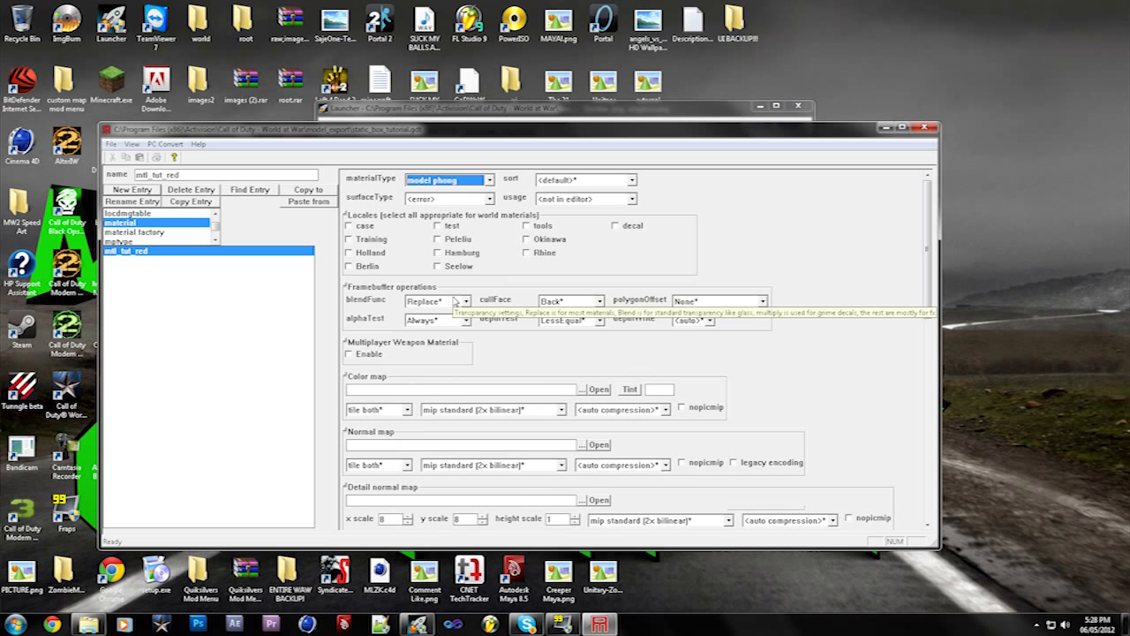
{"action": "left_click", "coordinate": [422, 200]}
{"action": "left_click", "coordinate": [420, 221]}
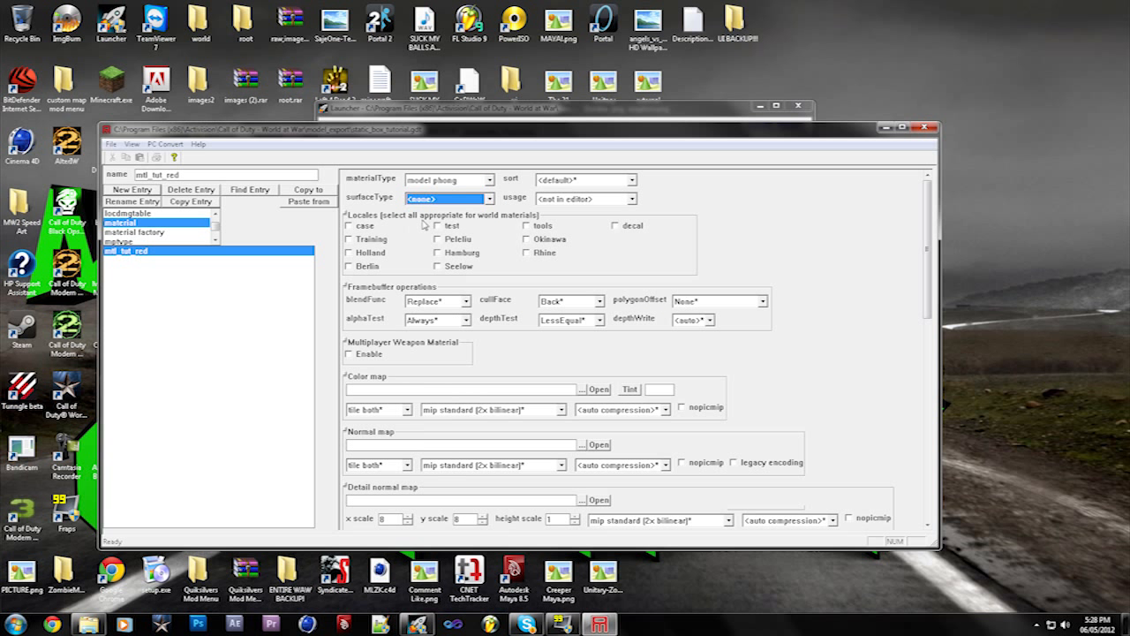
{"action": "left_click", "coordinate": [478, 204]}
{"action": "left_click", "coordinate": [478, 204]}
{"action": "left_click", "coordinate": [479, 204]}
{"action": "left_click", "coordinate": [479, 204]}
{"action": "left_click", "coordinate": [479, 204]}
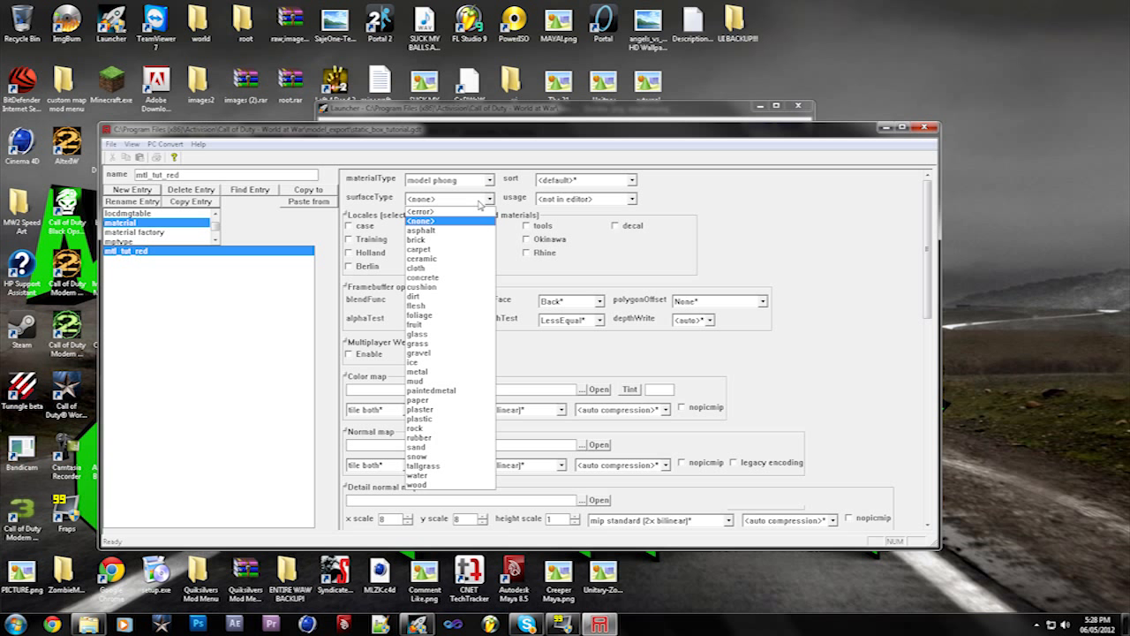
{"action": "left_click", "coordinate": [447, 372]}
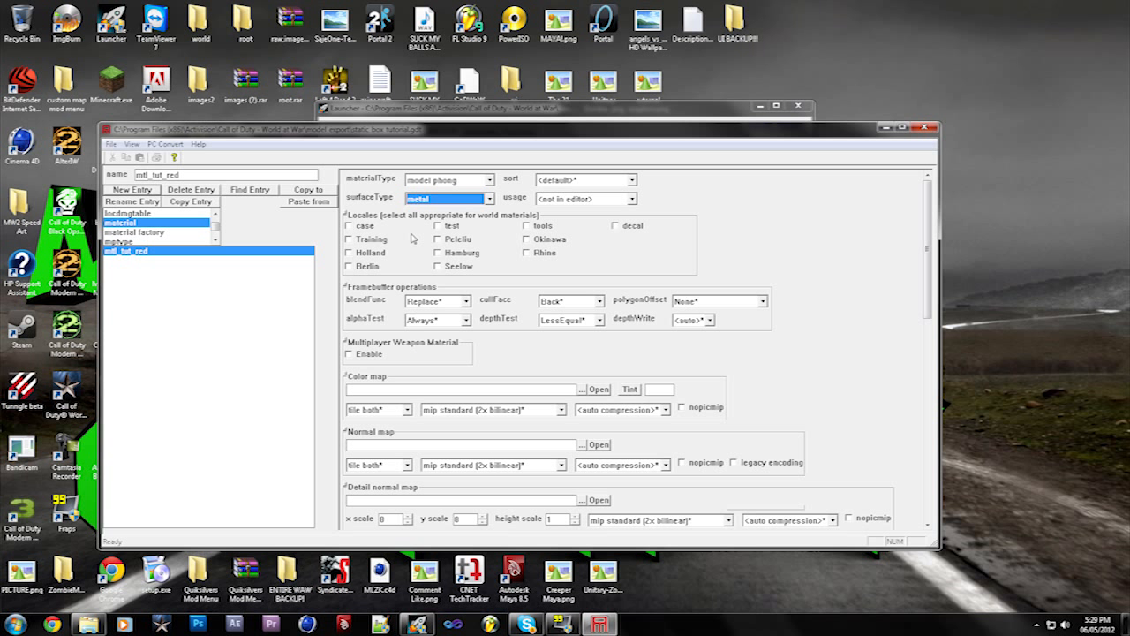
Step: Look over the mtl_tut_red material's properties and open the file selection for its Color map
{"action": "left_click_drag", "start_coordinate": [923, 221], "coordinate": [931, 371]}
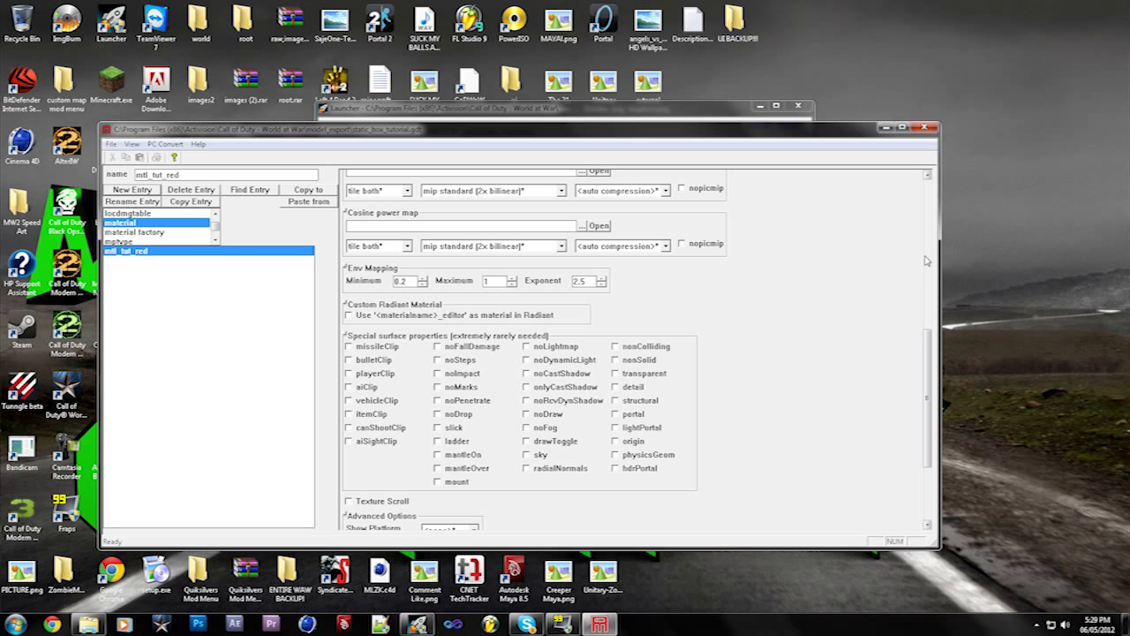
{"action": "left_click_drag", "start_coordinate": [925, 345], "coordinate": [933, 196]}
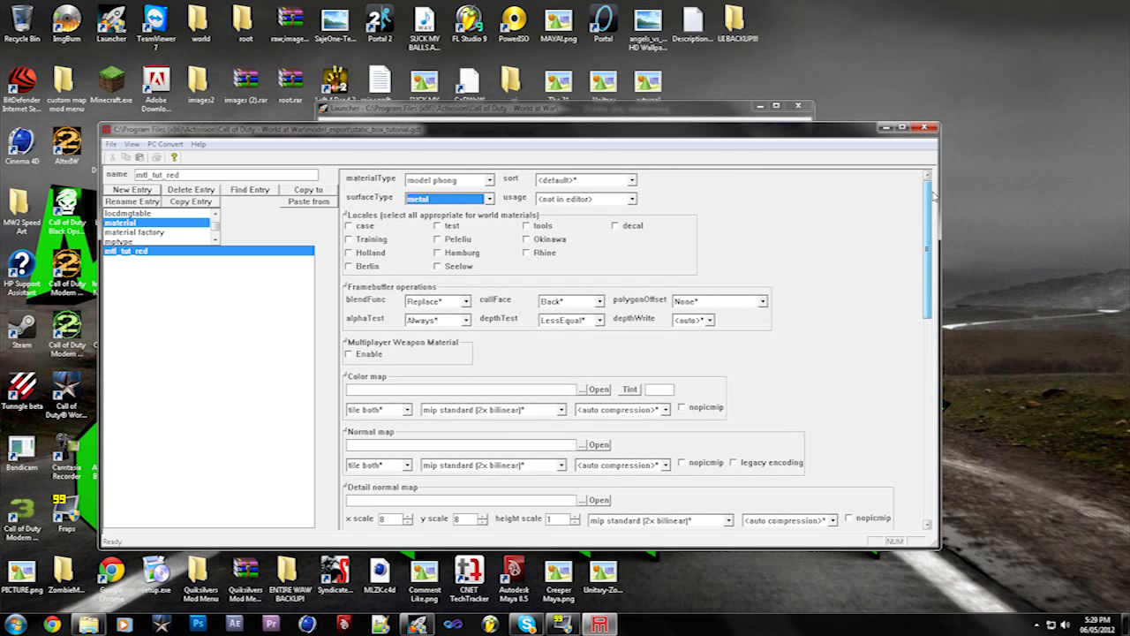
{"action": "left_click", "coordinate": [581, 390]}
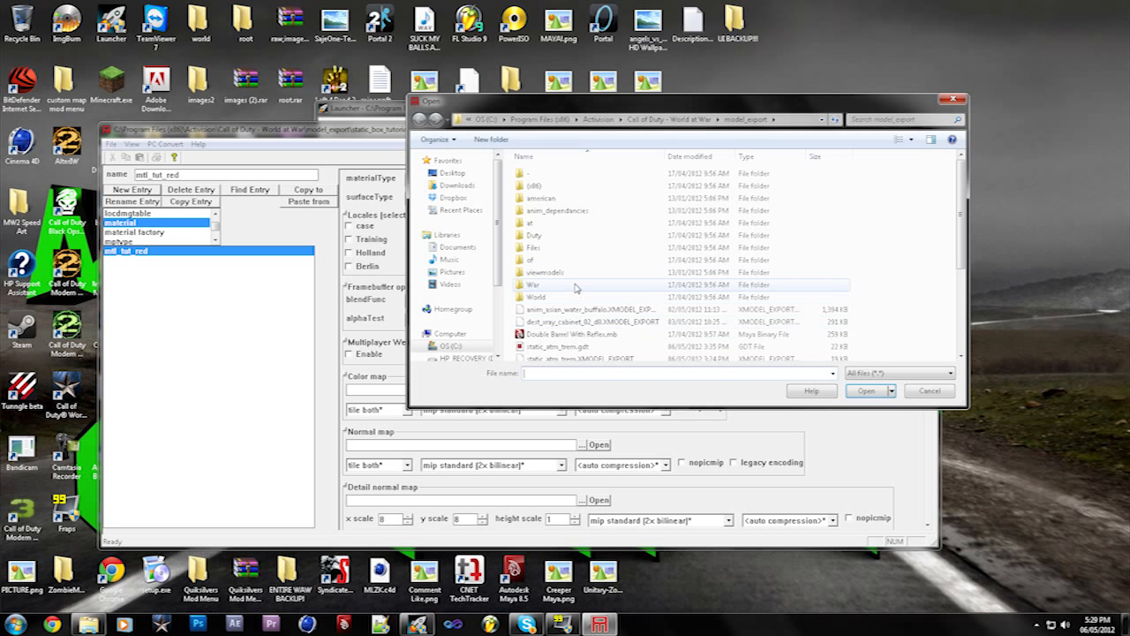
{"action": "scroll", "coordinate": [474, 292], "scroll_direction": "down", "scroll_amount": 3}
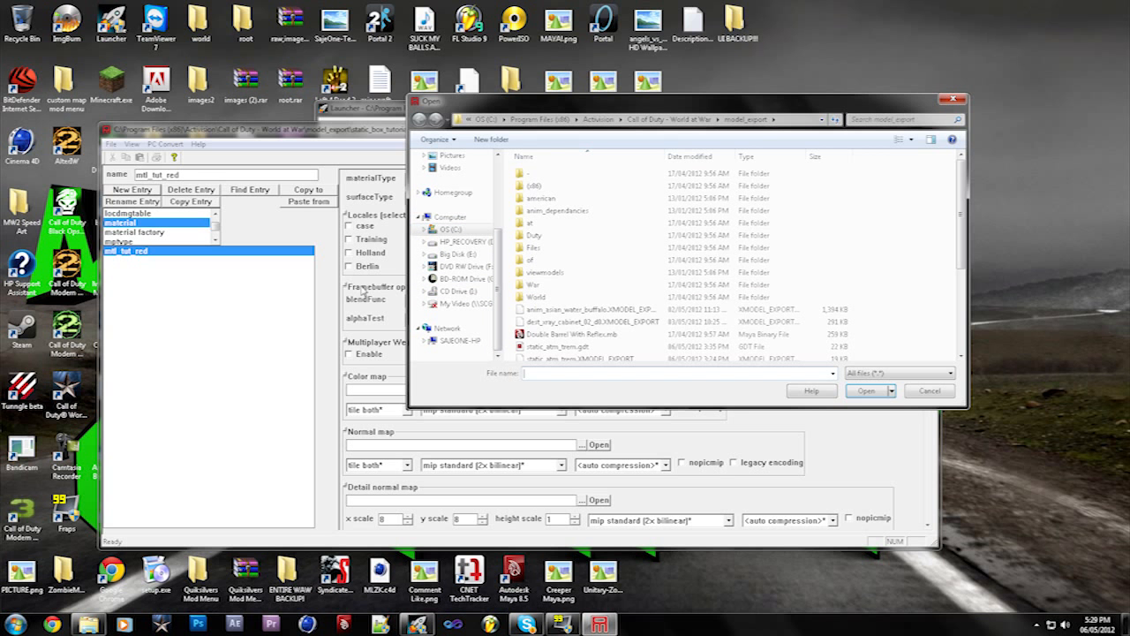
{"action": "left_click", "coordinate": [65, 623]}
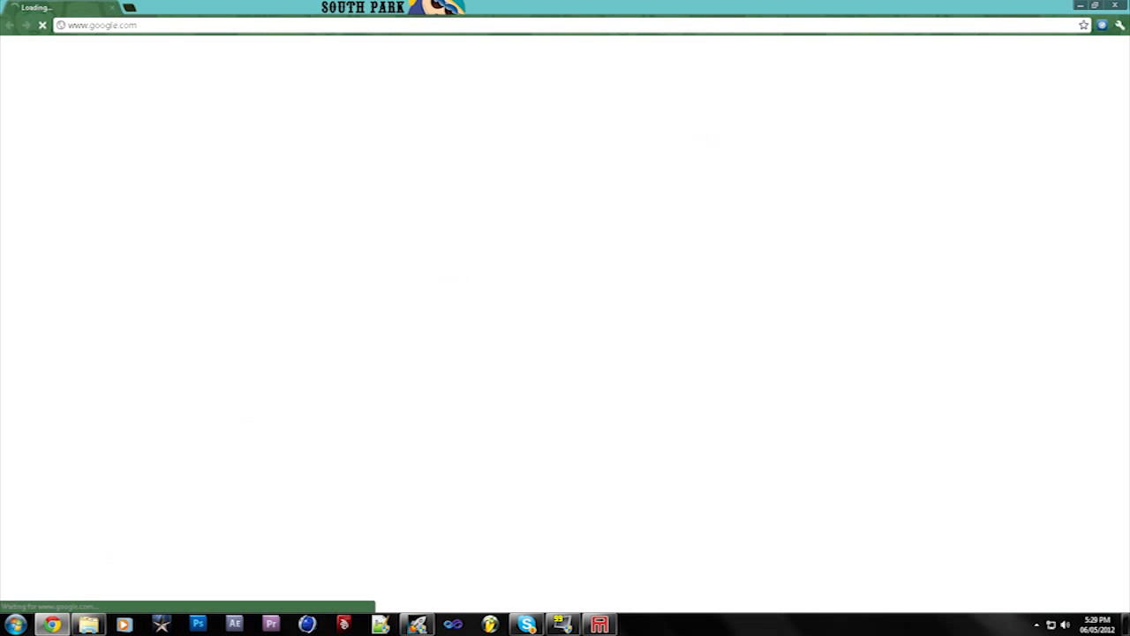
{"action": "left_click", "coordinate": [1114, 6]}
Step: Switch to Windows Explorer and copy mtl_tut_green_tex.dds and mtl_tut_red_tex.dds from the Pictures subfolder ATM Model\TEST MODEL TUTORIAL
{"action": "left_click", "coordinate": [88, 623]}
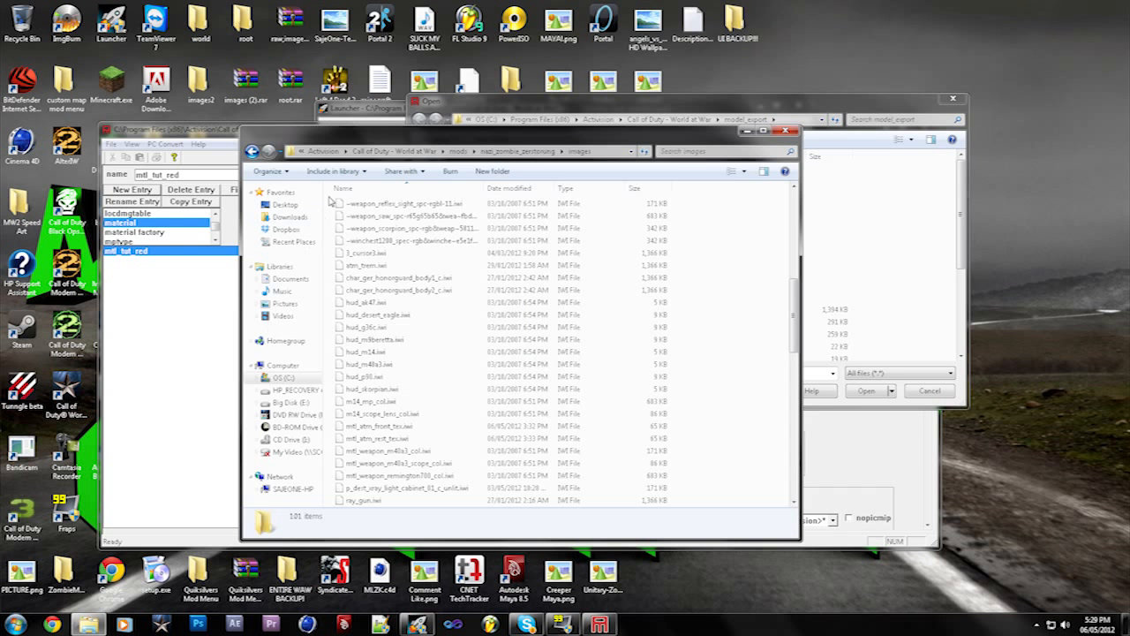
{"action": "left_click", "coordinate": [283, 377]}
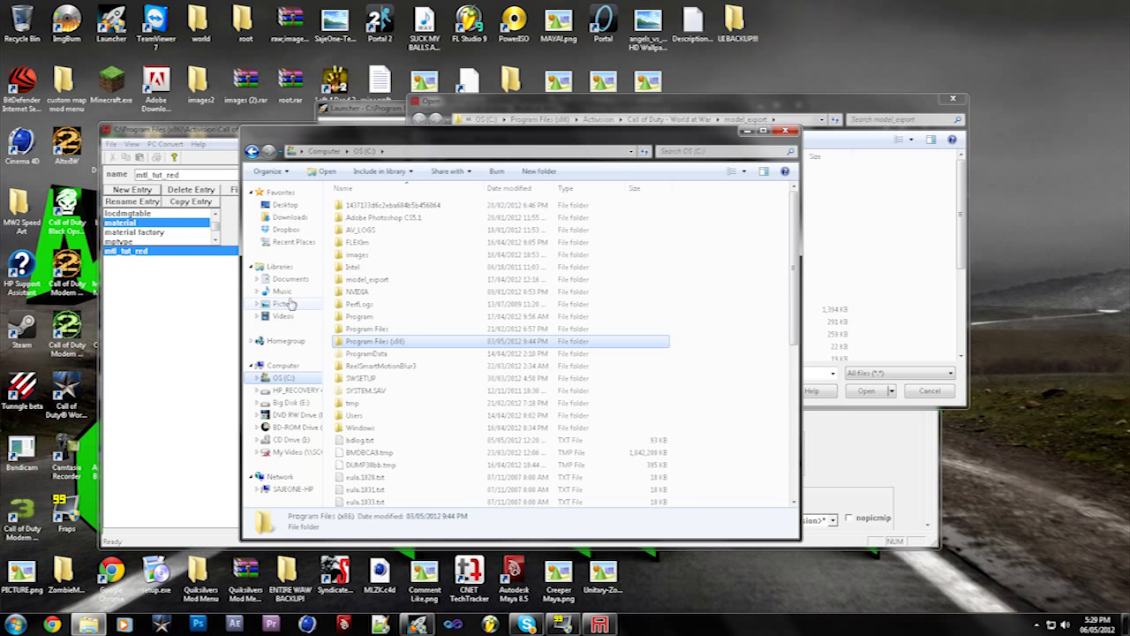
{"action": "left_click", "coordinate": [286, 304]}
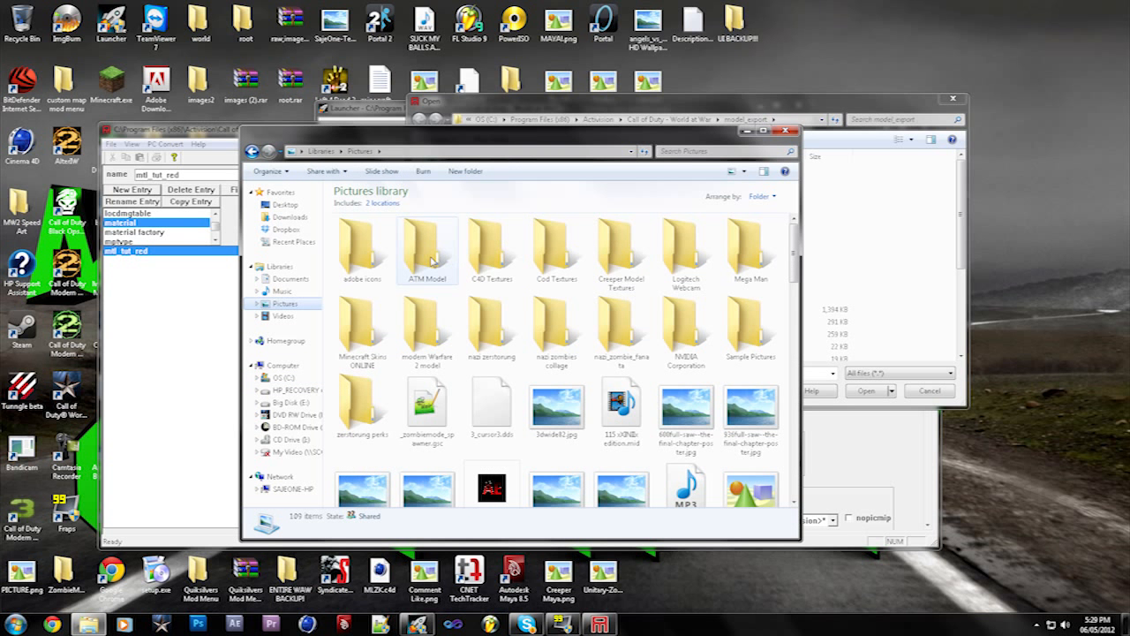
{"action": "double_click", "coordinate": [431, 259]}
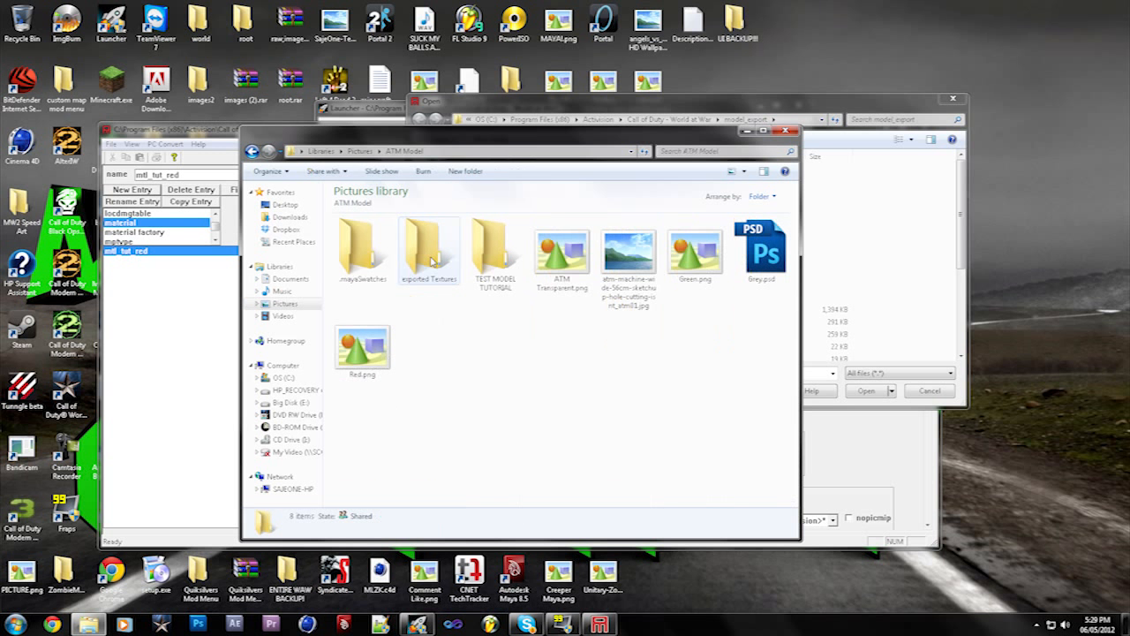
{"action": "double_click", "coordinate": [500, 249]}
{"action": "left_click", "coordinate": [379, 258]}
{"action": "left_click", "coordinate": [428, 294]}
{"action": "left_click", "coordinate": [471, 355]}
{"action": "left_click_drag", "start_coordinate": [490, 351], "coordinate": [340, 222]}
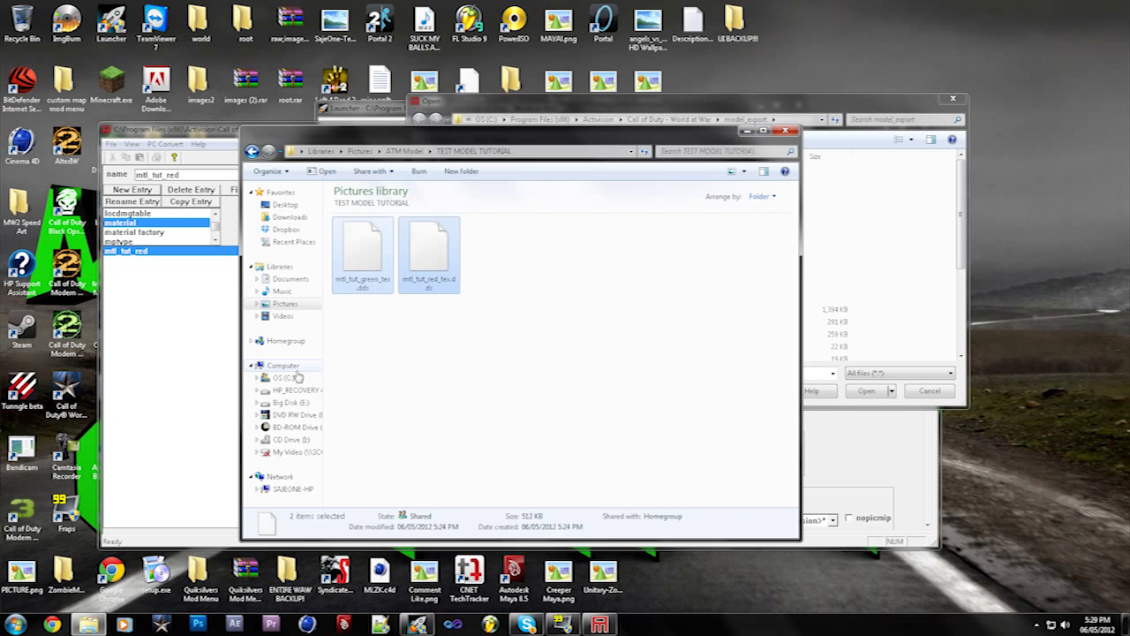
{"action": "right_click", "coordinate": [345, 265]}
{"action": "left_click", "coordinate": [380, 431]}
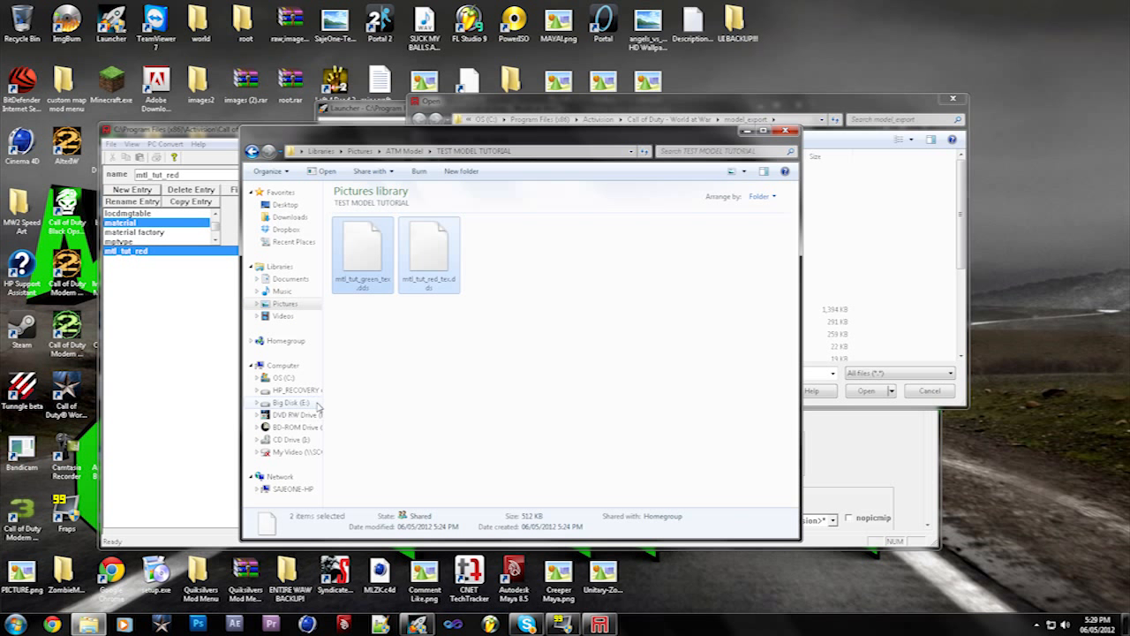
Step: Create a folder named test_tutorial inside the Call of Duty - World at War raw\images folder
{"action": "left_click", "coordinate": [300, 377]}
{"action": "double_click", "coordinate": [375, 341]}
{"action": "double_click", "coordinate": [362, 205]}
{"action": "double_click", "coordinate": [367, 230]}
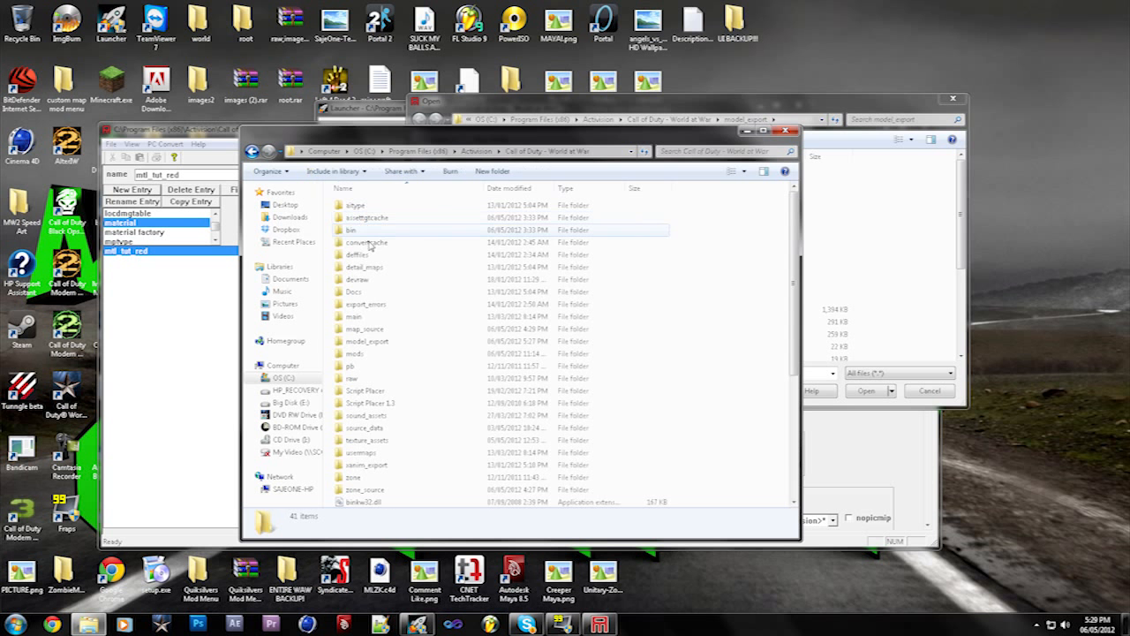
{"action": "double_click", "coordinate": [366, 378]}
{"action": "double_click", "coordinate": [366, 402]}
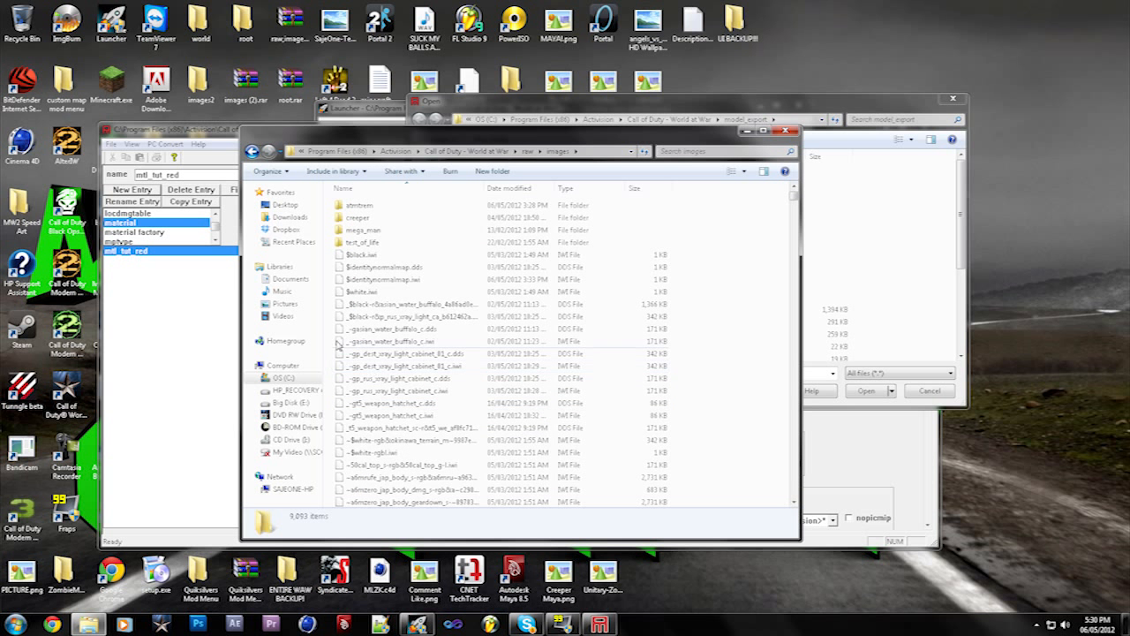
{"action": "right_click", "coordinate": [327, 335]}
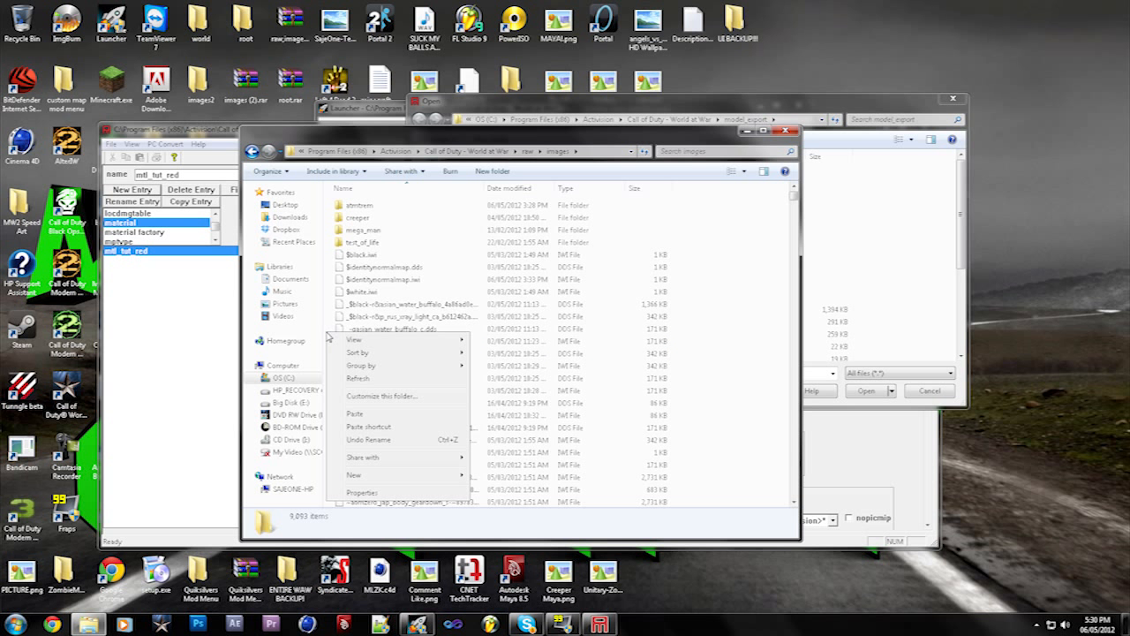
{"action": "left_click", "coordinate": [488, 479]}
{"action": "type", "text": "Tex"}
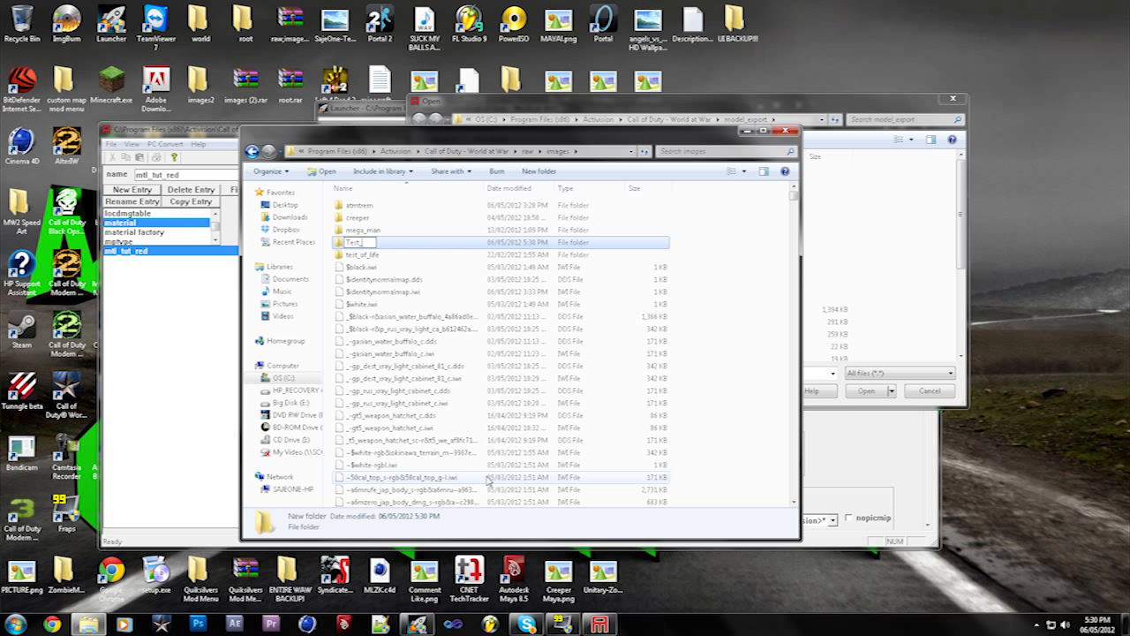
{"action": "type", "text": "t_tutoria"}
{"action": "key", "text": "BackSpace"}
{"action": "type", "text": "t"}
{"action": "key", "text": "Return"}
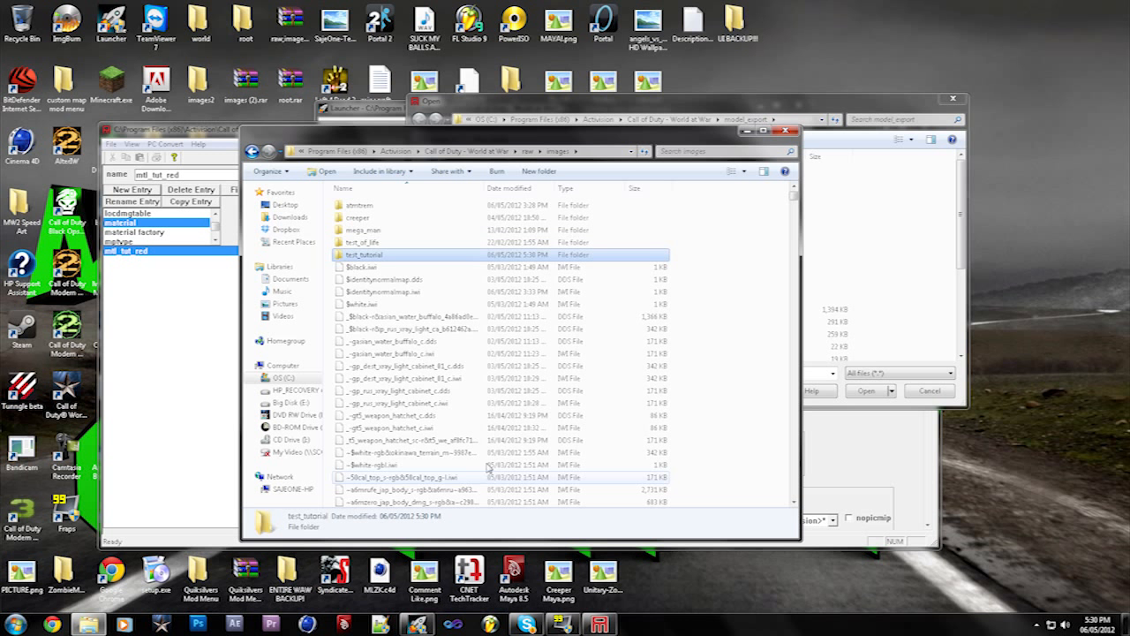
Step: Paste the two copied DDS textures into the test_tutorial folder and close the Explorer window
{"action": "double_click", "coordinate": [381, 255]}
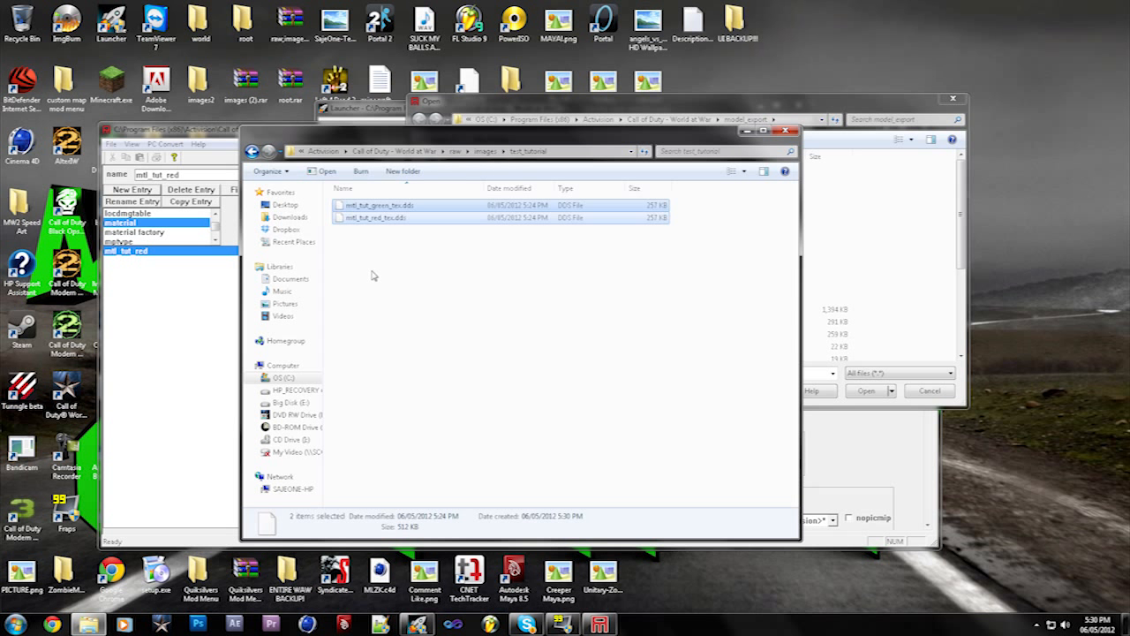
{"action": "mouse_move", "coordinate": [460, 322]}
{"action": "left_mouse_down"}
{"action": "mouse_move", "coordinate": [436, 220]}
{"action": "mouse_move", "coordinate": [460, 320]}
{"action": "left_mouse_up"}
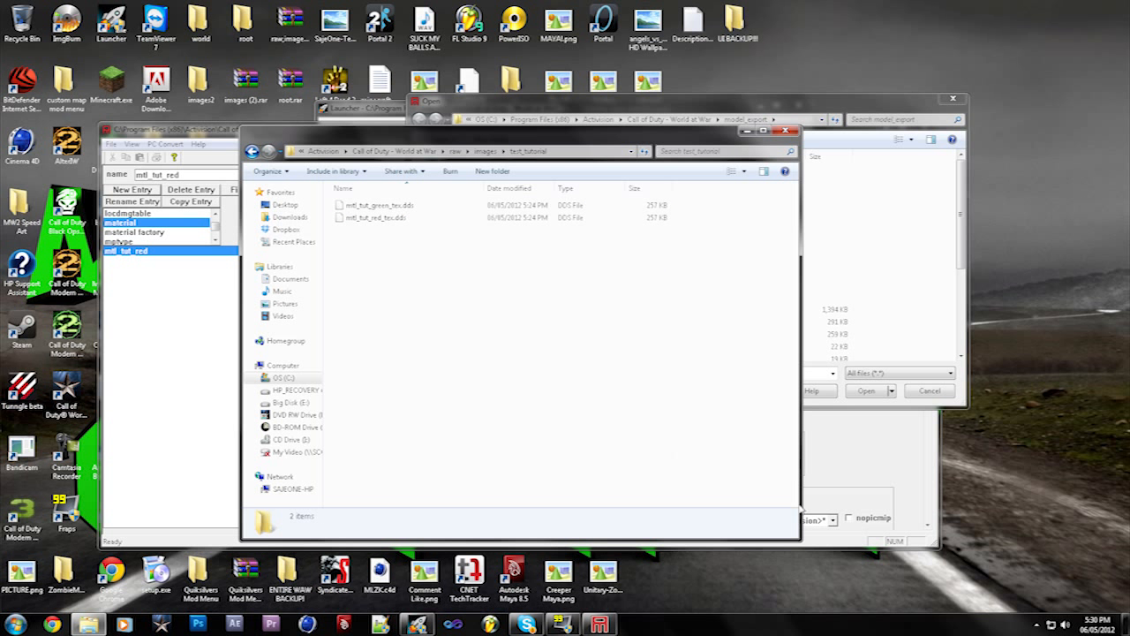
{"action": "left_click", "coordinate": [786, 131]}
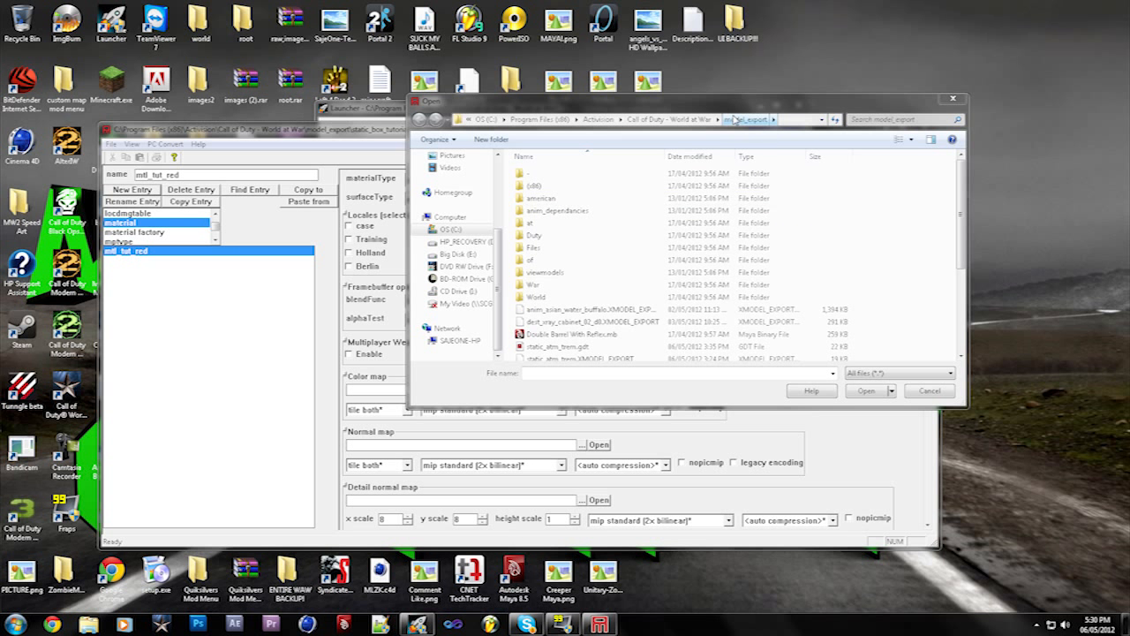
Step: Set the mtl_tut_red material's Color map to mtl_tut_red_tex.dds from raw\images\test_tutorial
{"action": "left_click", "coordinate": [669, 119]}
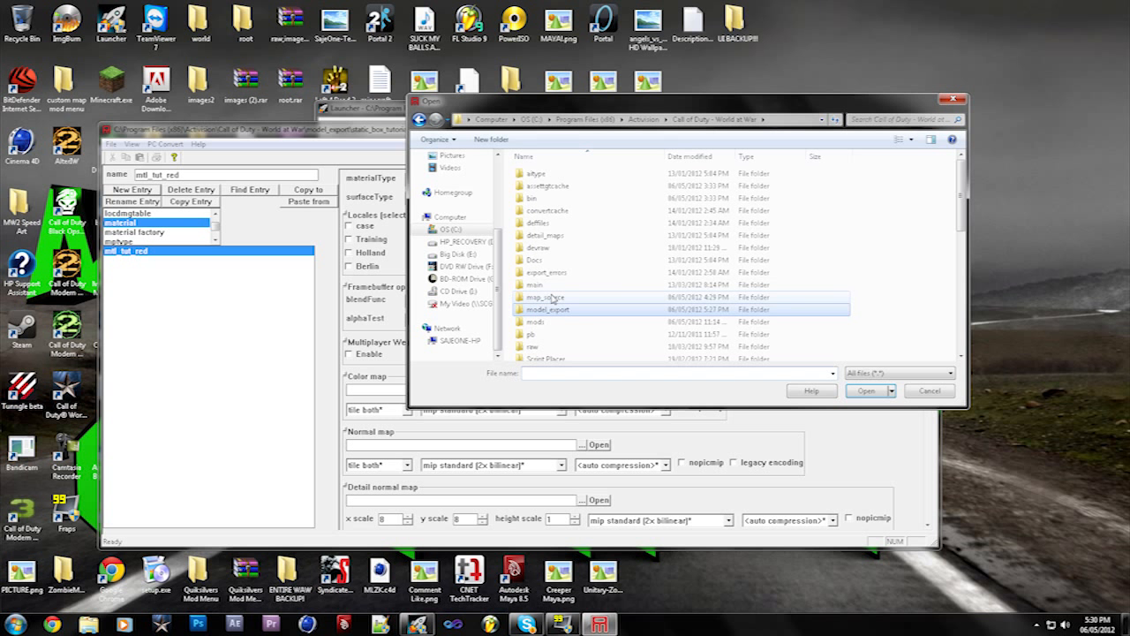
{"action": "double_click", "coordinate": [535, 346]}
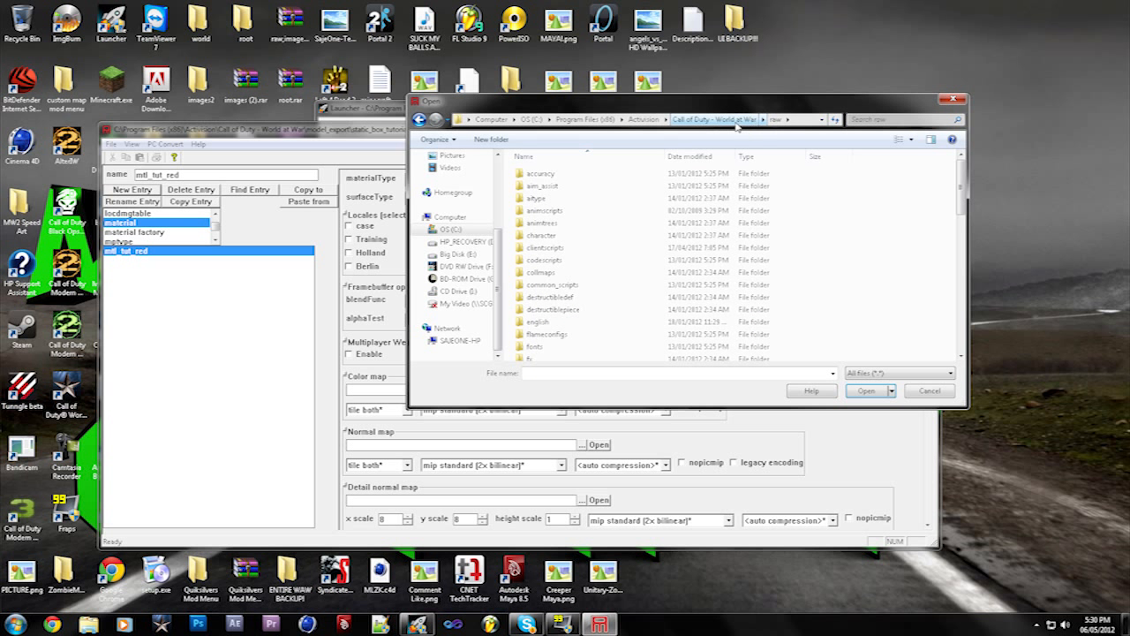
{"action": "scroll", "coordinate": [547, 337], "scroll_direction": "down", "scroll_amount": 2}
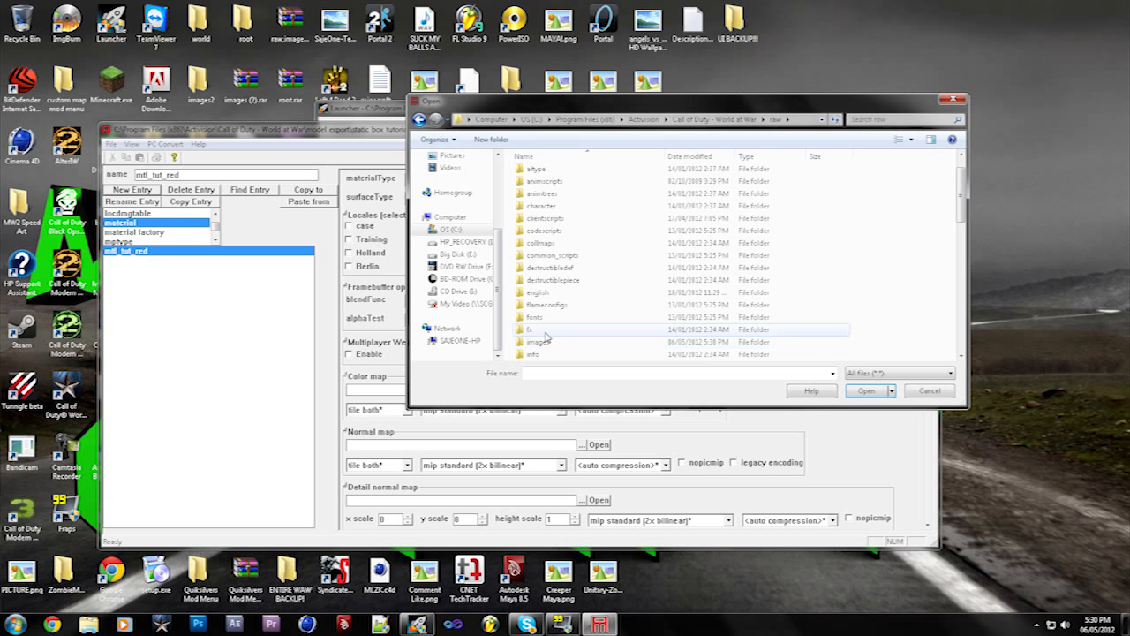
{"action": "double_click", "coordinate": [558, 304]}
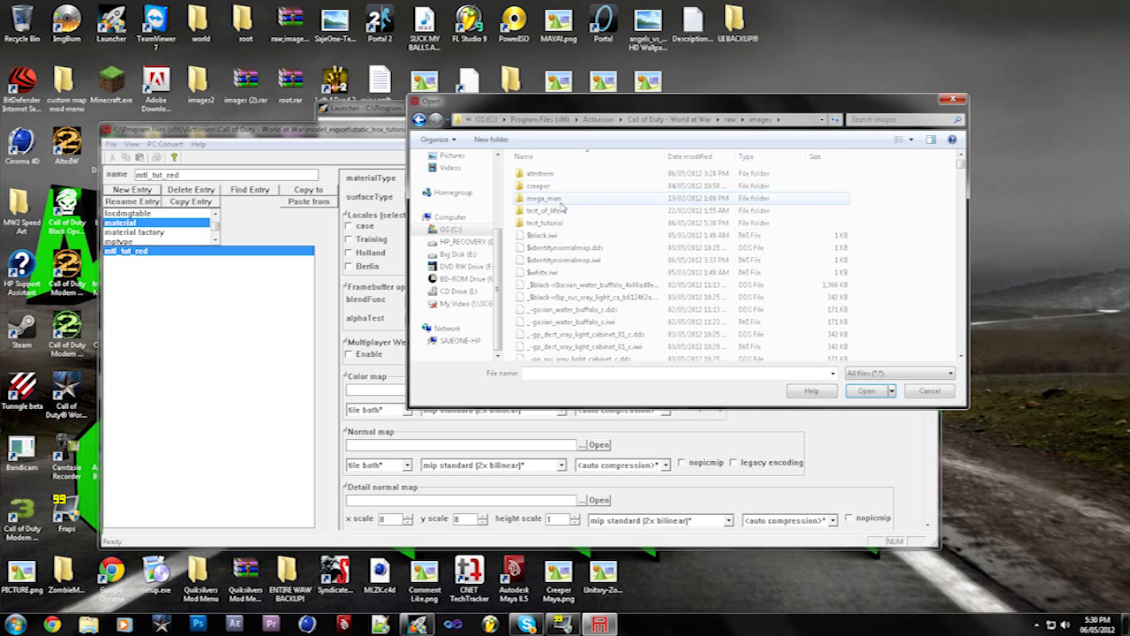
{"action": "double_click", "coordinate": [545, 223]}
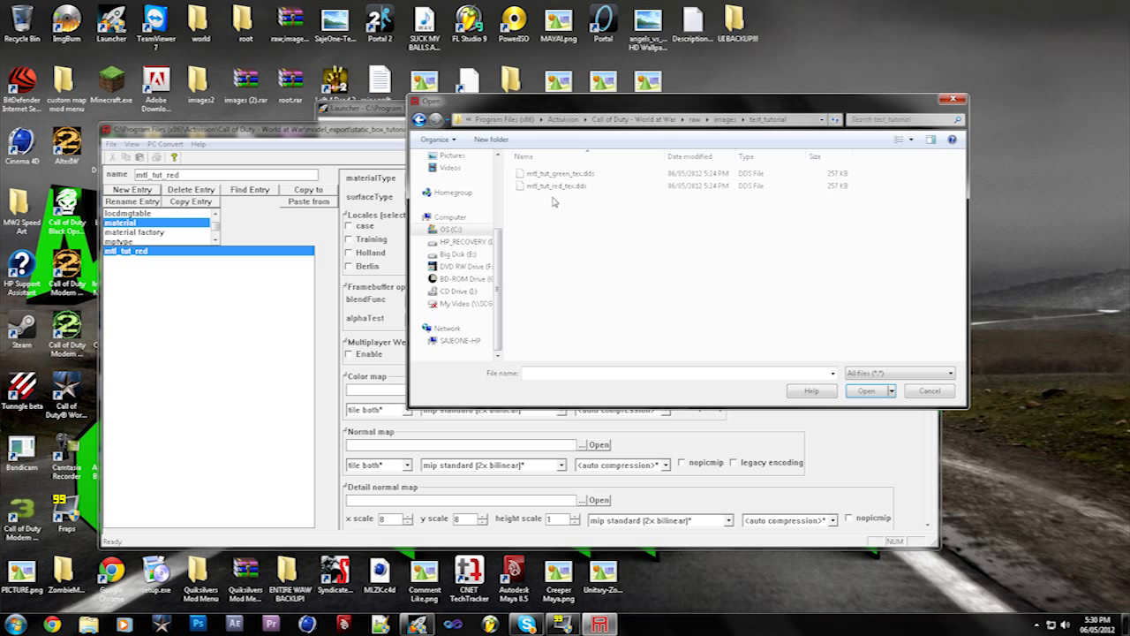
{"action": "left_click", "coordinate": [549, 189]}
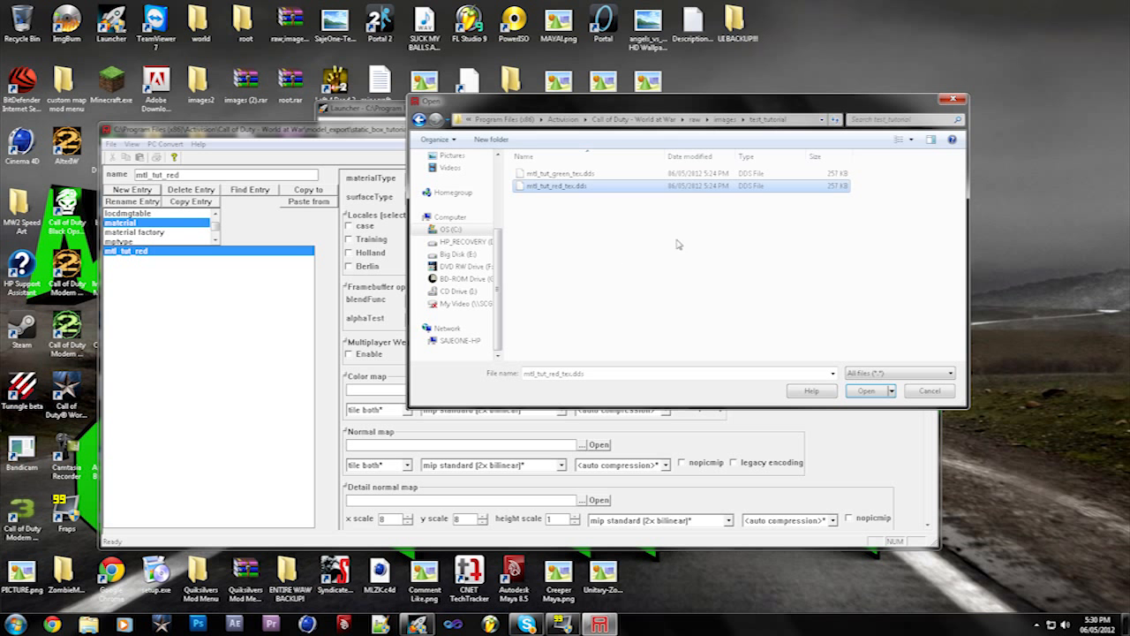
{"action": "left_click", "coordinate": [858, 391]}
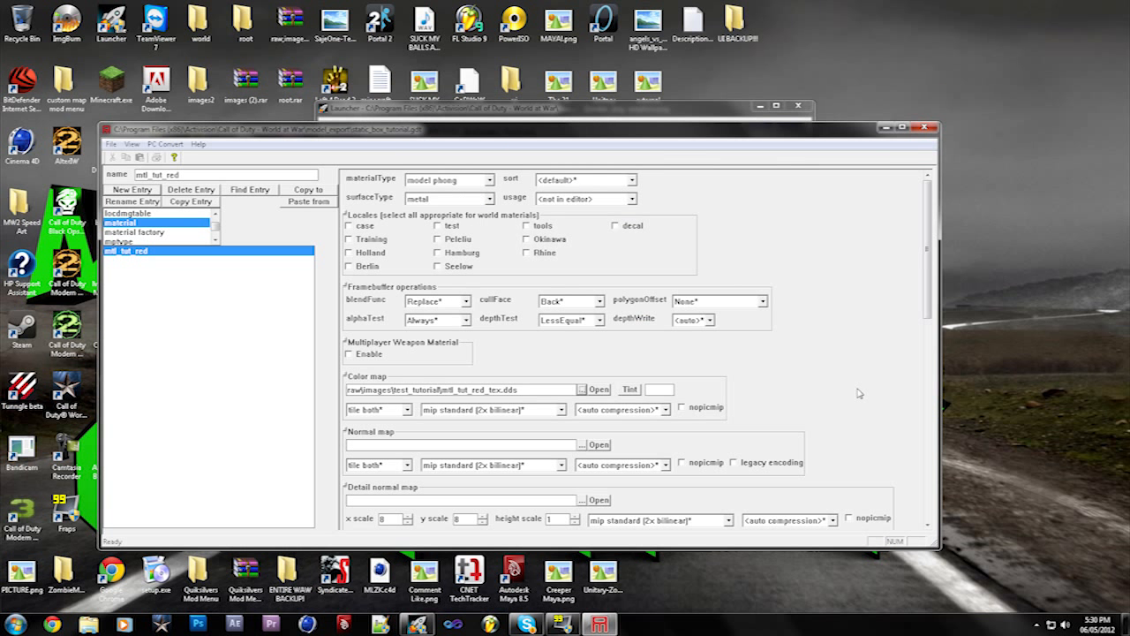
Step: Run PC Convert on the current asset only for the mtl_tut_red material
{"action": "mouse_move", "coordinate": [927, 256]}
{"action": "left_mouse_down"}
{"action": "mouse_move", "coordinate": [925, 365]}
{"action": "mouse_move", "coordinate": [923, 248]}
{"action": "left_mouse_up"}
{"action": "left_click", "coordinate": [165, 143]}
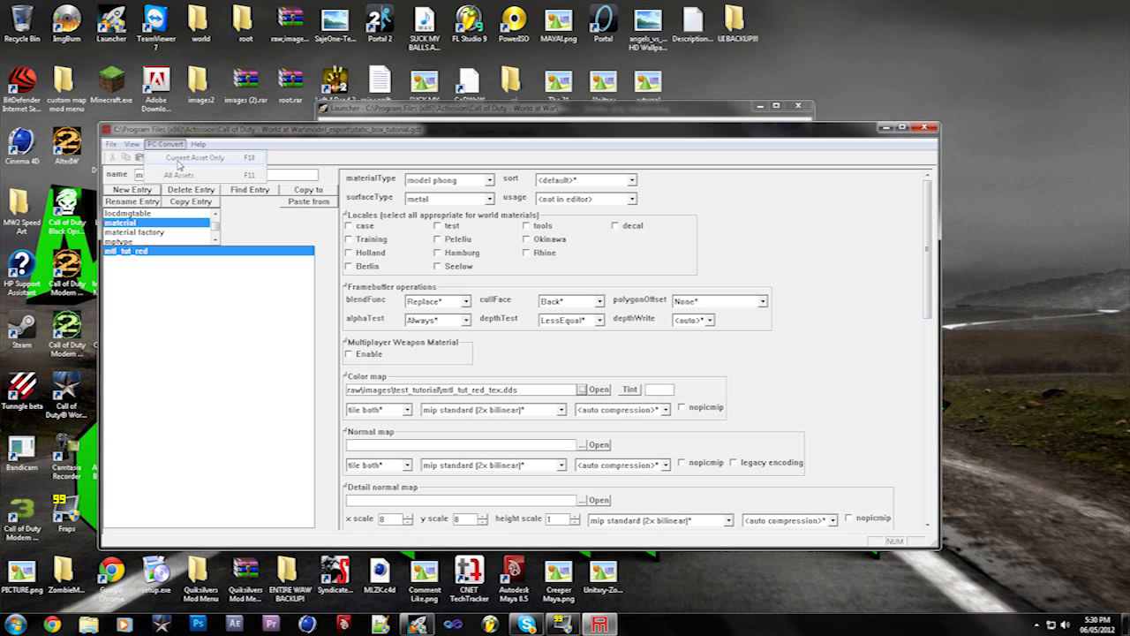
{"action": "left_click", "coordinate": [178, 159]}
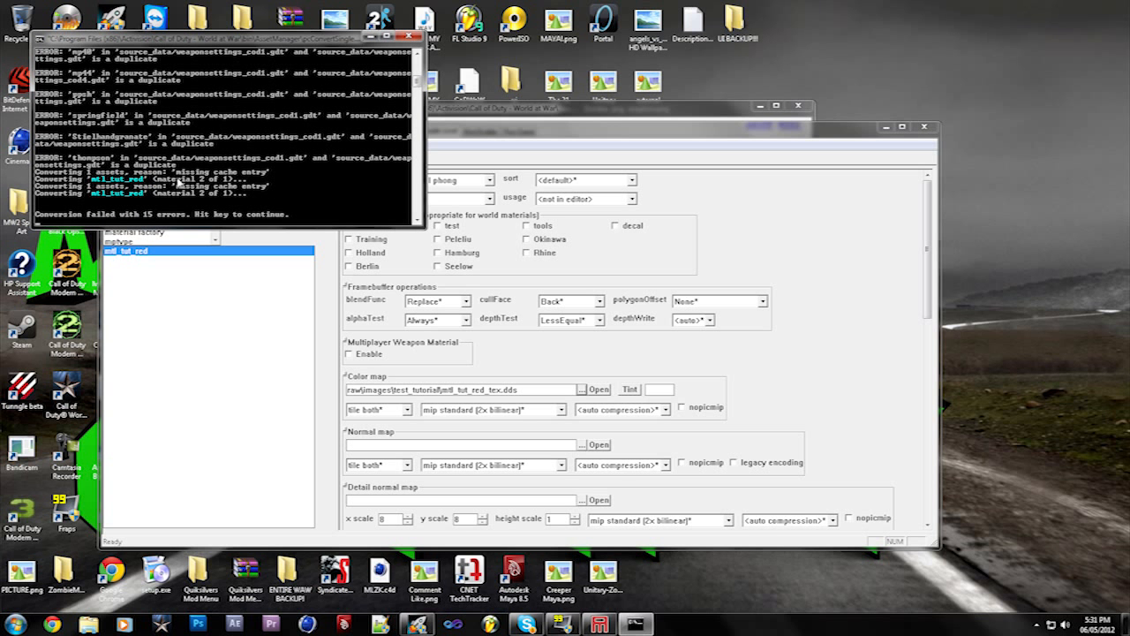
Step: Examine the conversion console output for errors and the lines concerning mtl_tut_red
{"action": "scroll", "coordinate": [177, 181], "scroll_direction": "up", "scroll_amount": 10}
{"action": "scroll", "coordinate": [101, 138], "scroll_direction": "down", "scroll_amount": 10}
{"action": "scroll", "coordinate": [102, 138], "scroll_direction": "up", "scroll_amount": 2}
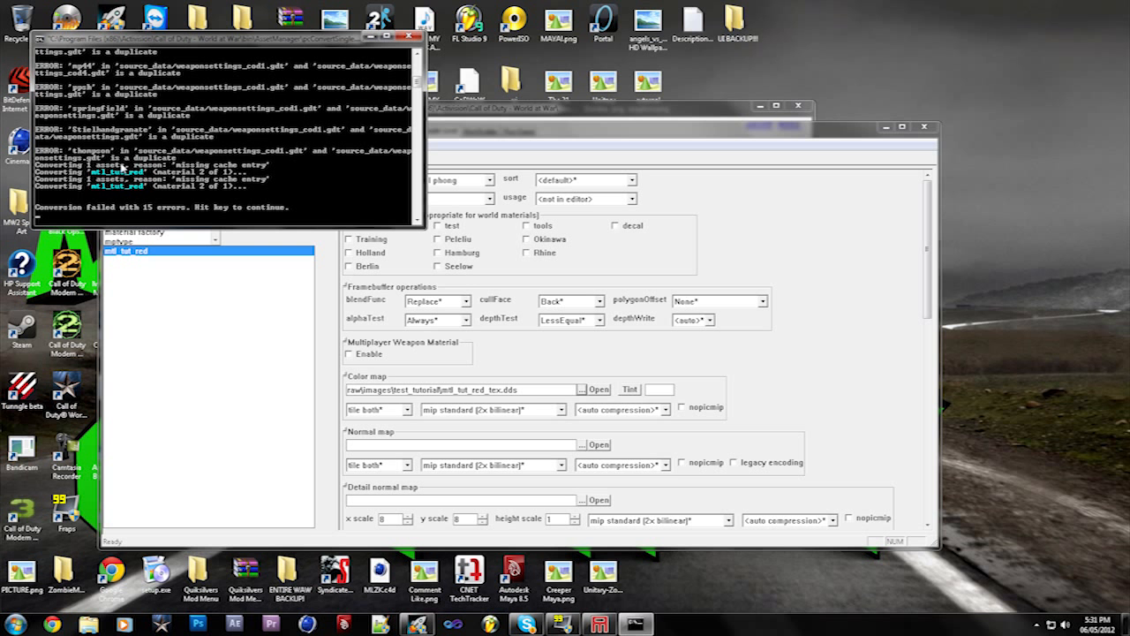
{"action": "scroll", "coordinate": [127, 174], "scroll_direction": "up", "scroll_amount": 1}
{"action": "scroll", "coordinate": [127, 174], "scroll_direction": "down", "scroll_amount": 1}
{"action": "scroll", "coordinate": [127, 174], "scroll_direction": "up", "scroll_amount": 1}
{"action": "scroll", "coordinate": [128, 174], "scroll_direction": "down", "scroll_amount": 1}
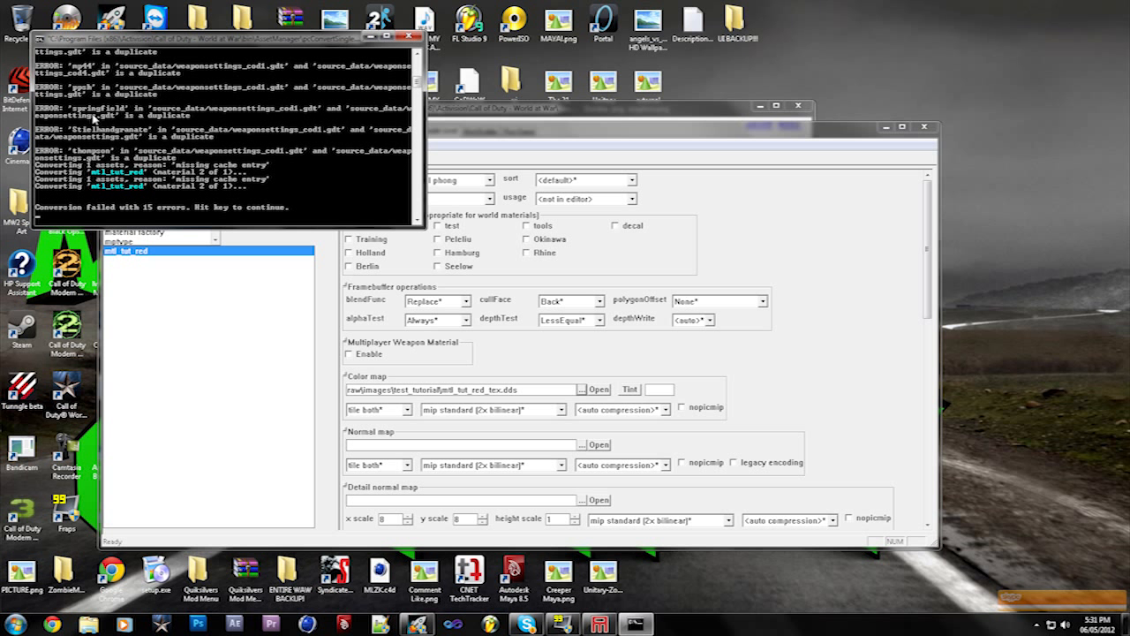
{"action": "scroll", "coordinate": [103, 112], "scroll_direction": "up", "scroll_amount": 1}
{"action": "scroll", "coordinate": [103, 112], "scroll_direction": "down", "scroll_amount": 1}
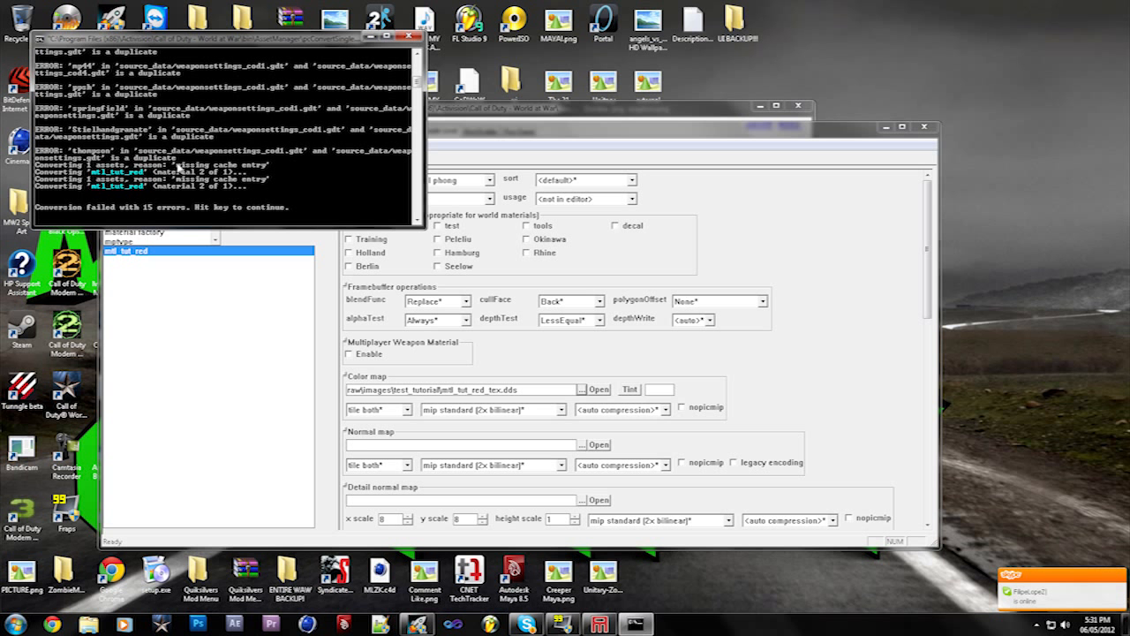
Step: Dismiss the conversion console and save the static_box_tutorial.gdt file
{"action": "key", "text": "Return"}
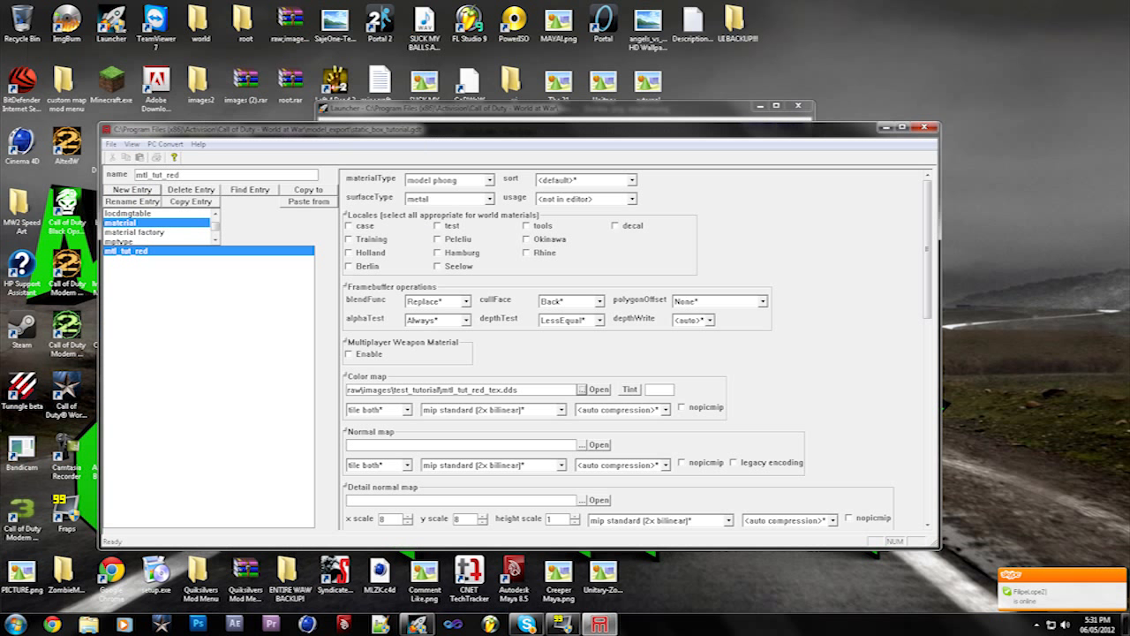
{"action": "left_click", "coordinate": [112, 144]}
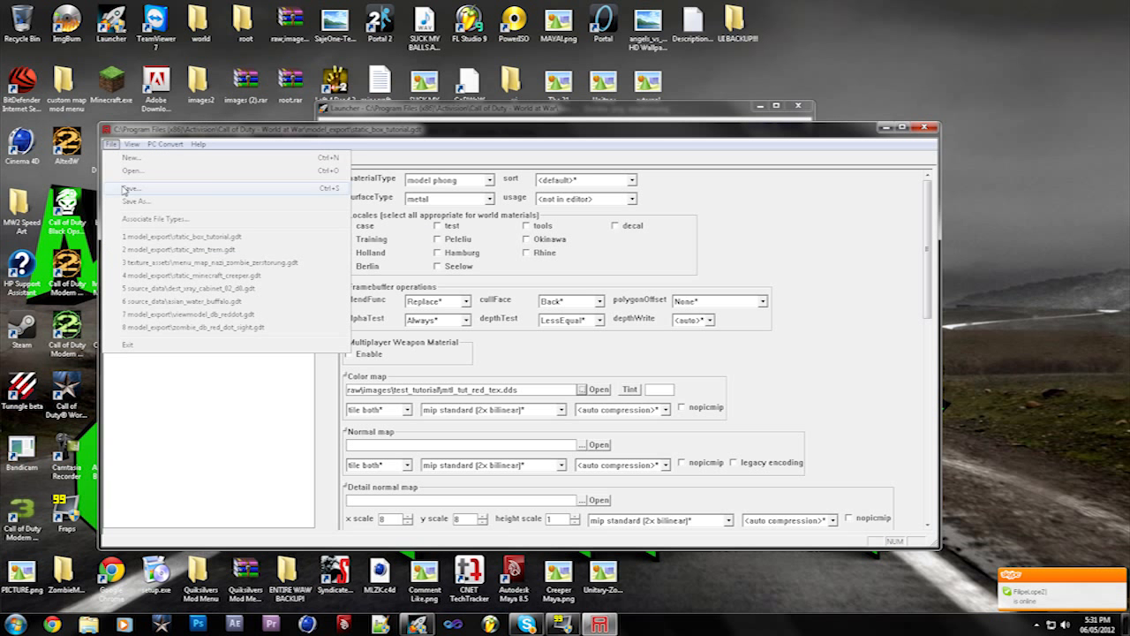
{"action": "left_click", "coordinate": [125, 190]}
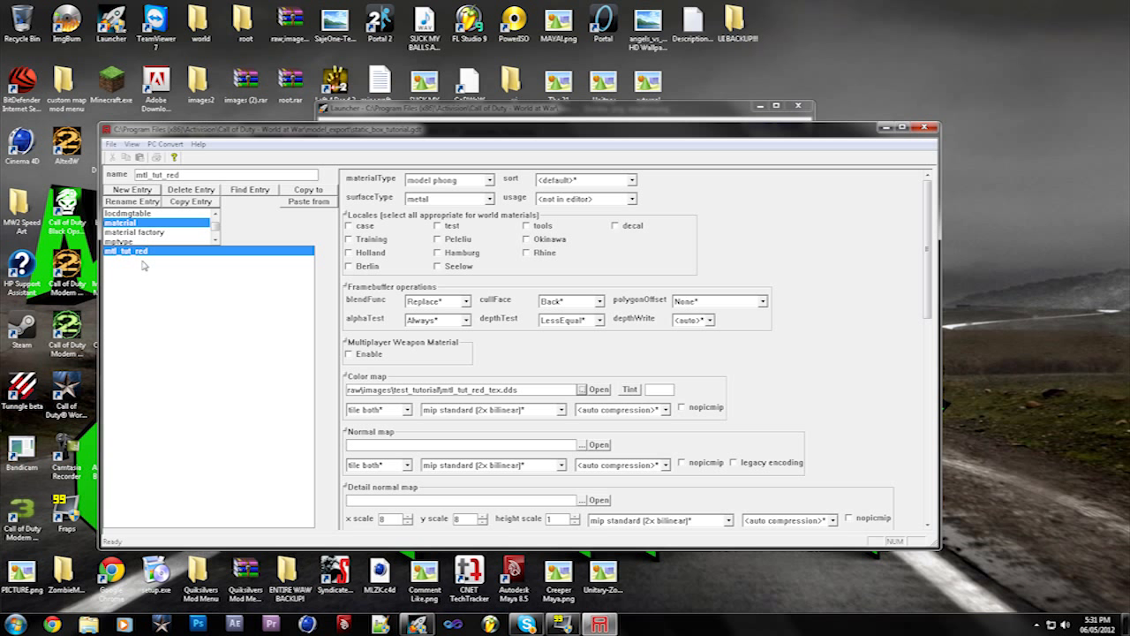
Step: Create a new material entry named mtl_tut_green and keep it selected for editing
{"action": "left_click", "coordinate": [132, 191]}
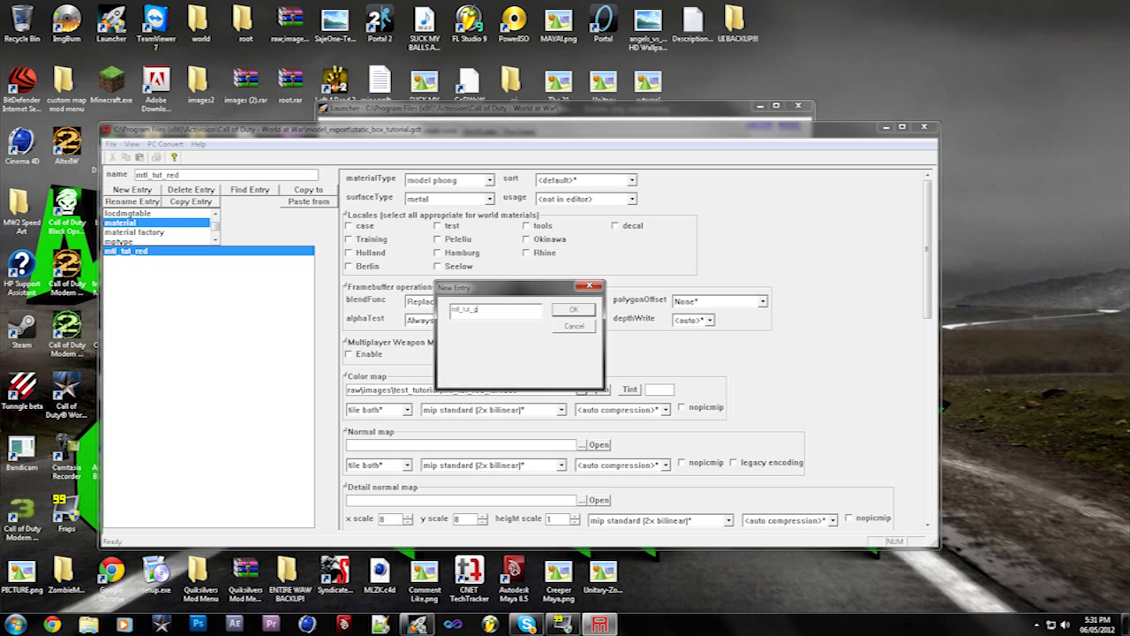
{"action": "left_click", "coordinate": [573, 309]}
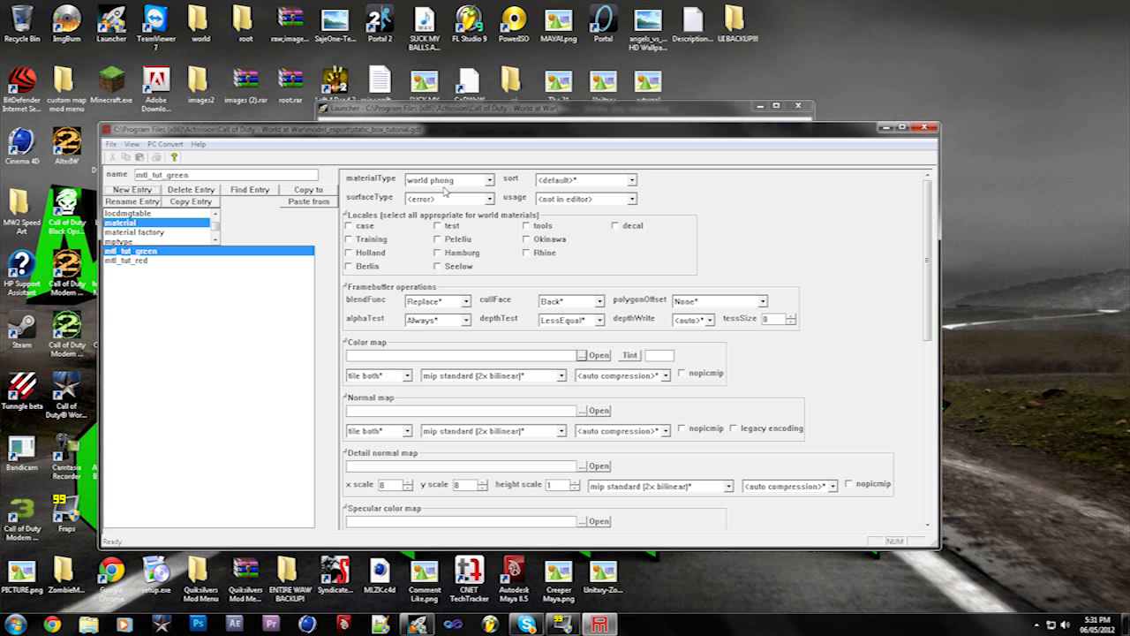
{"action": "left_click", "coordinate": [138, 261]}
{"action": "left_click", "coordinate": [132, 252]}
Step: Set the mtl_tut_green material's type to model phong and its surface type to metal
{"action": "left_click", "coordinate": [452, 180]}
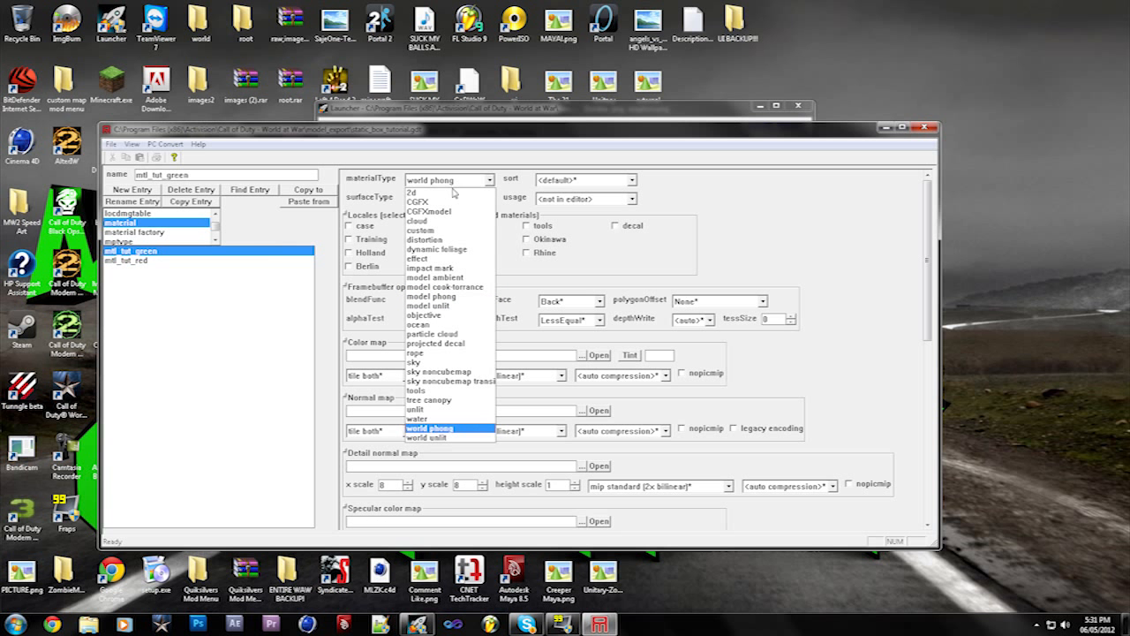
{"action": "left_click", "coordinate": [445, 297]}
{"action": "left_click", "coordinate": [467, 199]}
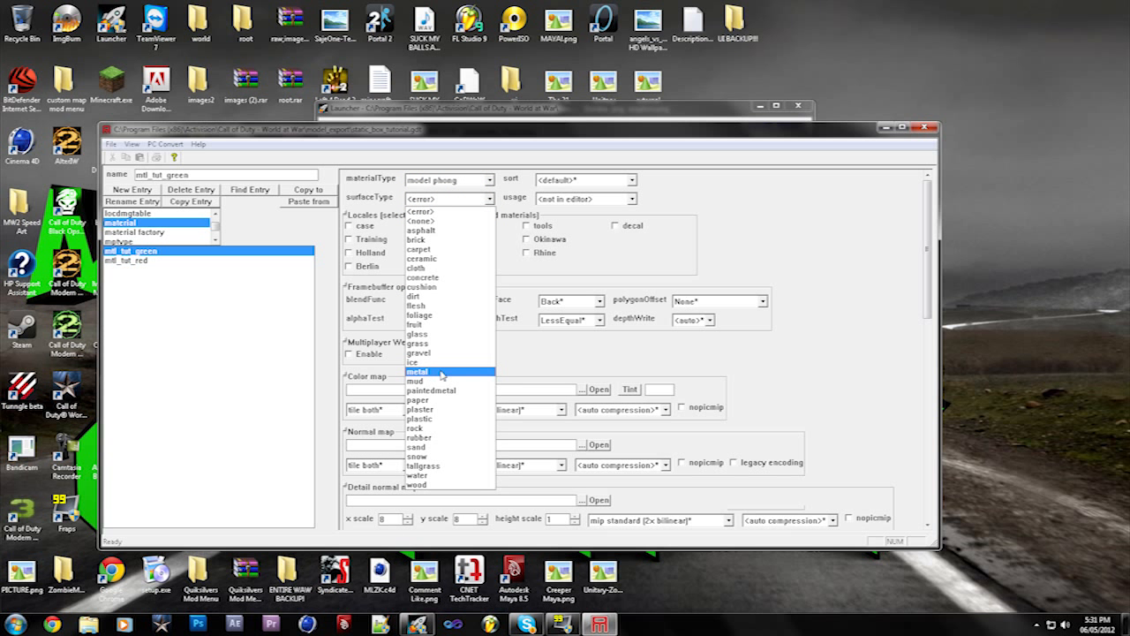
{"action": "left_click", "coordinate": [442, 372]}
{"action": "left_click", "coordinate": [467, 204]}
{"action": "left_click", "coordinate": [469, 206]}
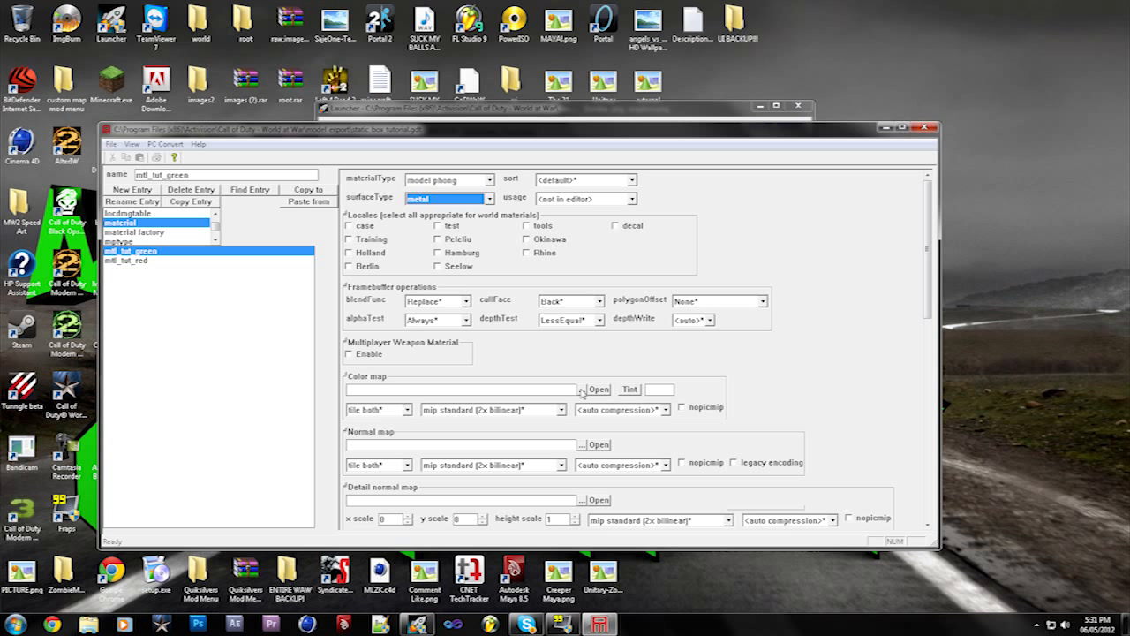
Step: Set the mtl_tut_green material's Color map to mtl_tut_green_tex.dds from raw\images\test_tutorial
{"action": "left_click", "coordinate": [580, 389]}
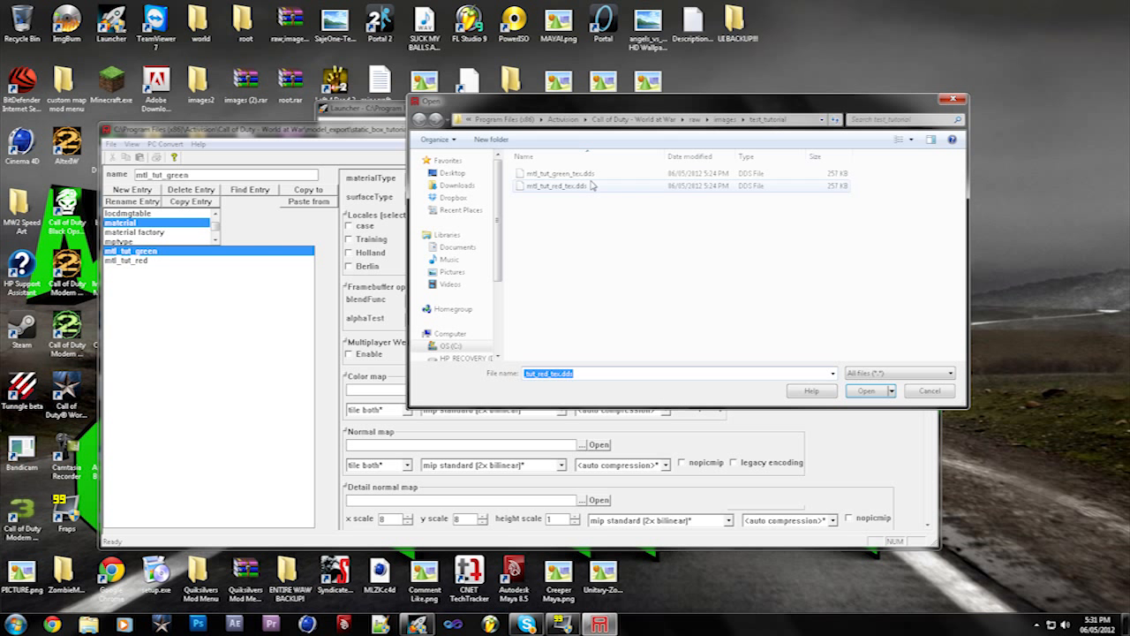
{"action": "left_click", "coordinate": [592, 179]}
{"action": "left_click", "coordinate": [867, 390]}
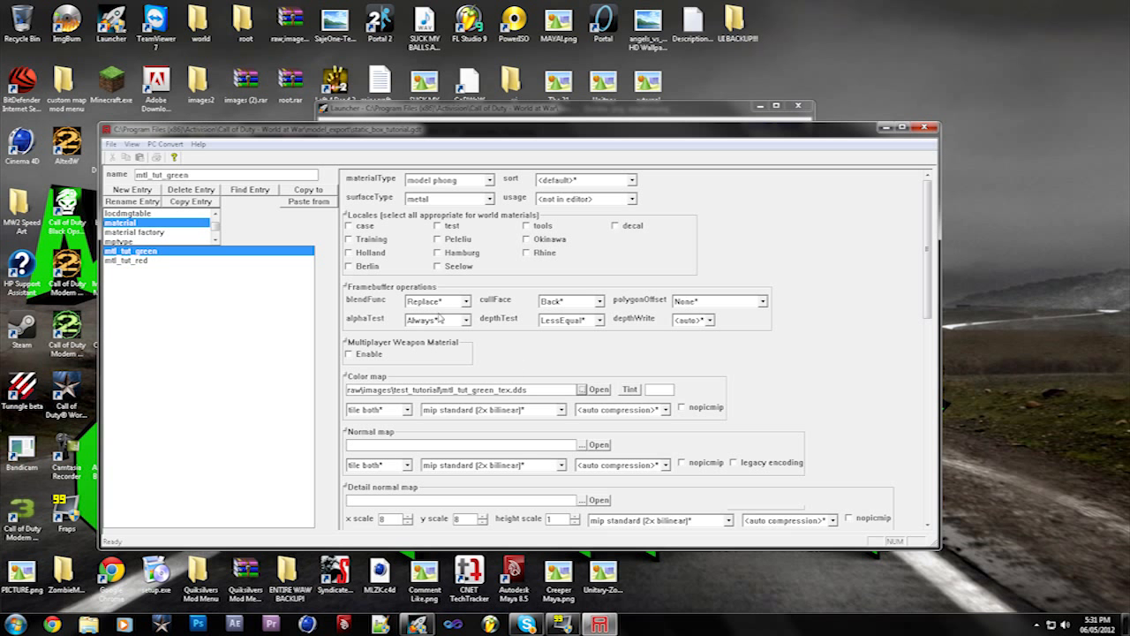
Step: Run PC Convert on the current asset only for mtl_tut_green and dismiss the conversion console
{"action": "left_click", "coordinate": [164, 144]}
{"action": "left_click", "coordinate": [177, 159]}
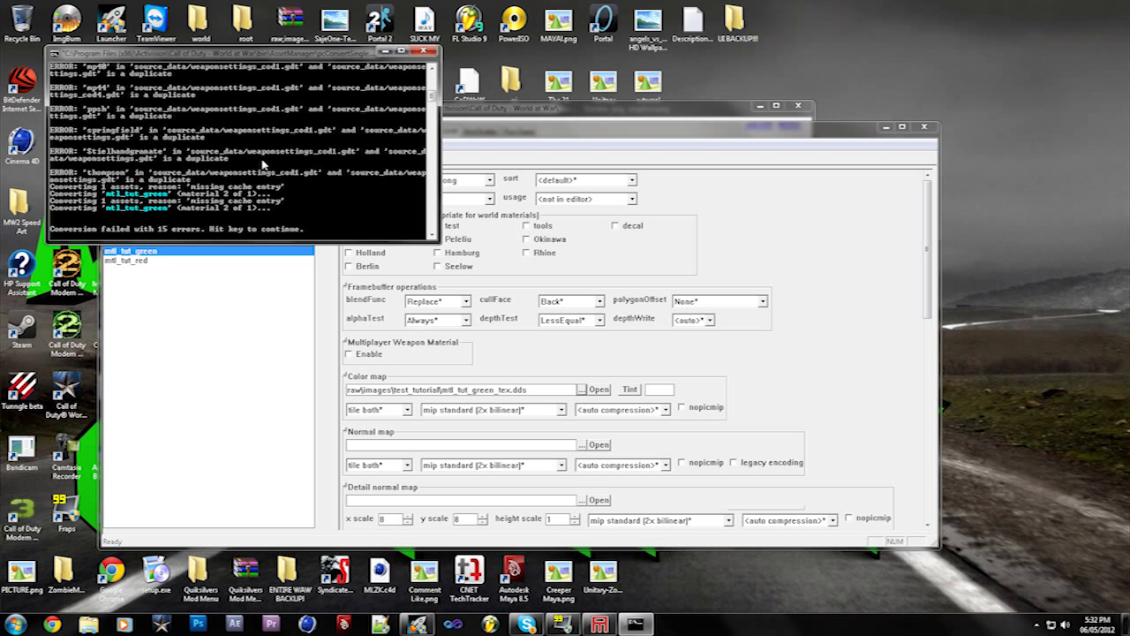
{"action": "key", "text": "Return"}
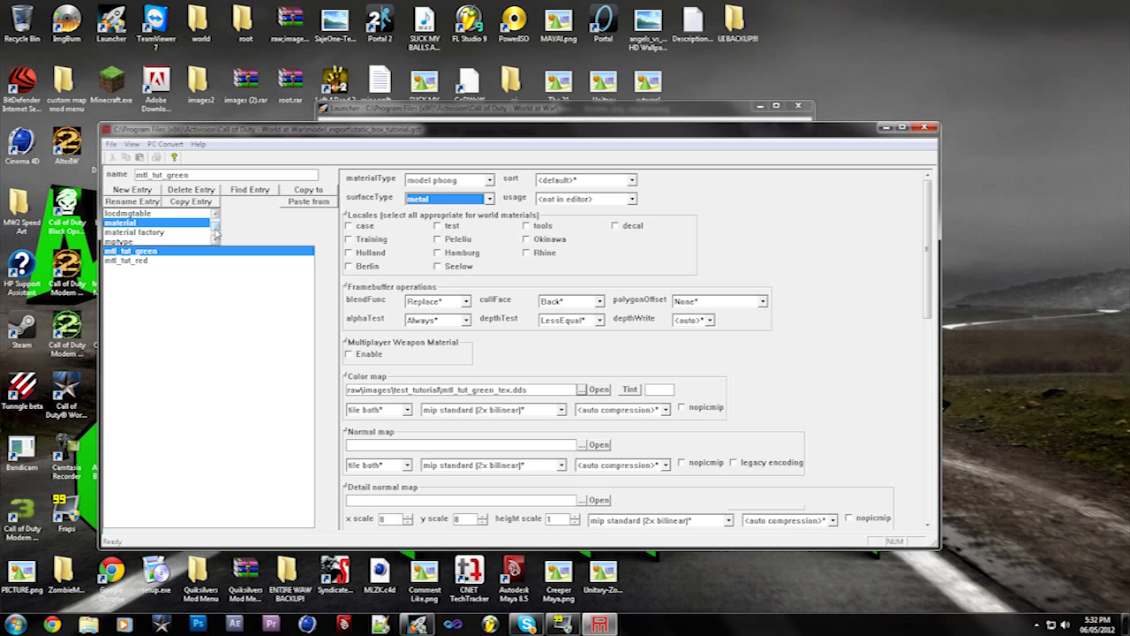
Step: Select the static_box_tutorial xmodel entry, run PC Convert on that asset only, and dismiss the conversion console
{"action": "scroll", "coordinate": [216, 235], "scroll_direction": "down", "scroll_amount": 5}
{"action": "left_click", "coordinate": [115, 223]}
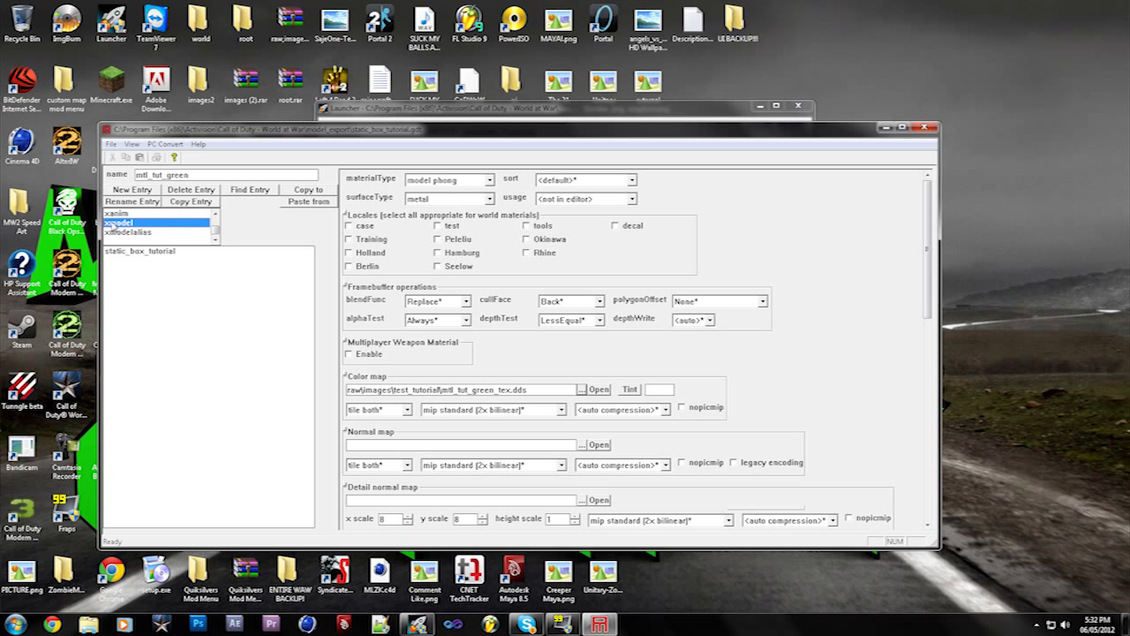
{"action": "left_click", "coordinate": [128, 252]}
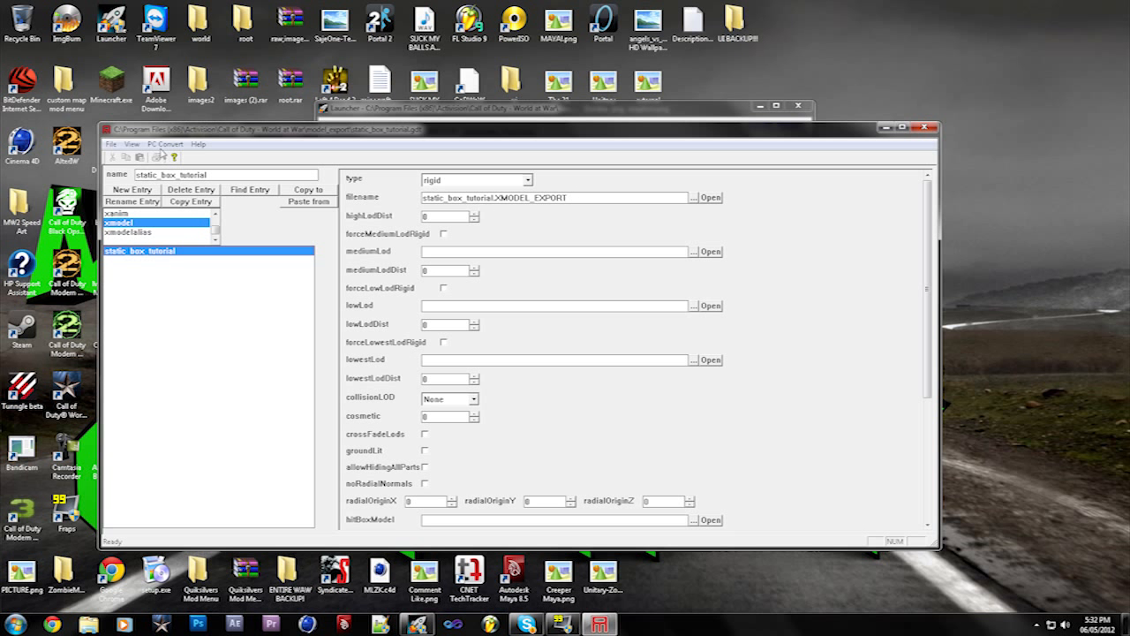
{"action": "left_click", "coordinate": [164, 143]}
{"action": "left_click", "coordinate": [160, 155]}
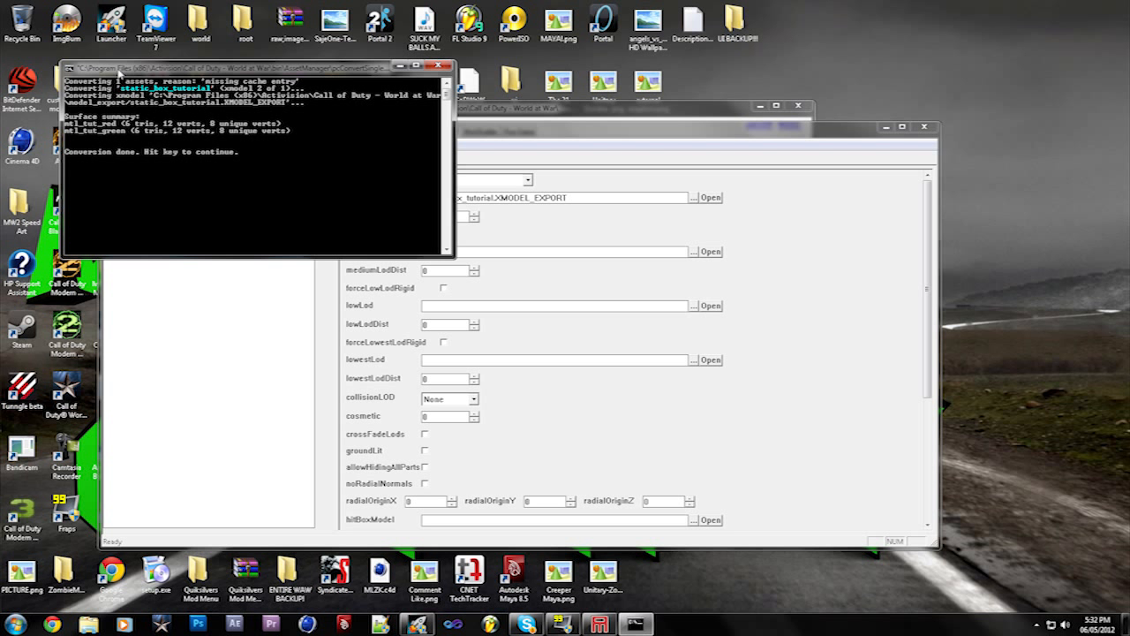
{"action": "left_click_drag", "start_coordinate": [119, 74], "coordinate": [392, 77]}
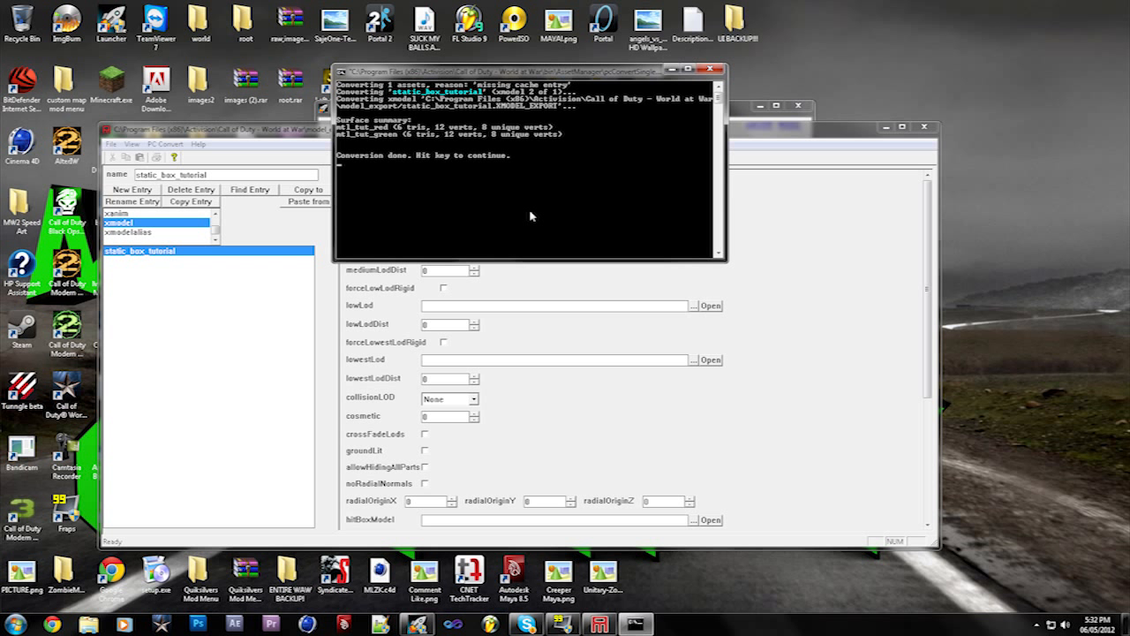
{"action": "key", "text": "Return"}
Step: Save the static_box_tutorial.gdt file and close Asset Manager
{"action": "left_click", "coordinate": [112, 143]}
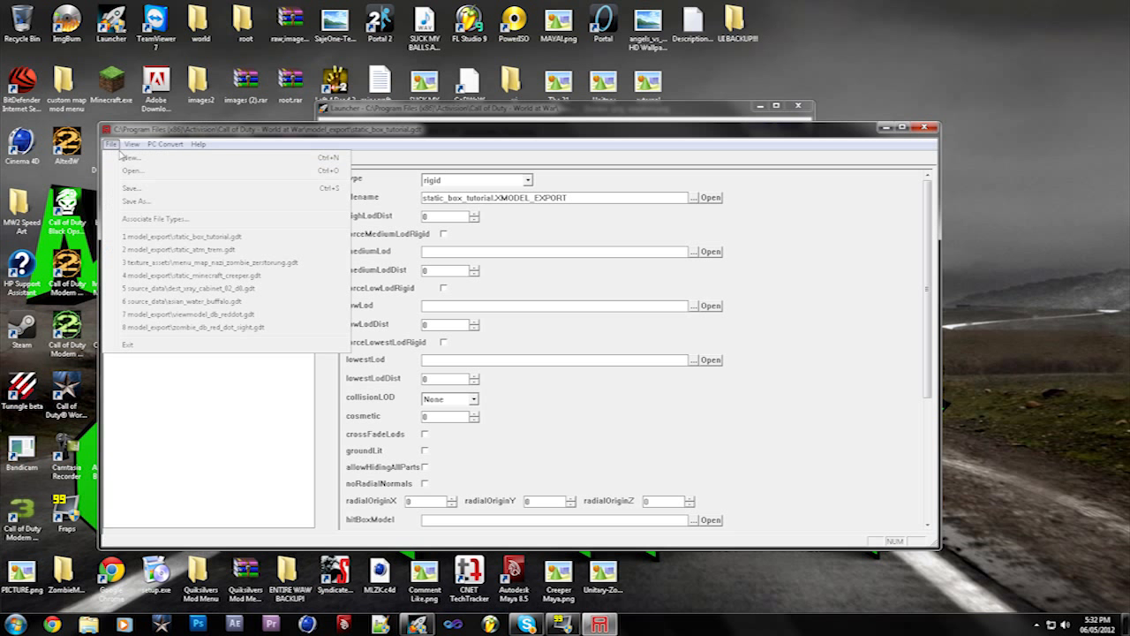
{"action": "left_click", "coordinate": [131, 191]}
{"action": "left_click", "coordinate": [109, 143]}
{"action": "left_click", "coordinate": [132, 191]}
{"action": "left_click", "coordinate": [924, 128]}
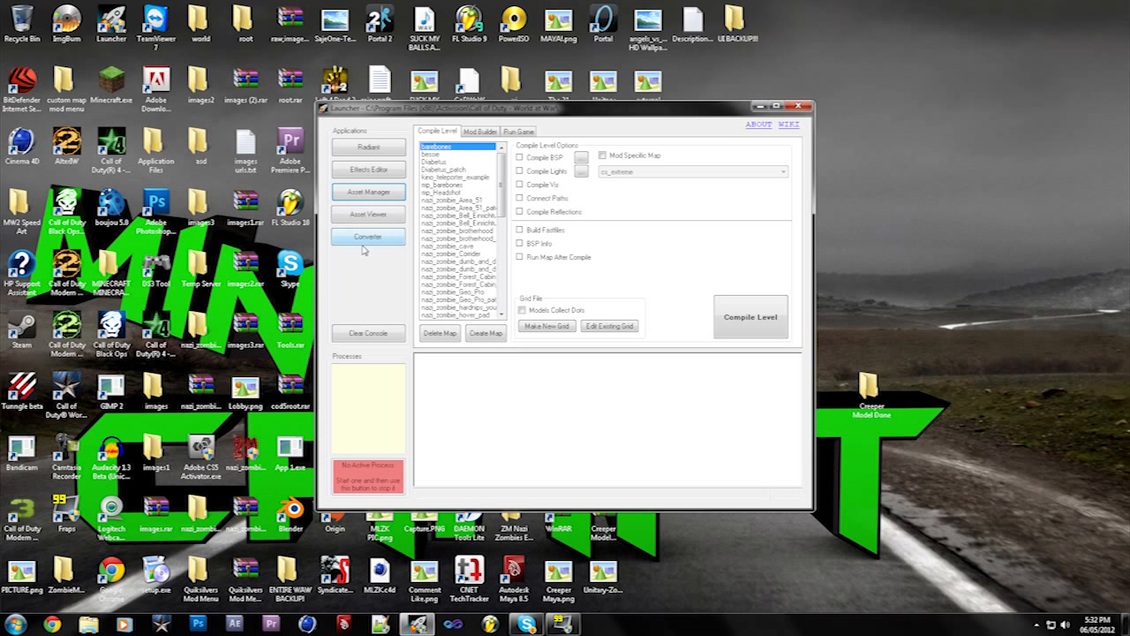
Step: Open Asset Viewer, filter the model list by static_, and preview default_static_model from another angle
{"action": "left_click", "coordinate": [370, 219]}
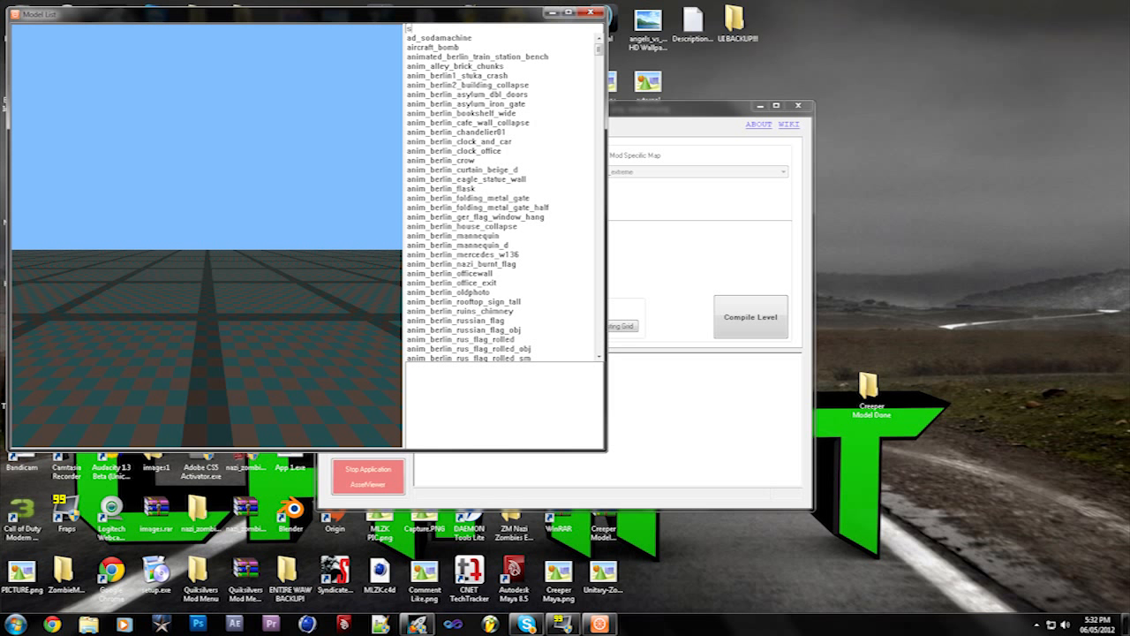
{"action": "type", "text": "tat"}
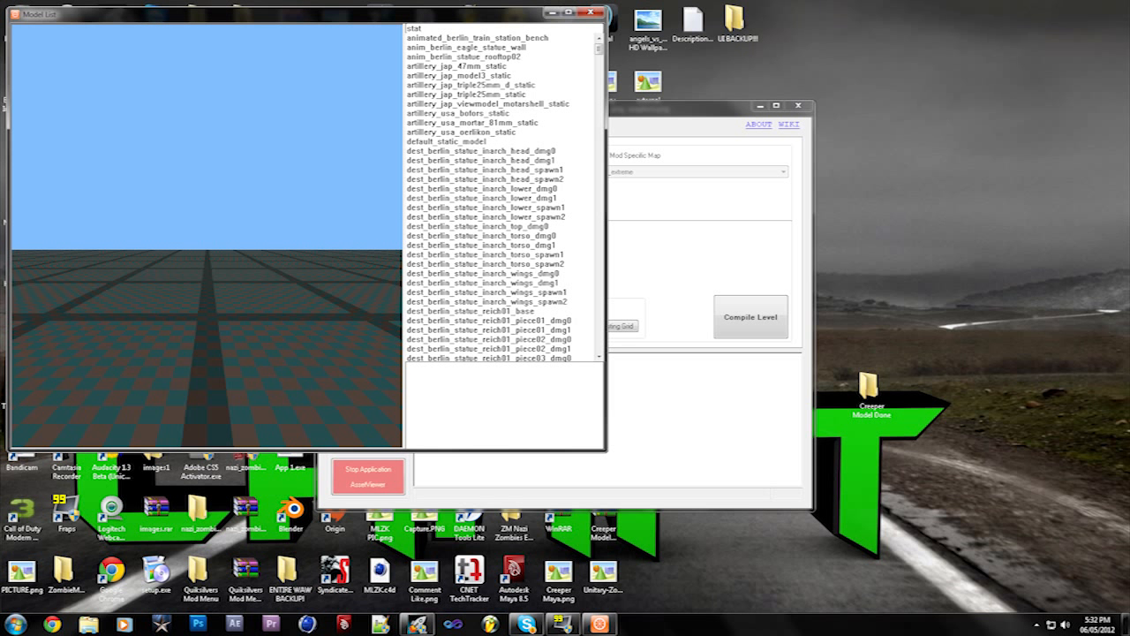
{"action": "type", "text": "ic"}
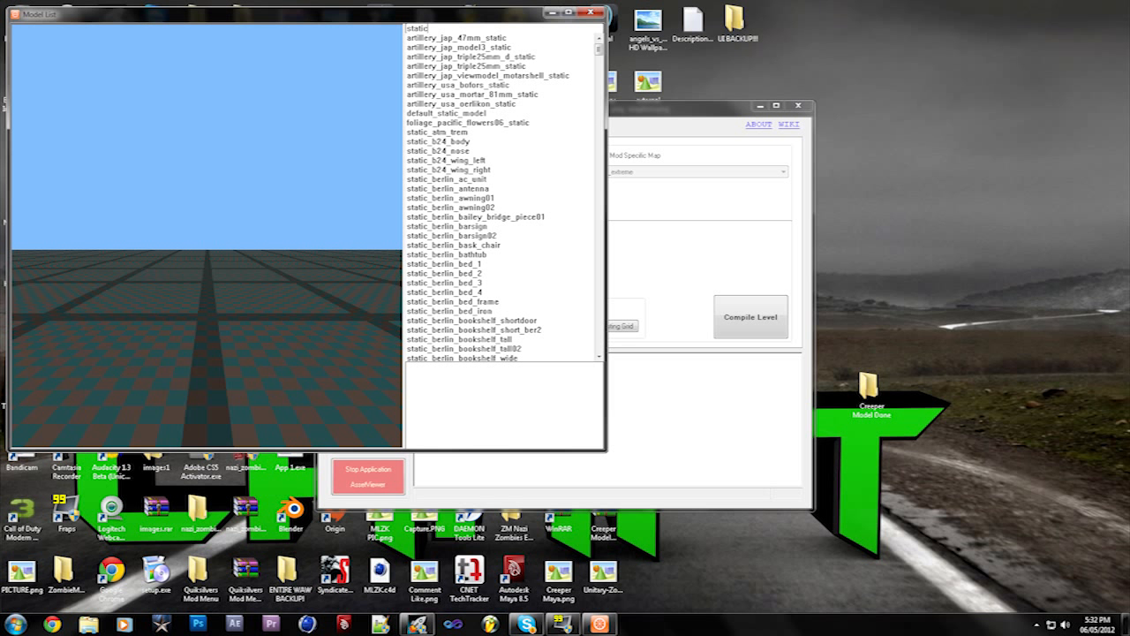
{"action": "type", "text": "_"}
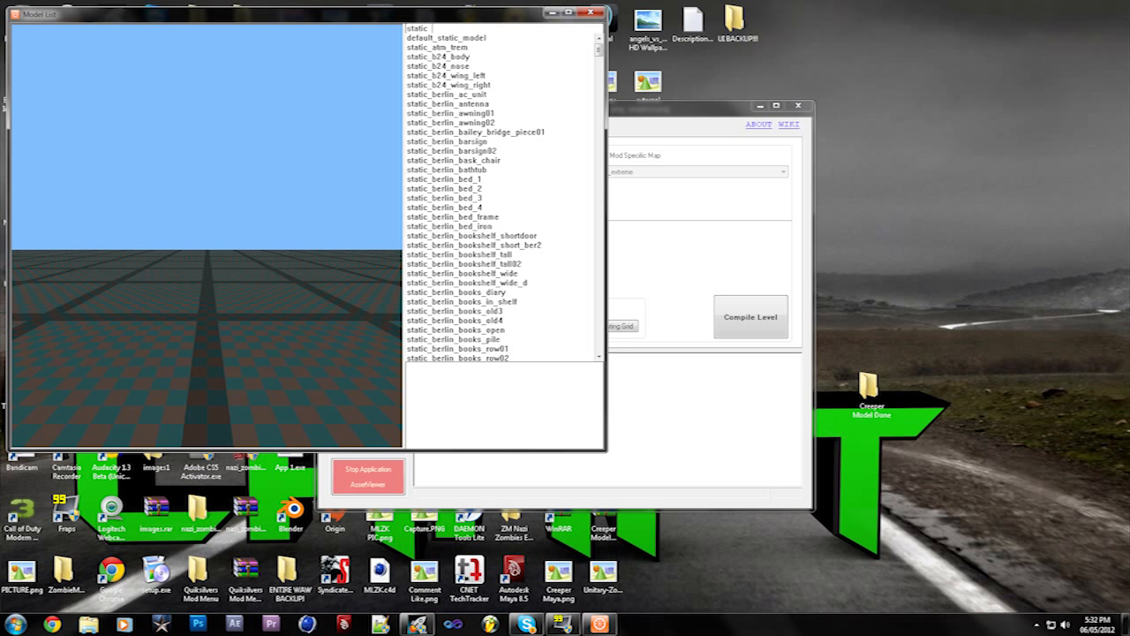
{"action": "left_click", "coordinate": [439, 37]}
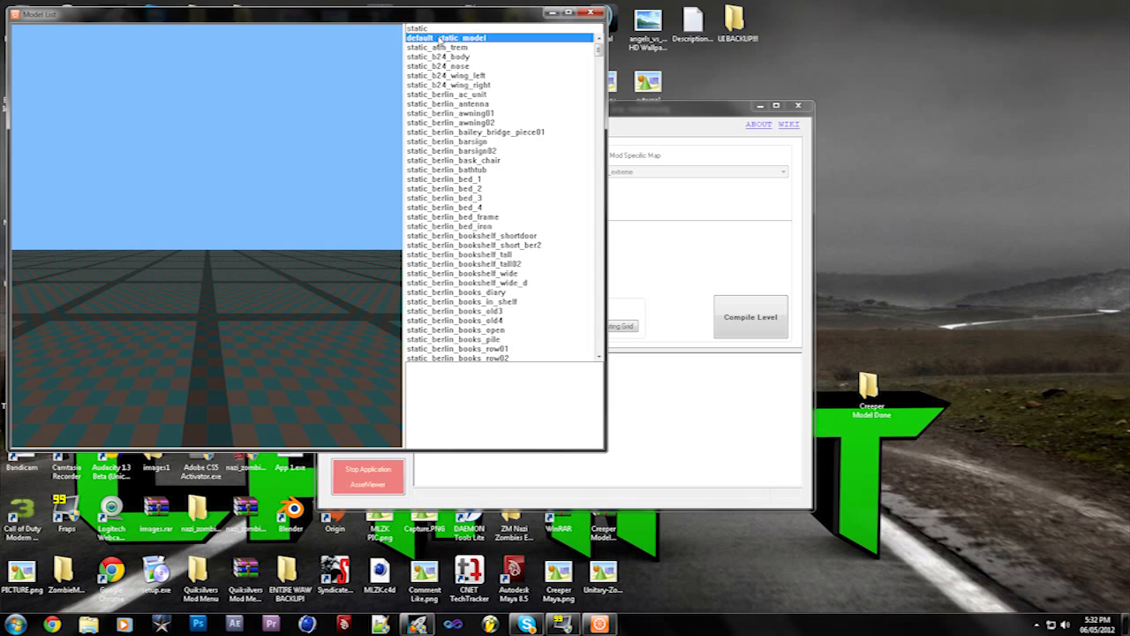
{"action": "left_click_drag", "start_coordinate": [349, 71], "coordinate": [335, 177]}
{"action": "right_click_drag", "start_coordinate": [336, 177], "coordinate": [404, 66]}
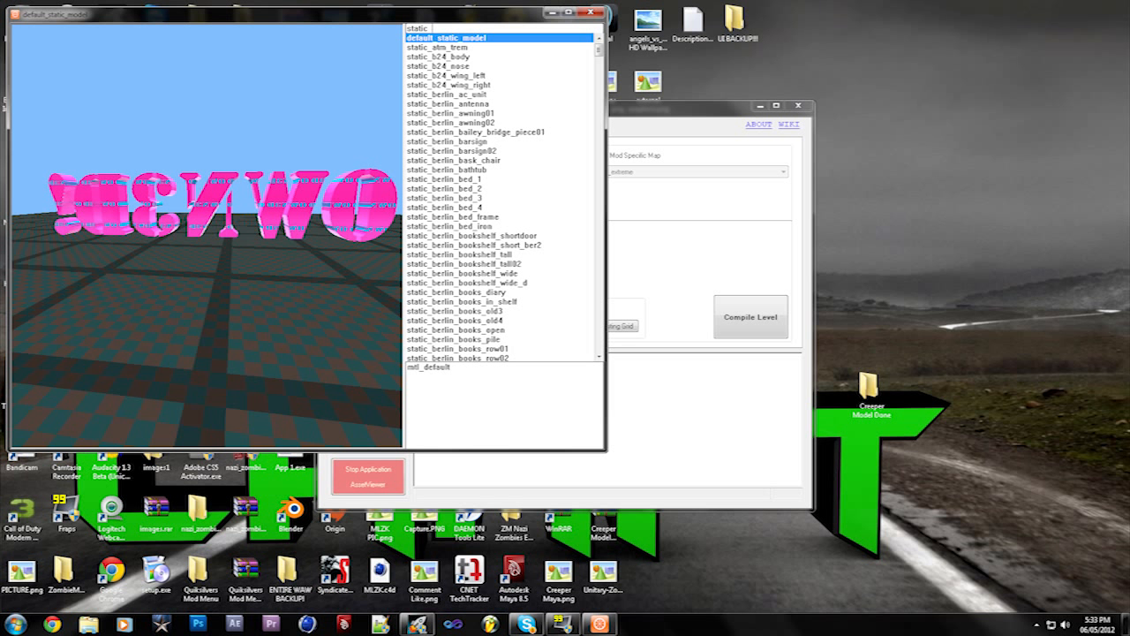
Step: Try to find the exported box by filtering the model list by static_tes
{"action": "type", "text": "t"}
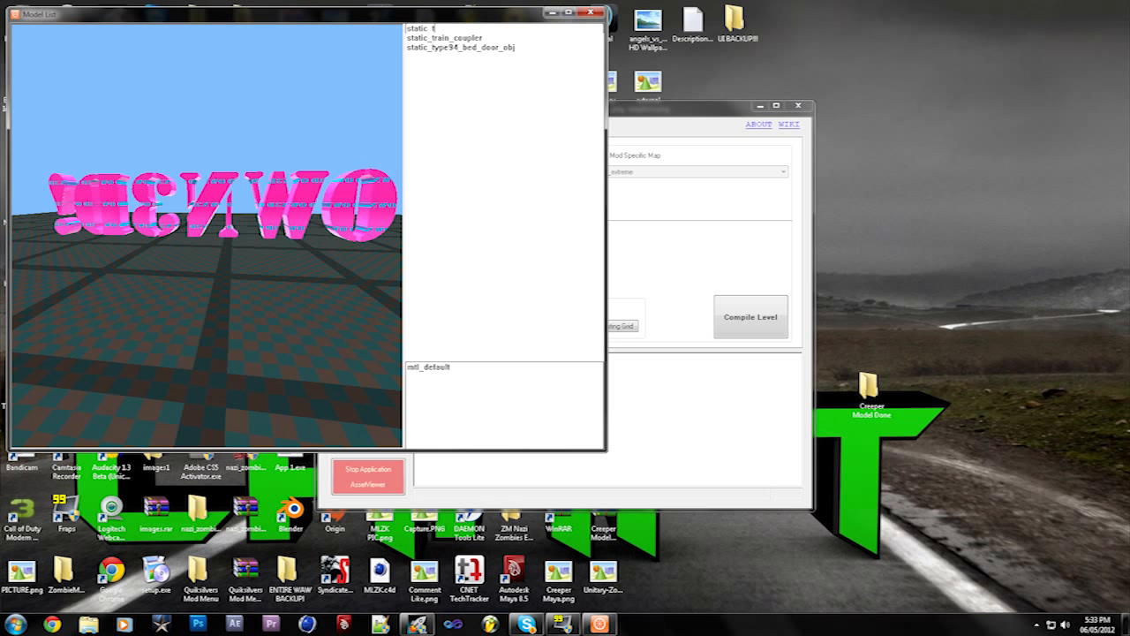
{"action": "type", "text": "e"}
{"action": "key", "text": "BackSpace"}
{"action": "type", "text": "es"}
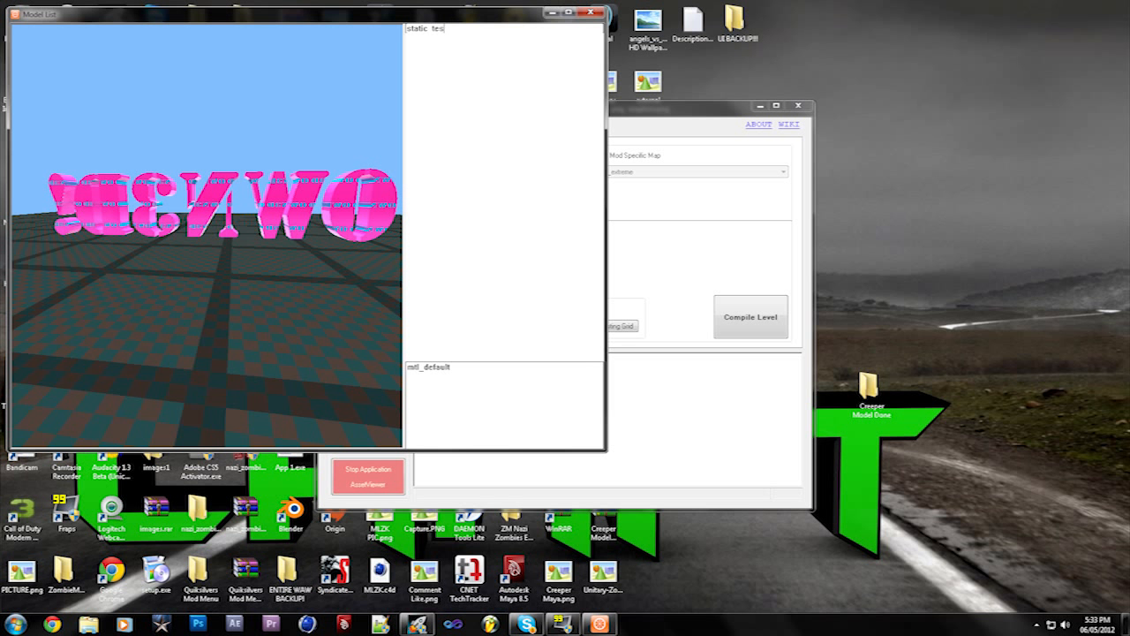
{"action": "key", "text": "BackSpace"}
{"action": "key", "text": "BackSpace"}
{"action": "key", "text": "BackSpace"}
{"action": "key", "text": "BackSpace"}
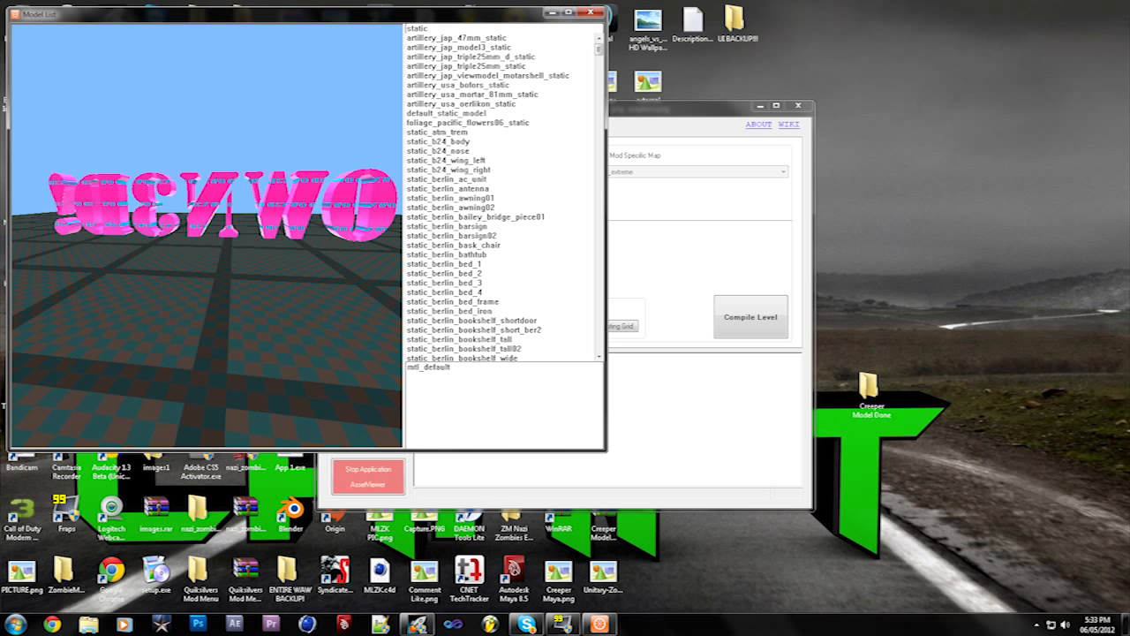
{"action": "left_click", "coordinate": [654, 492]}
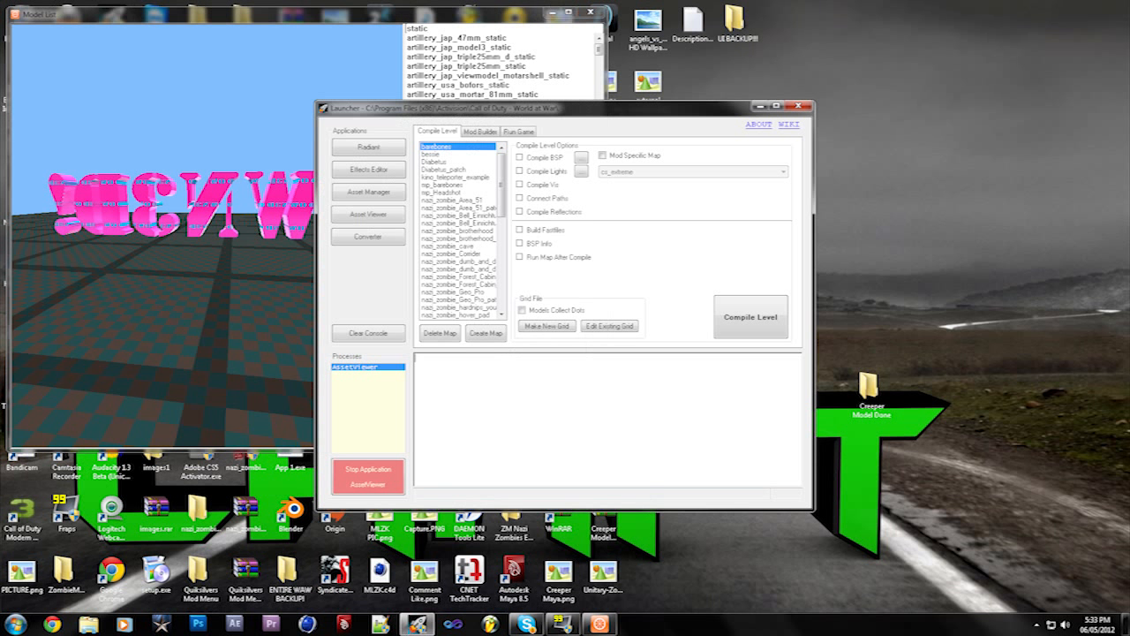
{"action": "left_click", "coordinate": [367, 198]}
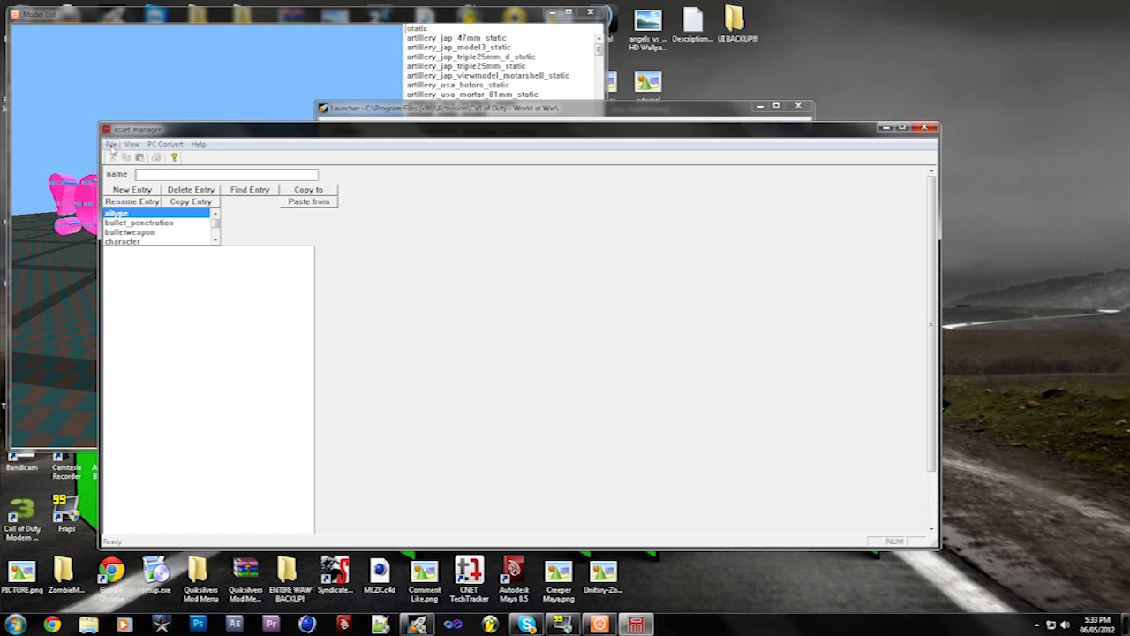
{"action": "left_click", "coordinate": [112, 145]}
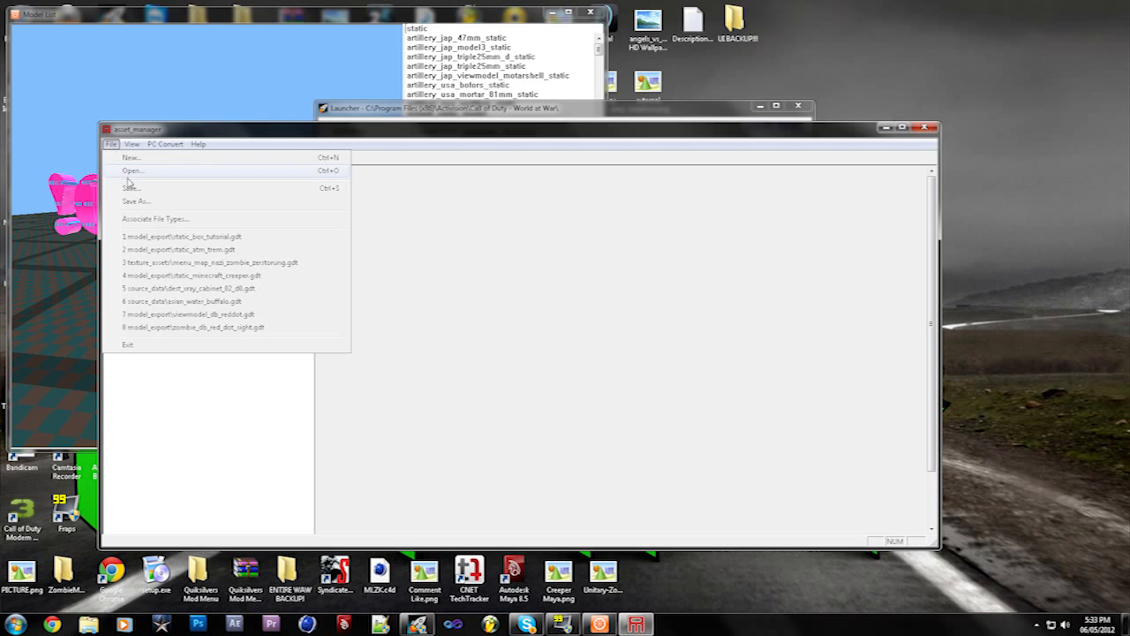
{"action": "left_click", "coordinate": [923, 126]}
Step: Filter the model list by static_box, load static_box_tutorial, and inspect the box up close from several angles
{"action": "left_click", "coordinate": [413, 25]}
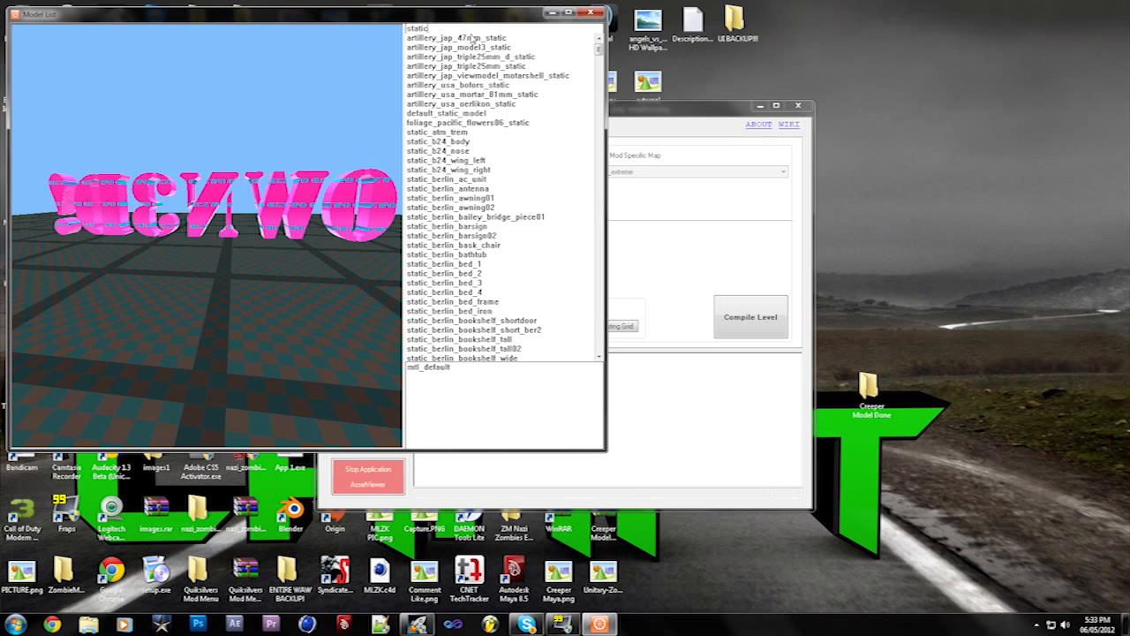
{"action": "type", "text": "static_box"}
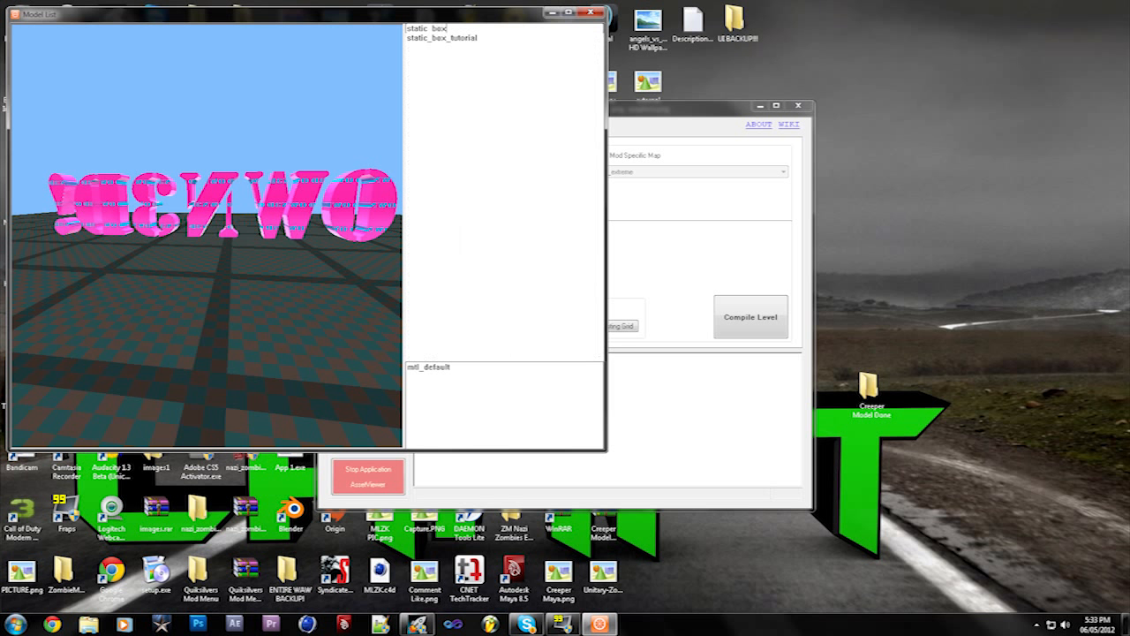
{"action": "left_click", "coordinate": [475, 39]}
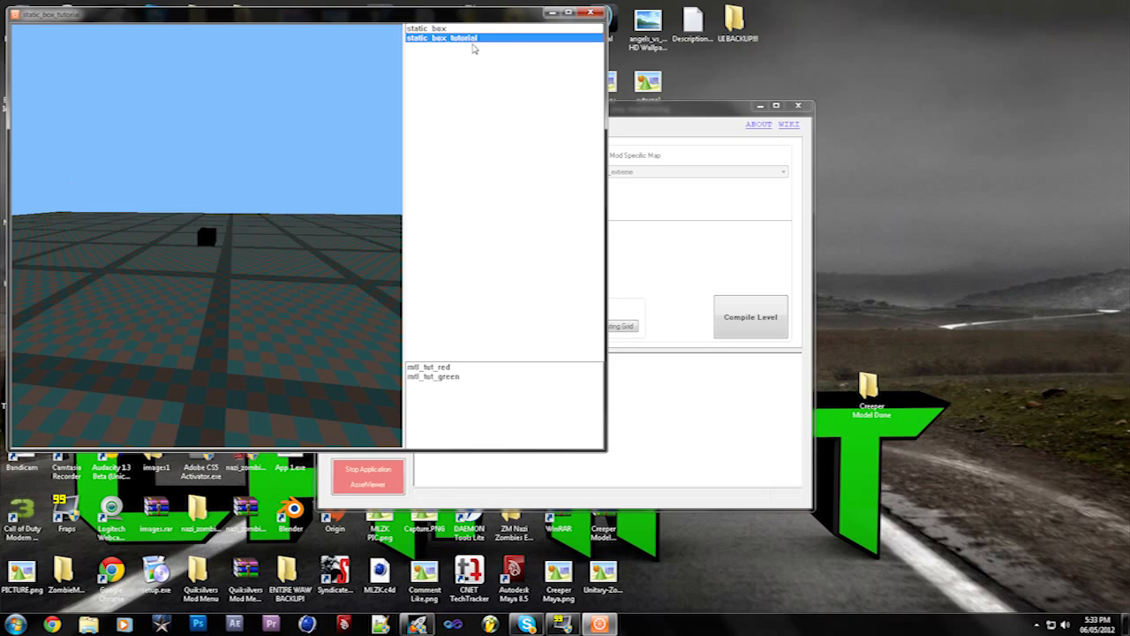
{"action": "mouse_move", "coordinate": [285, 181]}
{"action": "left_mouse_down"}
{"action": "mouse_move", "coordinate": [285, 291]}
{"action": "mouse_move", "coordinate": [285, 180]}
{"action": "left_mouse_up"}
{"action": "mouse_move", "coordinate": [285, 180]}
{"action": "right_mouse_down"}
{"action": "mouse_move", "coordinate": [285, 118]}
{"action": "mouse_move", "coordinate": [285, 180]}
{"action": "mouse_move", "coordinate": [285, 163]}
{"action": "right_mouse_up"}
{"action": "left_click_drag", "start_coordinate": [285, 162], "coordinate": [260, 257]}
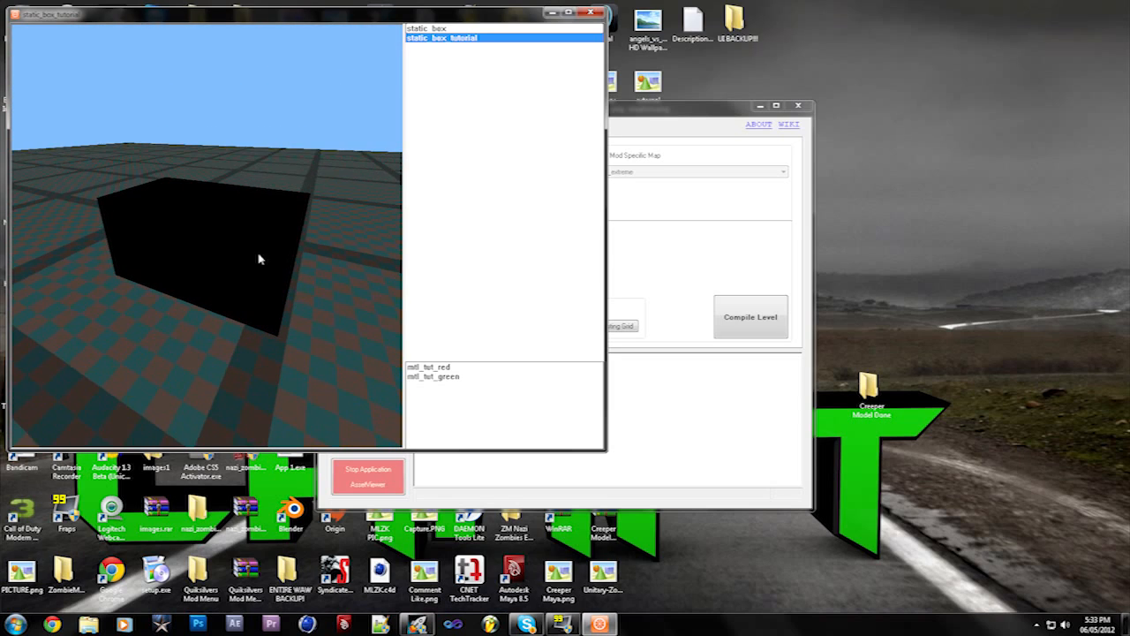
Step: Close Asset Viewer and the Launcher, and start Autodesk Maya 8.5
{"action": "left_click", "coordinate": [596, 12]}
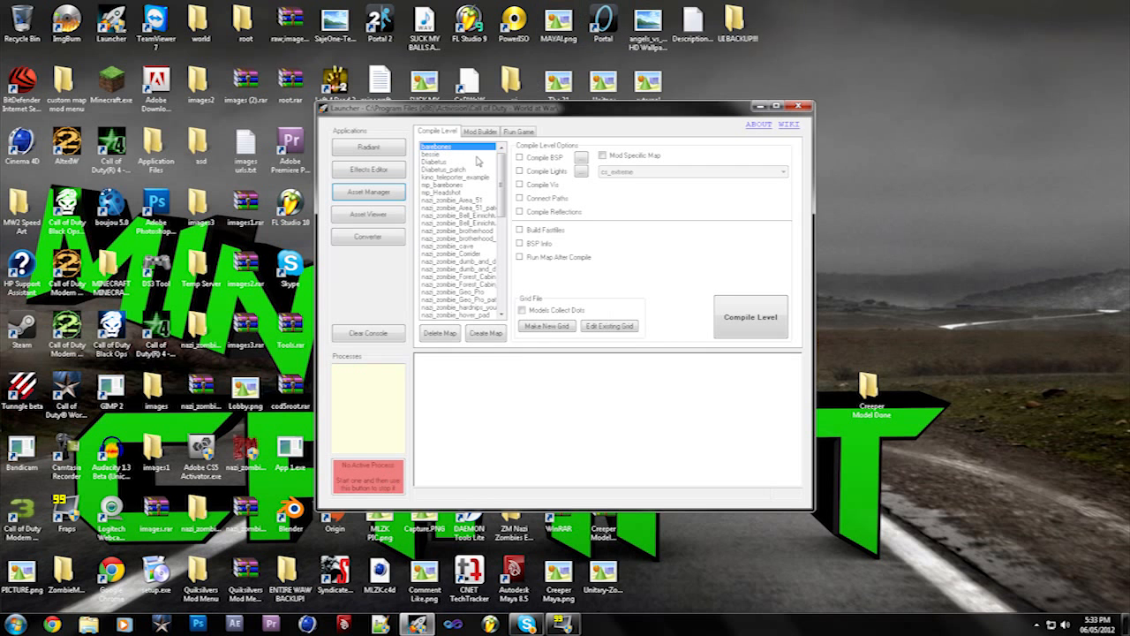
{"action": "left_click", "coordinate": [760, 107]}
{"action": "left_click", "coordinate": [416, 623]}
{"action": "left_click", "coordinate": [480, 130]}
{"action": "left_click", "coordinate": [437, 132]}
{"action": "left_click", "coordinate": [797, 107]}
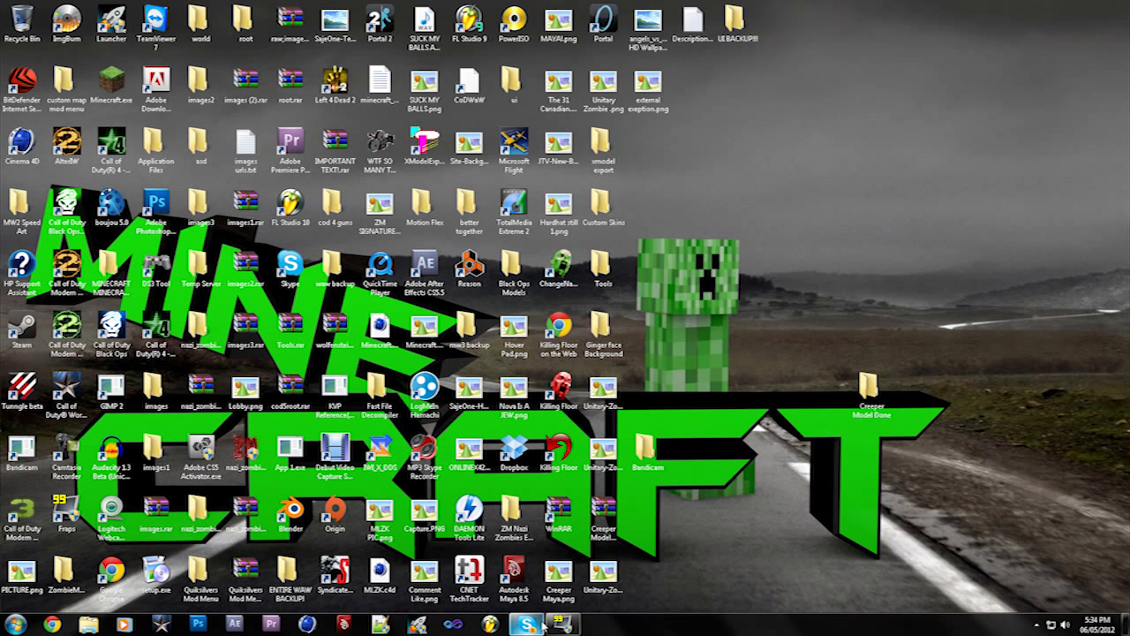
{"action": "left_click", "coordinate": [343, 625]}
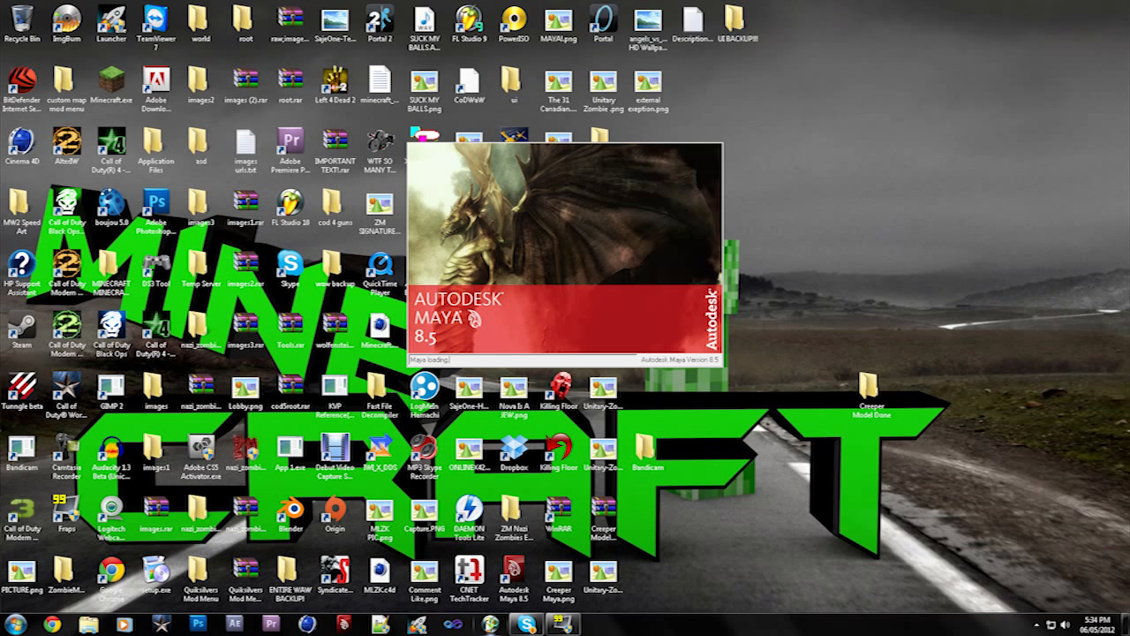
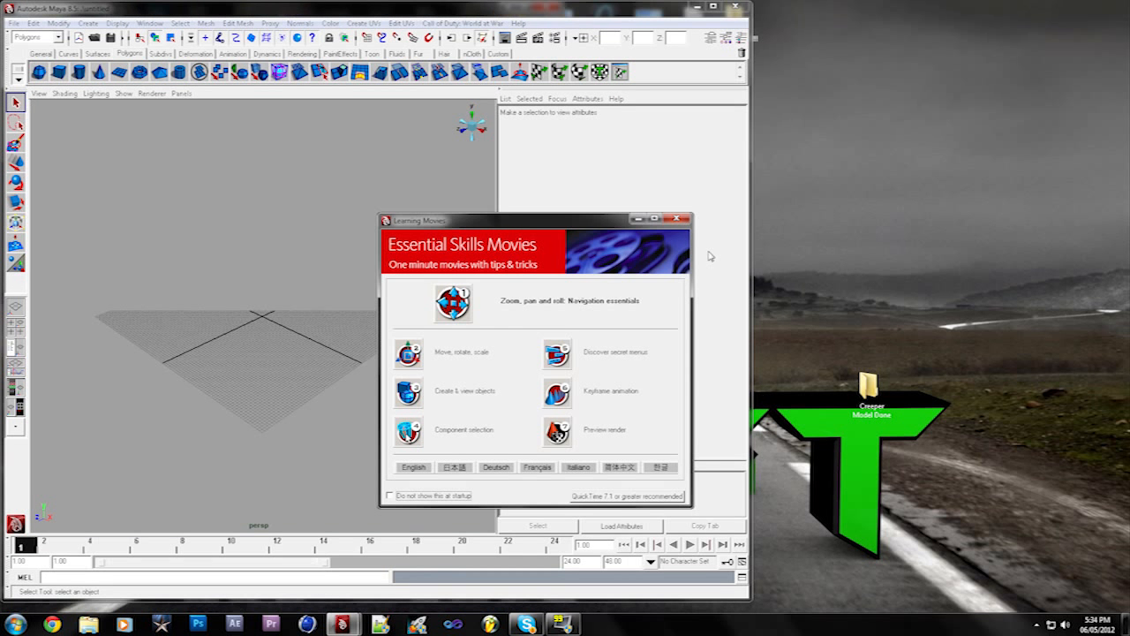
Step: Dismiss the Learning Movies window, maximize Maya, and open the scene TEST TUTORIAL.mb
{"action": "left_click", "coordinate": [676, 218]}
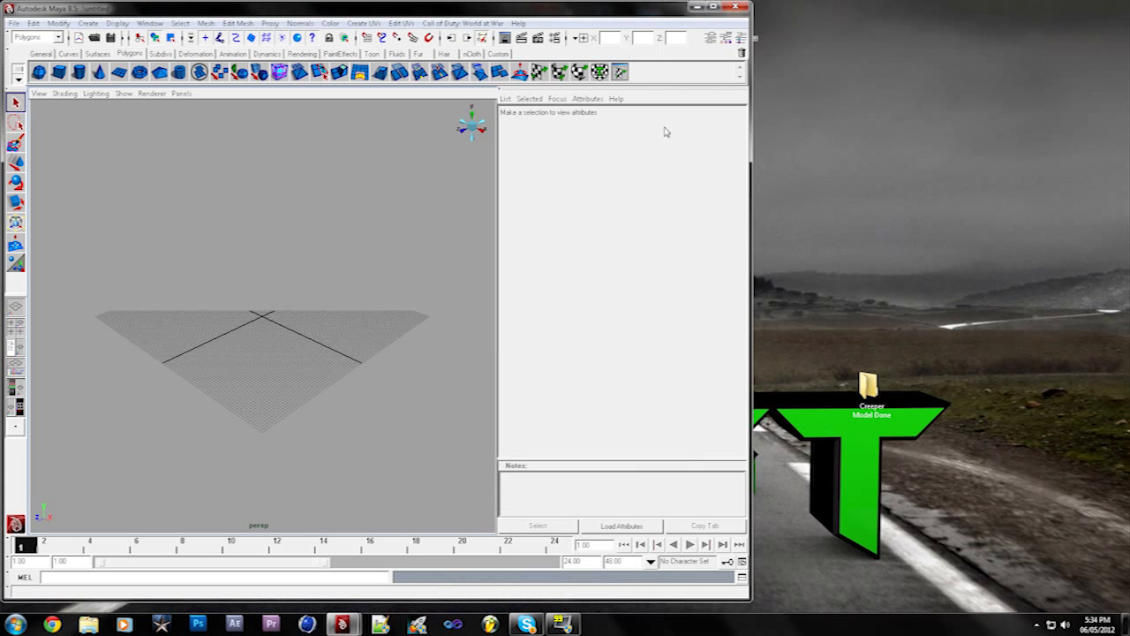
{"action": "left_click", "coordinate": [713, 7]}
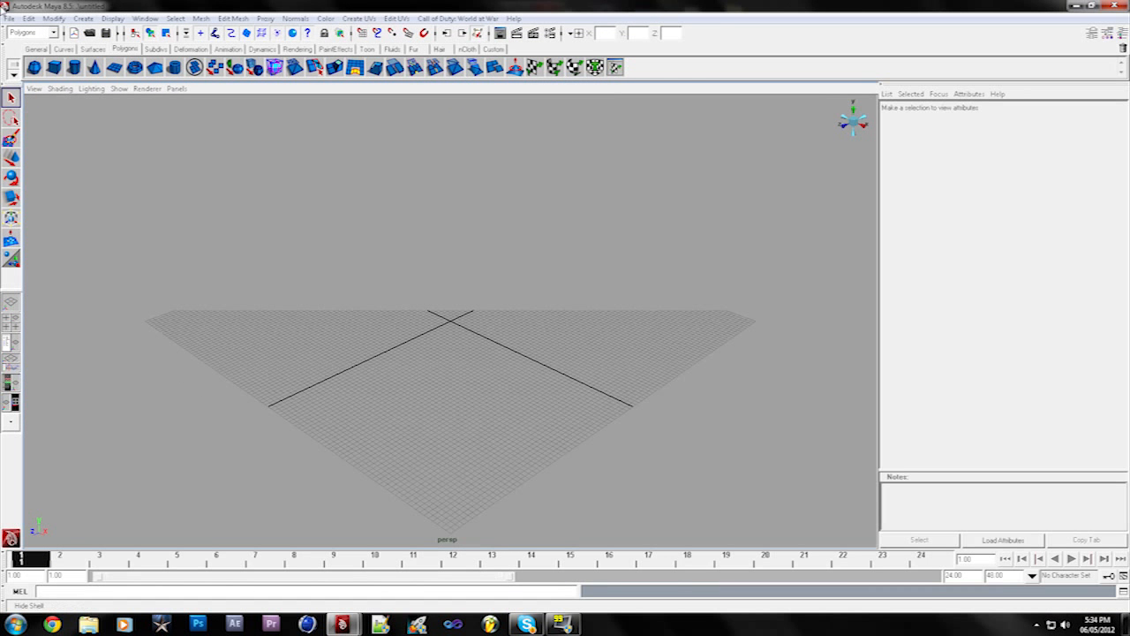
{"action": "left_click", "coordinate": [12, 18]}
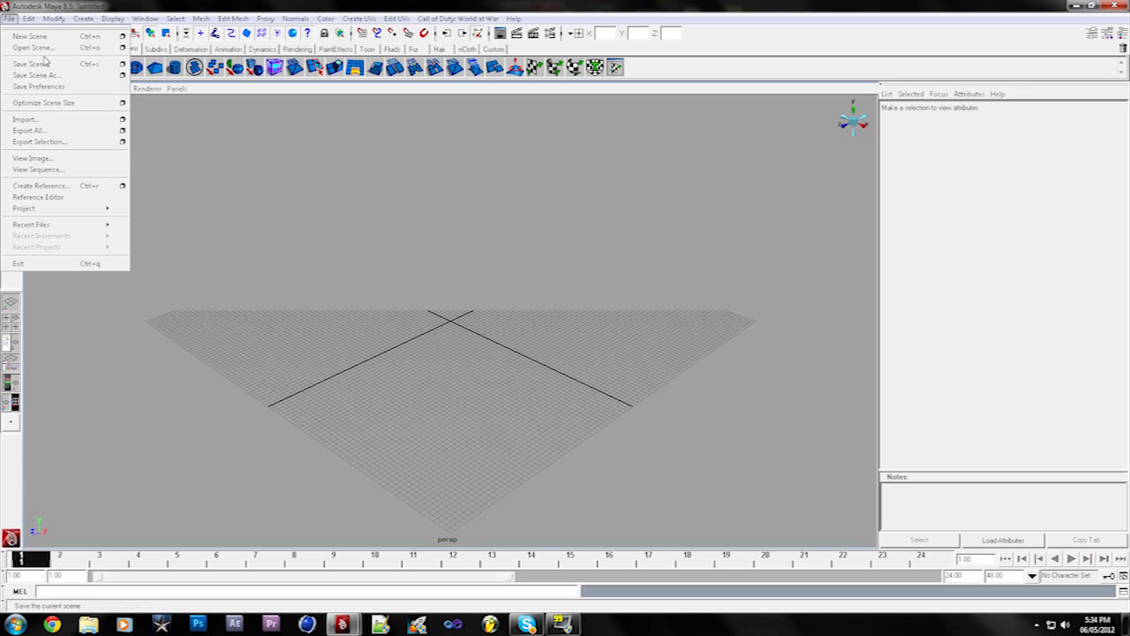
{"action": "left_click", "coordinate": [48, 49]}
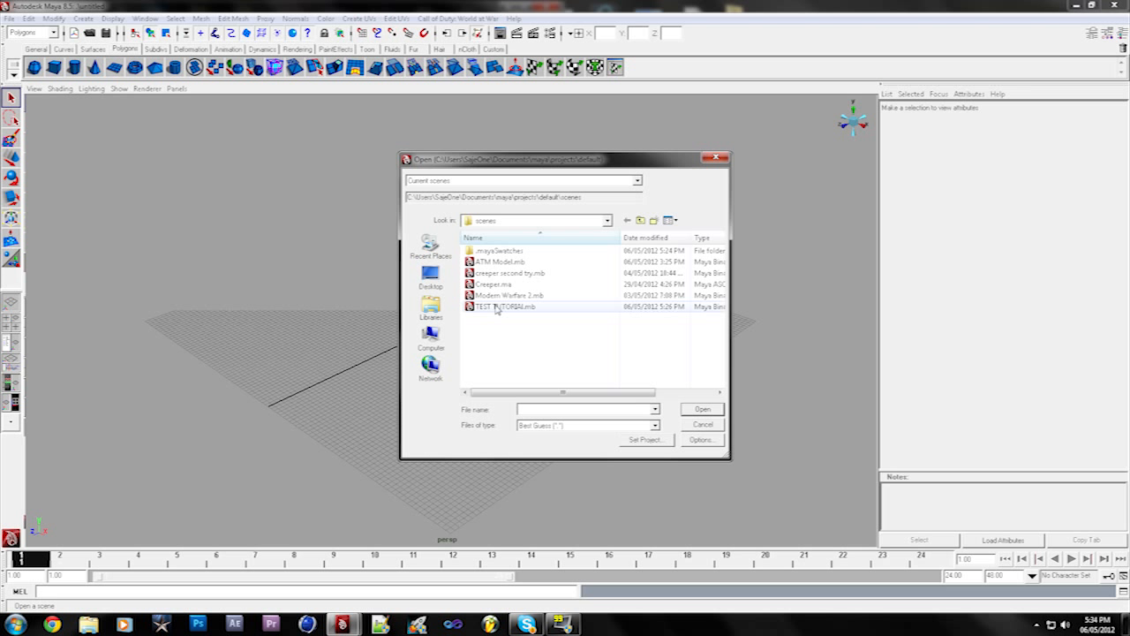
{"action": "left_click", "coordinate": [496, 306]}
{"action": "left_click", "coordinate": [702, 410]}
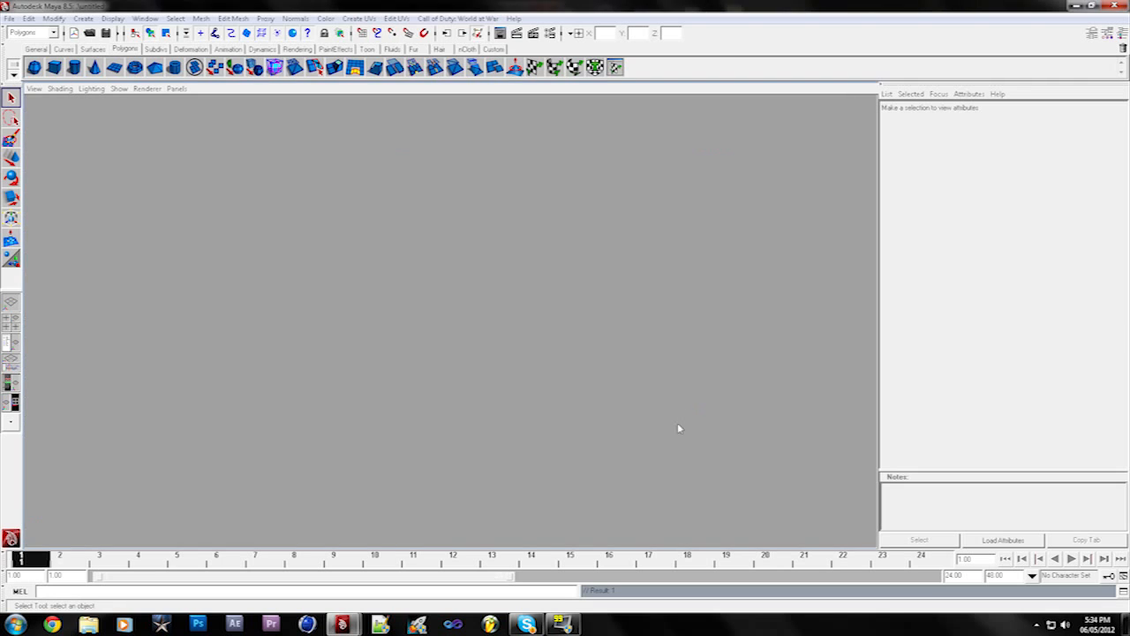
Step: Select the box and open the Color Set Editor for it
{"action": "scroll", "coordinate": [438, 276], "scroll_direction": "up", "scroll_amount": 3}
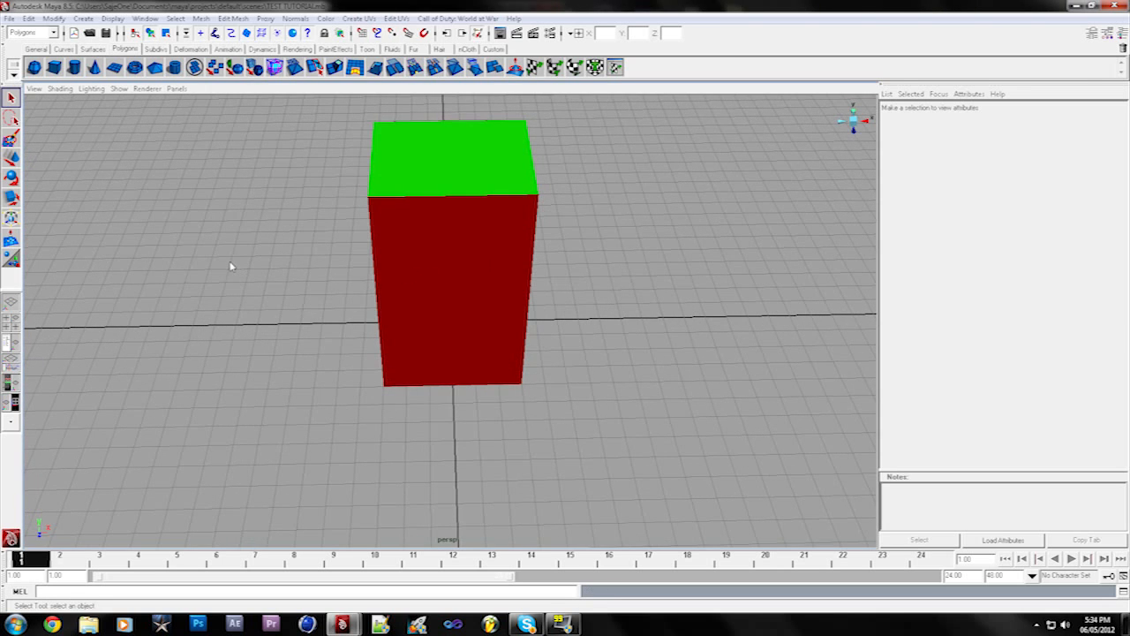
{"action": "left_click_drag", "start_coordinate": [282, 283], "coordinate": [314, 296], "text": "alt"}
{"action": "left_click", "coordinate": [426, 257]}
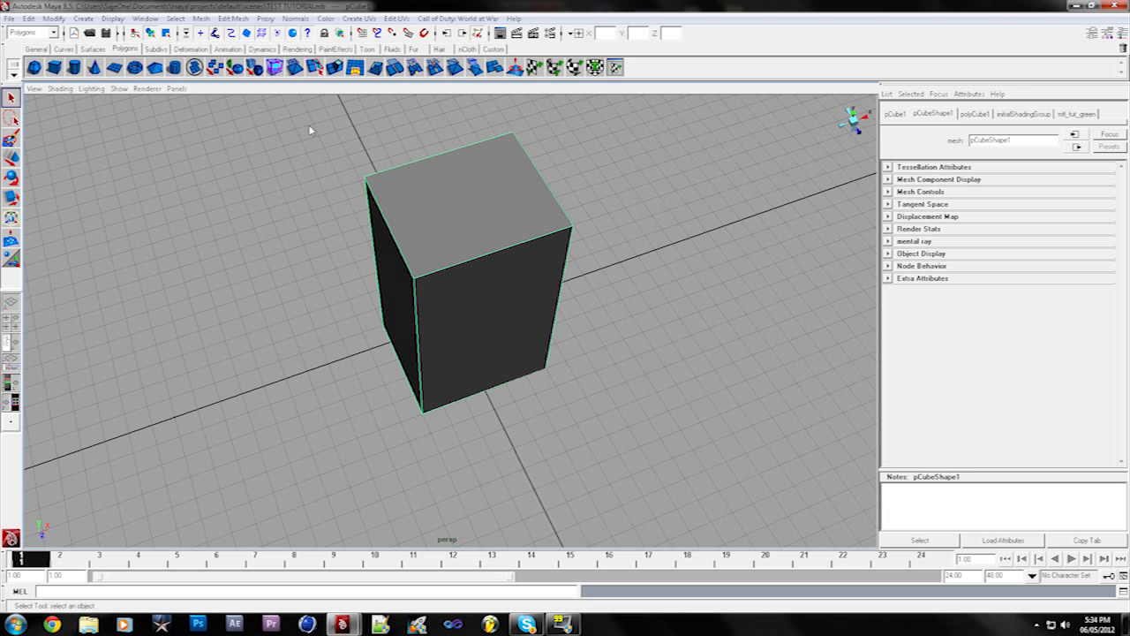
{"action": "right_click", "coordinate": [447, 230]}
{"action": "right_click_drag", "start_coordinate": [446, 228], "coordinate": [482, 214]}
{"action": "right_click", "coordinate": [428, 245]}
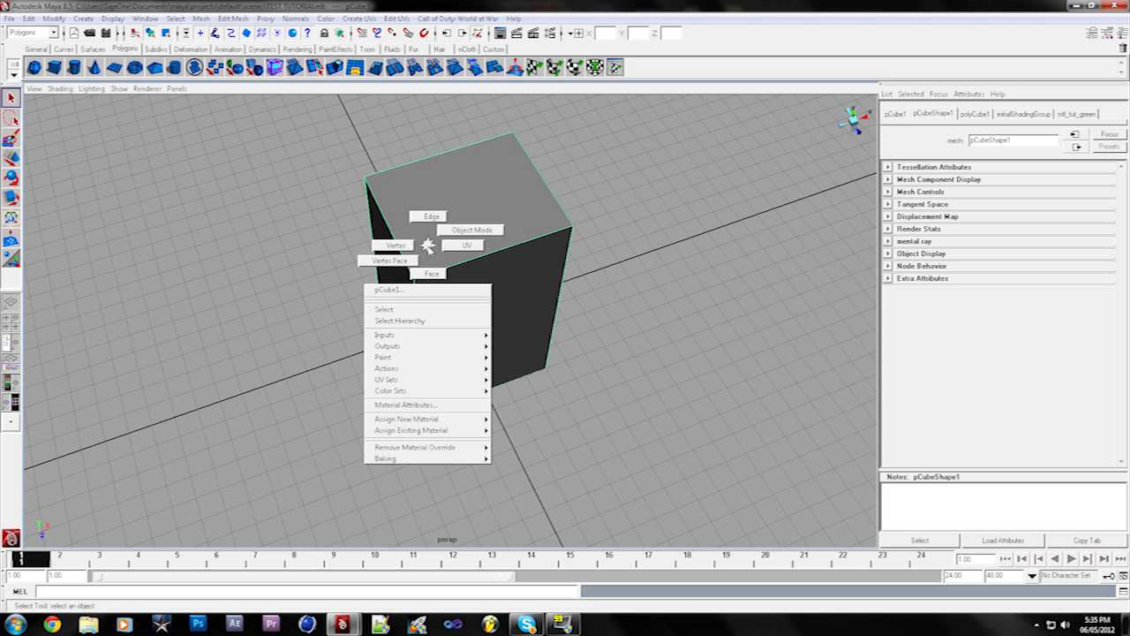
{"action": "mouse_move", "coordinate": [419, 394]}
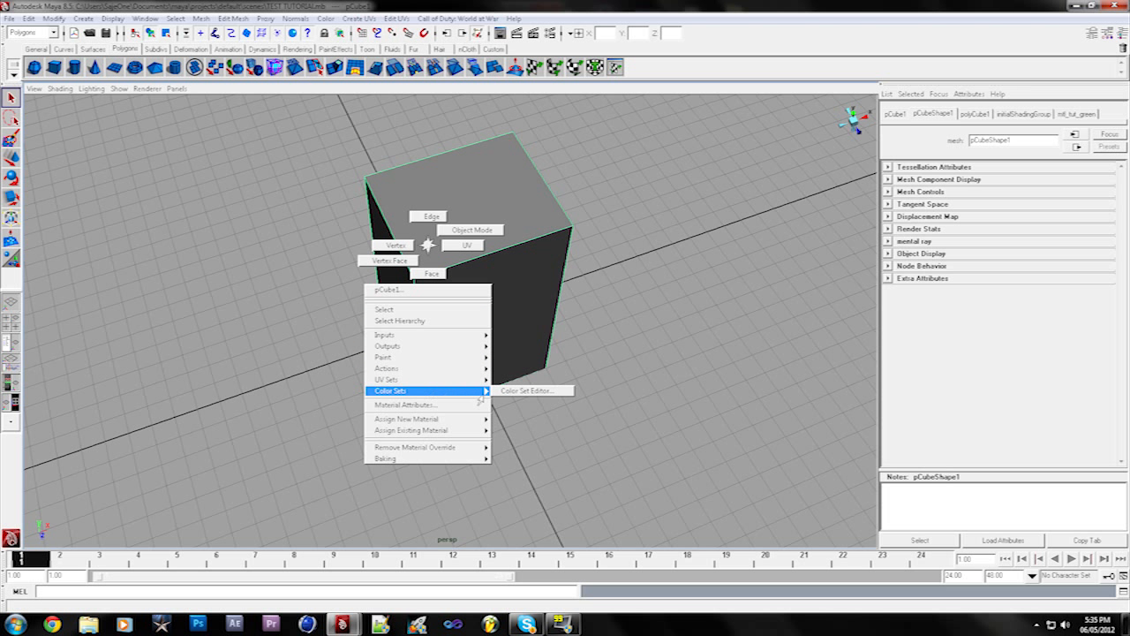
{"action": "left_click", "coordinate": [514, 393]}
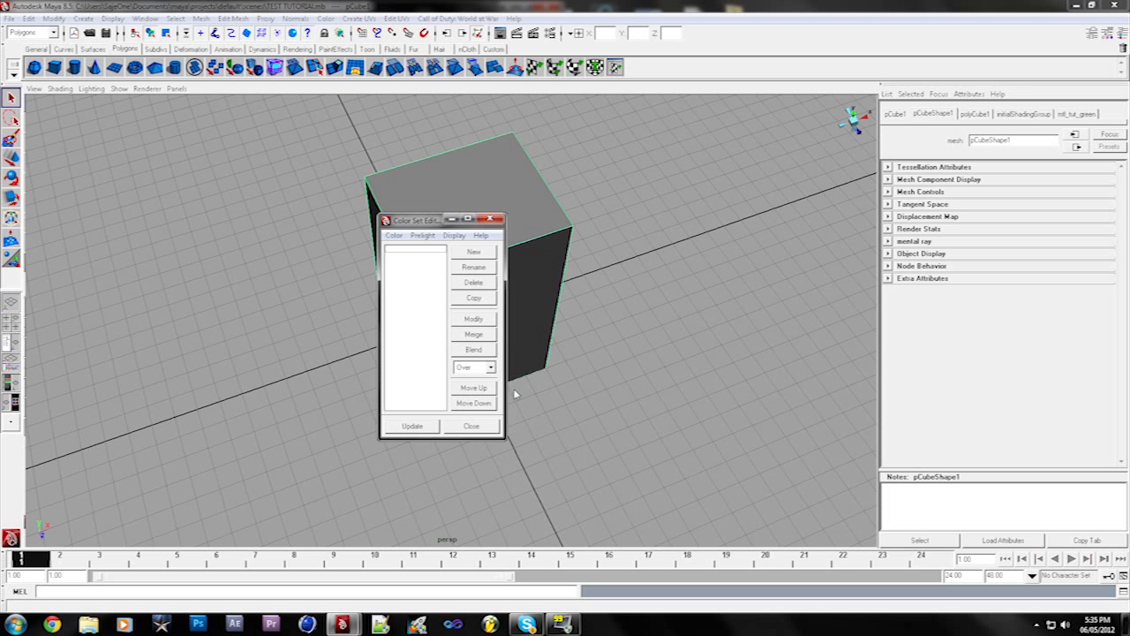
Step: Apply white vertex color with alpha 1 to the box using Replace color on all channels, and close the Color Set Editor
{"action": "left_click", "coordinate": [393, 236]}
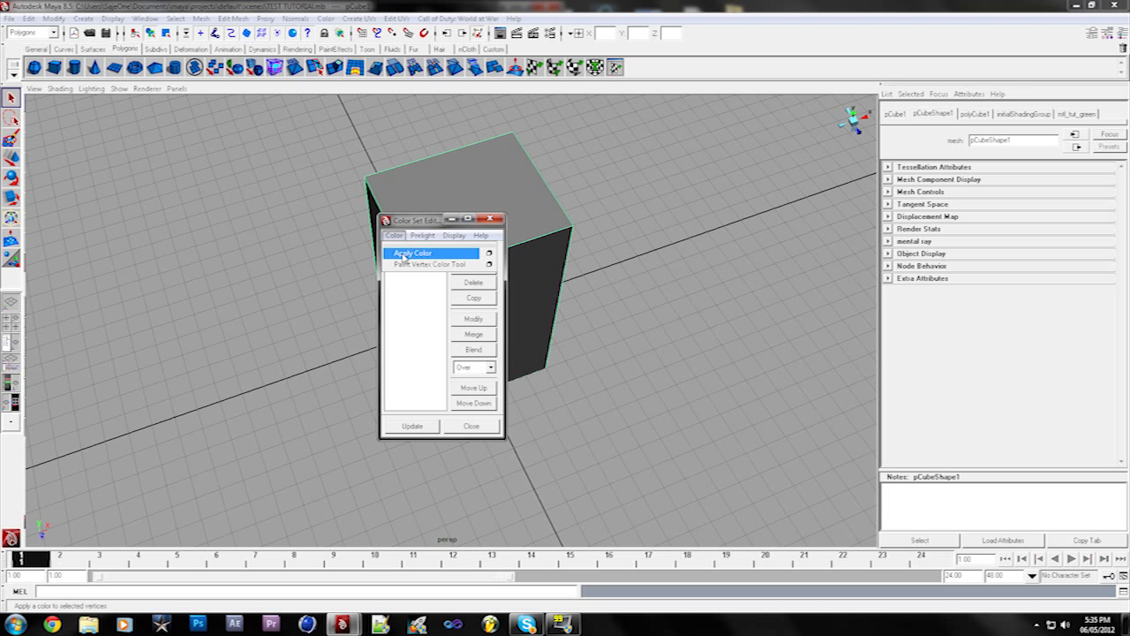
{"action": "left_click", "coordinate": [489, 254]}
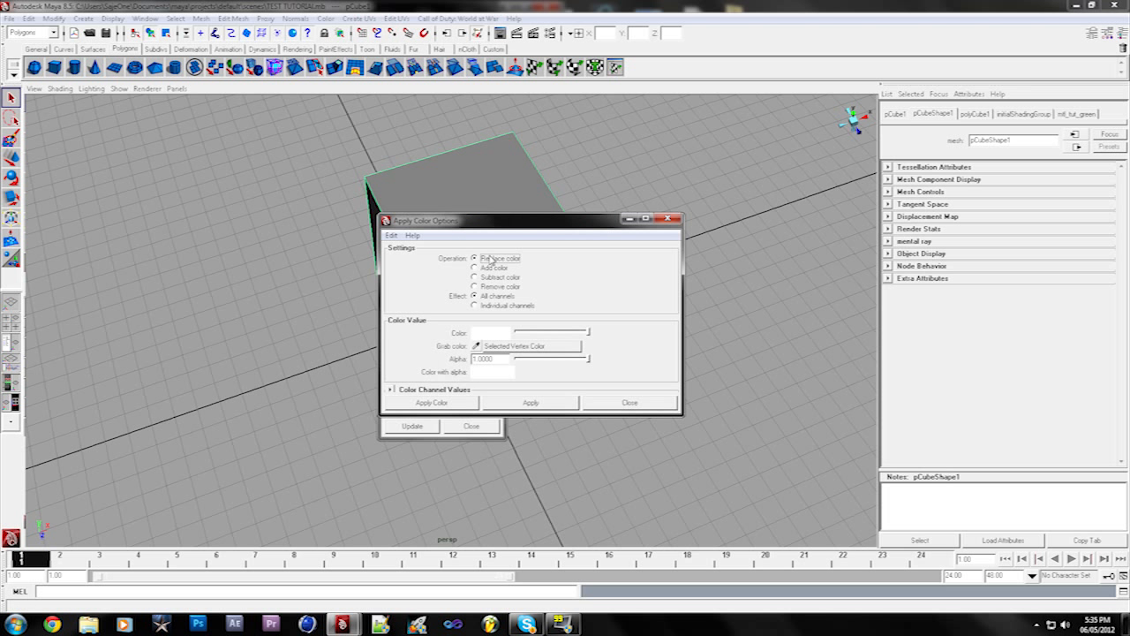
{"action": "left_click_drag", "start_coordinate": [589, 334], "coordinate": [620, 365]}
{"action": "left_click", "coordinate": [459, 404]}
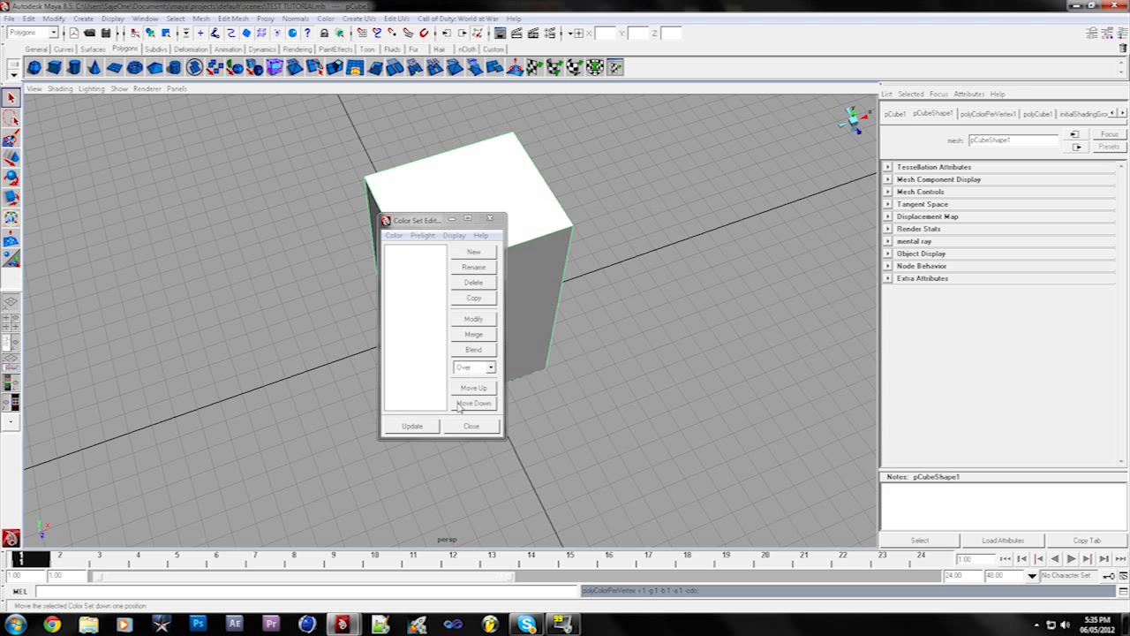
{"action": "left_click", "coordinate": [471, 427]}
Step: Check the box in plain shaded and textured display from several angles, leave it textured, and save the scene
{"action": "left_click", "coordinate": [341, 277]}
{"action": "left_click_drag", "start_coordinate": [303, 290], "coordinate": [338, 267], "text": "alt"}
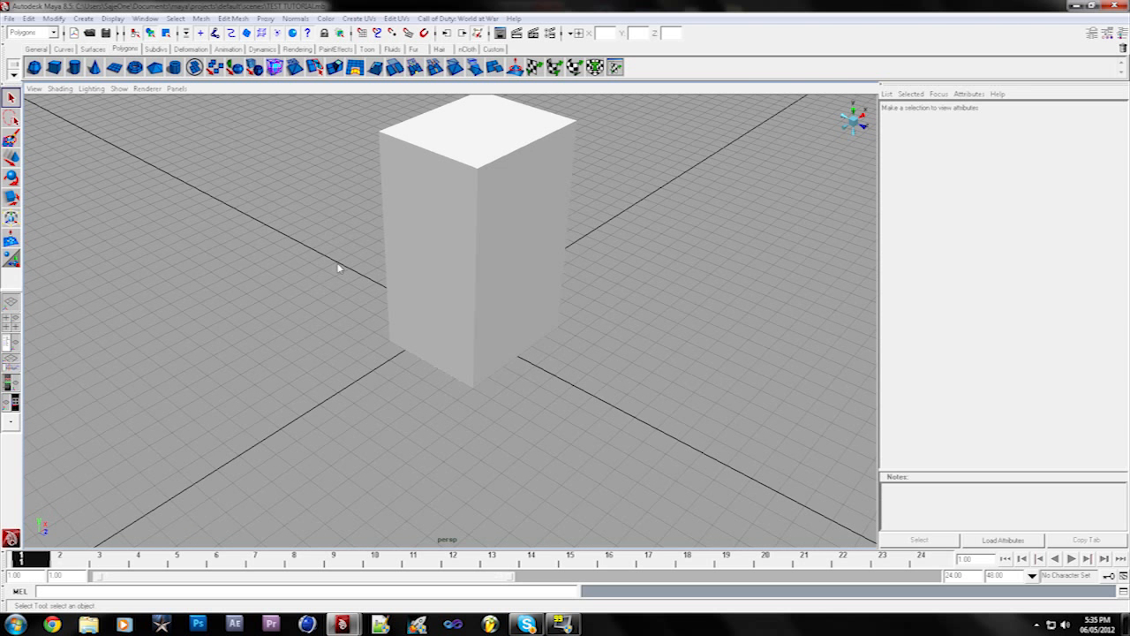
{"action": "key", "text": "6"}
{"action": "key", "text": "5"}
{"action": "left_click", "coordinate": [538, 228]}
{"action": "left_click", "coordinate": [335, 315]}
{"action": "key", "text": "6"}
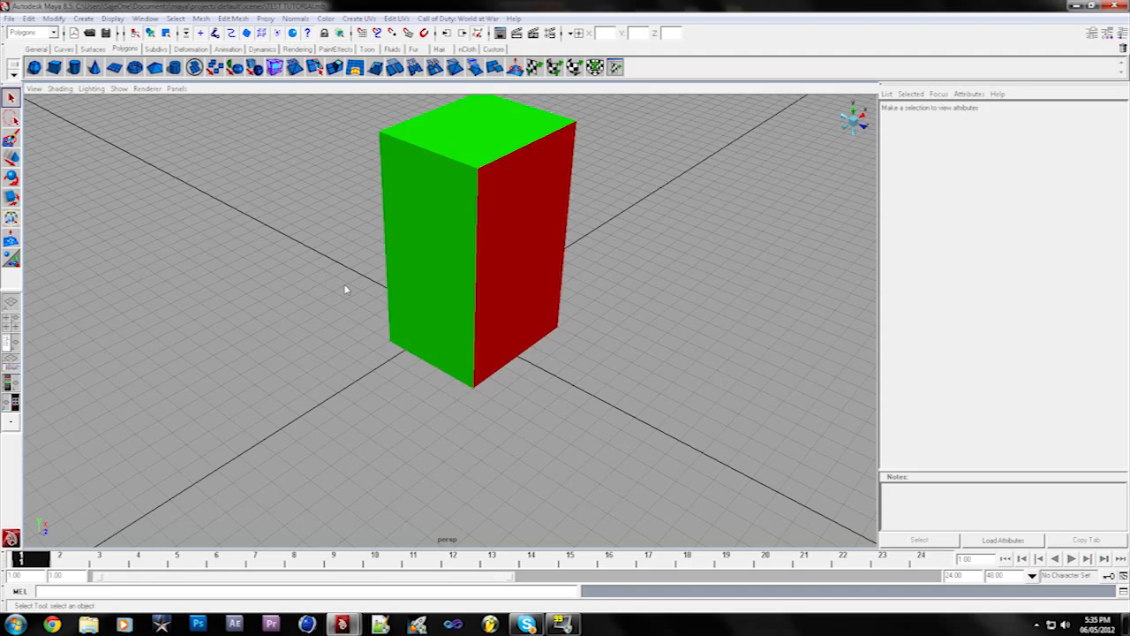
{"action": "left_click_drag", "start_coordinate": [654, 254], "coordinate": [62, 240], "text": "alt"}
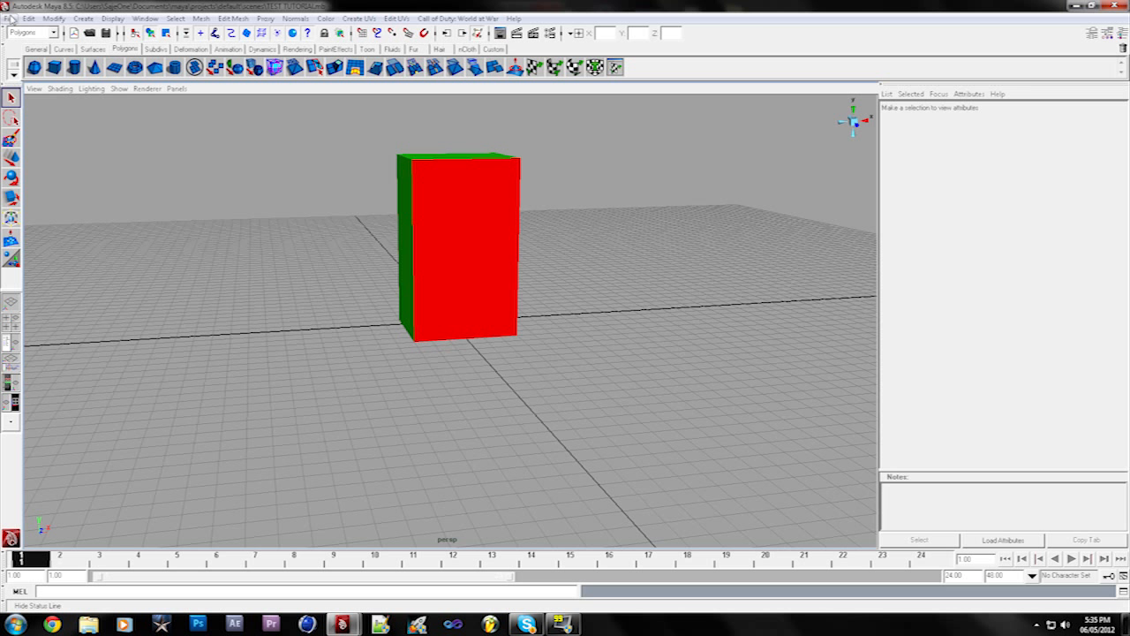
{"action": "left_click", "coordinate": [10, 17]}
{"action": "left_click", "coordinate": [29, 65]}
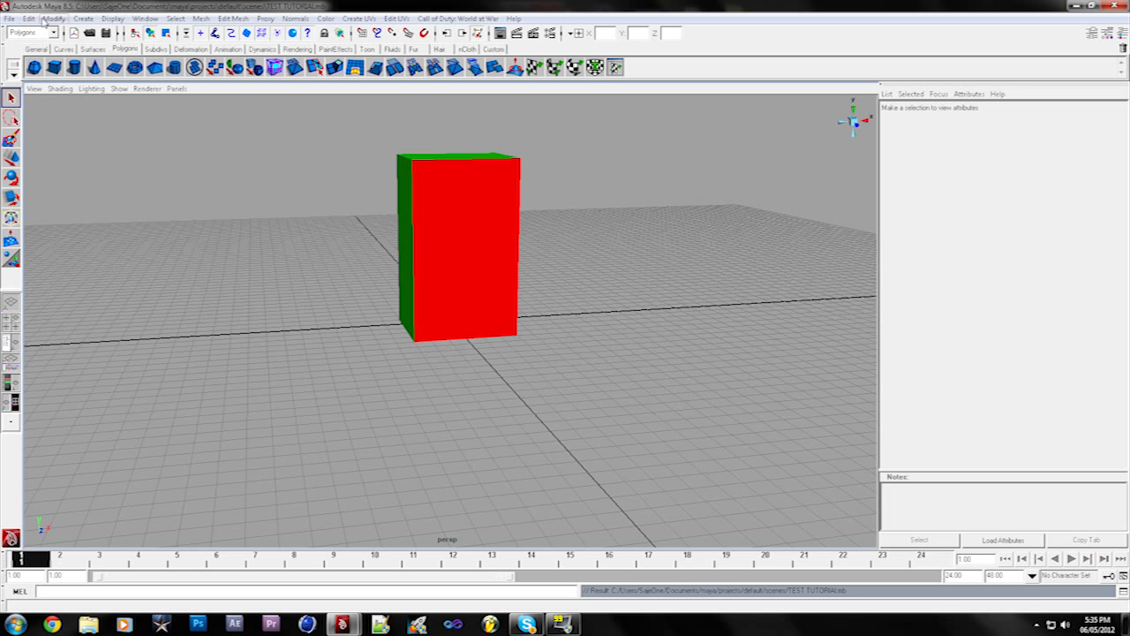
Step: Open the Call of Duty Model Exporter, add a second export entry, set its group color to Green, and enable the entry
{"action": "left_click", "coordinate": [485, 18]}
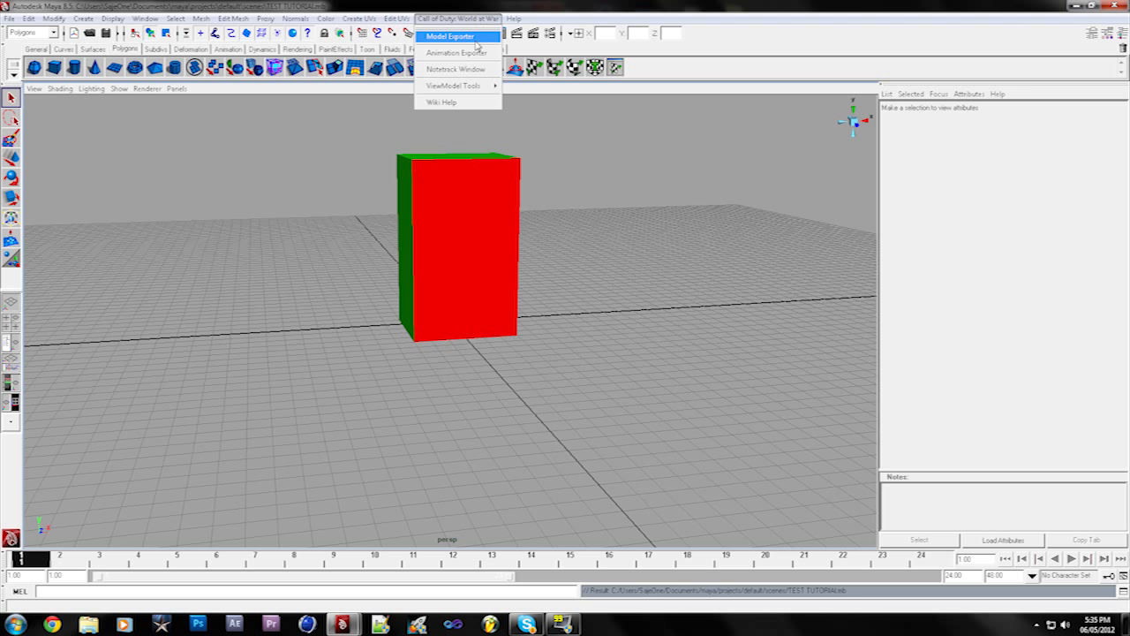
{"action": "left_click", "coordinate": [473, 37]}
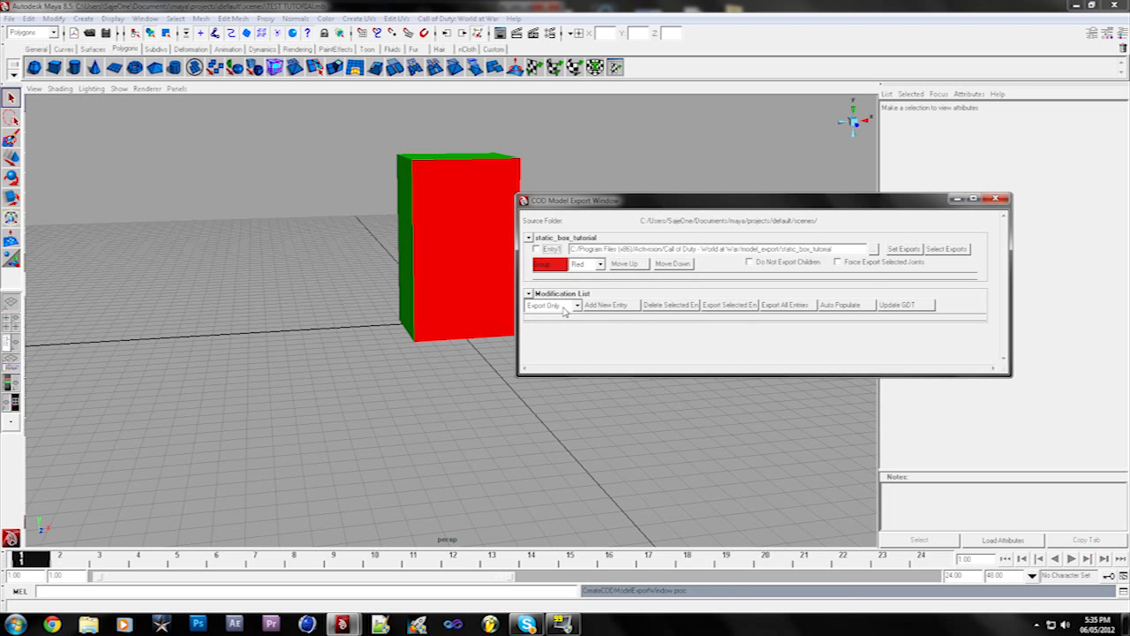
{"action": "left_click", "coordinate": [595, 306]}
{"action": "left_click", "coordinate": [580, 321]}
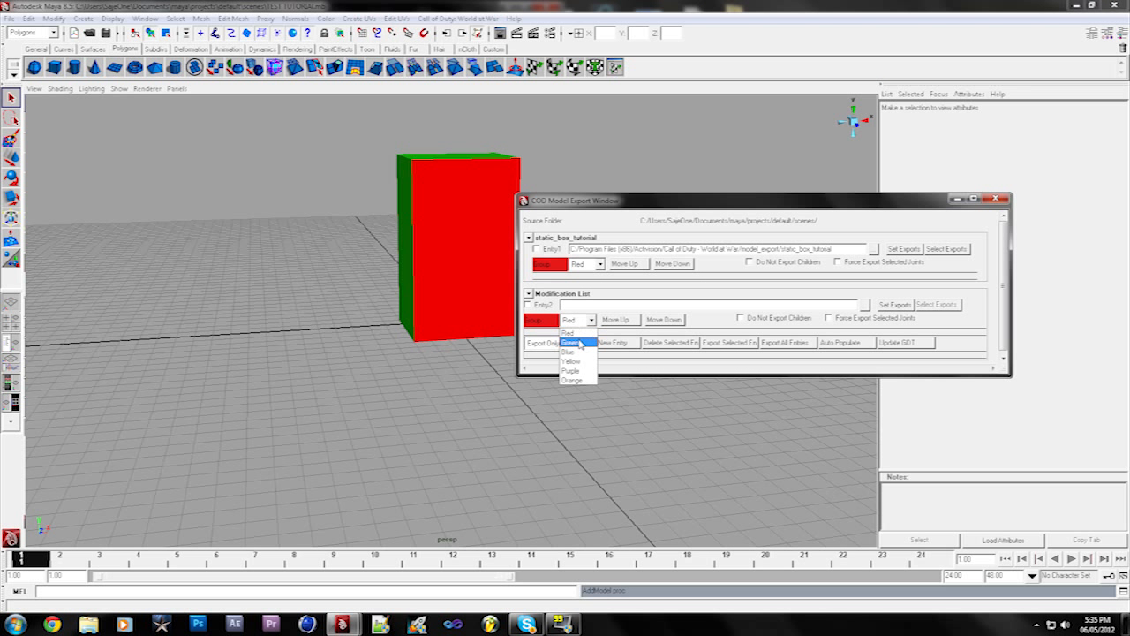
{"action": "left_click", "coordinate": [580, 343]}
{"action": "left_click", "coordinate": [527, 306]}
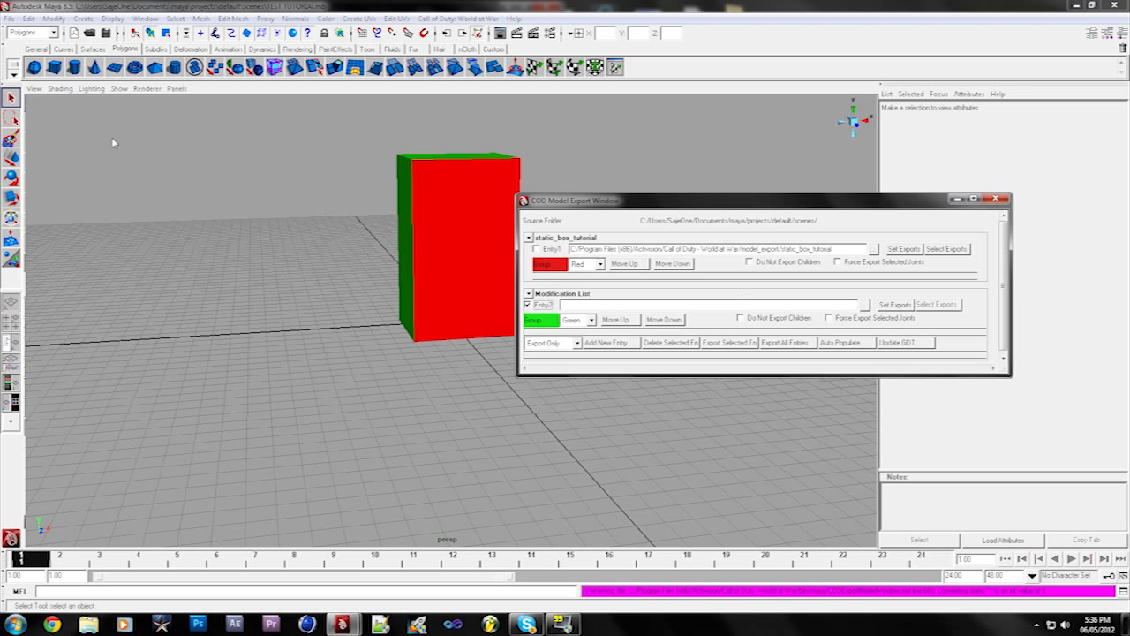
Step: Select everything in the scene as the geometry for the new export entry
{"action": "left_click", "coordinate": [466, 249]}
{"action": "left_click", "coordinate": [28, 19]}
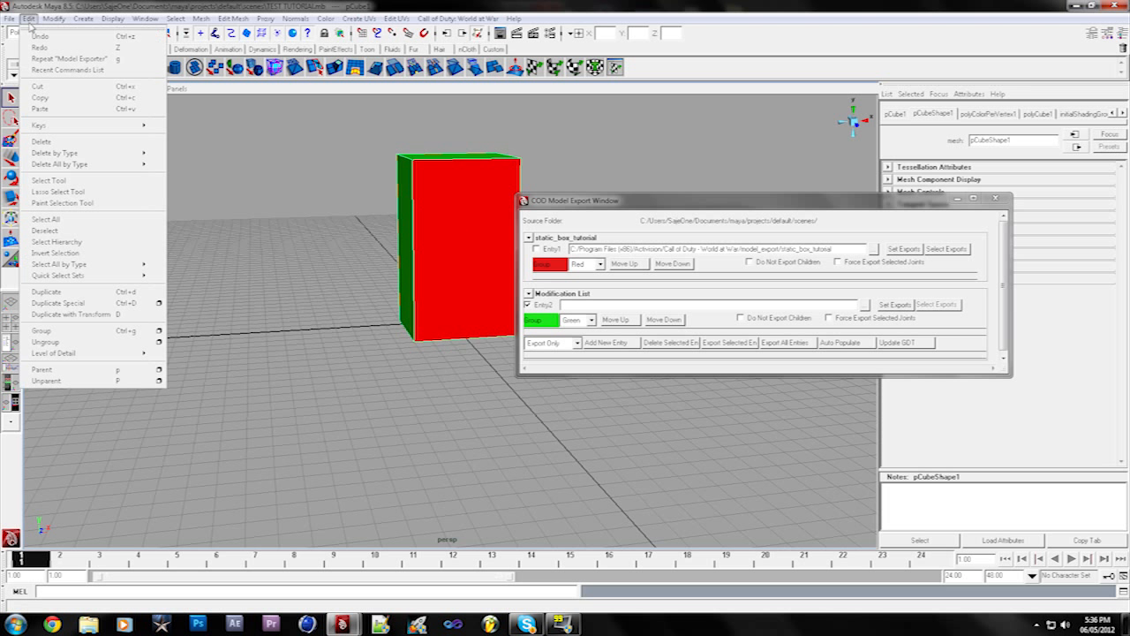
{"action": "left_click", "coordinate": [67, 222]}
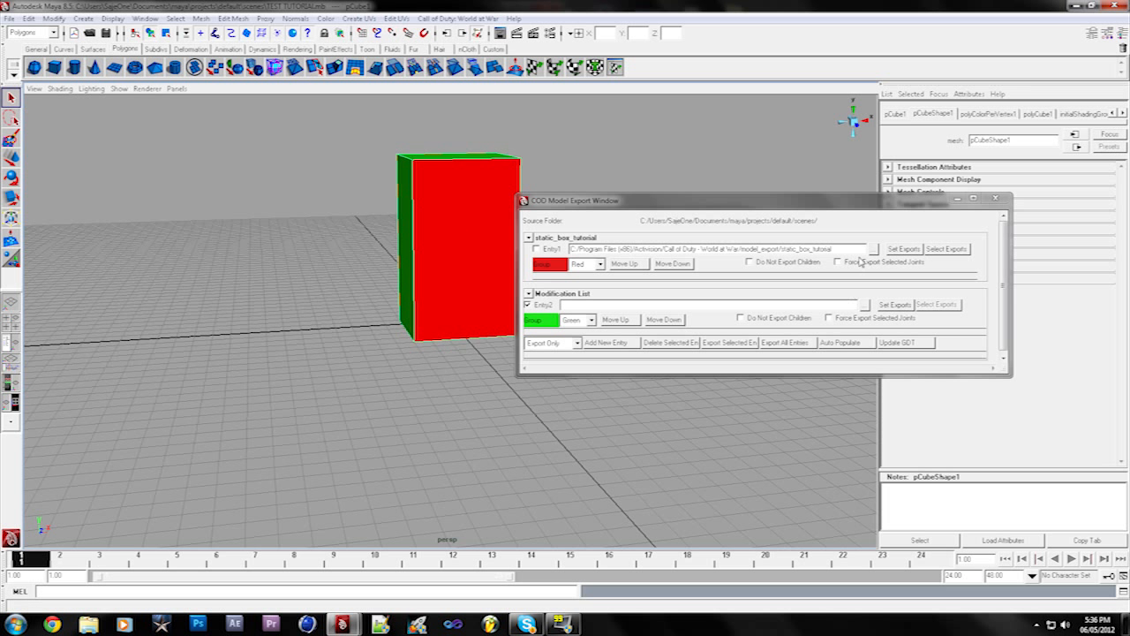
Step: Set the second entry's export path to static_box_tutorial.XMODEL_EXPORT in the model_export folder of Call of Duty - World at War
{"action": "left_click", "coordinate": [868, 307]}
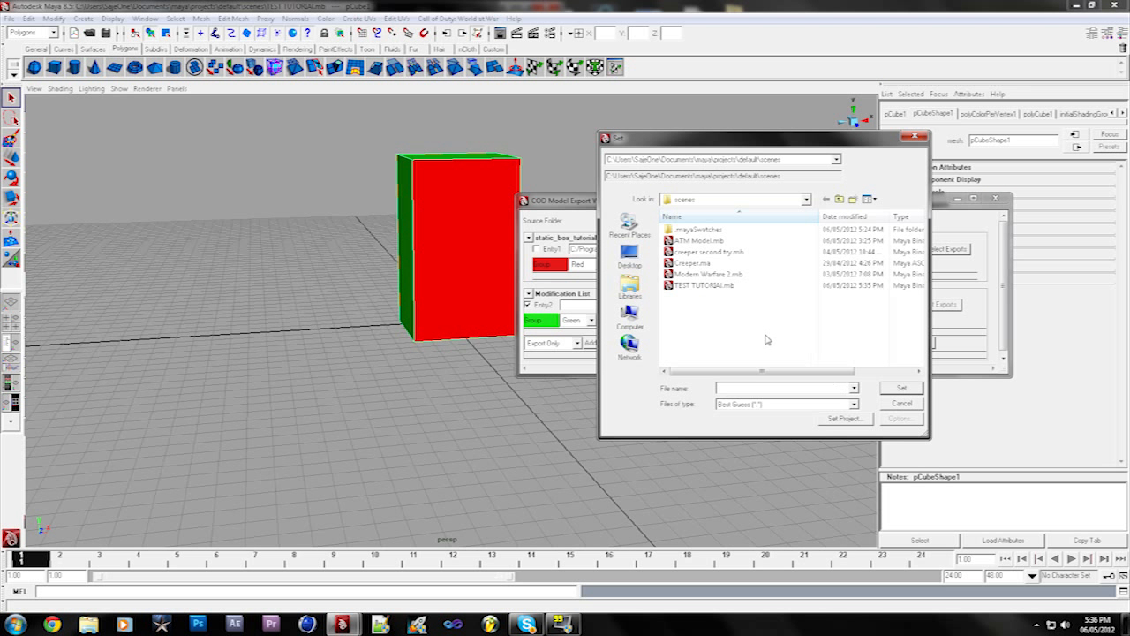
{"action": "left_click", "coordinate": [651, 299]}
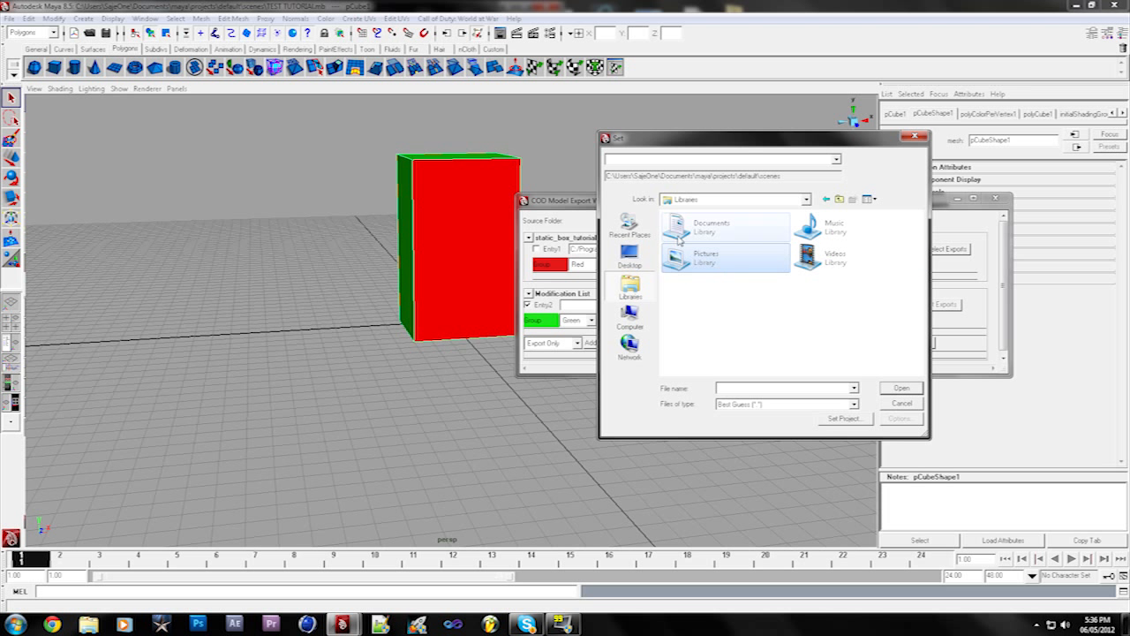
{"action": "left_click", "coordinate": [644, 316]}
{"action": "double_click", "coordinate": [715, 238]}
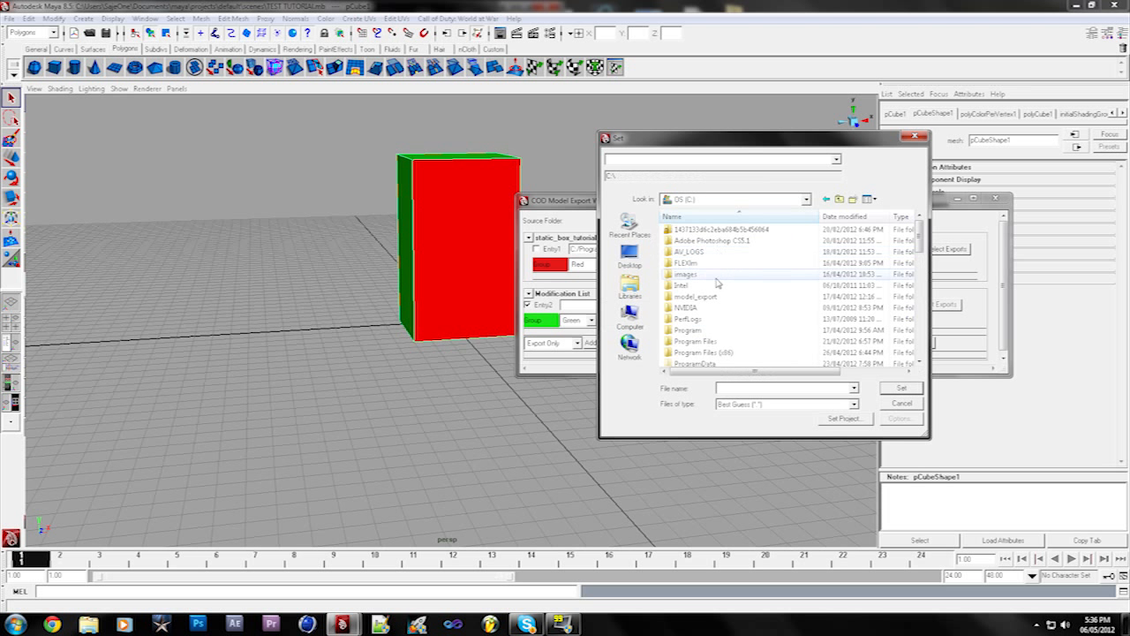
{"action": "double_click", "coordinate": [706, 349]}
{"action": "double_click", "coordinate": [690, 230]}
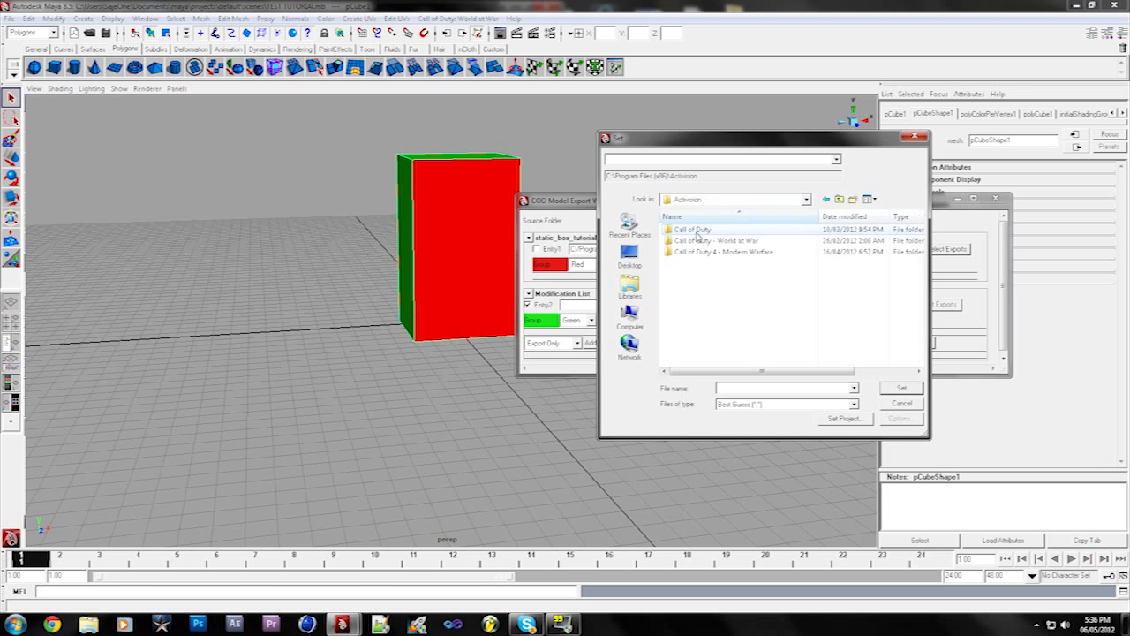
{"action": "double_click", "coordinate": [698, 241]}
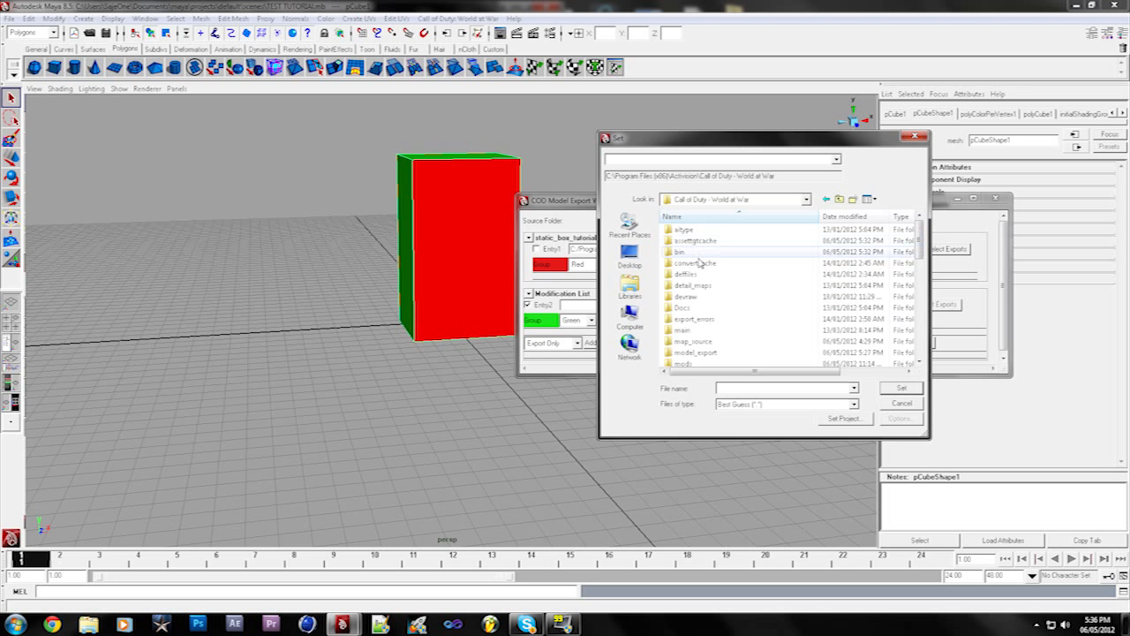
{"action": "left_click", "coordinate": [702, 354]}
{"action": "double_click", "coordinate": [703, 354]}
{"action": "scroll", "coordinate": [704, 281], "scroll_direction": "down", "scroll_amount": 5}
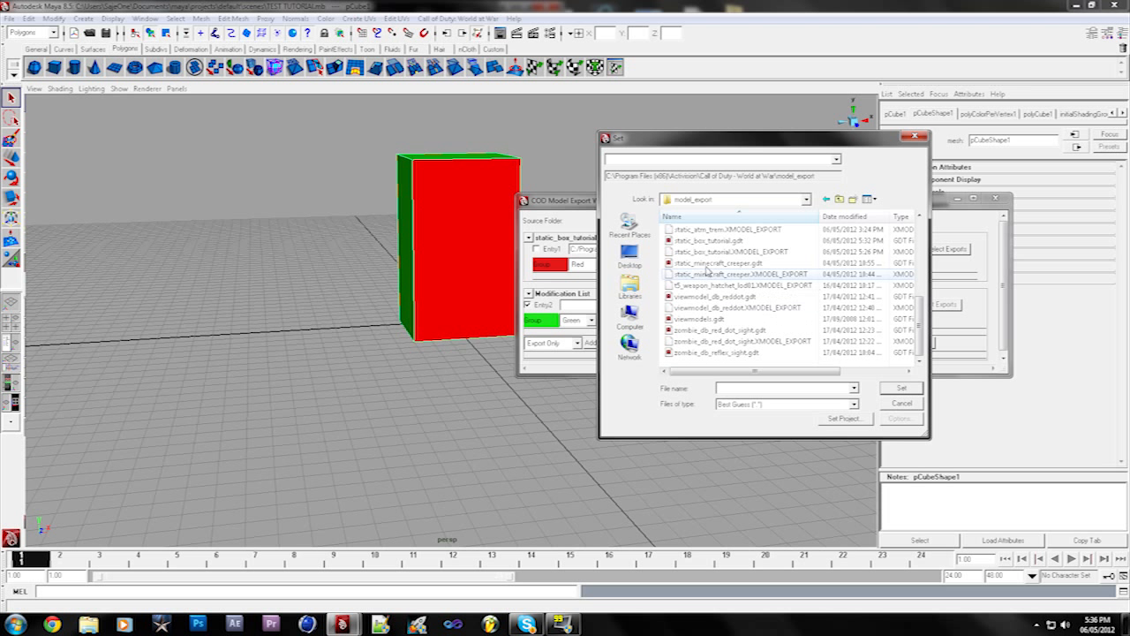
{"action": "left_click", "coordinate": [711, 252]}
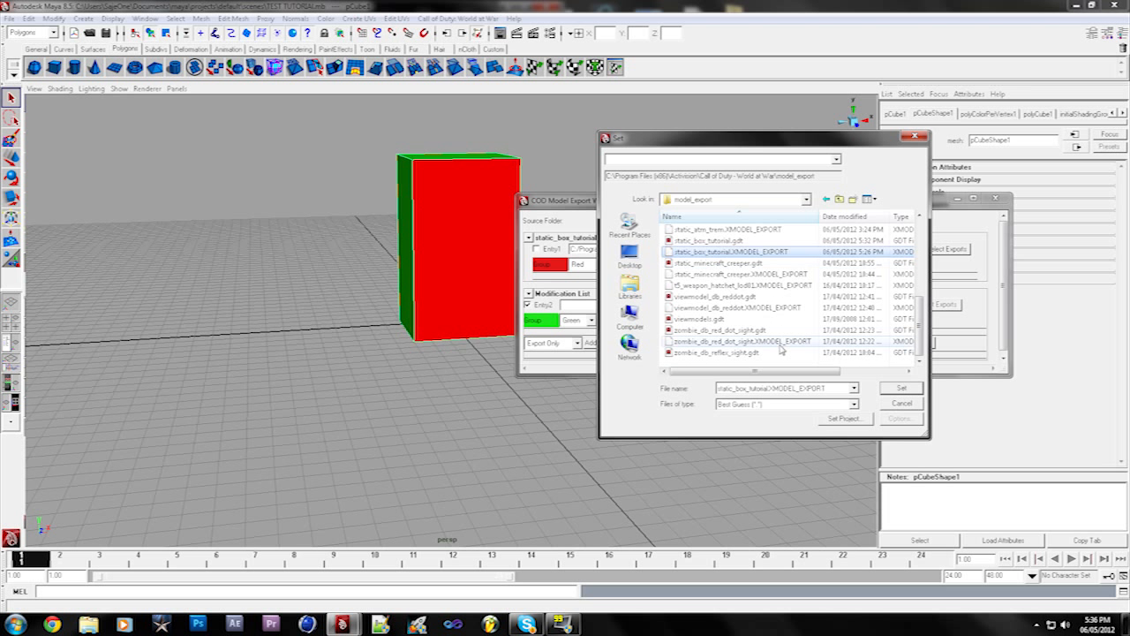
{"action": "left_click", "coordinate": [896, 389]}
{"action": "left_click", "coordinate": [596, 318]}
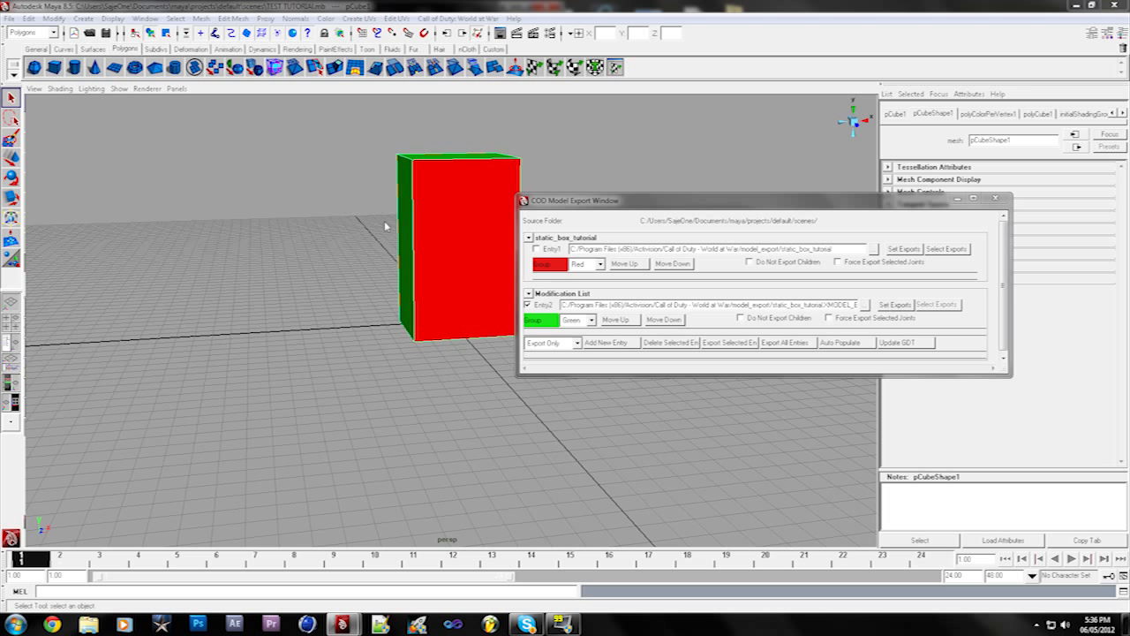
Step: Assign the selected box to the second entry's exports, and export only that entry, saving the scene changes
{"action": "left_click", "coordinate": [886, 305]}
{"action": "left_click", "coordinate": [934, 304]}
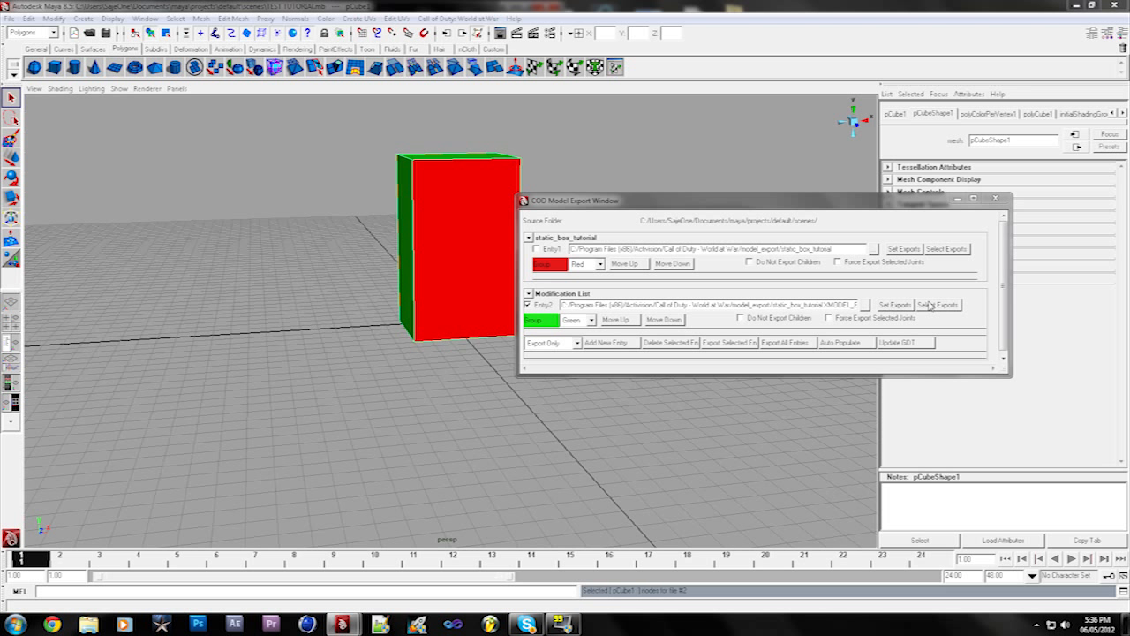
{"action": "left_click", "coordinate": [715, 343]}
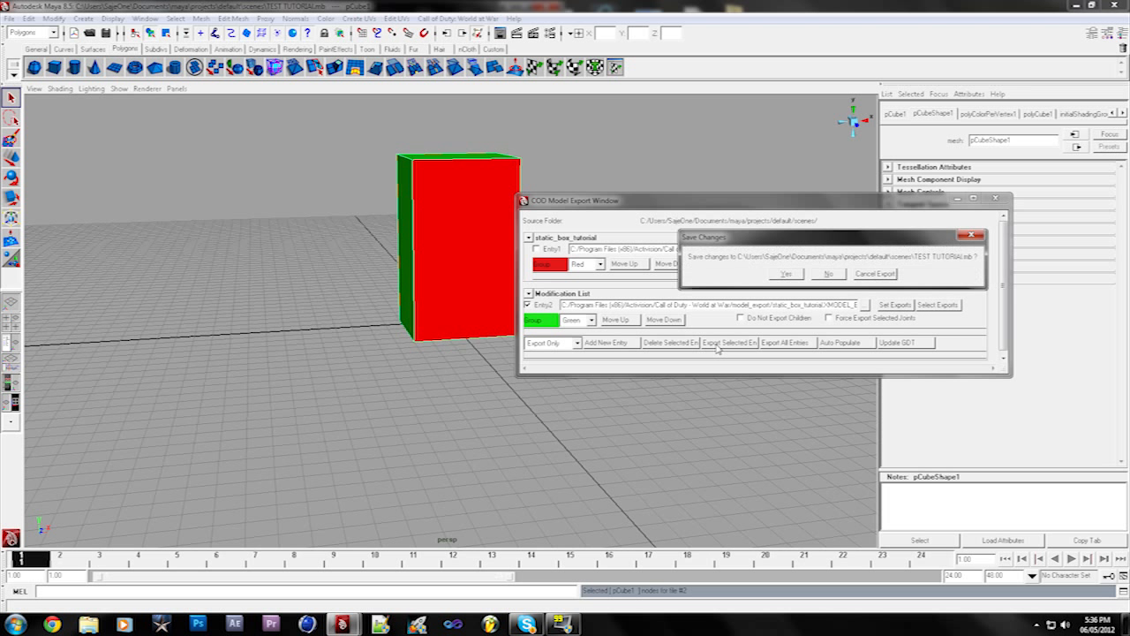
{"action": "left_click", "coordinate": [785, 277]}
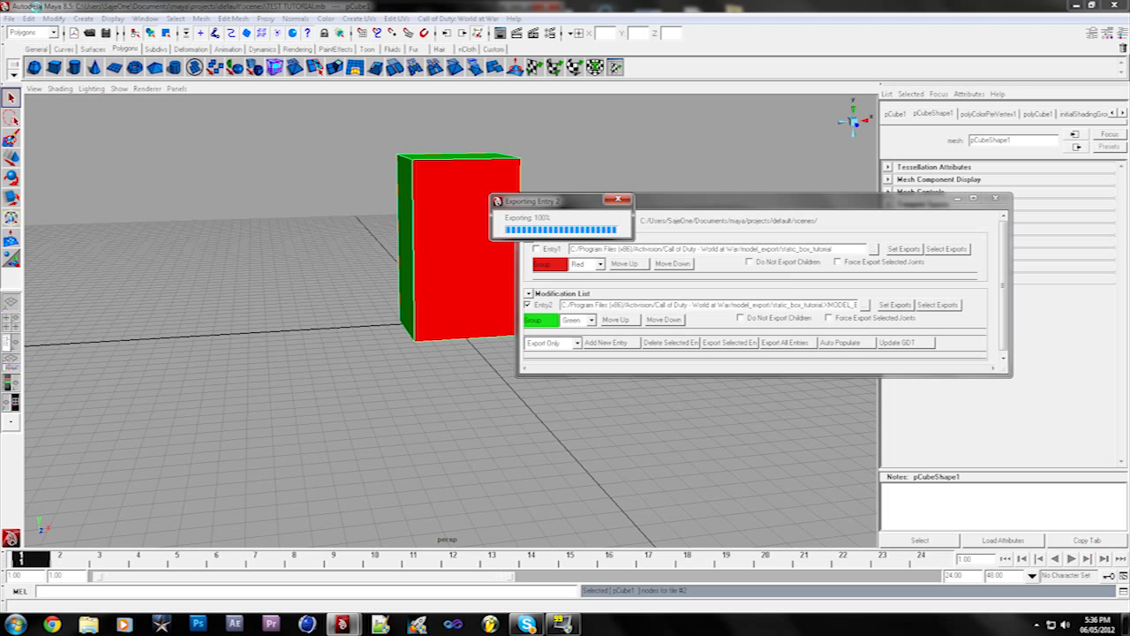
Step: Save the TEST TUTORIAL scene, close the model export window, and exit Maya
{"action": "left_click", "coordinate": [22, 17]}
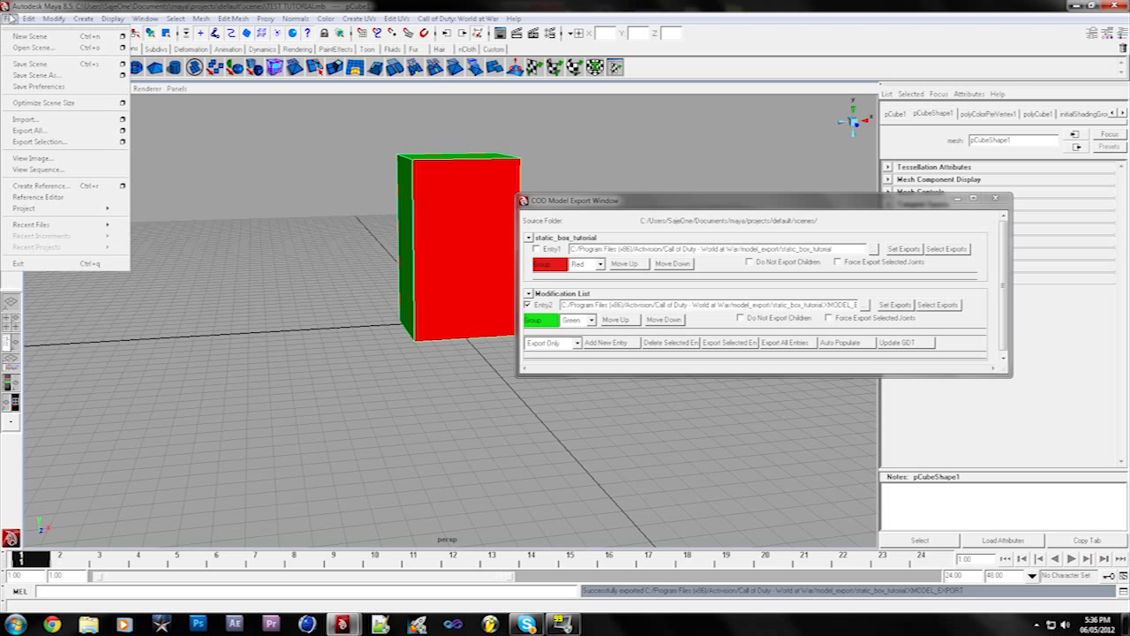
{"action": "left_click", "coordinate": [34, 64]}
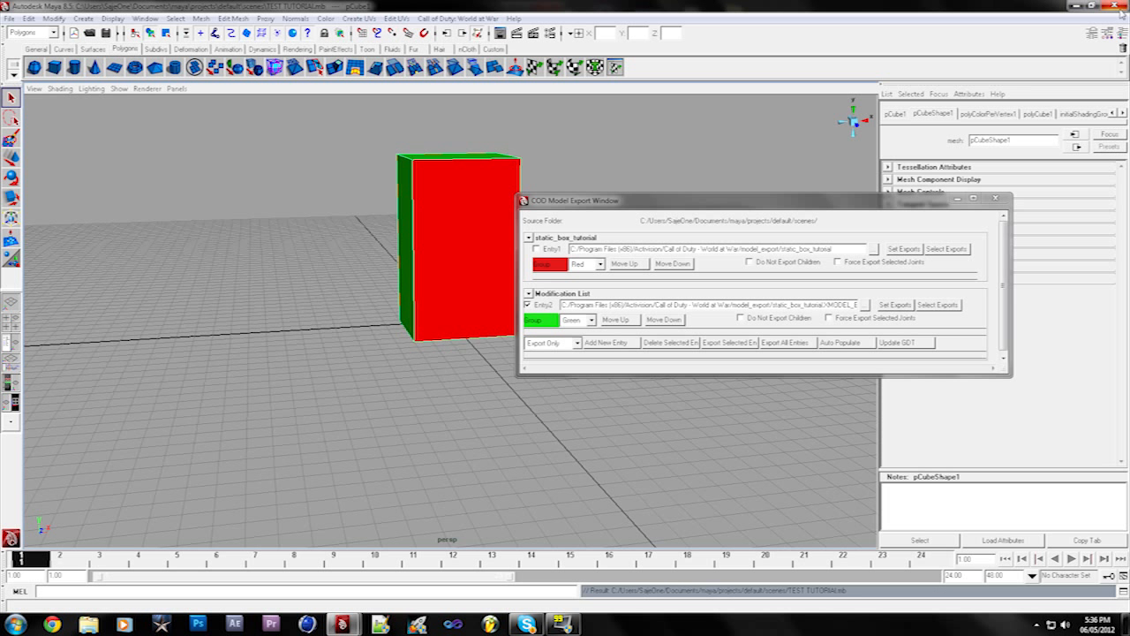
{"action": "left_click", "coordinate": [1006, 201]}
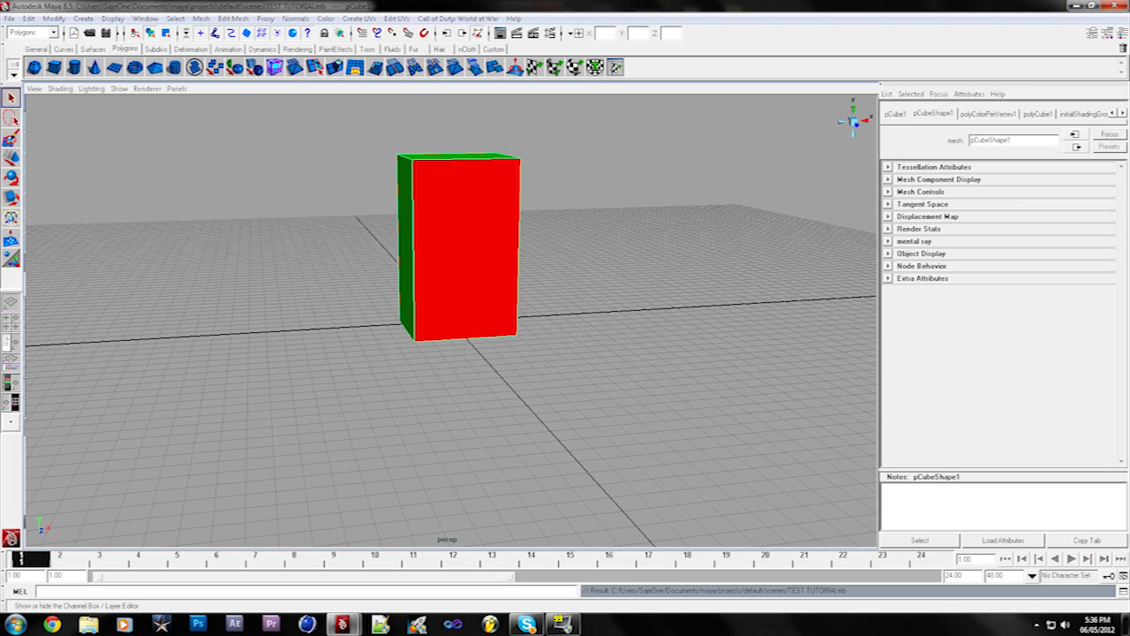
{"action": "left_click", "coordinate": [1124, 7]}
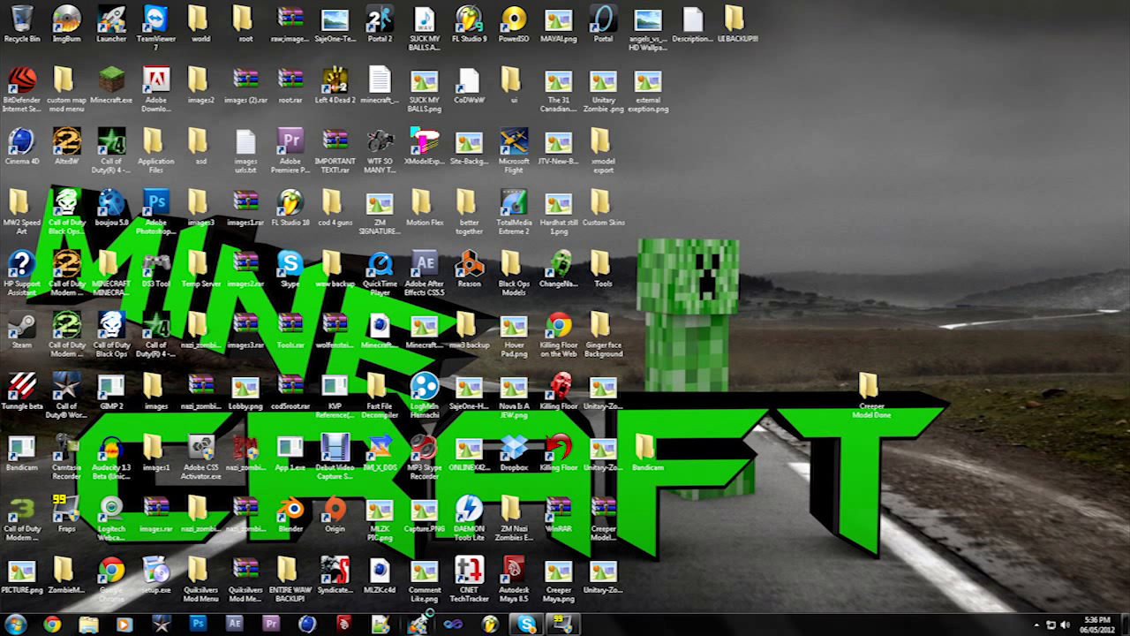
Step: Start Asset Manager from the World at War Launcher and open the recent file model_export\static_box_tutorial.gdt
{"action": "left_click", "coordinate": [418, 623]}
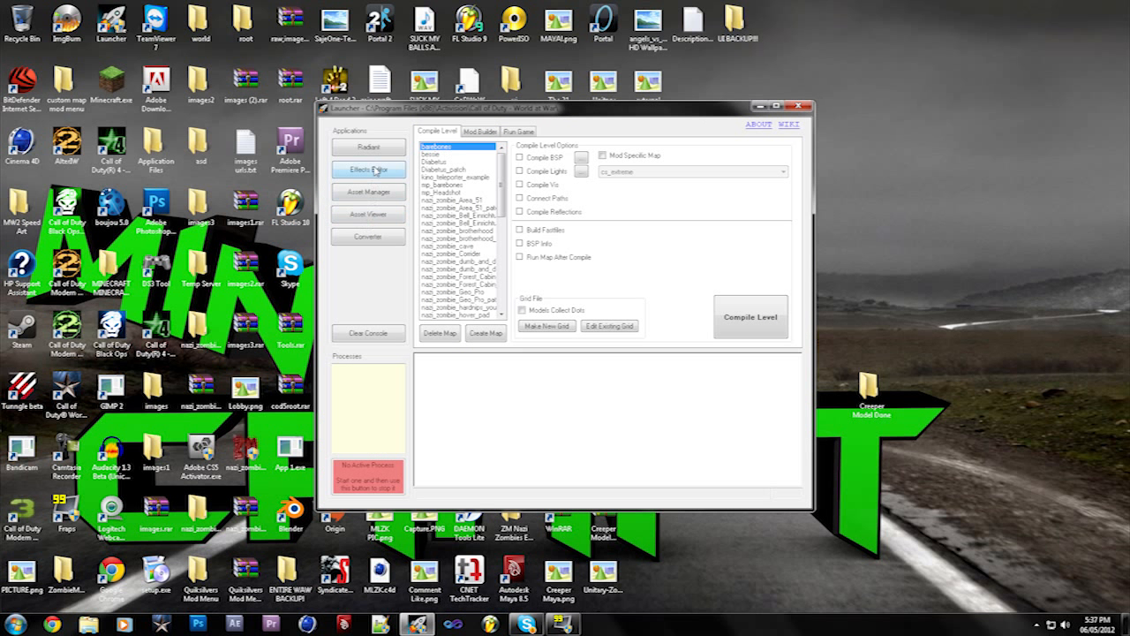
{"action": "left_click", "coordinate": [382, 196]}
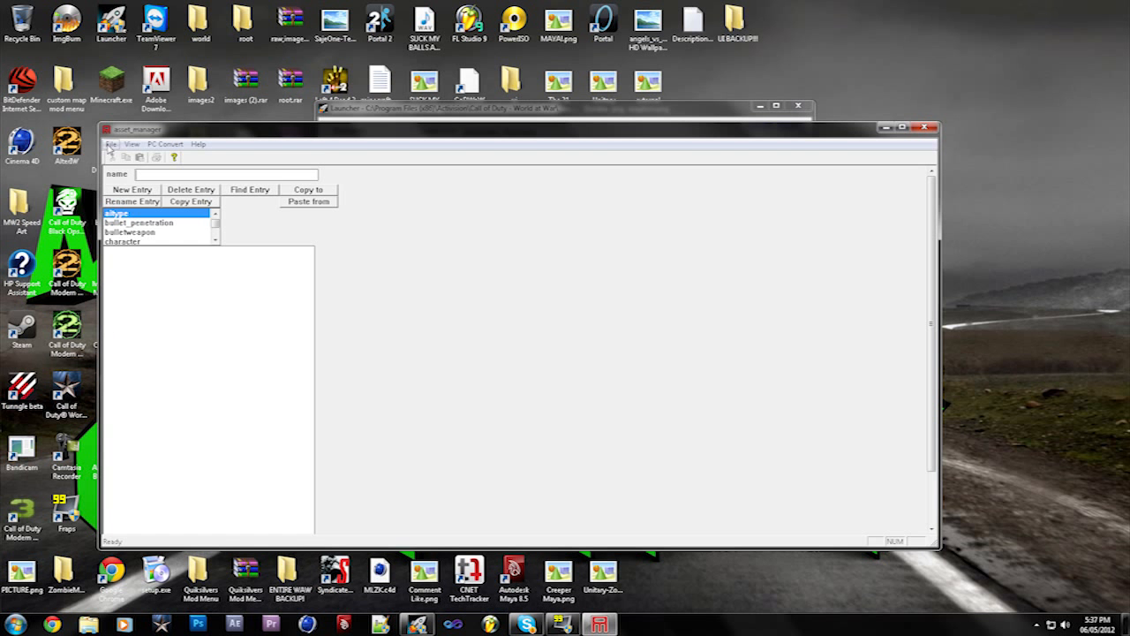
{"action": "left_click", "coordinate": [110, 147]}
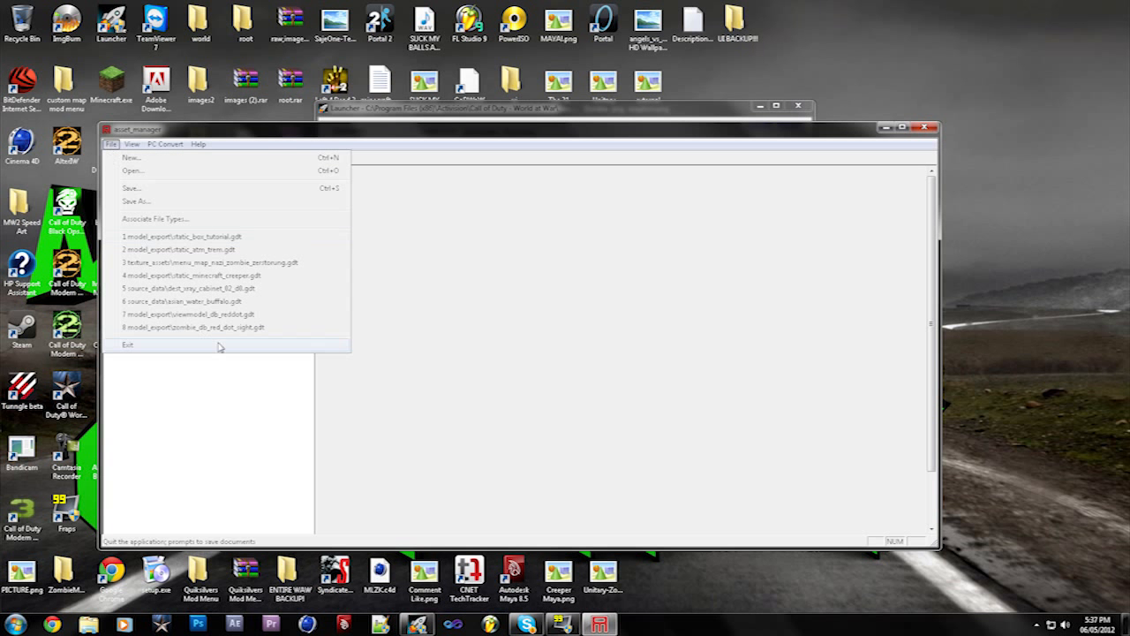
{"action": "left_click", "coordinate": [229, 237]}
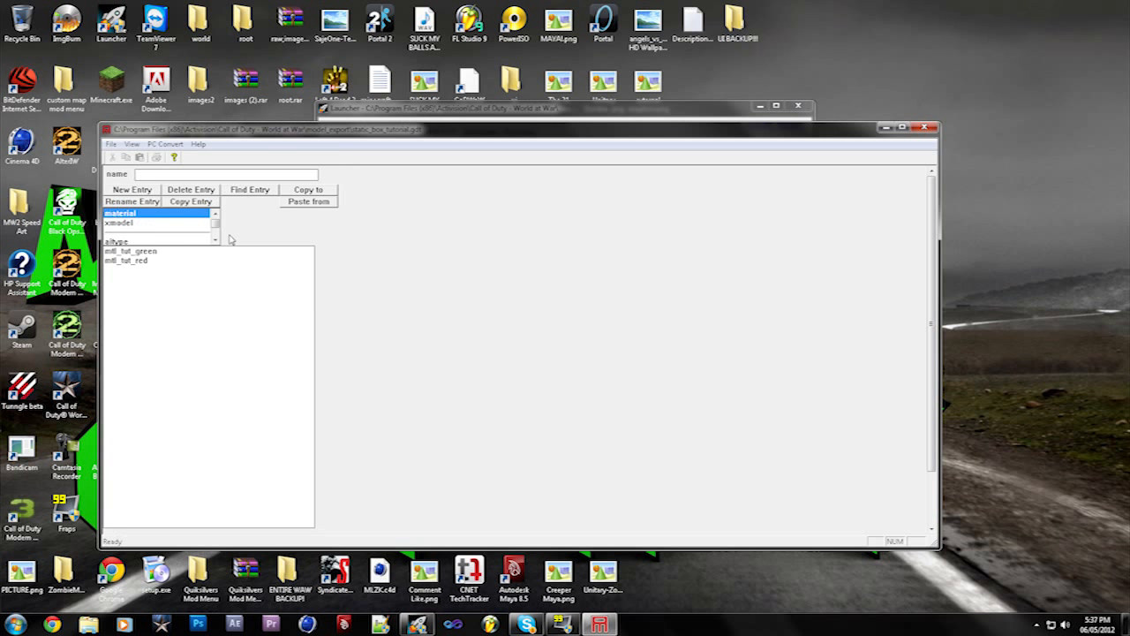
Step: Convert the mtl_tut_green and mtl_tut_red materials individually for PC
{"action": "left_click", "coordinate": [152, 251]}
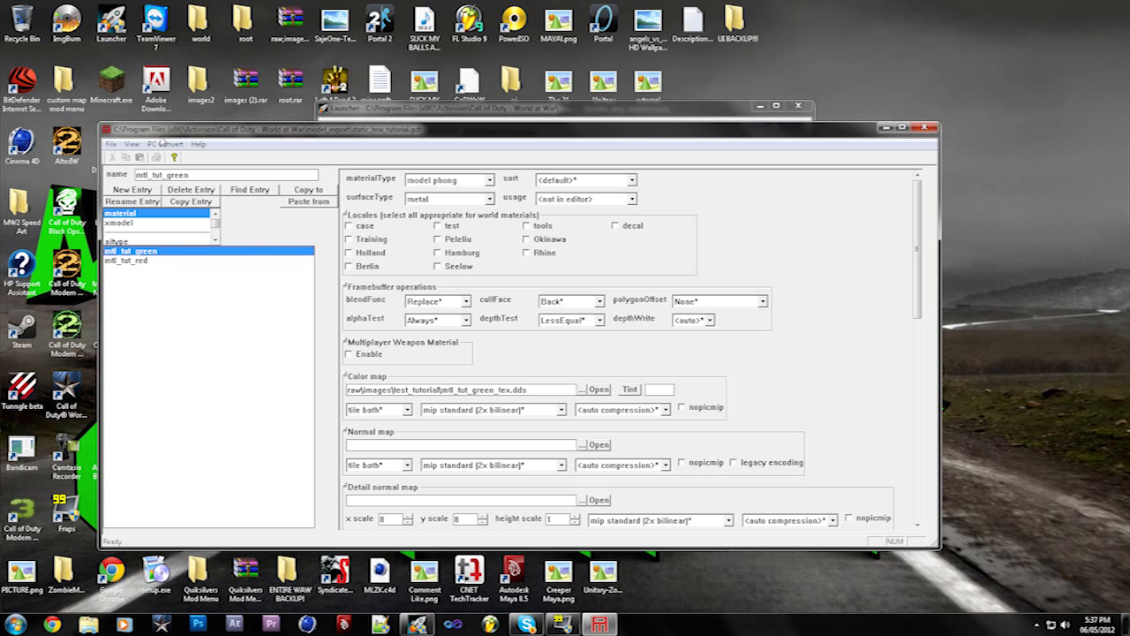
{"action": "key", "text": "Return"}
{"action": "left_click", "coordinate": [133, 260]}
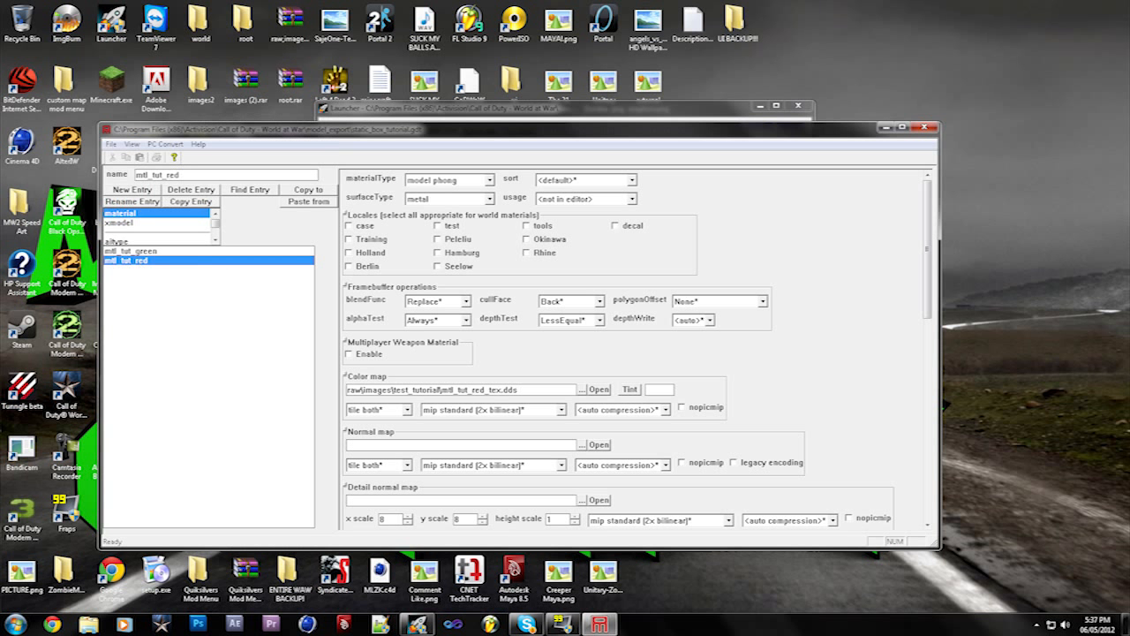
{"action": "left_click", "coordinate": [164, 144]}
{"action": "left_click", "coordinate": [160, 159]}
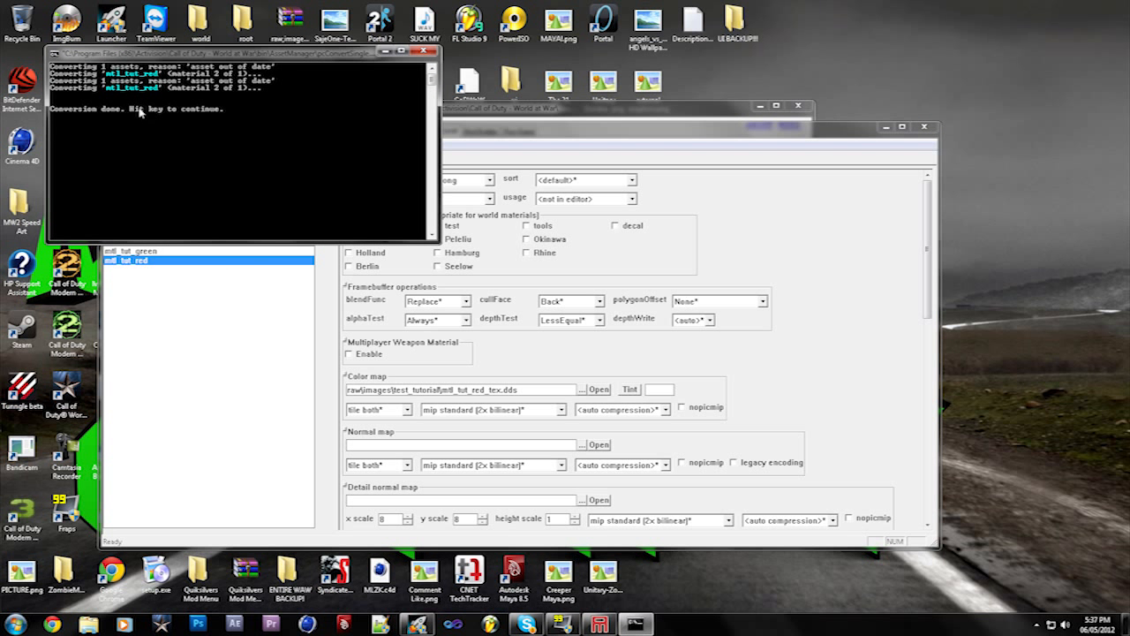
{"action": "key", "text": "Return"}
Step: Convert the static_box_tutorial xmodel as the current asset only, and save the GDT file
{"action": "left_click", "coordinate": [130, 223]}
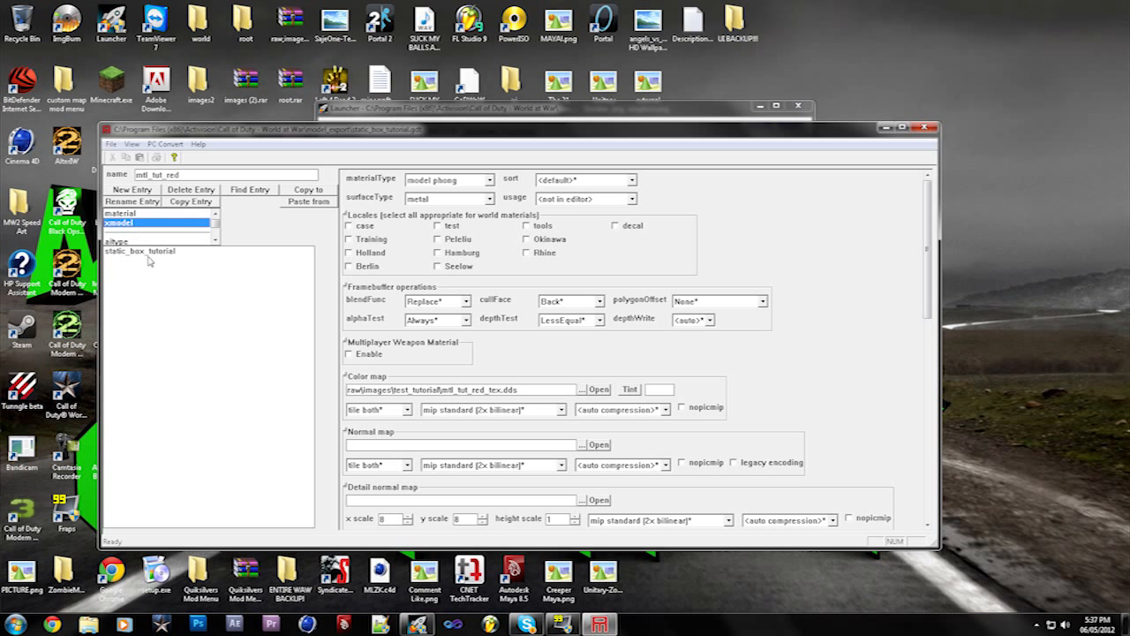
{"action": "left_click", "coordinate": [151, 252]}
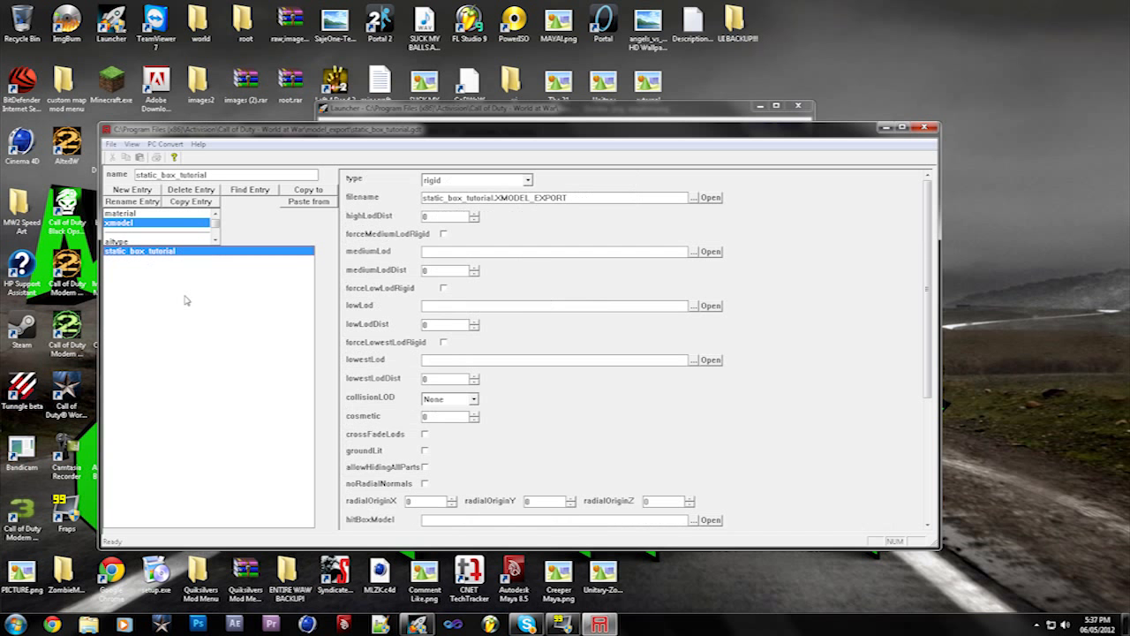
{"action": "left_click", "coordinate": [167, 144]}
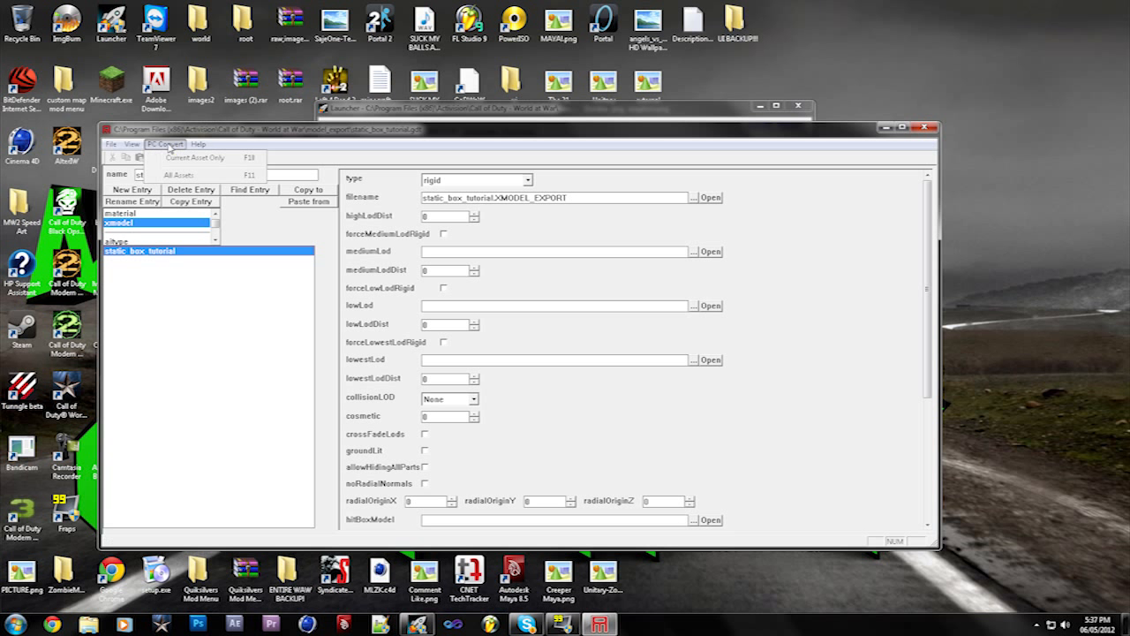
{"action": "left_click", "coordinate": [171, 163]}
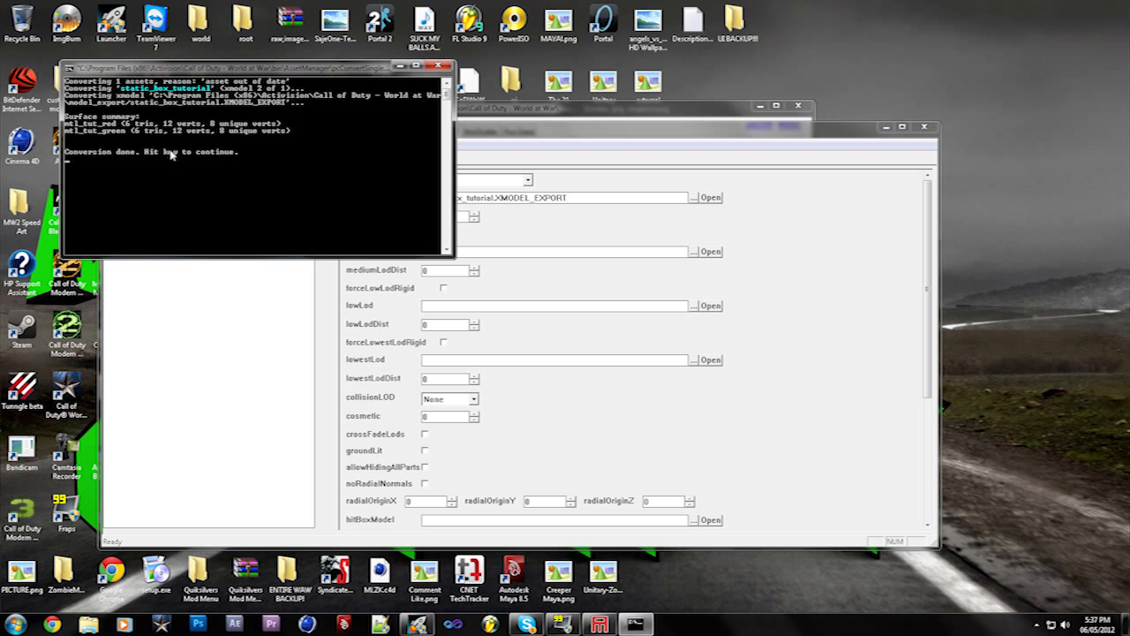
{"action": "key", "text": "Return"}
{"action": "left_click", "coordinate": [110, 144]}
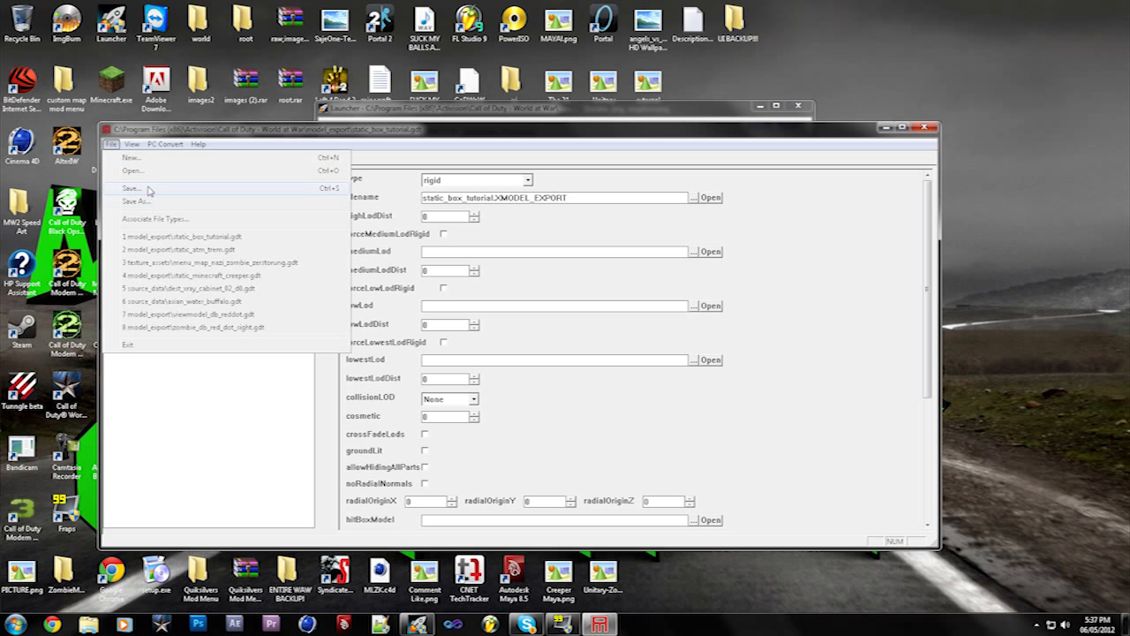
{"action": "left_click", "coordinate": [148, 188]}
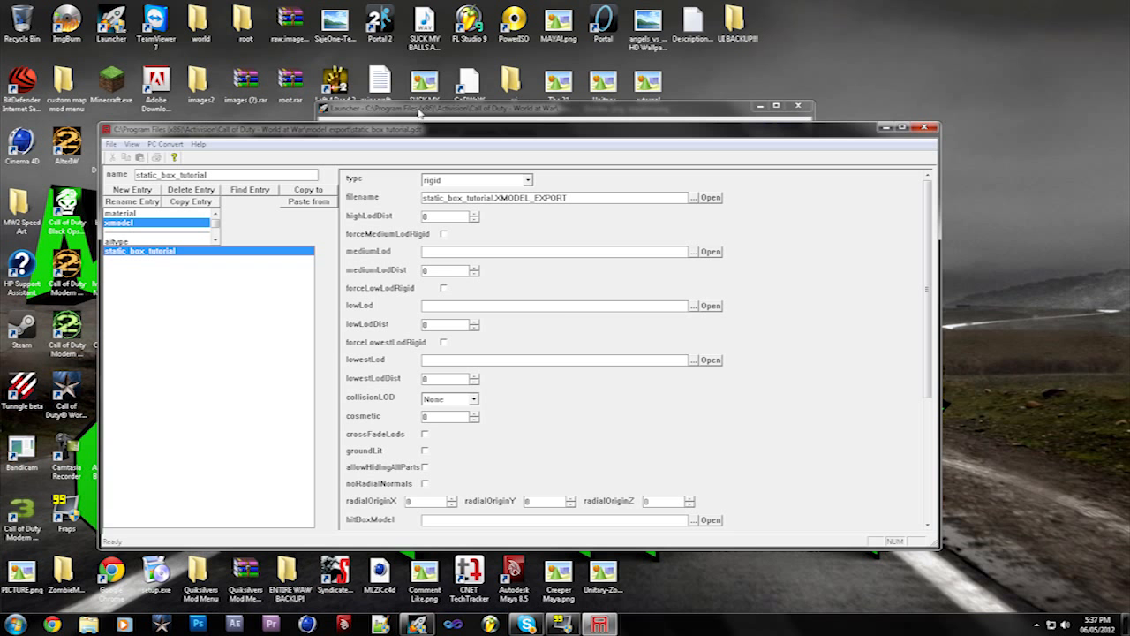
Step: Examine the static_box_tutorial model from several angles in Asset Viewer, and close Asset Viewer and Asset Manager
{"action": "left_click", "coordinate": [421, 113]}
{"action": "left_click", "coordinate": [371, 216]}
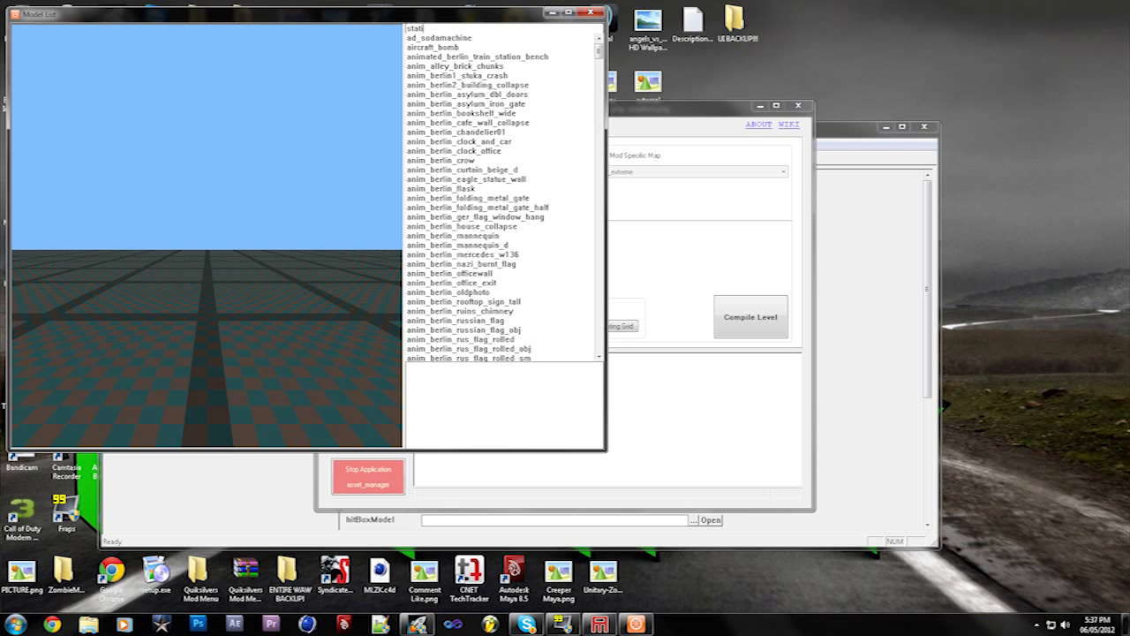
{"action": "type", "text": "c_box"}
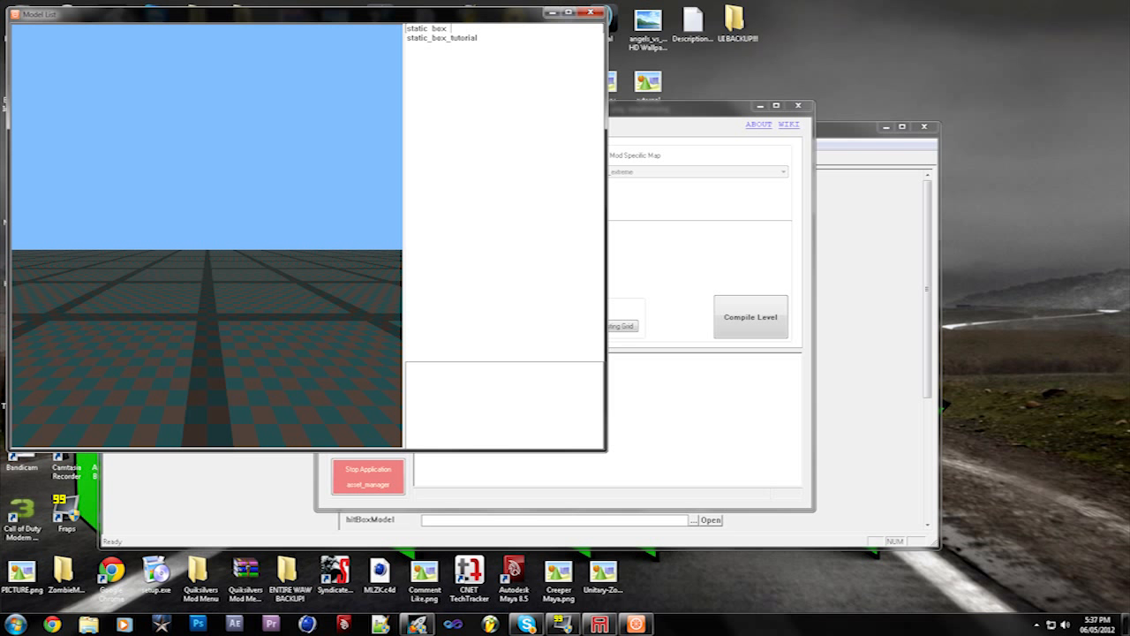
{"action": "left_click", "coordinate": [480, 37]}
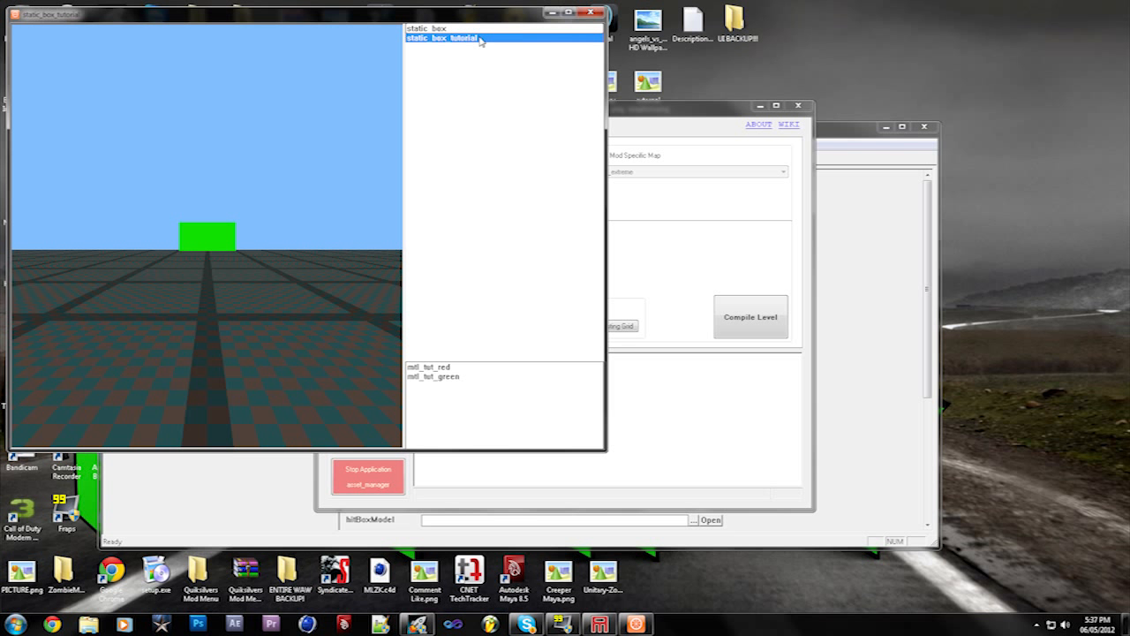
{"action": "middle_click_drag", "start_coordinate": [157, 209], "coordinate": [220, 178]}
{"action": "left_click_drag", "start_coordinate": [220, 178], "coordinate": [666, 3]}
{"action": "left_click", "coordinate": [593, 13]}
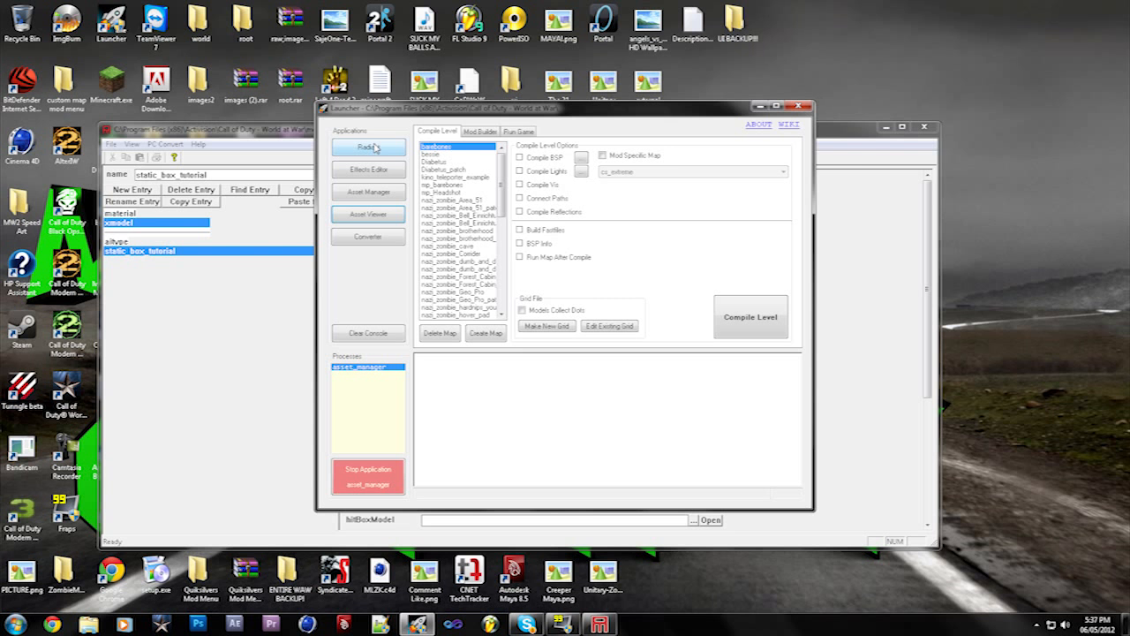
{"action": "left_click", "coordinate": [186, 282]}
{"action": "left_click", "coordinate": [924, 128]}
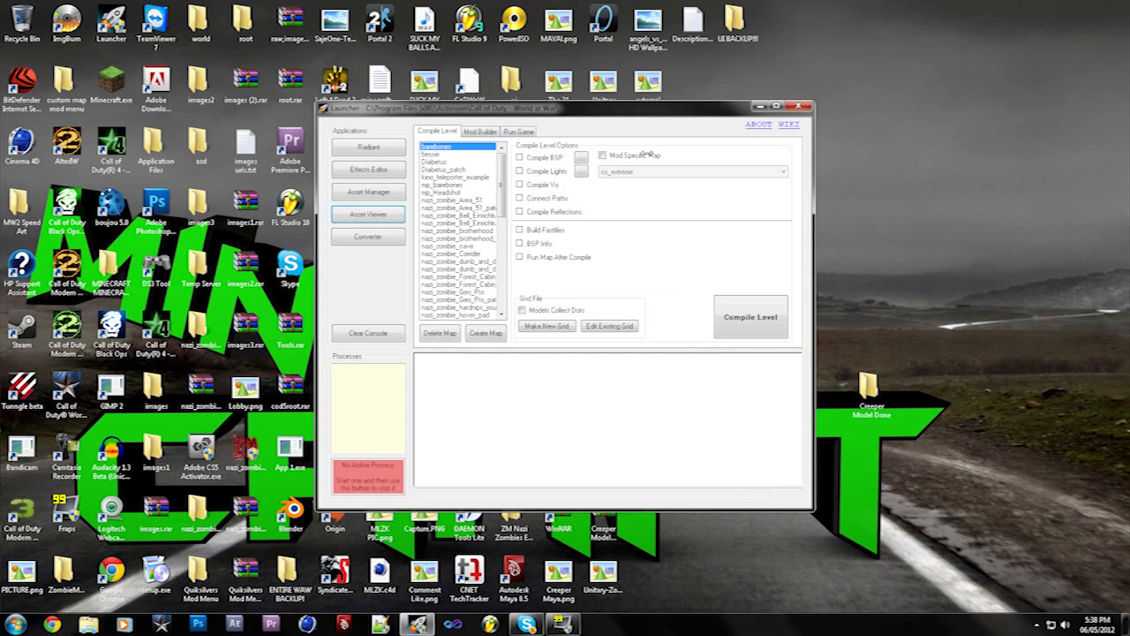
Step: Start Radiant from the Launcher and open the recent map nazi_zombie_Skyland.map
{"action": "left_click", "coordinate": [381, 149]}
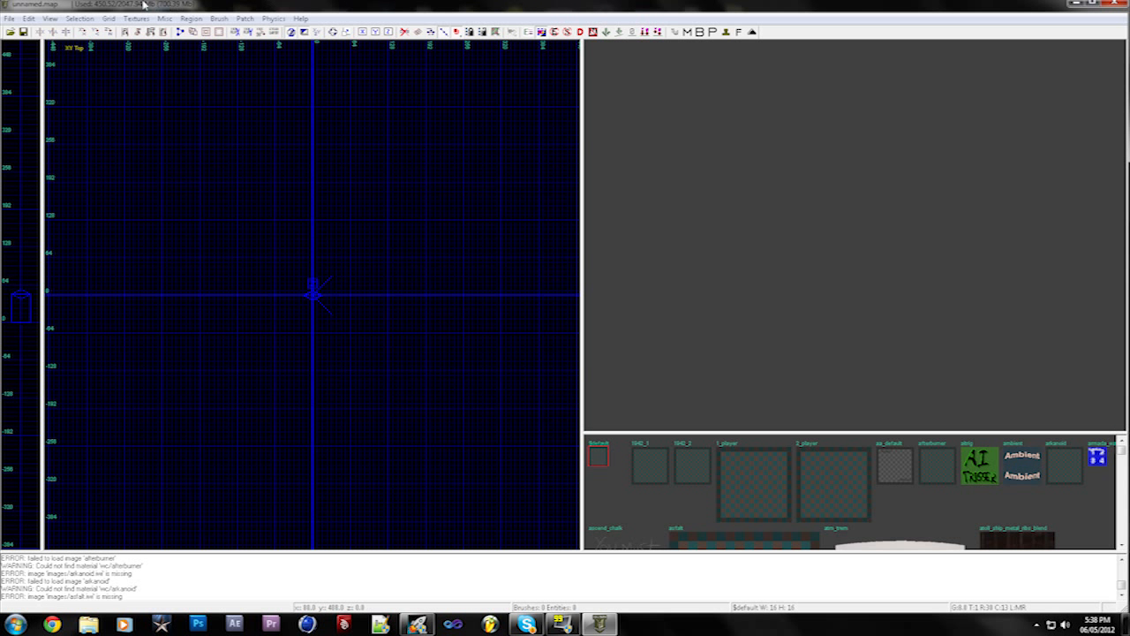
{"action": "left_click", "coordinate": [9, 19]}
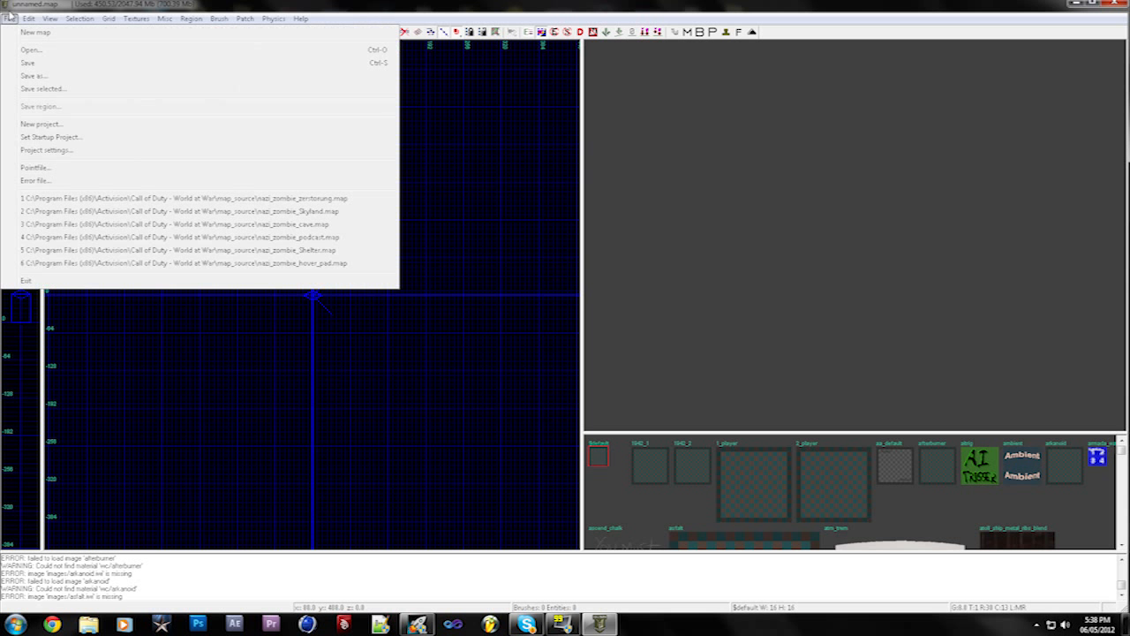
{"action": "left_click", "coordinate": [261, 211]}
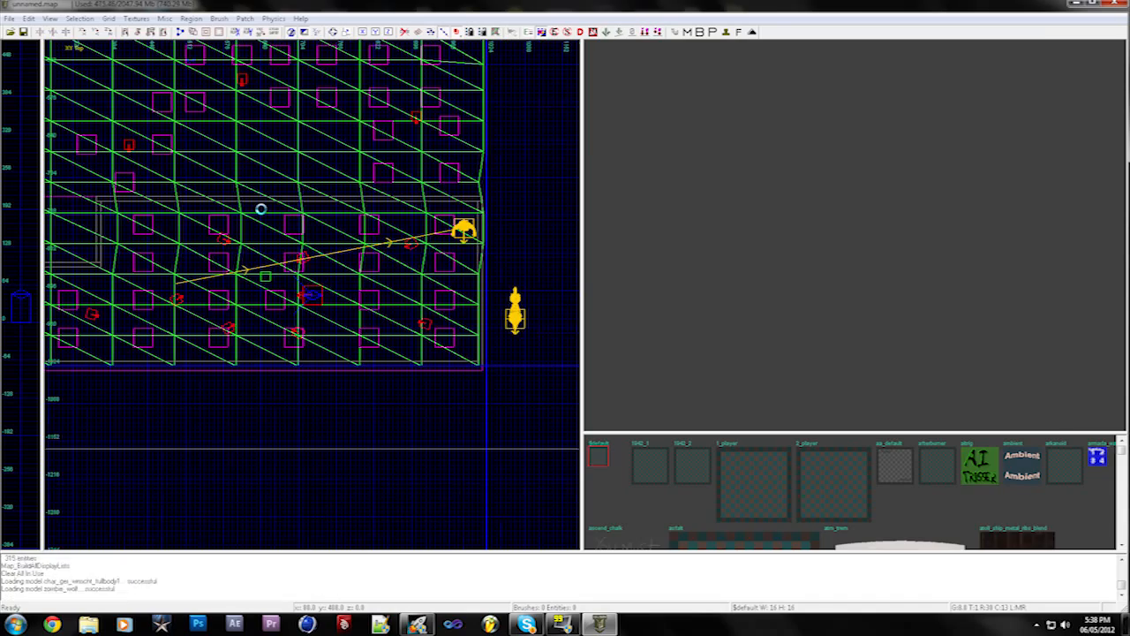
Step: Create a misc_model entity in the top view, on open ground between the path nodes near the map's lower edge
{"action": "key", "text": "Up"}
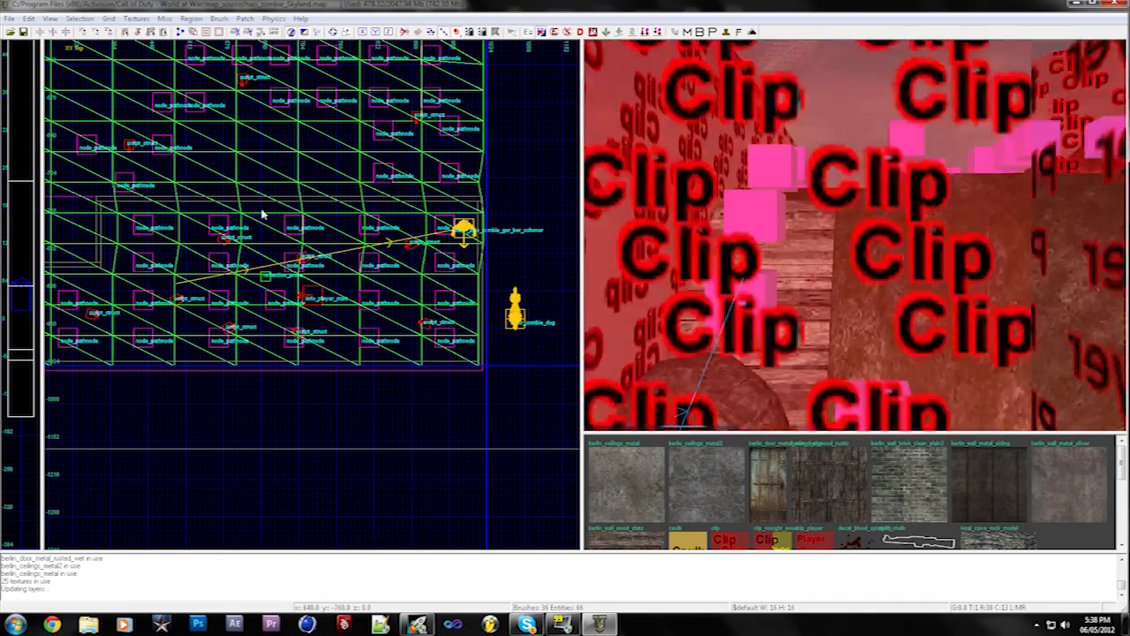
{"action": "key", "text": "Up"}
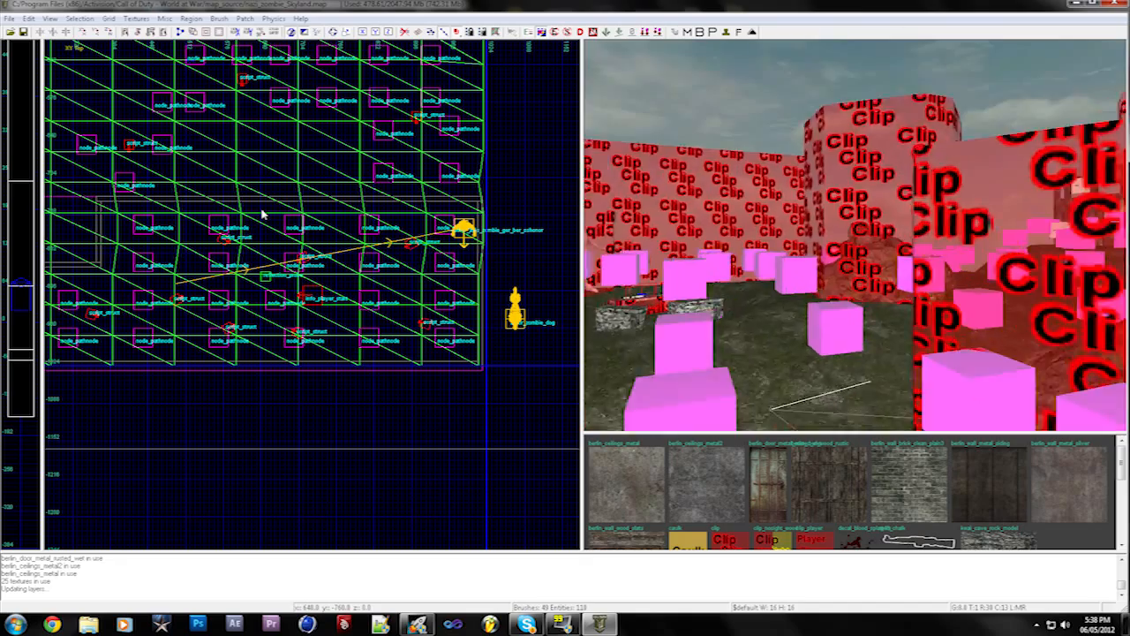
{"action": "key", "text": "Left"}
{"action": "key", "text": "z"}
{"action": "key", "text": "Right"}
{"action": "key", "text": "Down"}
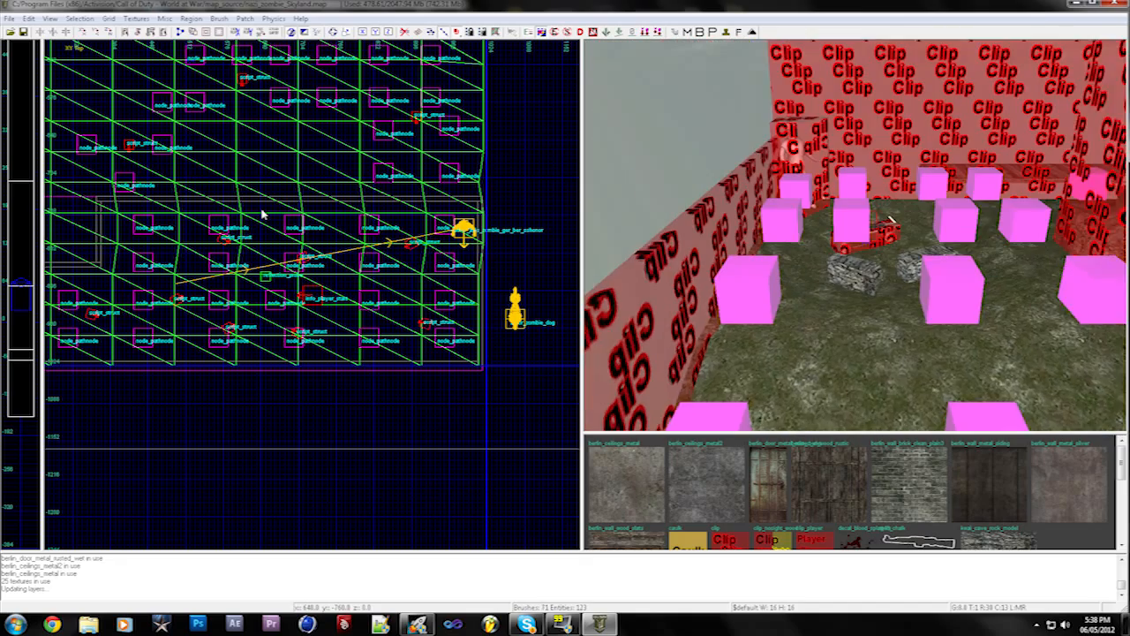
{"action": "key", "text": "ctrl+Tab"}
{"action": "key", "text": "ctrl+Tab"}
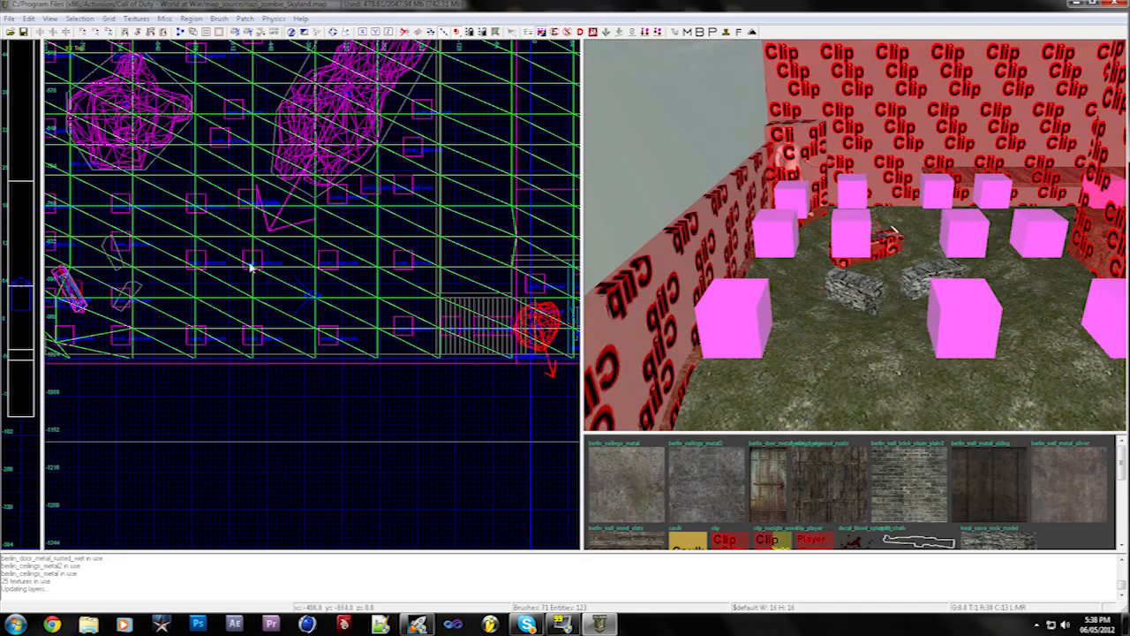
{"action": "key", "text": "ctrl+Tab"}
{"action": "scroll", "coordinate": [248, 305], "scroll_direction": "down", "scroll_amount": 1}
{"action": "right_click", "coordinate": [245, 306]}
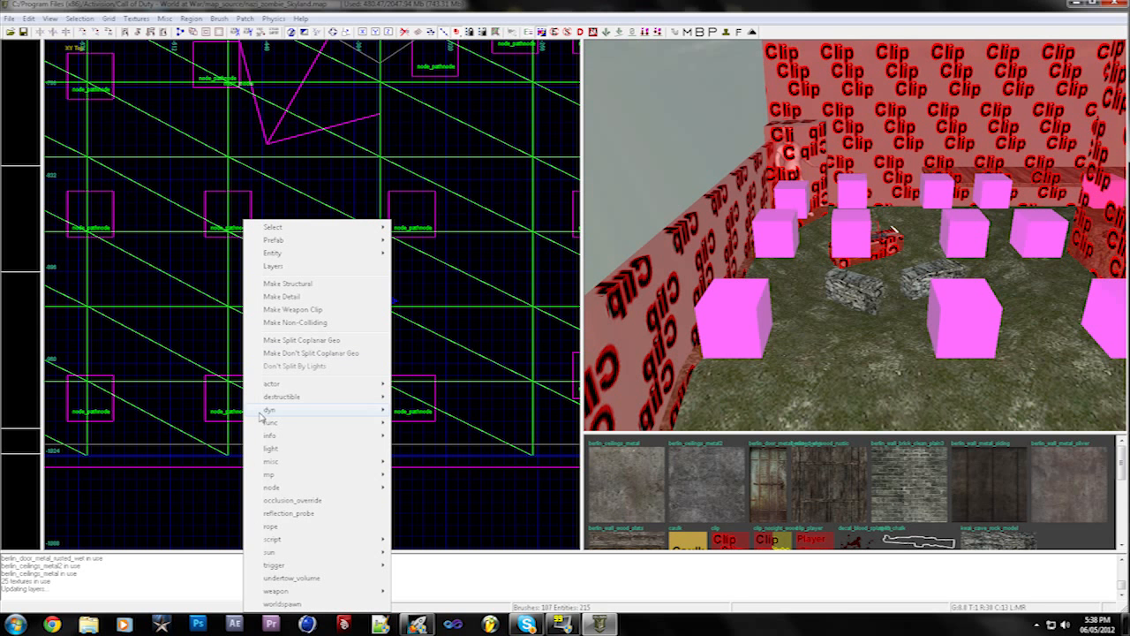
{"action": "mouse_move", "coordinate": [278, 461]}
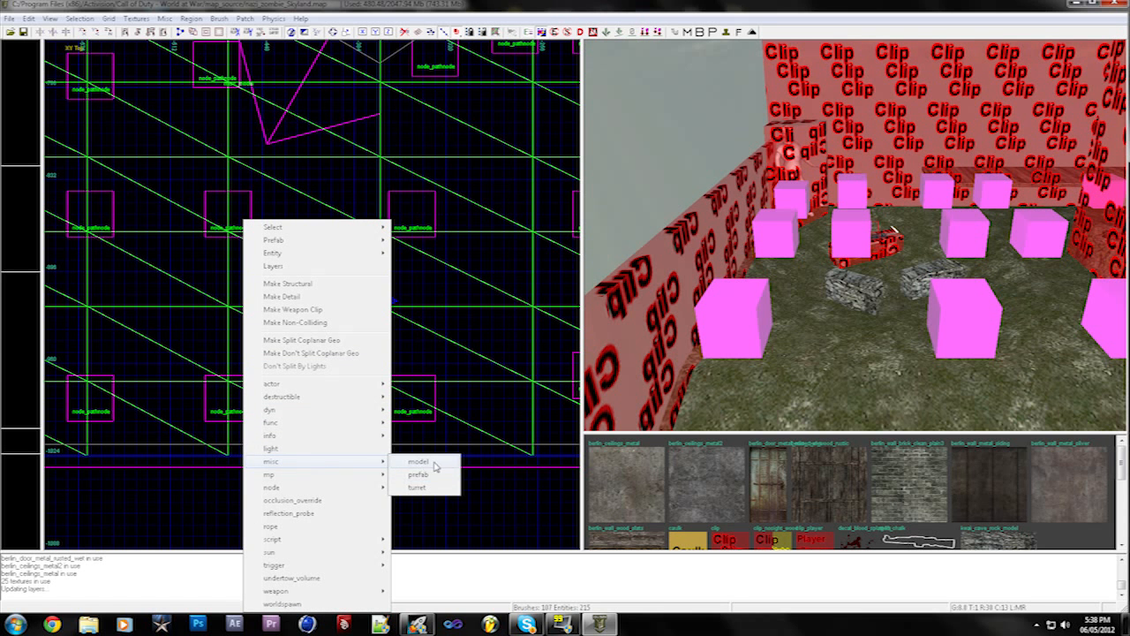
{"action": "left_click", "coordinate": [433, 461]}
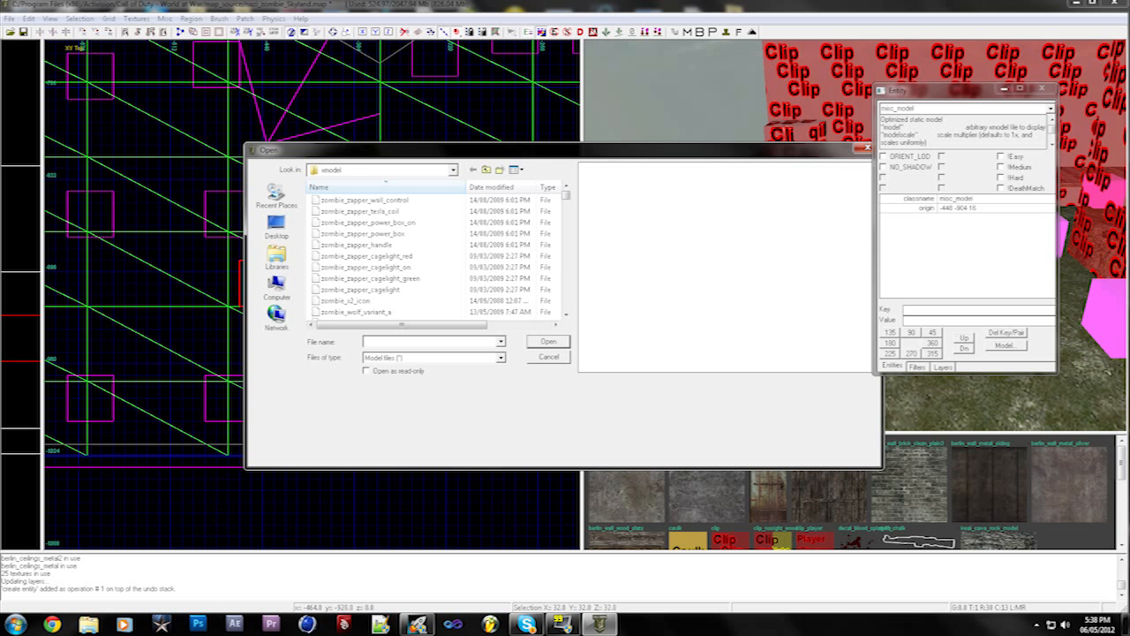
Step: Assign the static_box_tutorial xmodel to the new misc_model entity
{"action": "type", "text": "static_"}
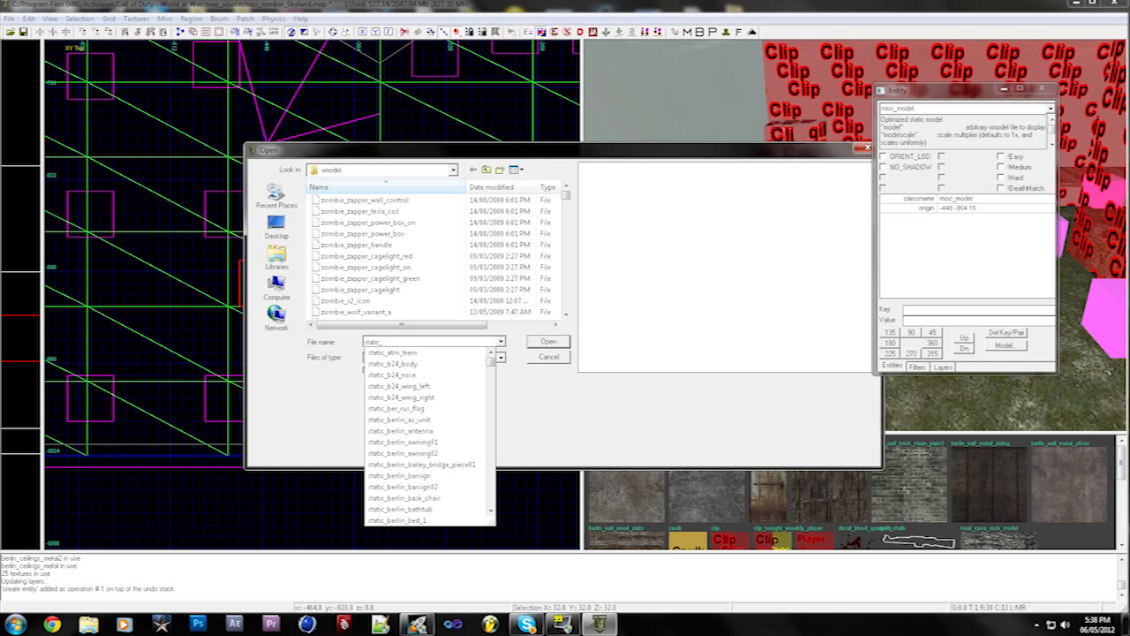
{"action": "type", "text": "box"}
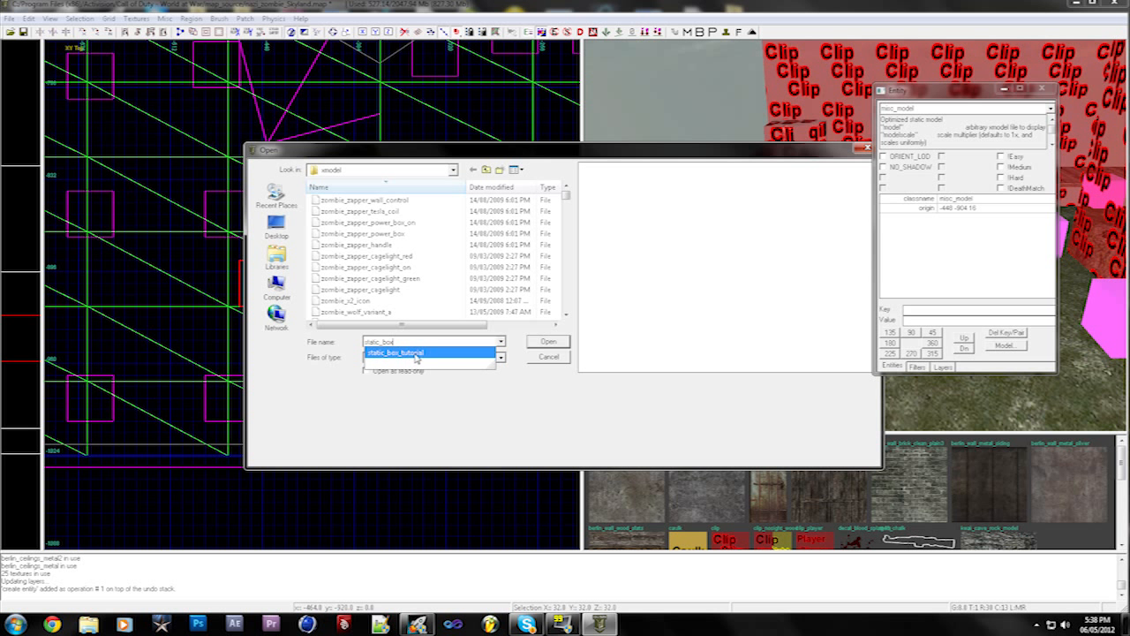
{"action": "left_click", "coordinate": [485, 353]}
{"action": "left_click", "coordinate": [546, 344]}
{"action": "left_click", "coordinate": [977, 284]}
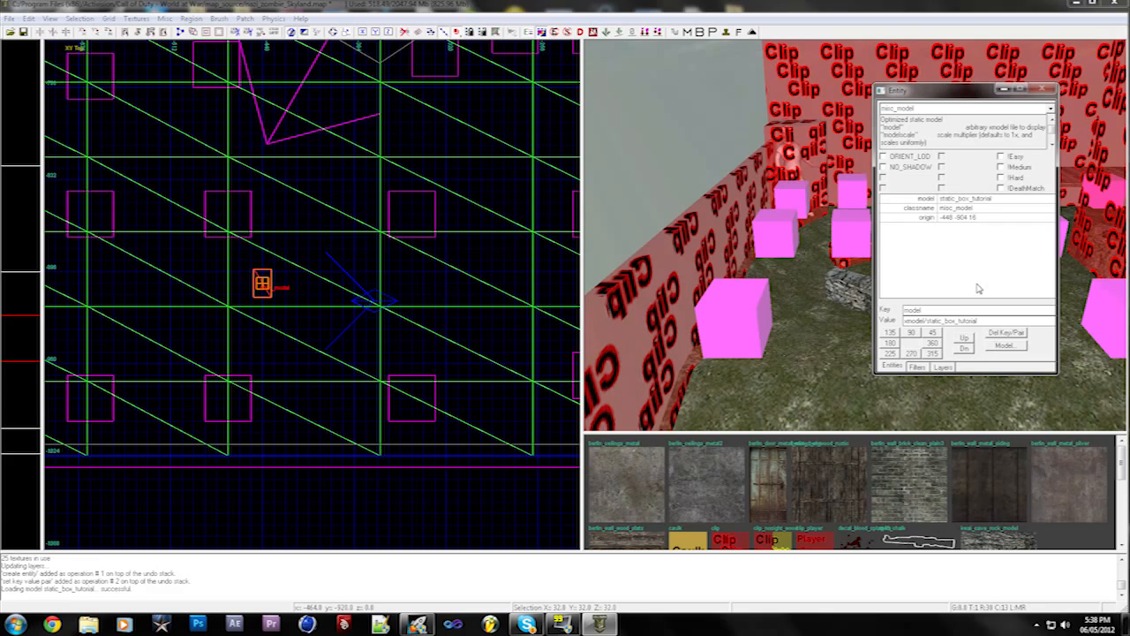
Step: Raise the static_box_tutorial model vertically to a height of 224 in the 3D view and deselect it
{"action": "key", "text": "b"}
{"action": "key", "text": "n"}
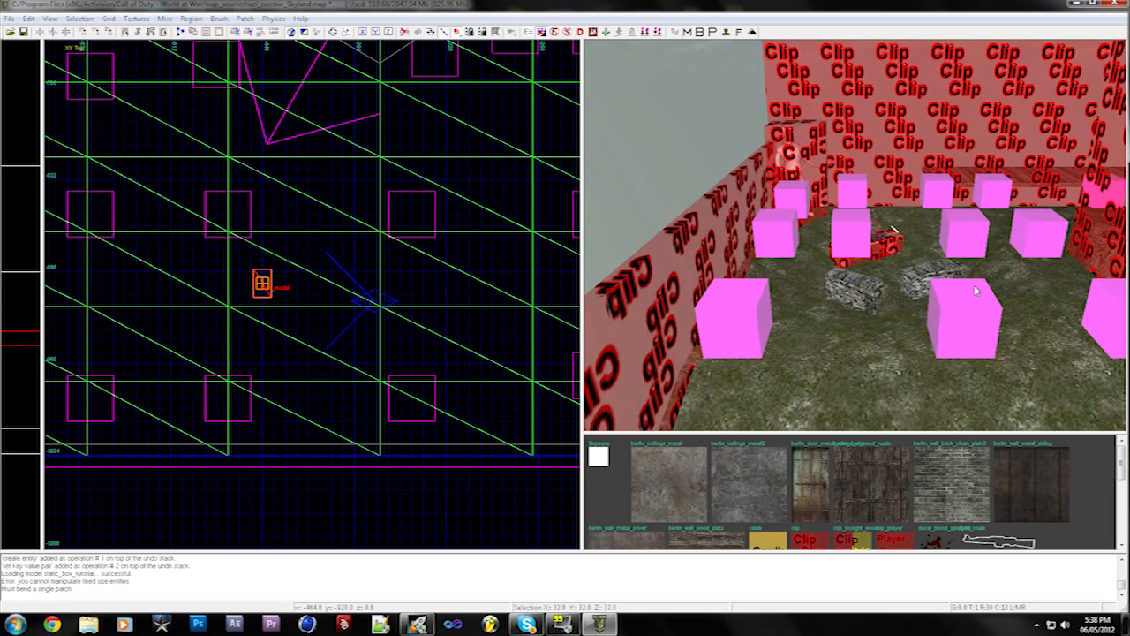
{"action": "right_click_drag", "start_coordinate": [975, 290], "coordinate": [975, 291]}
{"action": "left_click_drag", "start_coordinate": [800, 330], "coordinate": [765, 129]}
{"action": "key", "text": "Escape"}
{"action": "right_click_drag", "start_coordinate": [765, 129], "coordinate": [759, 132]}
{"action": "left_click", "coordinate": [764, 132], "text": "shift"}
{"action": "key", "text": "Escape"}
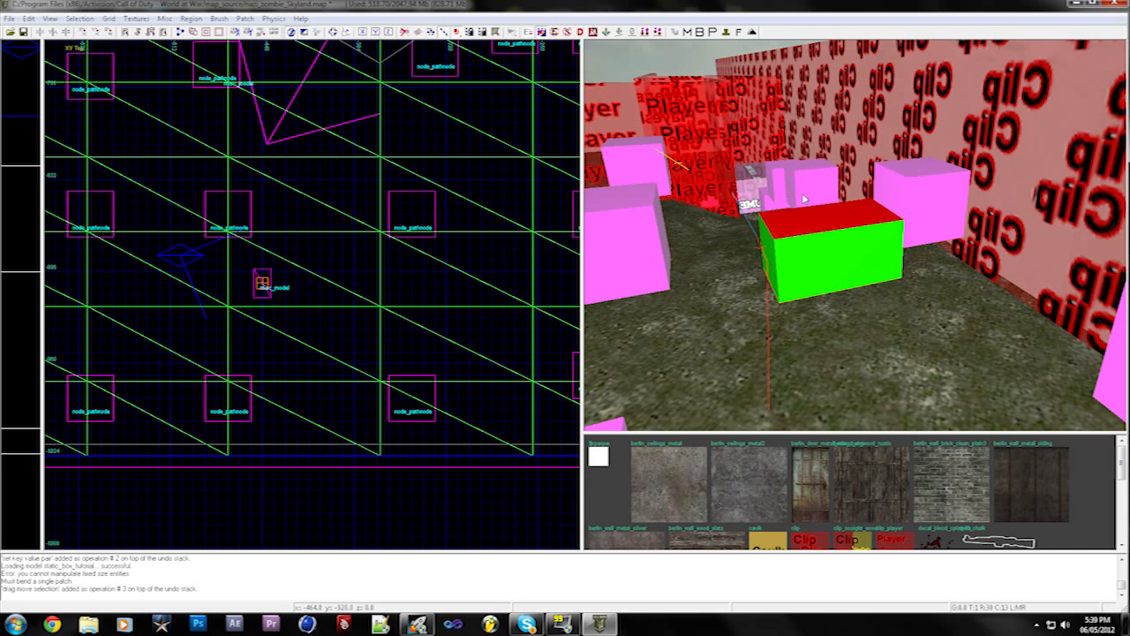
Step: Add a modelscale key with the value 5 to the static_box_tutorial model
{"action": "left_click", "coordinate": [821, 234], "text": "shift"}
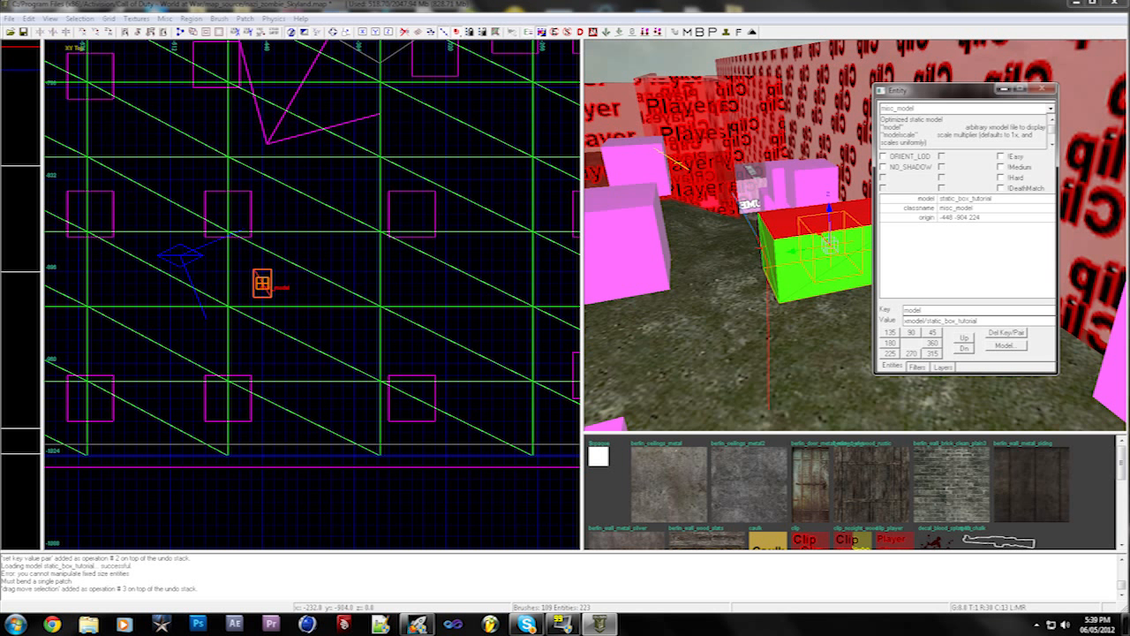
{"action": "key", "text": "Tab"}
{"action": "type", "text": "5"}
{"action": "key", "text": "Return"}
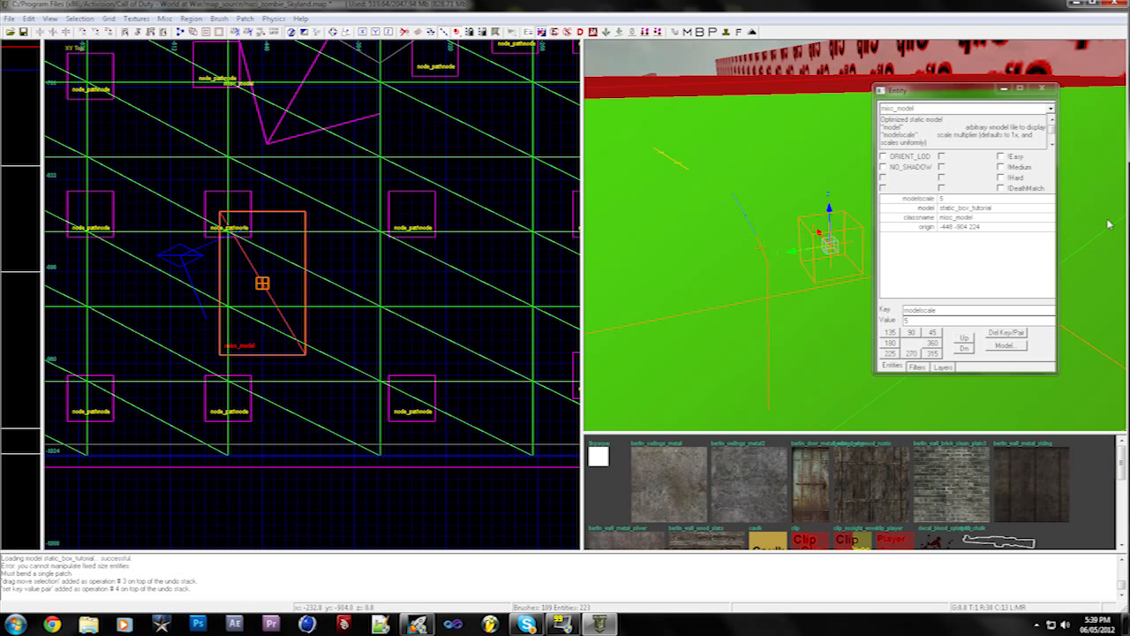
Step: Replace the model's modelscale value with a slightly smaller one and close the entity properties
{"action": "left_click", "coordinate": [954, 199]}
{"action": "left_click_drag", "start_coordinate": [918, 321], "coordinate": [826, 330]}
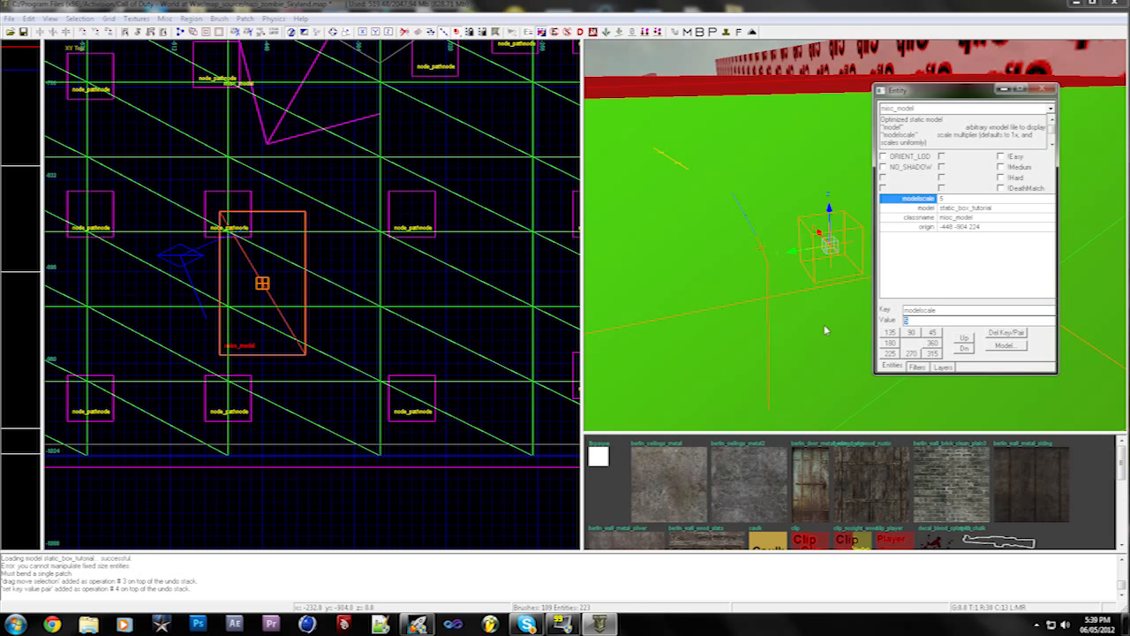
{"action": "key", "text": "Return"}
{"action": "key", "text": "n"}
{"action": "right_click_drag", "start_coordinate": [825, 329], "coordinate": [826, 329]}
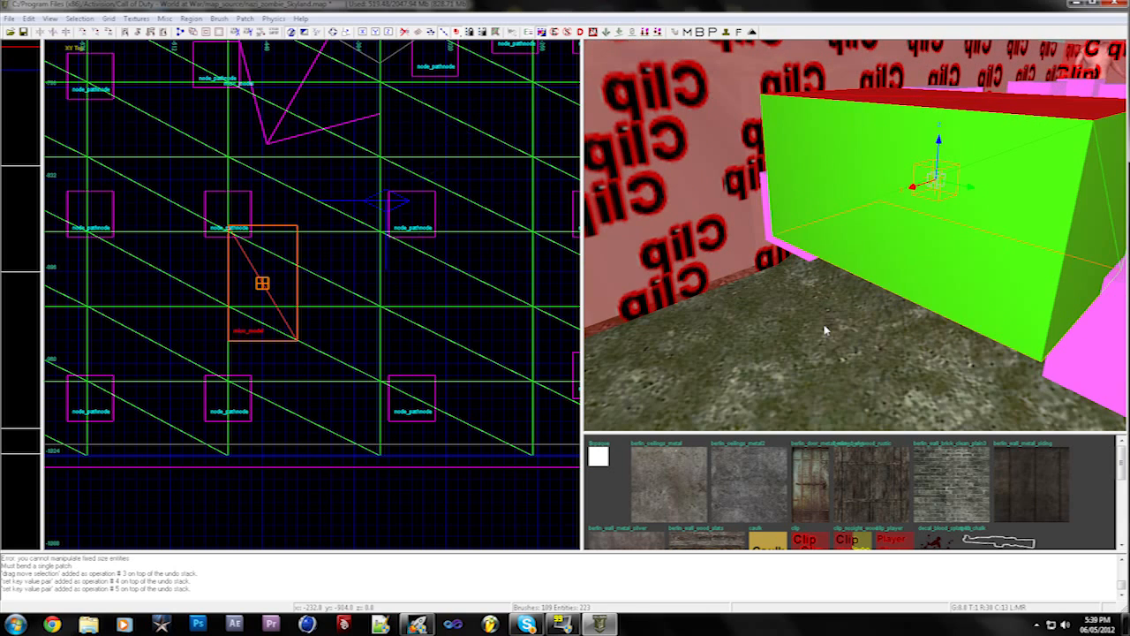
Step: Move the scaled box model sideways in the top view, toward the clip wall with the smaller x coordinates
{"action": "key", "text": "s"}
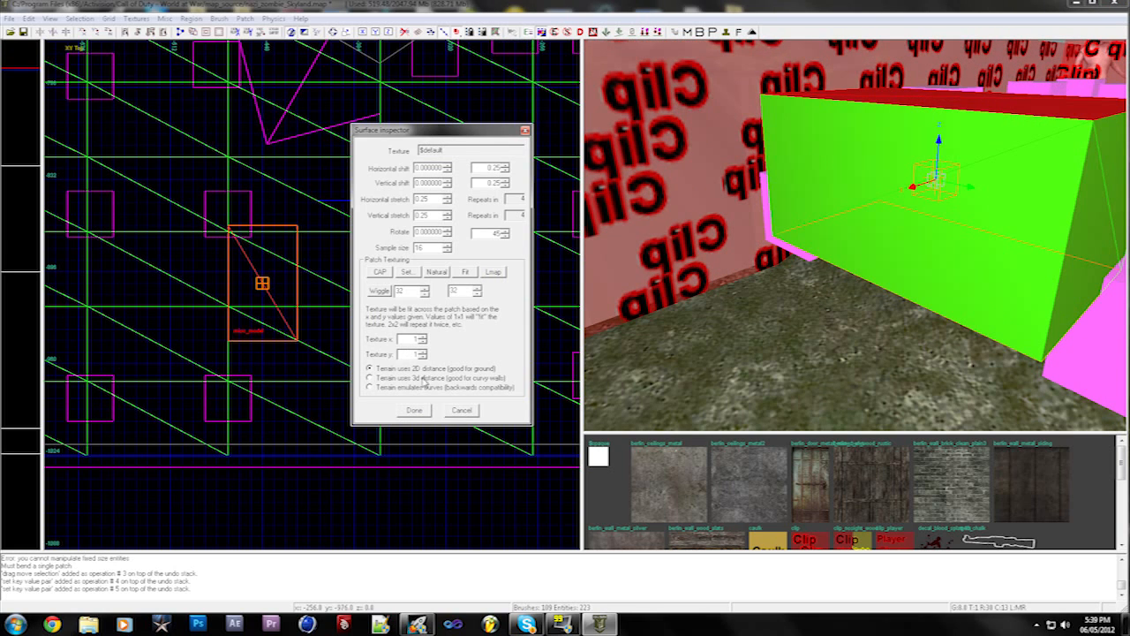
{"action": "left_click", "coordinate": [456, 413]}
{"action": "scroll", "coordinate": [287, 311], "scroll_direction": "down", "scroll_amount": 1}
{"action": "scroll", "coordinate": [286, 313], "scroll_direction": "down", "scroll_amount": 3}
{"action": "left_click_drag", "start_coordinate": [284, 298], "coordinate": [182, 300]}
Step: Rotate the box model -90 degrees about the x axis in the side view so that it stands upright
{"action": "key", "text": "ctrl+Tab"}
{"action": "key", "text": "ctrl+Tab"}
{"action": "scroll", "coordinate": [255, 282], "scroll_direction": "up", "scroll_amount": 5}
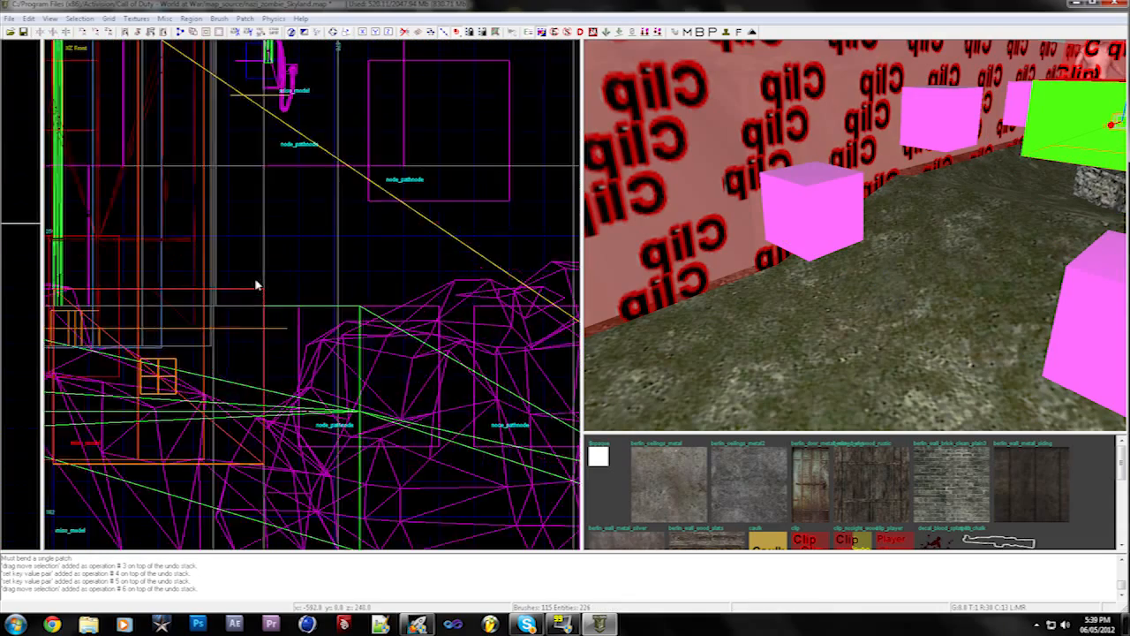
{"action": "scroll", "coordinate": [318, 297], "scroll_direction": "up", "scroll_amount": 4}
{"action": "mouse_move", "coordinate": [348, 292]}
{"action": "left_mouse_down"}
{"action": "mouse_move", "coordinate": [348, 327]}
{"action": "mouse_move", "coordinate": [353, 303]}
{"action": "left_mouse_up"}
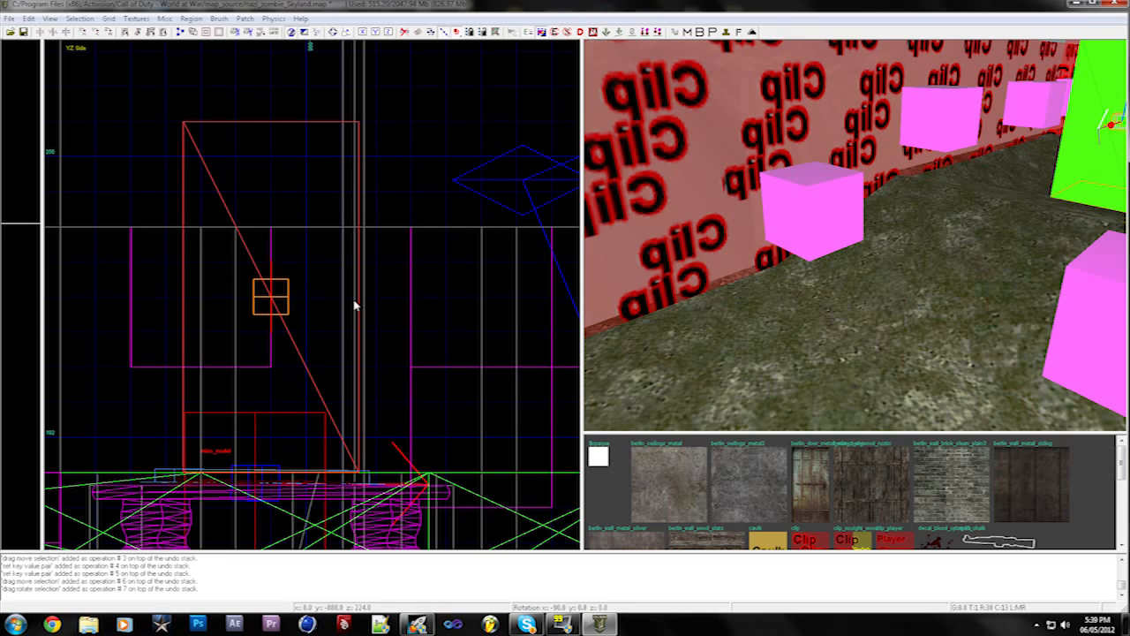
Step: Deselect the box model and examine it from several angles in the 3D view
{"action": "key", "text": "Up"}
{"action": "key", "text": "Right"}
{"action": "key", "text": "Up"}
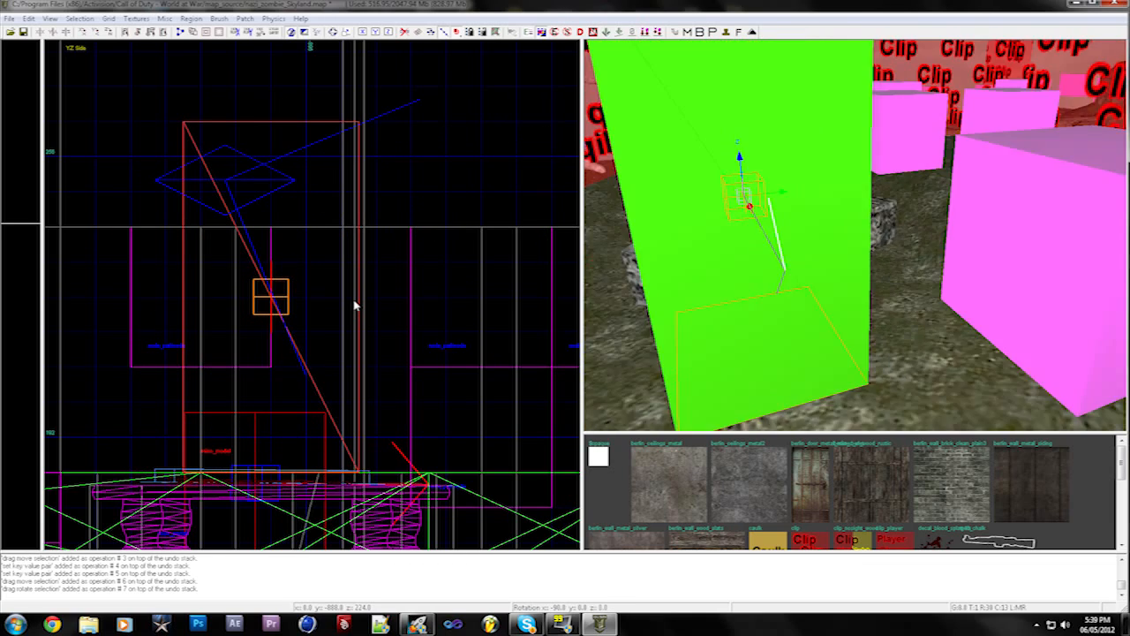
{"action": "key", "text": "Down"}
{"action": "key", "text": "Left"}
{"action": "key", "text": "Escape"}
{"action": "key", "text": "Left"}
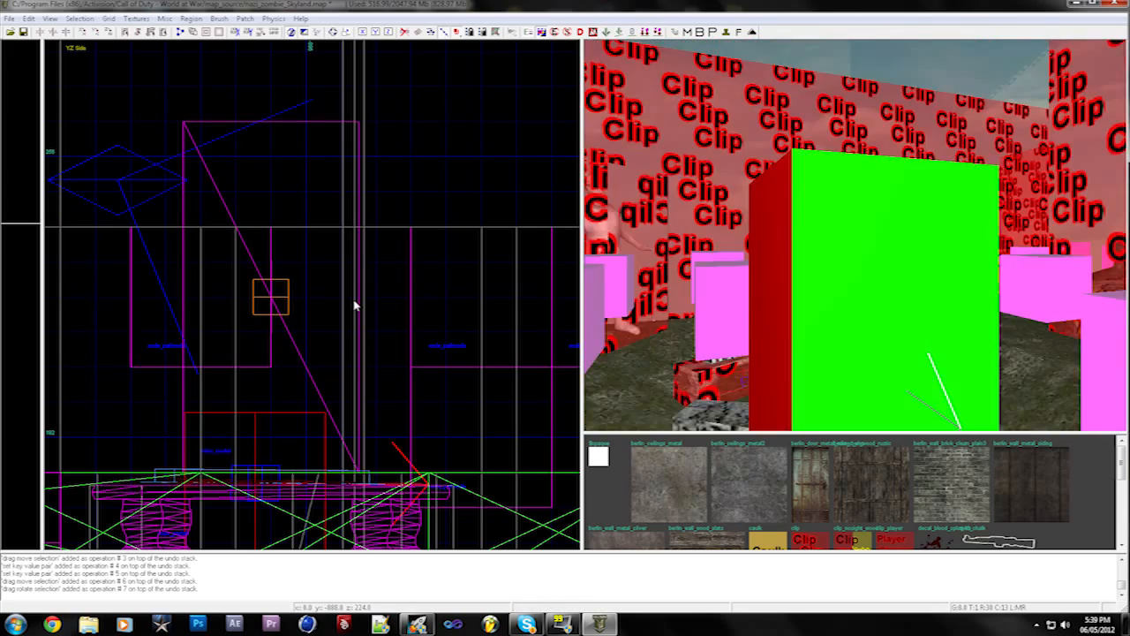
{"action": "key", "text": "Down"}
{"action": "key", "text": "Up"}
{"action": "key", "text": "Page_Down"}
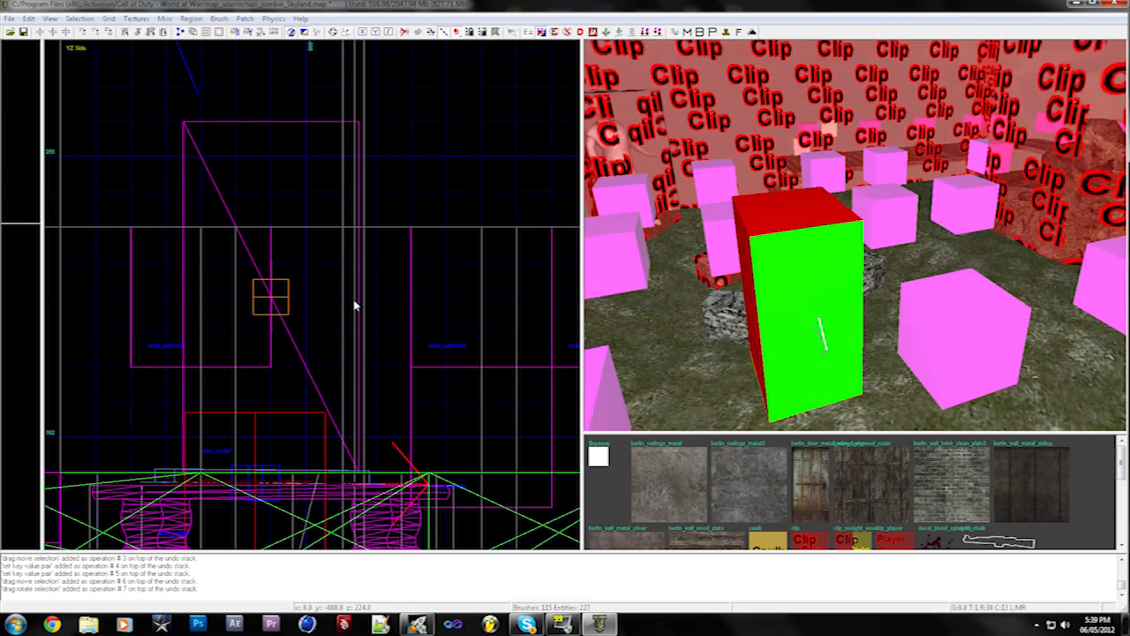
Step: Draw a brush with the clip texture over the box model's footprint in the top view
{"action": "scroll", "coordinate": [810, 529], "scroll_direction": "down", "scroll_amount": 1}
{"action": "key", "text": "ctrl+Tab"}
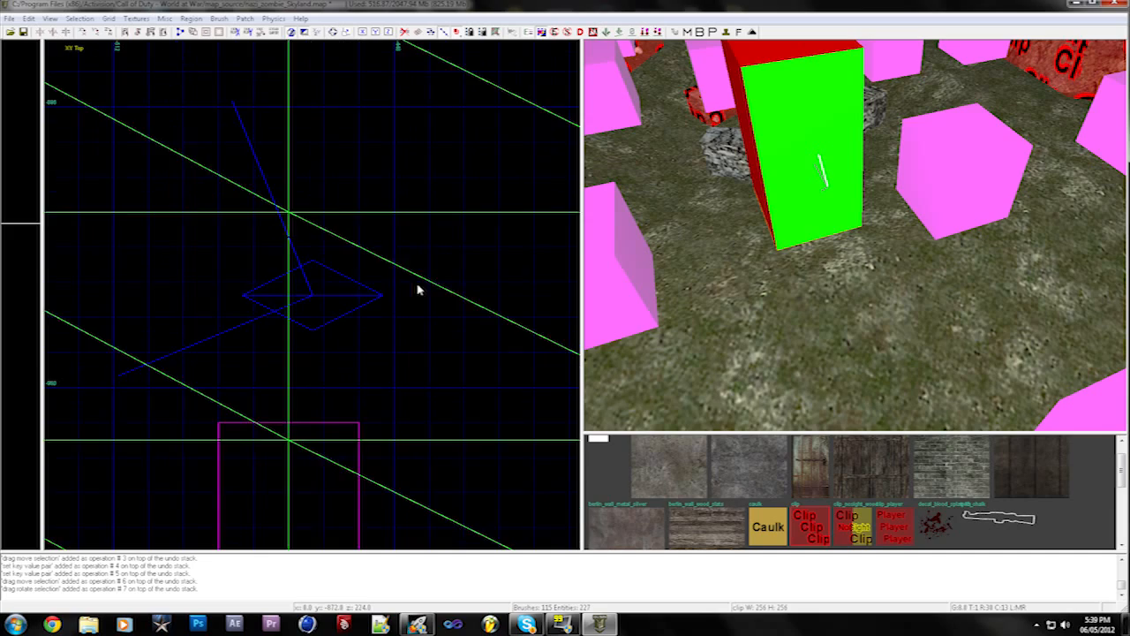
{"action": "key", "text": "ctrl+Tab"}
{"action": "key", "text": "ctrl+Tab"}
{"action": "key", "text": "ctrl+Tab"}
{"action": "scroll", "coordinate": [191, 260], "scroll_direction": "up", "scroll_amount": 4}
{"action": "scroll", "coordinate": [159, 227], "scroll_direction": "up", "scroll_amount": 2}
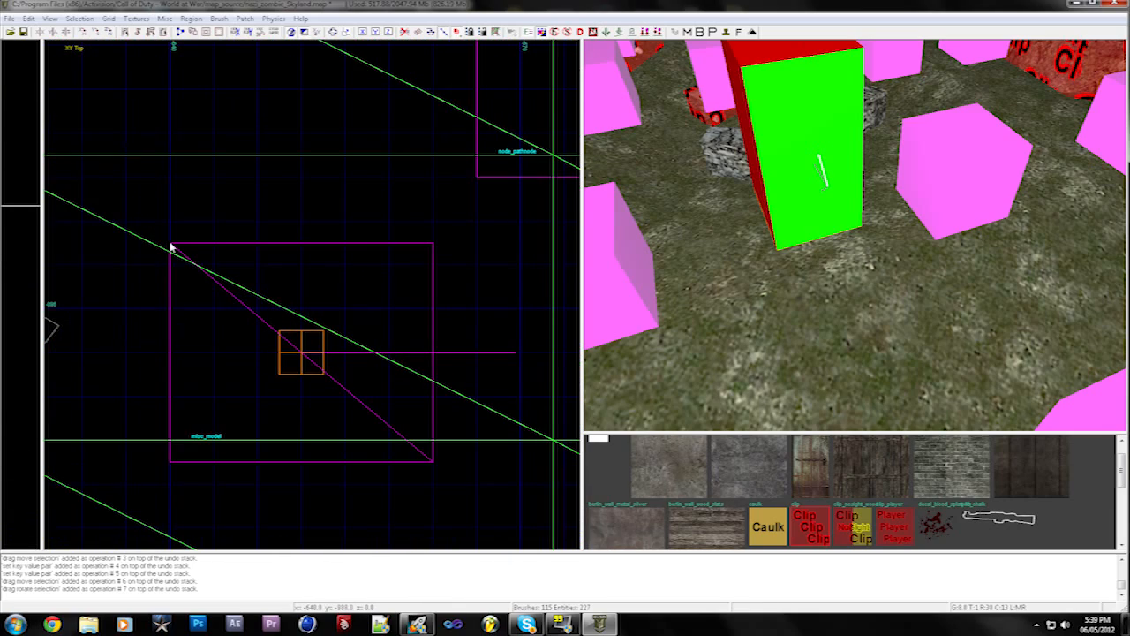
{"action": "mouse_move", "coordinate": [171, 247]}
{"action": "left_mouse_down"}
{"action": "mouse_move", "coordinate": [351, 424]}
{"action": "mouse_move", "coordinate": [431, 477]}
{"action": "left_mouse_up"}
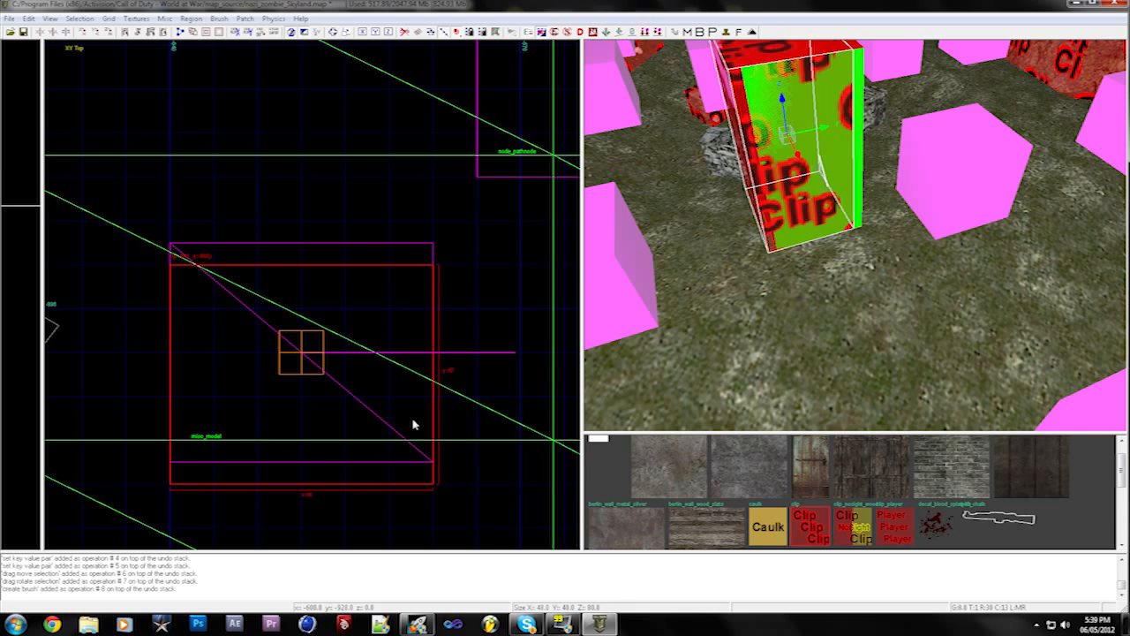
Step: Stretch the sides of the clip brush on a finer grid until they match the box model's outline
{"action": "left_click", "coordinate": [370, 204]}
{"action": "scroll", "coordinate": [221, 234], "scroll_direction": "up", "scroll_amount": 5}
{"action": "key", "text": "1"}
{"action": "left_click_drag", "start_coordinate": [212, 232], "coordinate": [205, 174]}
{"action": "scroll", "coordinate": [224, 231], "scroll_direction": "down", "scroll_amount": 4}
{"action": "right_click_drag", "start_coordinate": [233, 258], "coordinate": [239, 128]}
{"action": "scroll", "coordinate": [235, 265], "scroll_direction": "down", "scroll_amount": 1}
{"action": "scroll", "coordinate": [240, 359], "scroll_direction": "up", "scroll_amount": 1}
{"action": "left_click_drag", "start_coordinate": [237, 411], "coordinate": [237, 385]}
{"action": "key", "text": "a"}
{"action": "key", "text": "4"}
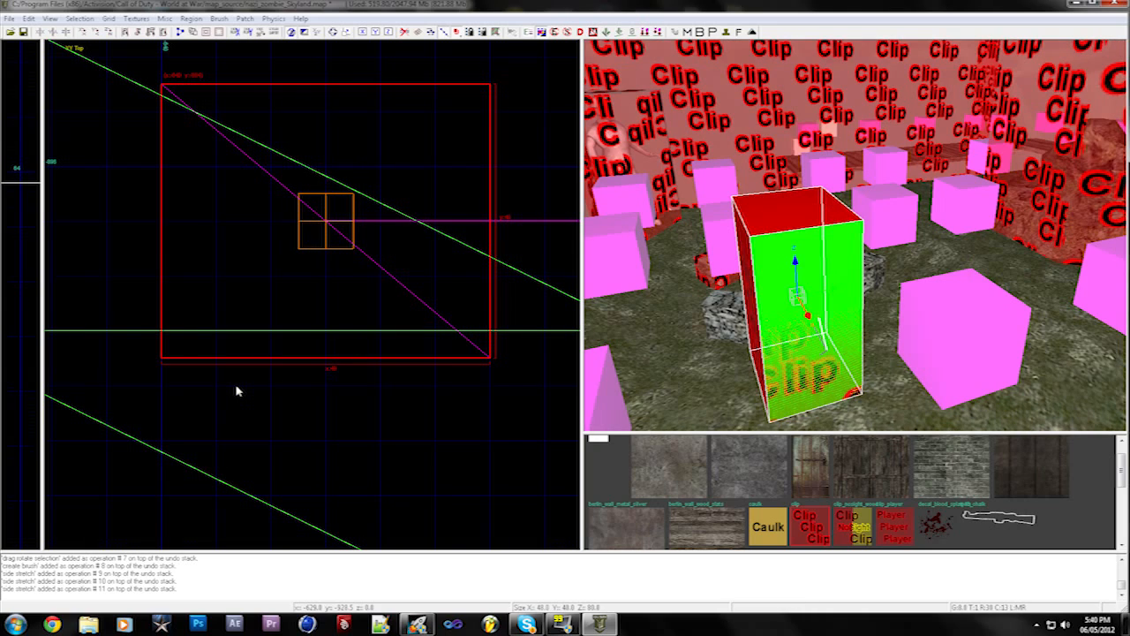
Step: Deselect the clip brush, save the map and close Radiant
{"action": "key", "text": "Escape"}
{"action": "key", "text": "ctrl+s"}
{"action": "key", "text": "Up"}
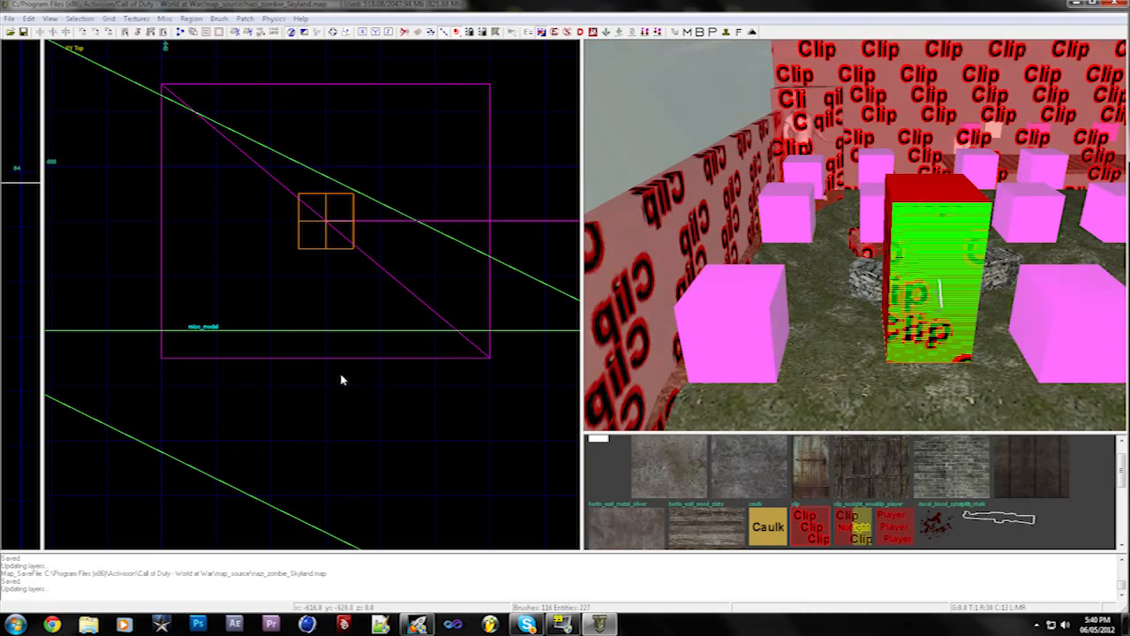
{"action": "key", "text": "Down"}
{"action": "key", "text": "ctrl+s"}
{"action": "left_click", "coordinate": [1116, 5]}
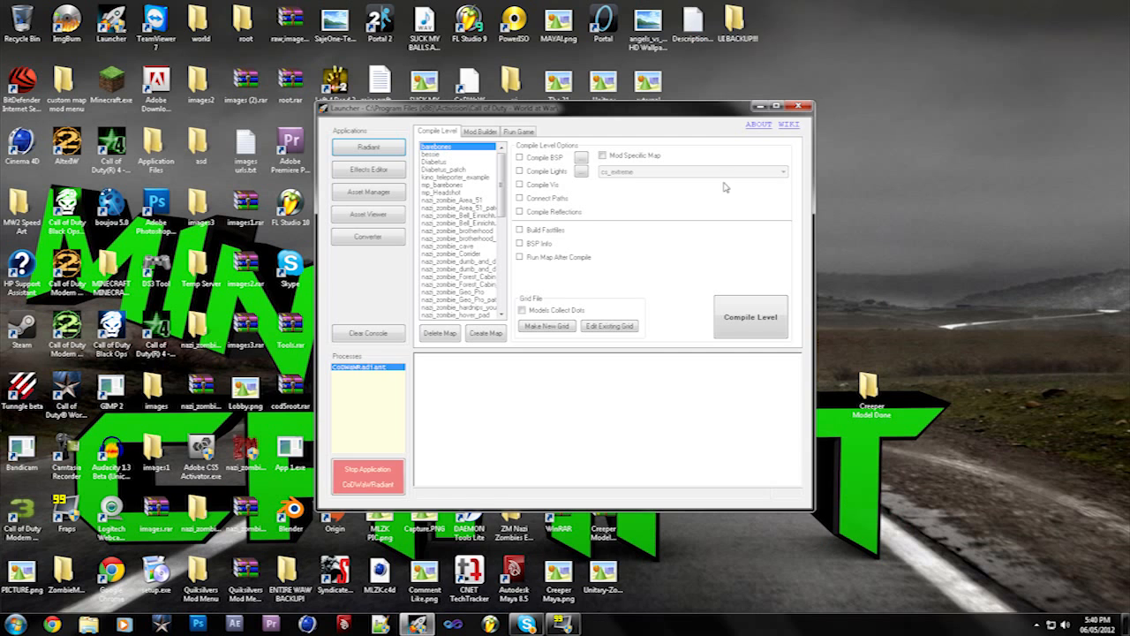
Step: Choose the nazi_zombie_Skyland mod in the Launcher's Mod Builder and look over its IWD file list
{"action": "left_click", "coordinate": [469, 132]}
{"action": "left_click", "coordinate": [477, 160]}
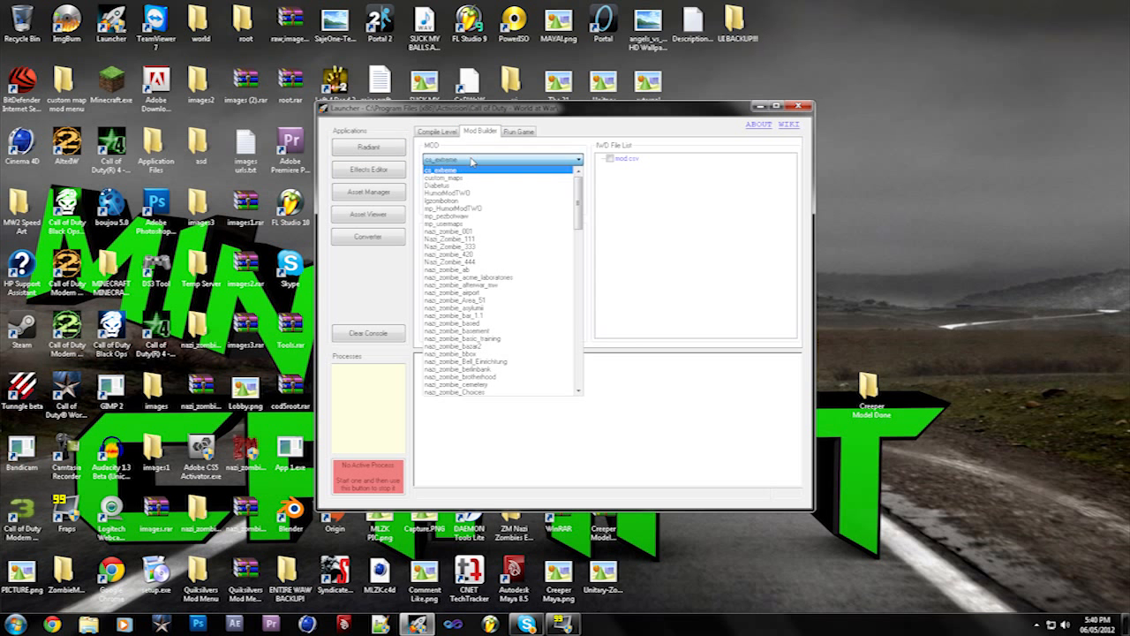
{"action": "scroll", "coordinate": [491, 280], "scroll_direction": "down", "scroll_amount": 5}
{"action": "scroll", "coordinate": [491, 280], "scroll_direction": "down", "scroll_amount": 3}
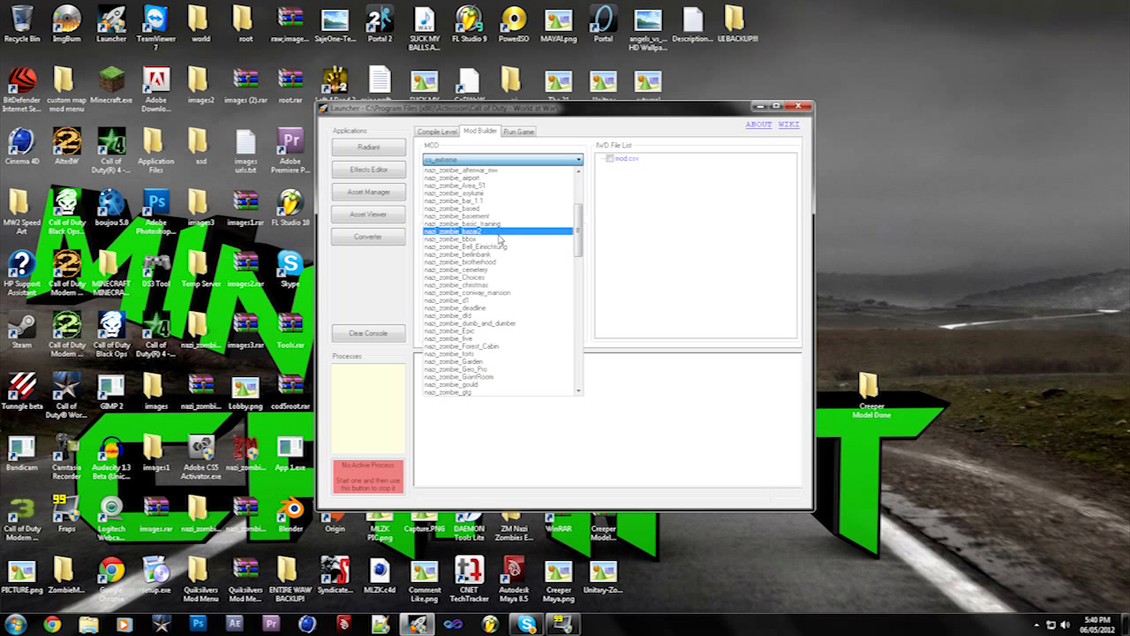
{"action": "scroll", "coordinate": [500, 277], "scroll_direction": "down", "scroll_amount": 9}
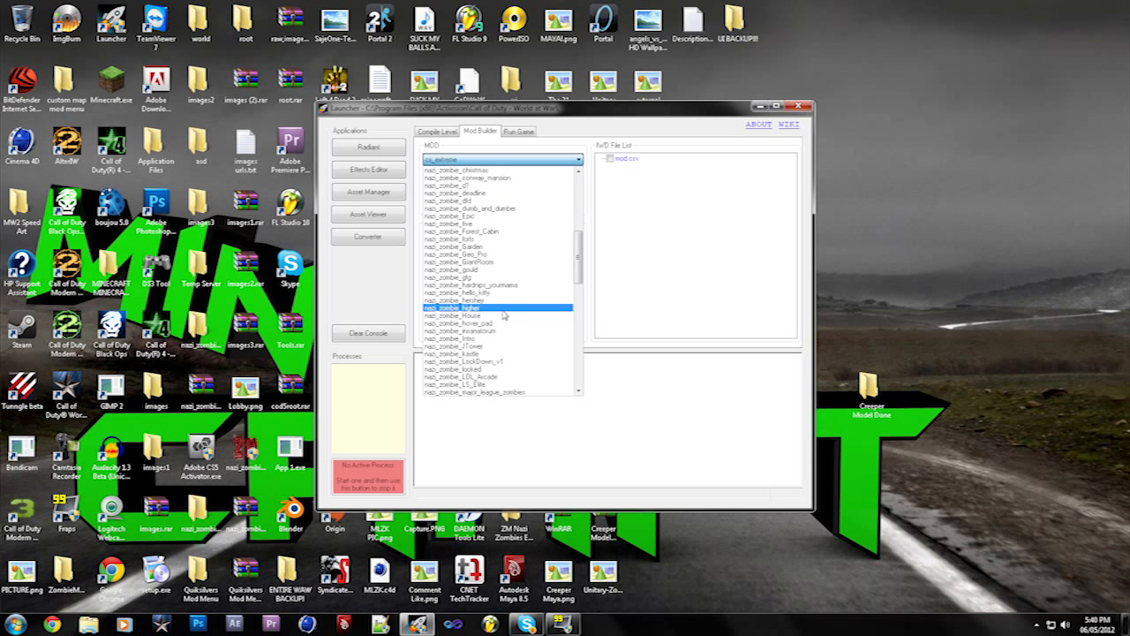
{"action": "scroll", "coordinate": [498, 318], "scroll_direction": "down", "scroll_amount": 5}
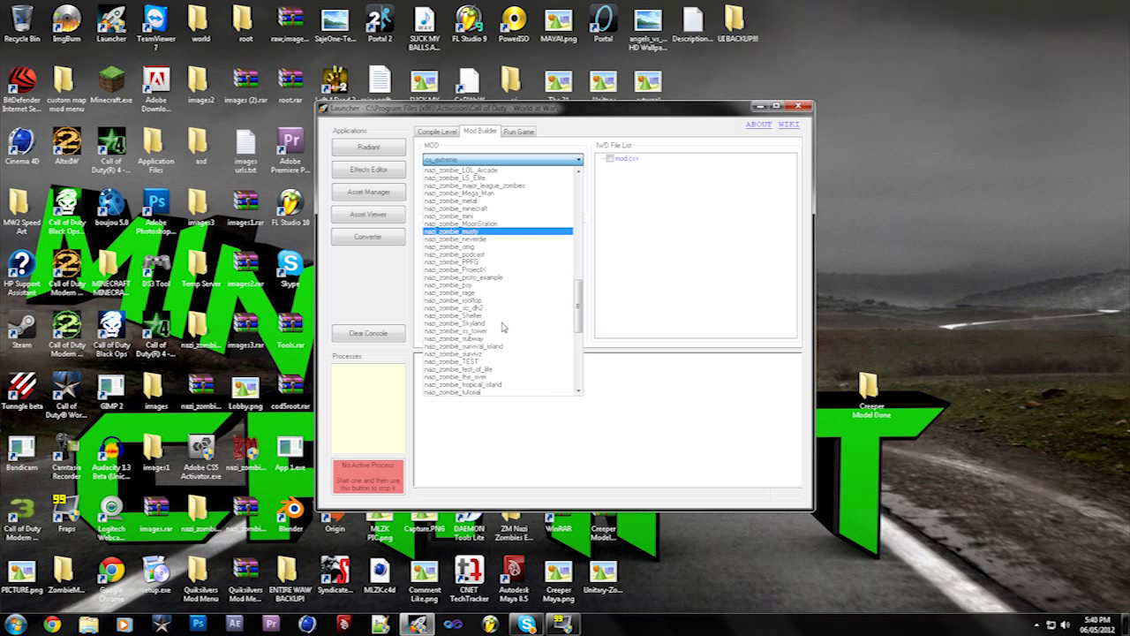
{"action": "left_click", "coordinate": [481, 300]}
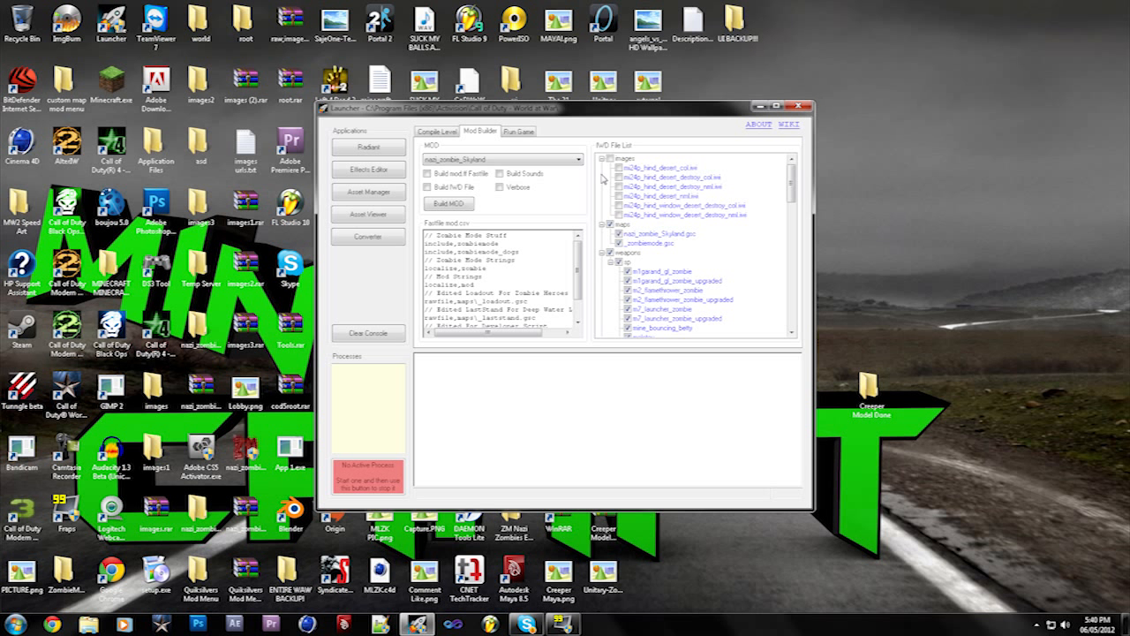
{"action": "scroll", "coordinate": [383, 376], "scroll_direction": "down", "scroll_amount": 1}
{"action": "scroll", "coordinate": [393, 353], "scroll_direction": "up", "scroll_amount": 1}
Step: Switch to Windows Explorer and open the raw\images folder of the Call of Duty - World at War installation
{"action": "left_click", "coordinate": [89, 623]}
{"action": "left_click", "coordinate": [283, 377]}
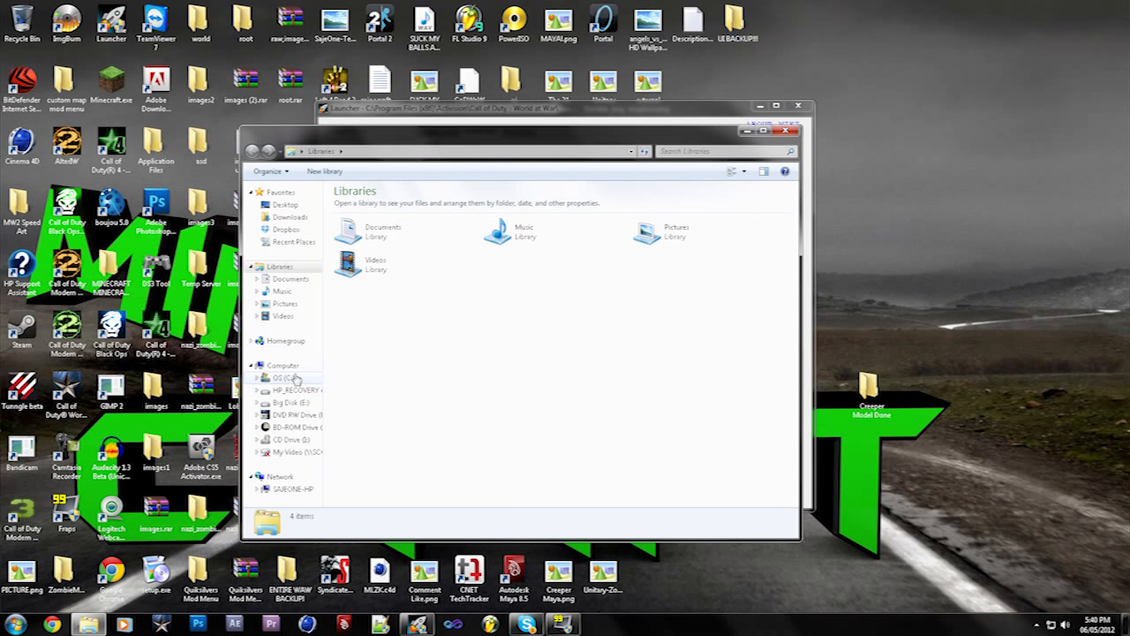
{"action": "double_click", "coordinate": [429, 342]}
{"action": "double_click", "coordinate": [381, 207]}
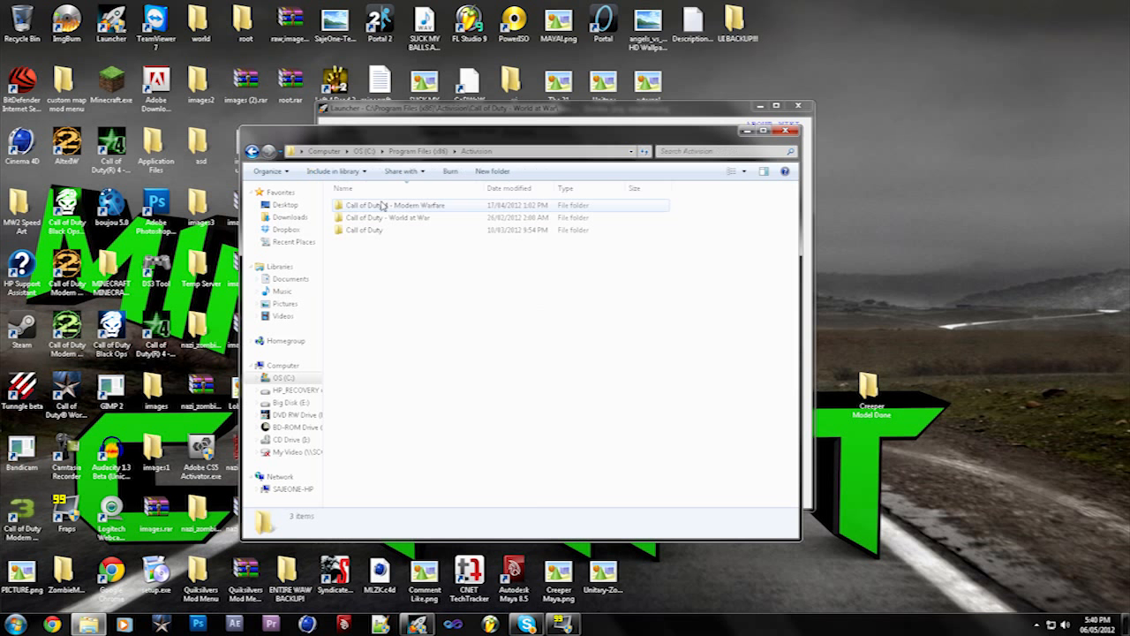
{"action": "double_click", "coordinate": [381, 218]}
{"action": "double_click", "coordinate": [370, 379]}
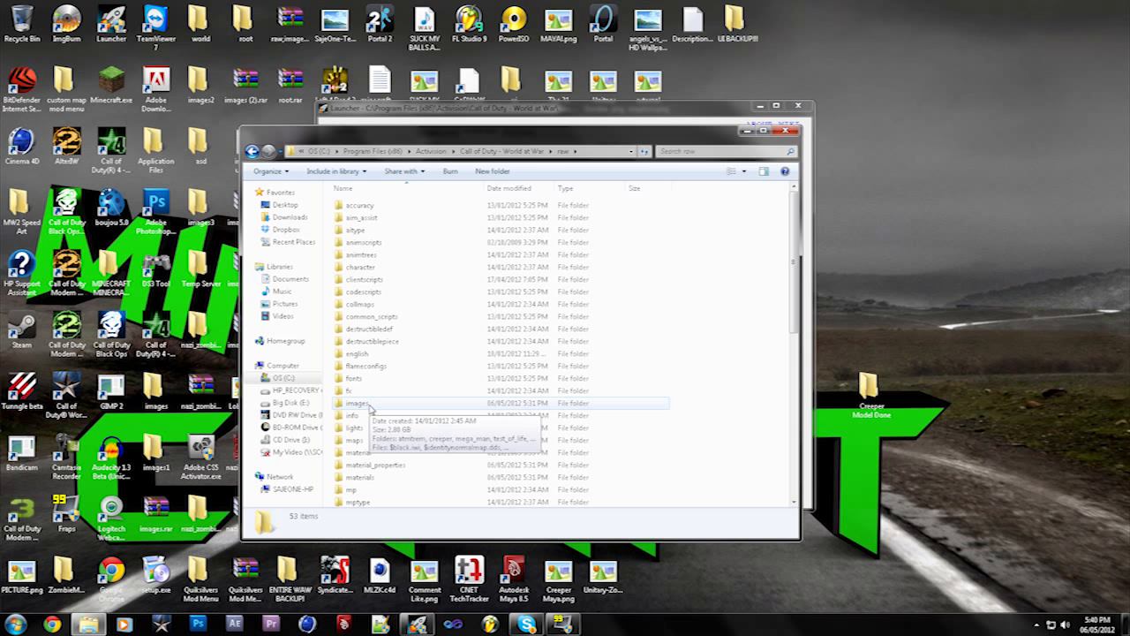
{"action": "left_click", "coordinate": [380, 404]}
{"action": "double_click", "coordinate": [380, 403]}
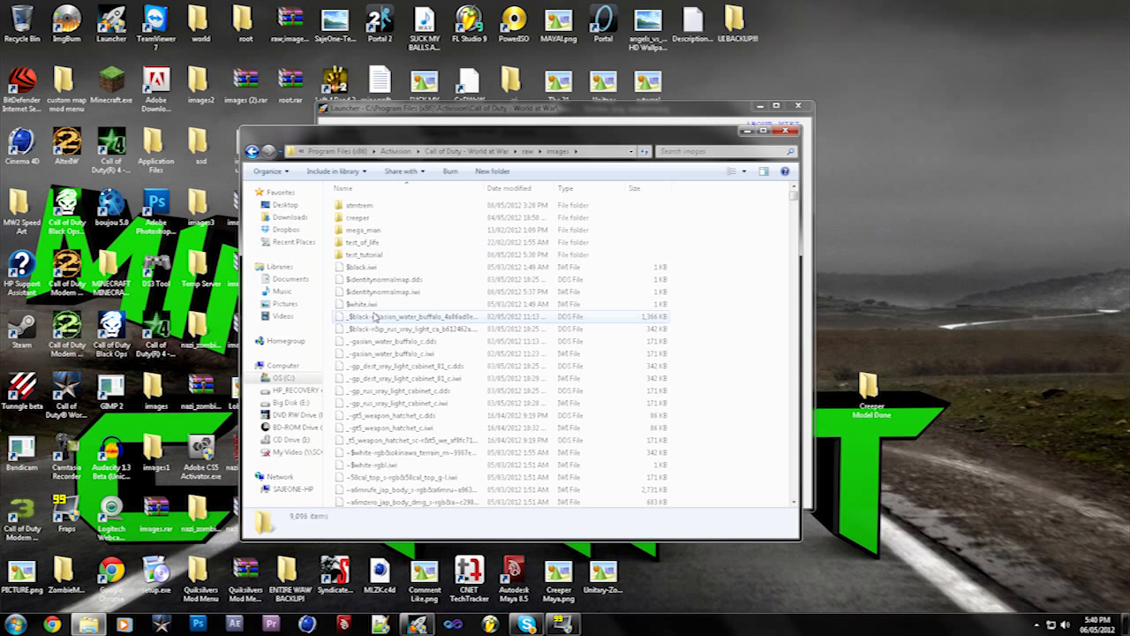
Step: Search the images folder for mtl_tut and copy mtl_tut_red_tex.iwi and mtl_tut_green_tex.iwi
{"action": "scroll", "coordinate": [365, 353], "scroll_direction": "down", "scroll_amount": 15}
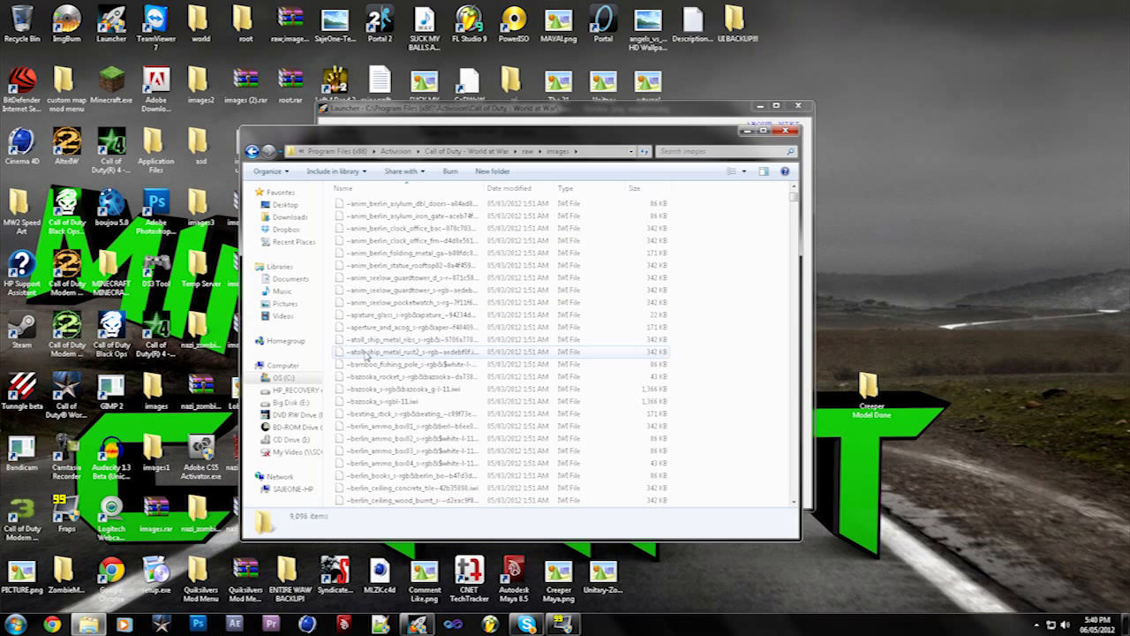
{"action": "left_click", "coordinate": [662, 151]}
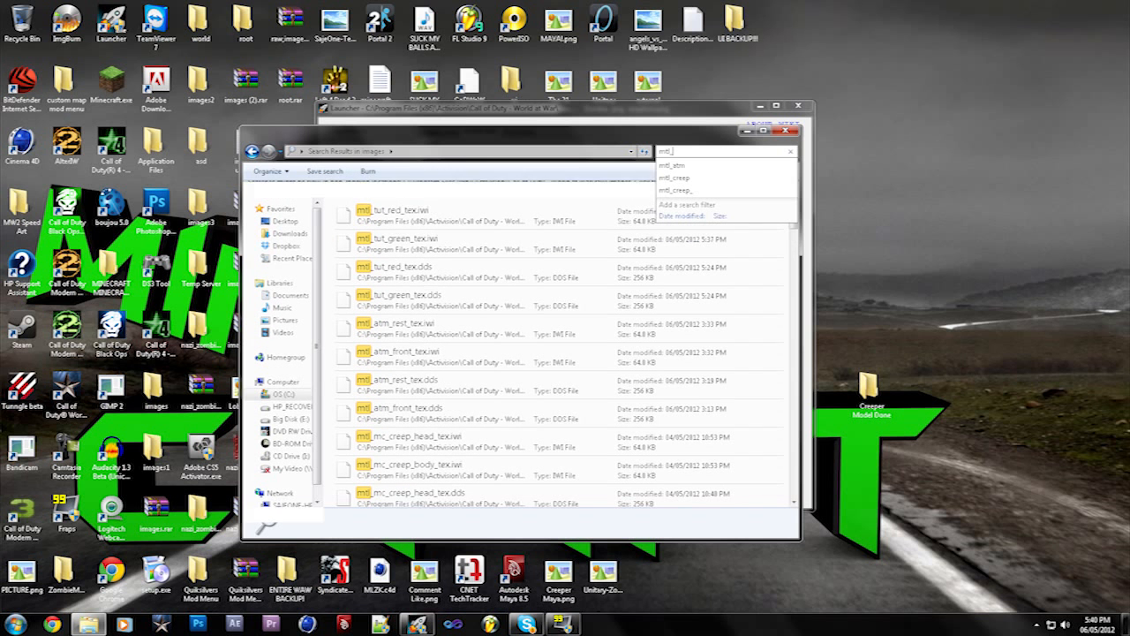
{"action": "type", "text": "mtl_tut"}
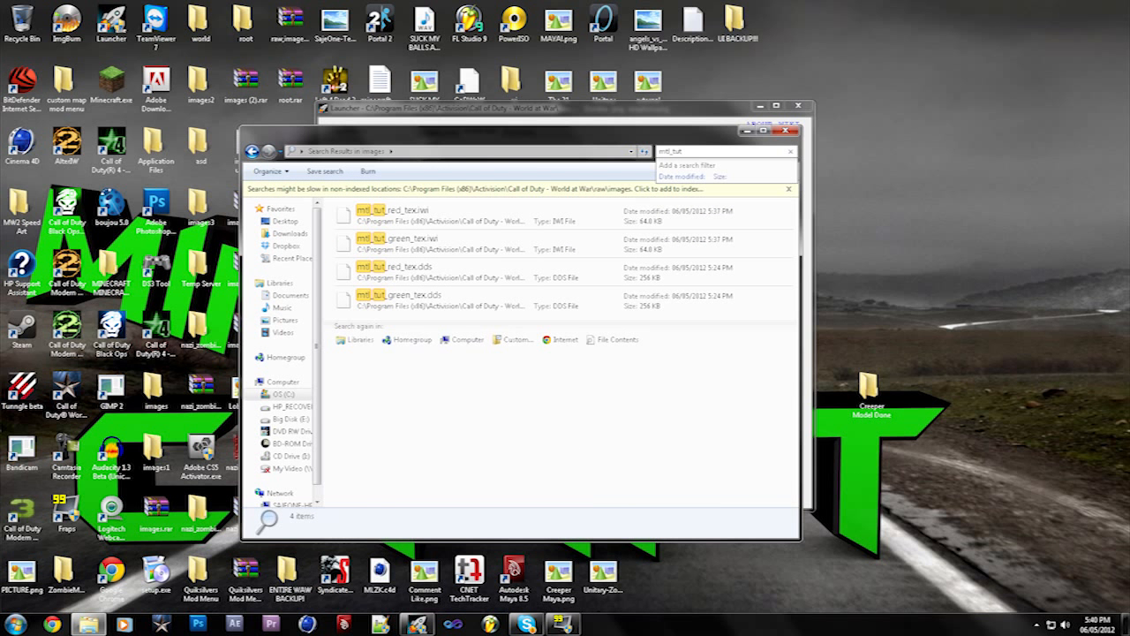
{"action": "left_click", "coordinate": [397, 215]}
{"action": "left_click", "coordinate": [399, 241], "text": "shift"}
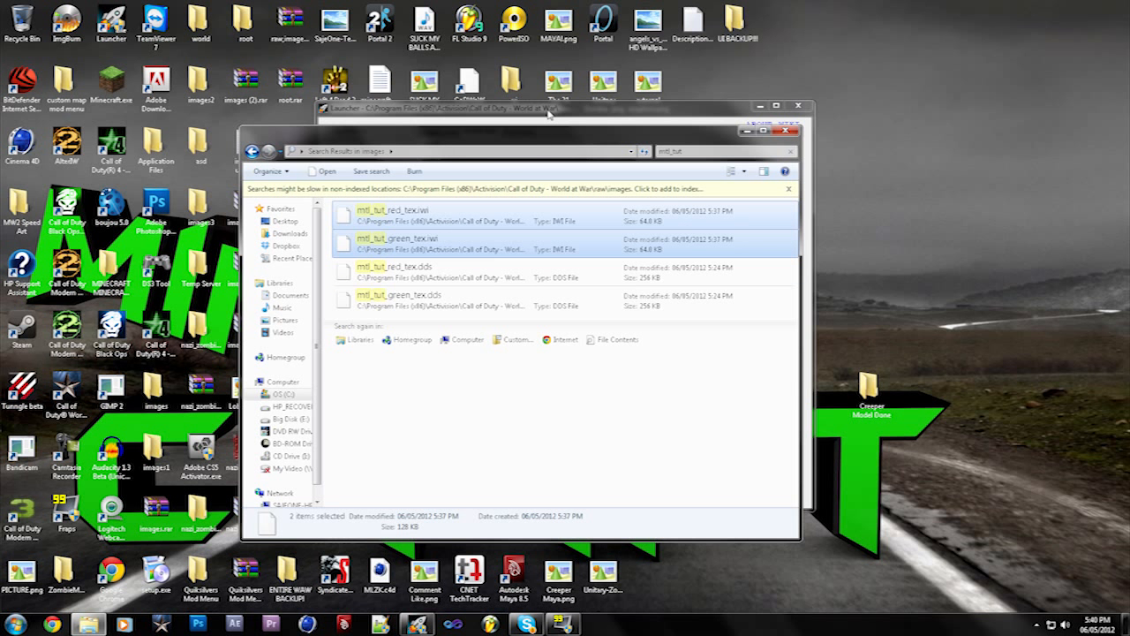
{"action": "right_click", "coordinate": [453, 237]}
{"action": "left_click", "coordinate": [521, 372]}
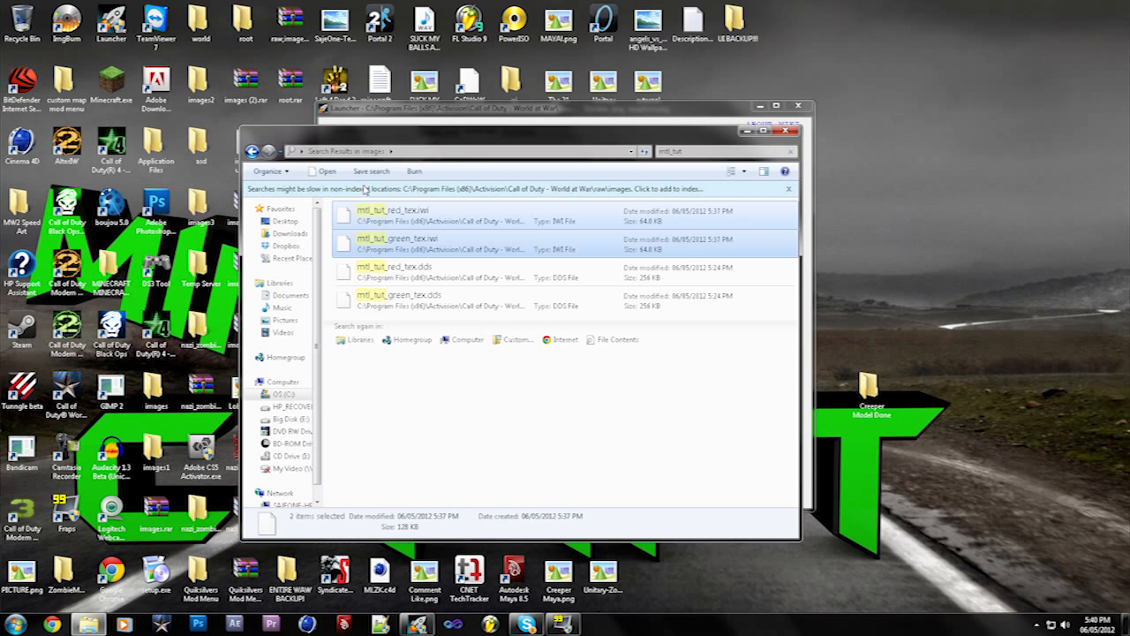
Step: Open the images folder of the nazi_zombie_Skyland mod inside the Call of Duty - World at War mods folder
{"action": "left_click", "coordinate": [291, 397]}
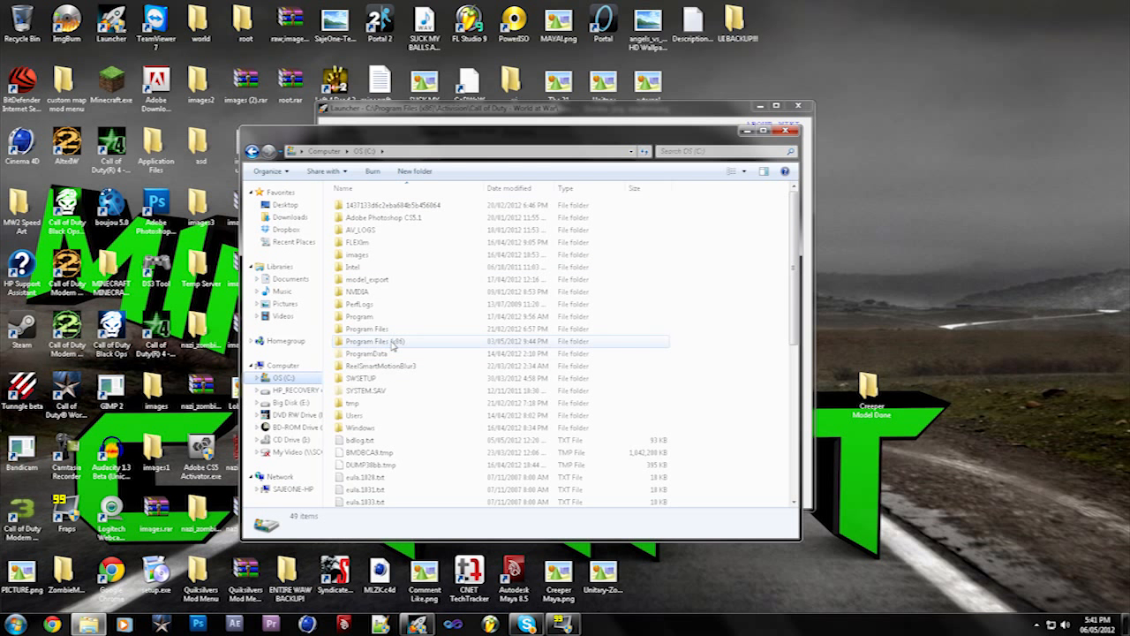
{"action": "double_click", "coordinate": [375, 344]}
{"action": "double_click", "coordinate": [375, 204]}
{"action": "double_click", "coordinate": [376, 217]}
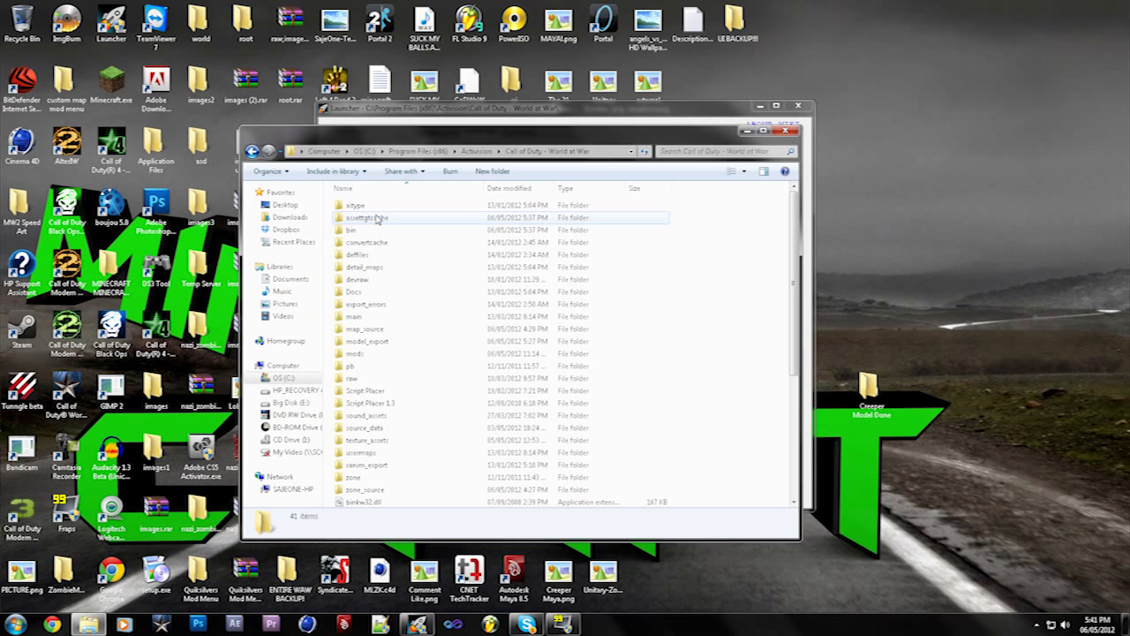
{"action": "double_click", "coordinate": [355, 353]}
{"action": "scroll", "coordinate": [374, 365], "scroll_direction": "down", "scroll_amount": 15}
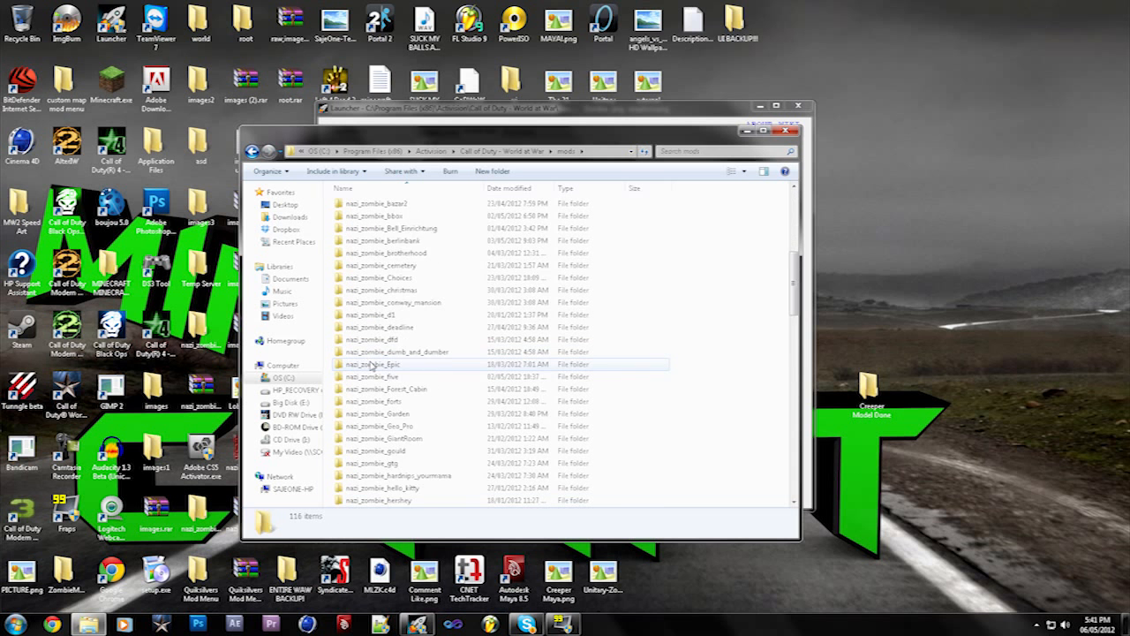
{"action": "scroll", "coordinate": [374, 365], "scroll_direction": "up", "scroll_amount": 2}
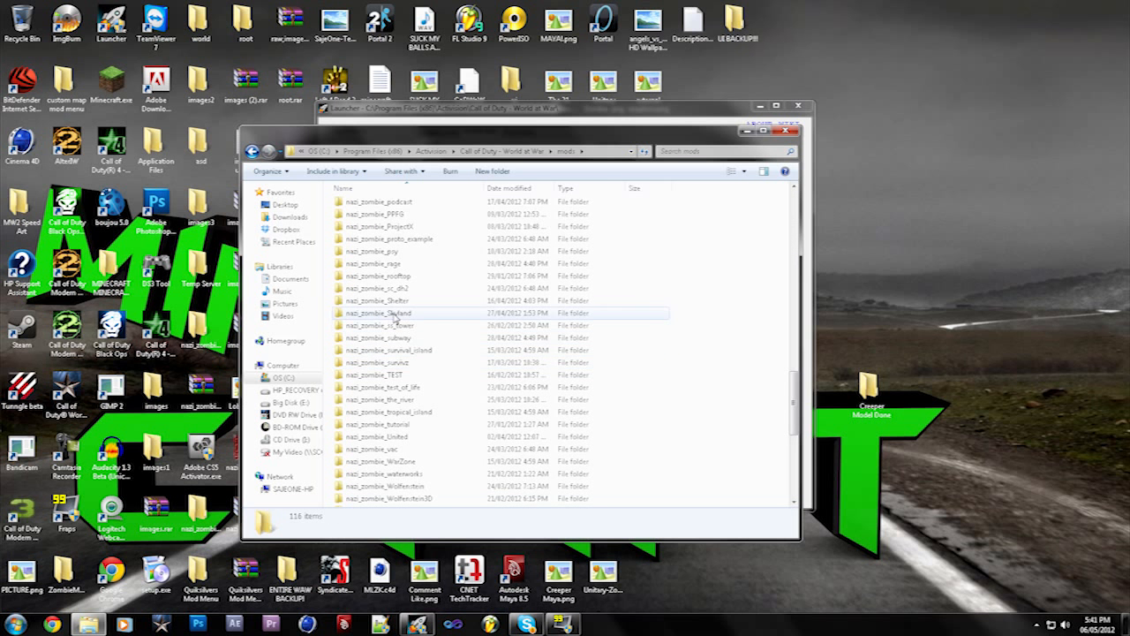
{"action": "double_click", "coordinate": [375, 309]}
{"action": "double_click", "coordinate": [356, 204]}
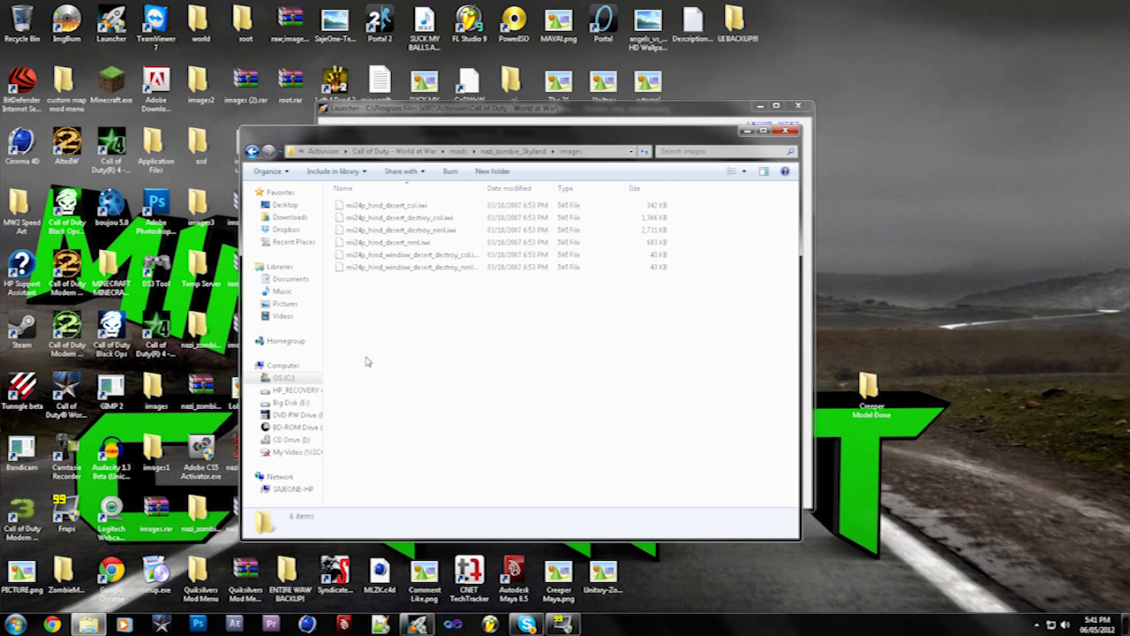
Step: Paste mtl_tut_red_tex.iwi and mtl_tut_green_tex.iwi into the mod's images folder and close the Explorer window
{"action": "left_click_drag", "start_coordinate": [425, 429], "coordinate": [410, 369]}
{"action": "left_click_drag", "start_coordinate": [445, 409], "coordinate": [404, 321]}
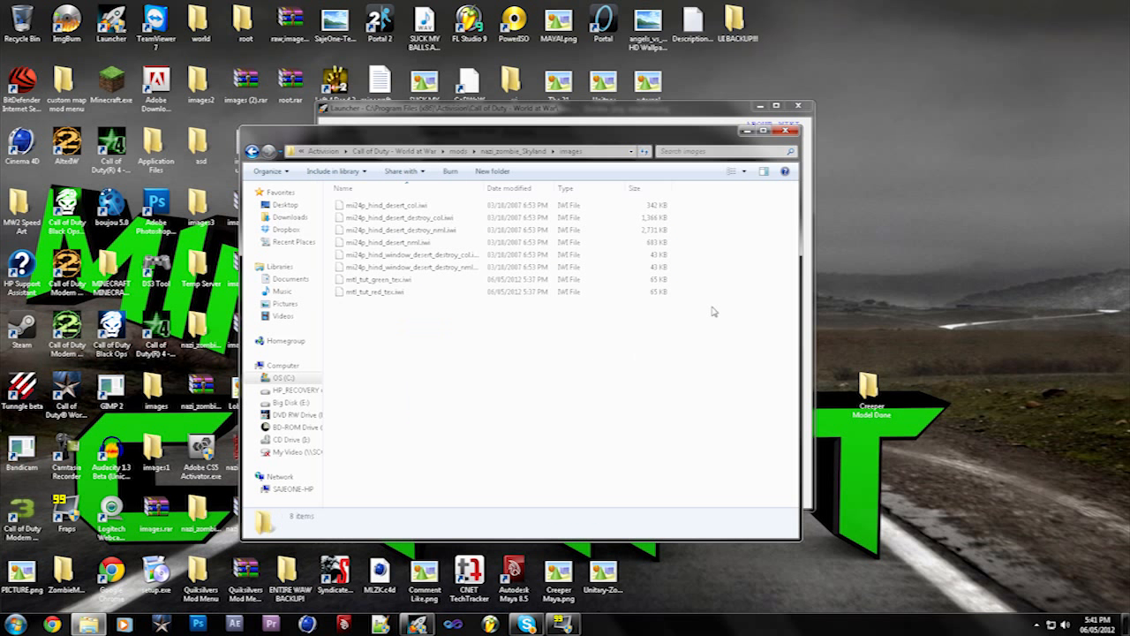
{"action": "left_click", "coordinate": [785, 131]}
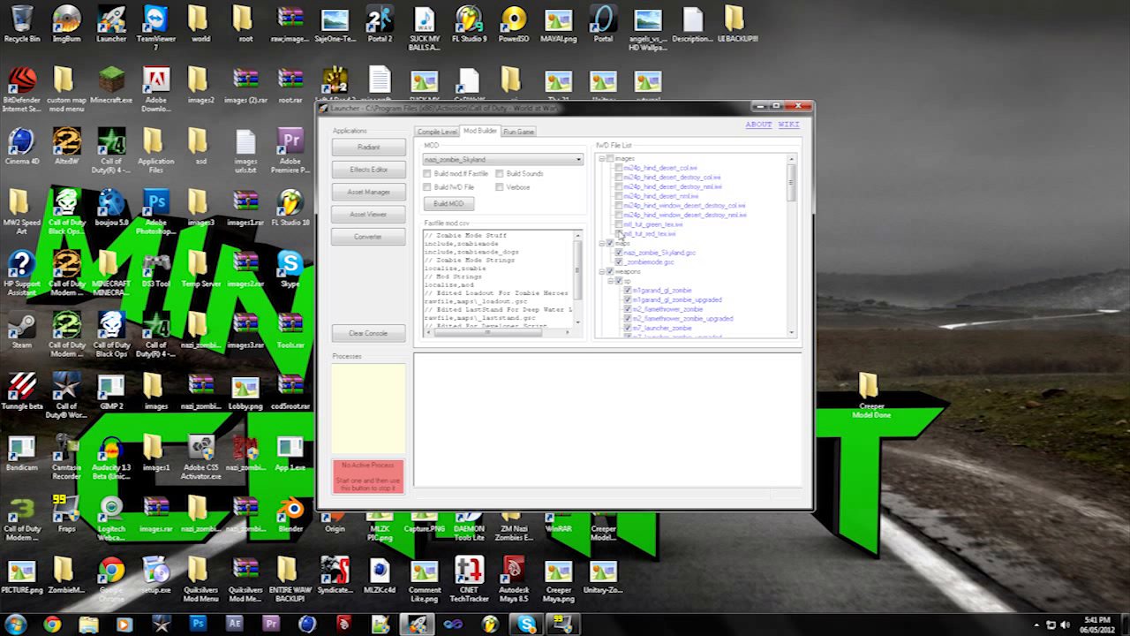
Step: Include both mtl_tut images in the IWD file list and add material,mtl_tut_red, material,mtl_tut_green and xmodel,static_box_tutorial to mod.csv
{"action": "left_click", "coordinate": [620, 233]}
{"action": "left_click_drag", "start_coordinate": [577, 268], "coordinate": [580, 322]}
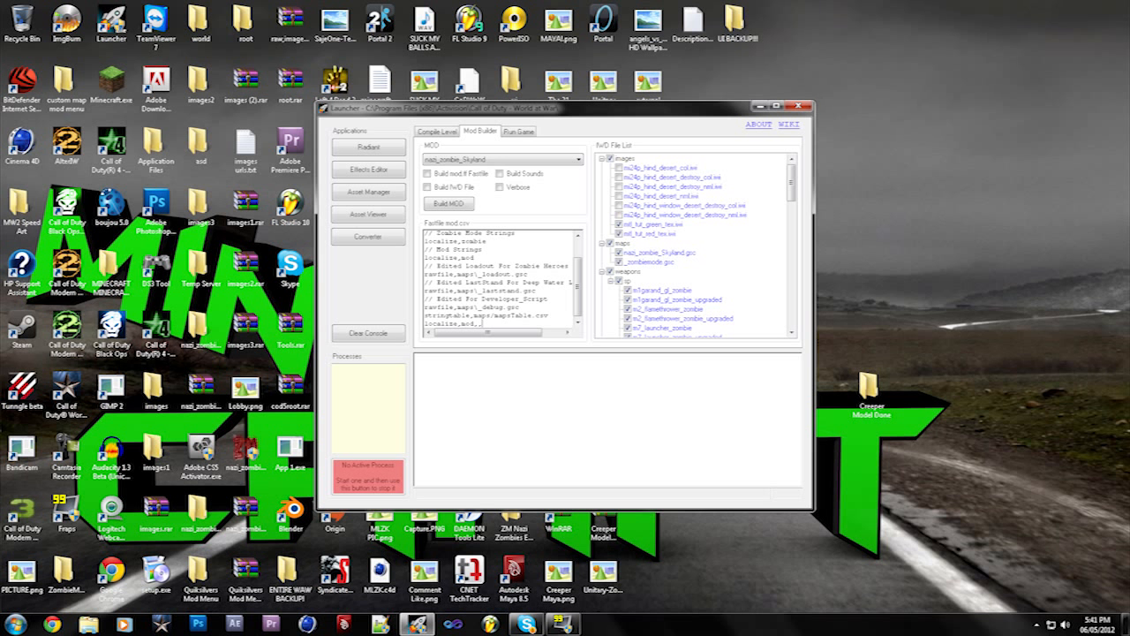
{"action": "key", "text": "Return"}
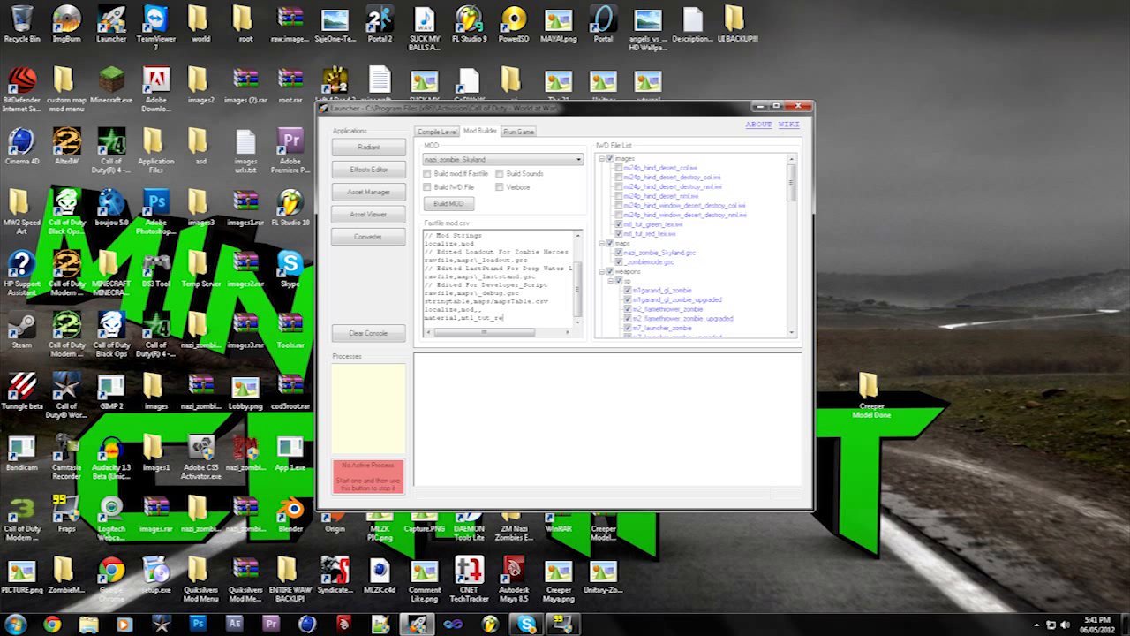
{"action": "key", "text": "Return"}
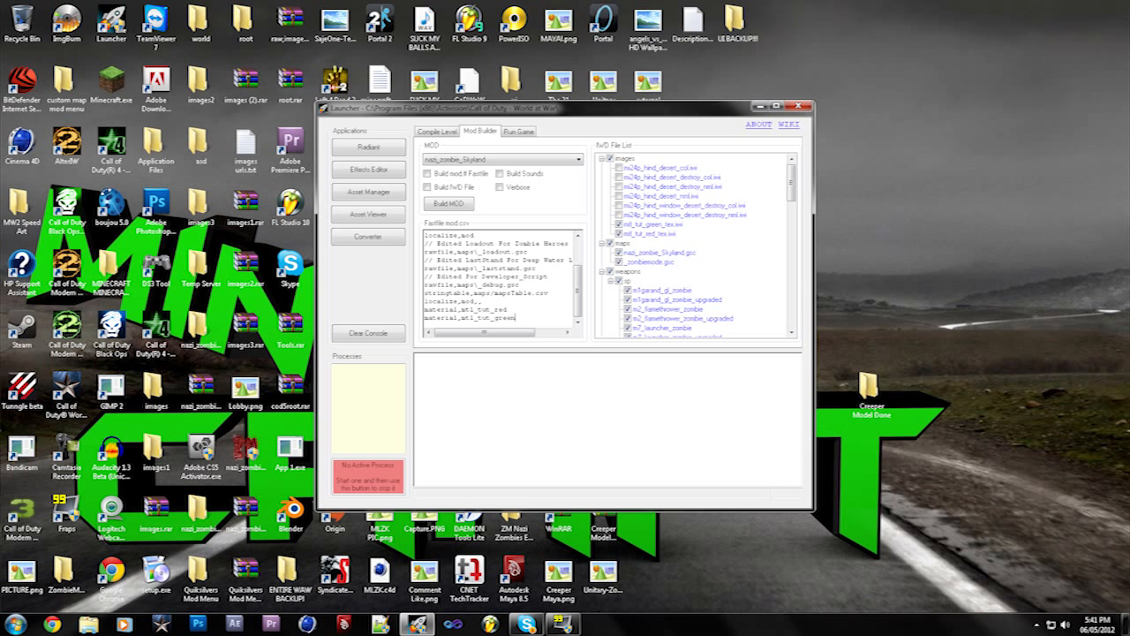
{"action": "key", "text": "Return"}
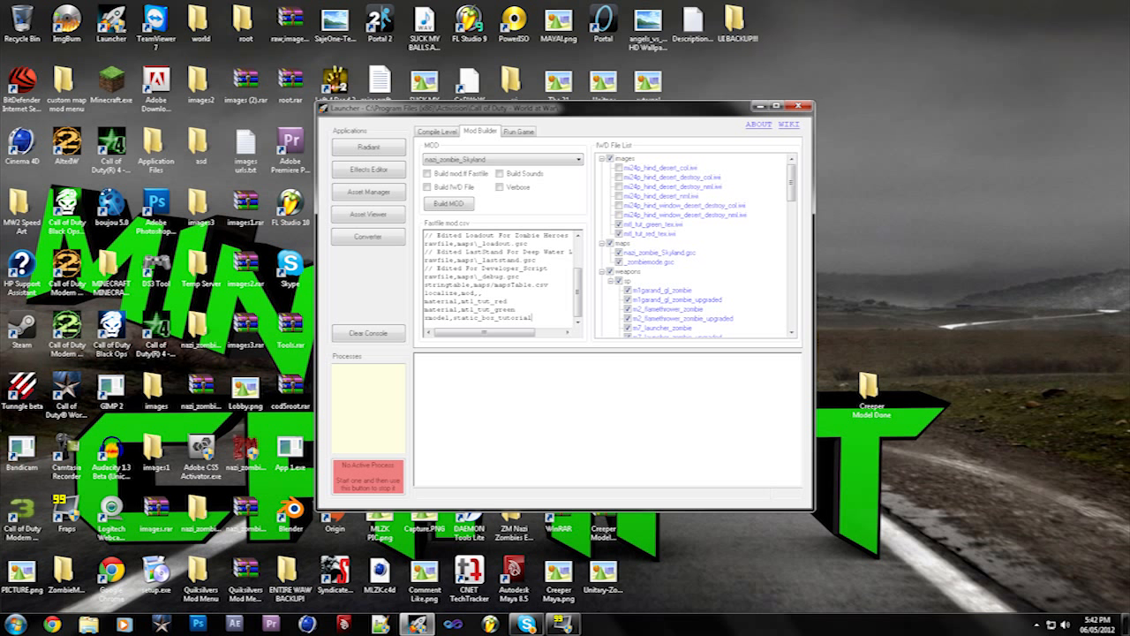
Step: Check the box model's file name among the Asset Manager's recent files, then close the Asset Manager
{"action": "left_click", "coordinate": [372, 199]}
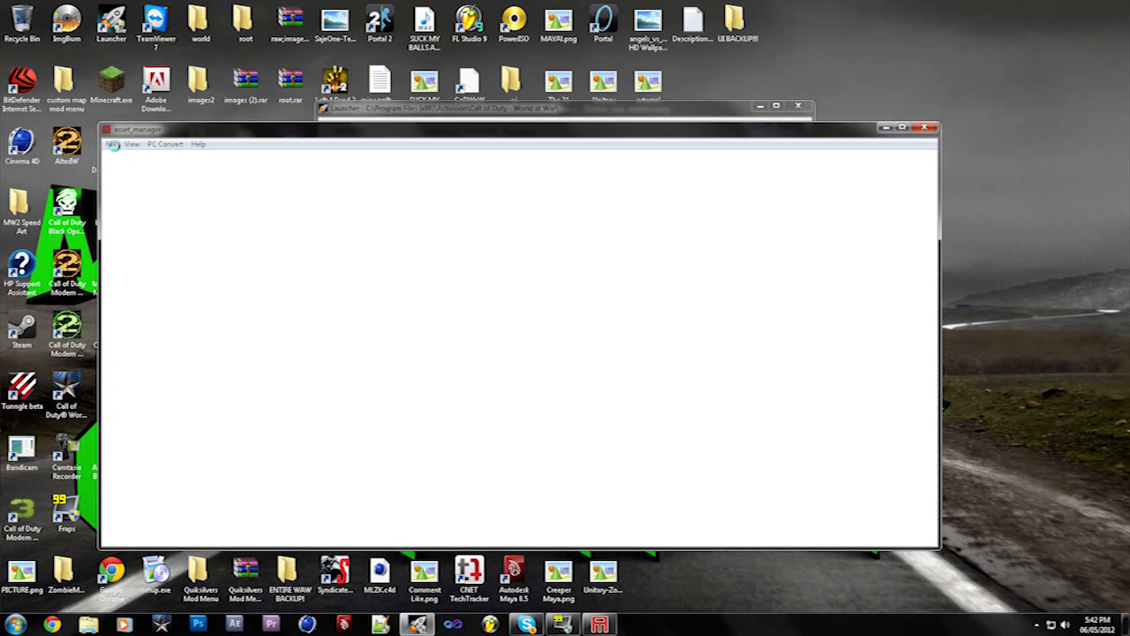
{"action": "left_click", "coordinate": [111, 144]}
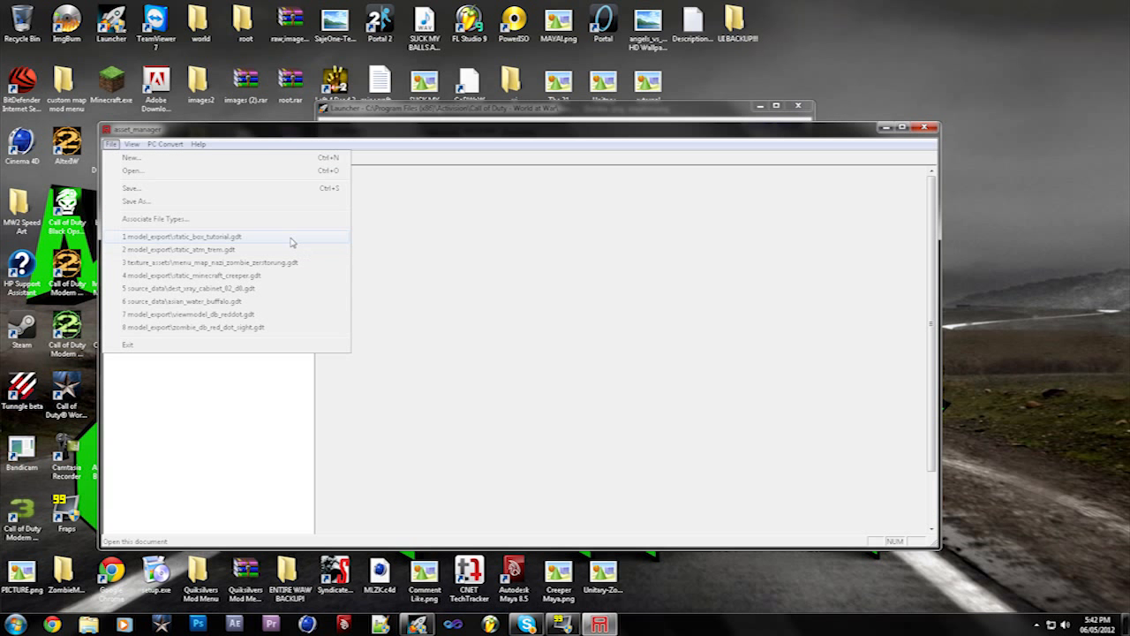
{"action": "left_click", "coordinate": [929, 127]}
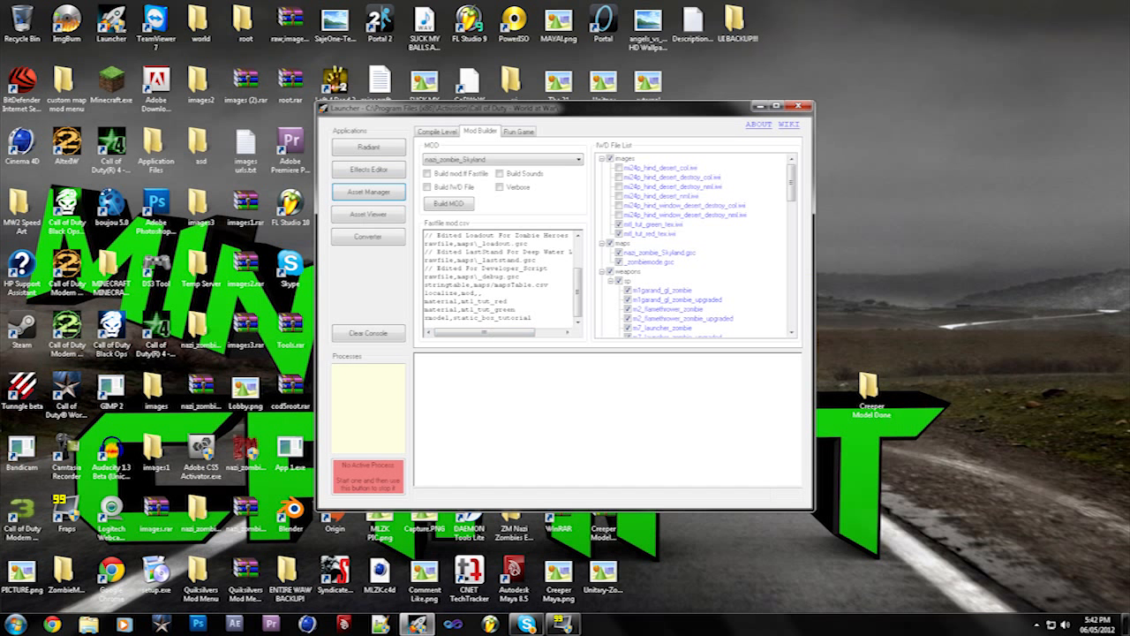
Step: Reselect the nazi_zombie_Skyland mod and build it with the mod.ff Fastfile and IWD File options enabled
{"action": "left_click", "coordinate": [513, 162]}
{"action": "left_click", "coordinate": [513, 162]}
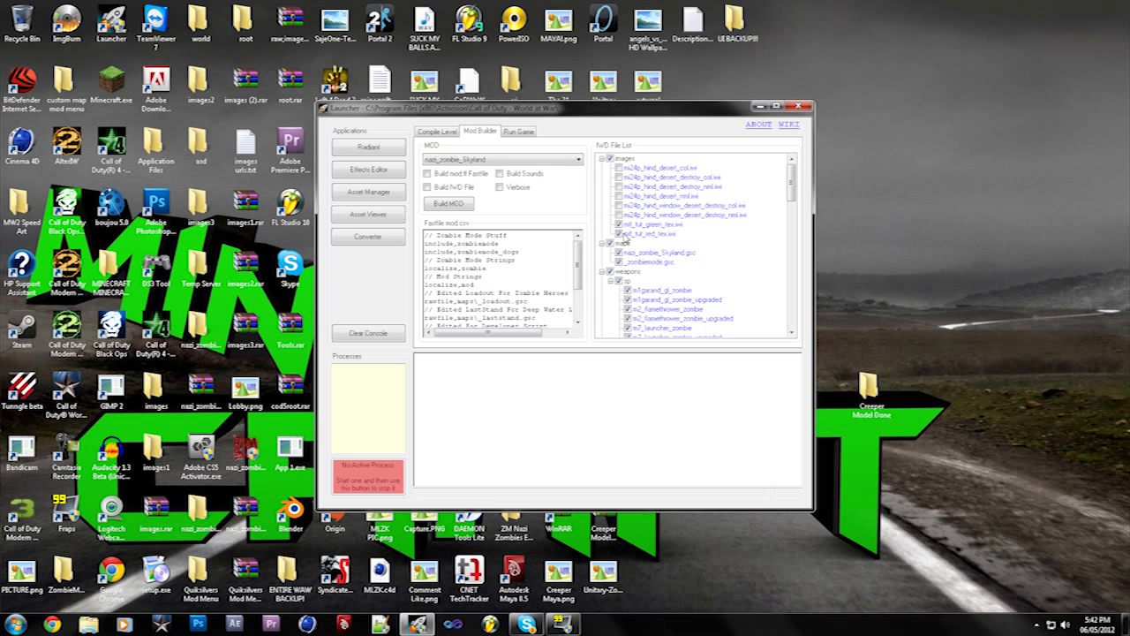
{"action": "left_click_drag", "start_coordinate": [792, 184], "coordinate": [789, 150]}
{"action": "left_click", "coordinate": [437, 176]}
{"action": "left_click", "coordinate": [441, 189]}
{"action": "left_click", "coordinate": [447, 203]}
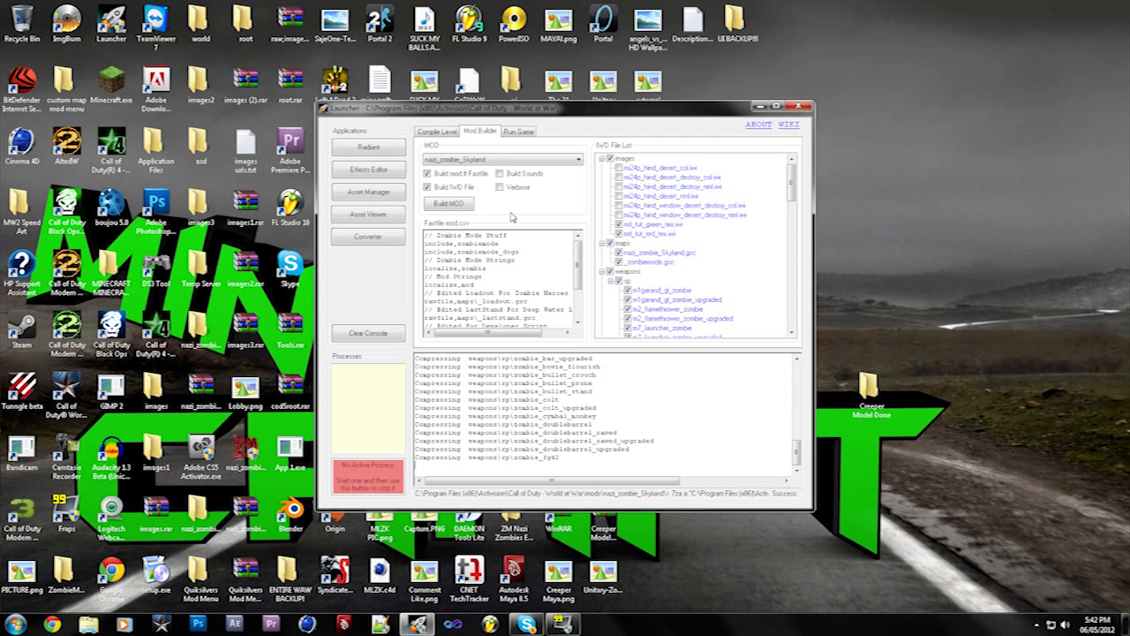
Step: Compile the nazi_zombie_Skyland level from the Launcher's map list
{"action": "left_click", "coordinate": [432, 133]}
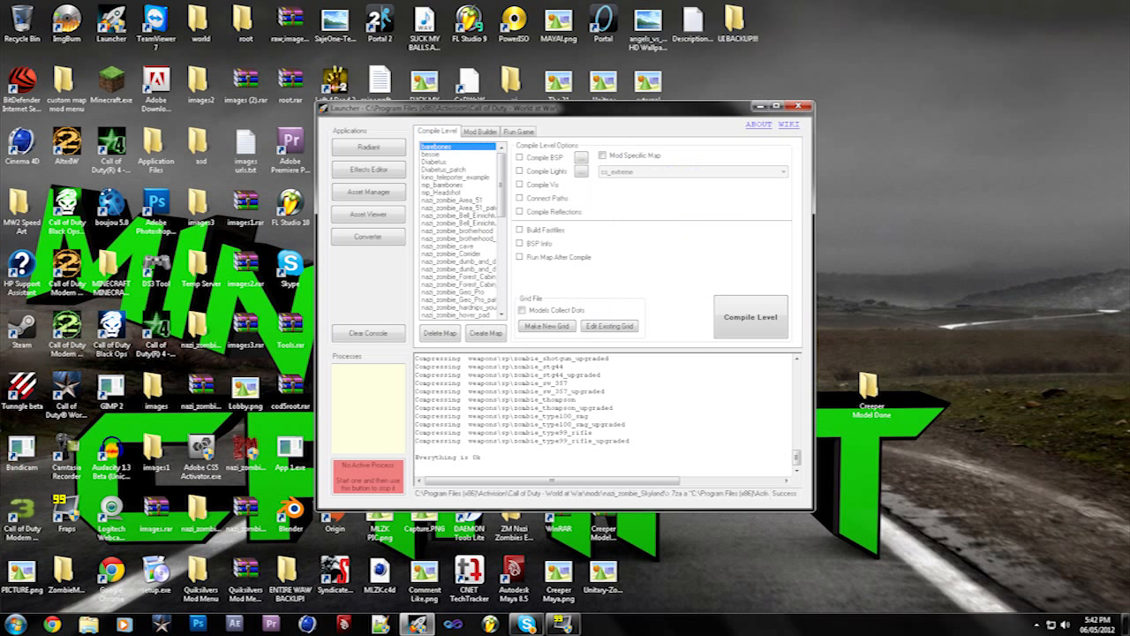
{"action": "scroll", "coordinate": [505, 207], "scroll_direction": "down", "scroll_amount": 10}
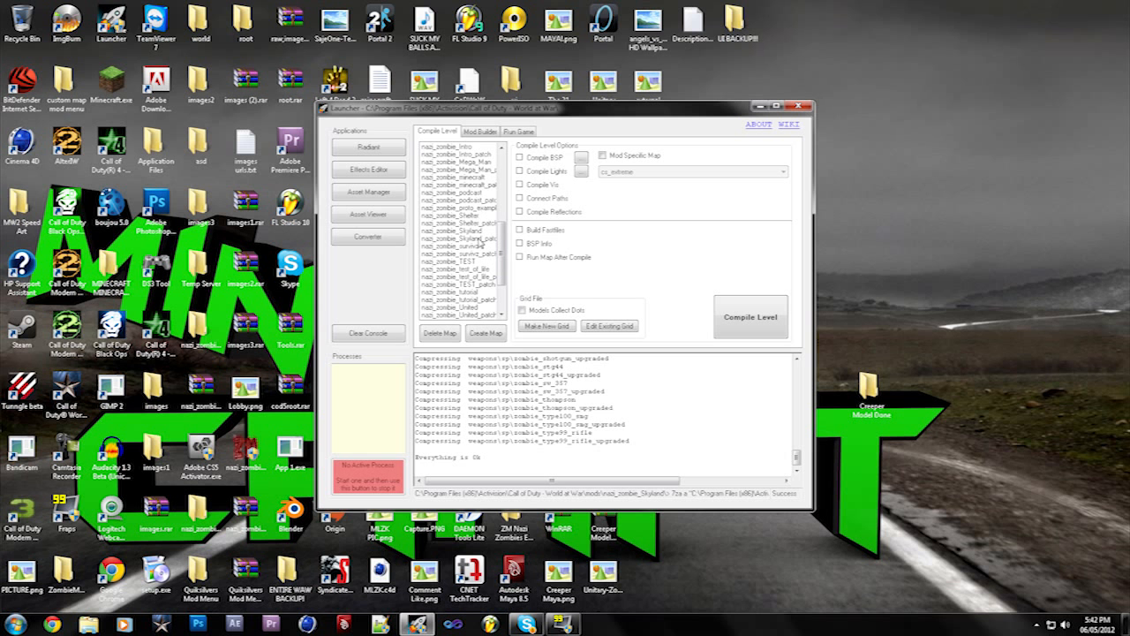
{"action": "left_click", "coordinate": [479, 231]}
{"action": "left_click", "coordinate": [717, 320]}
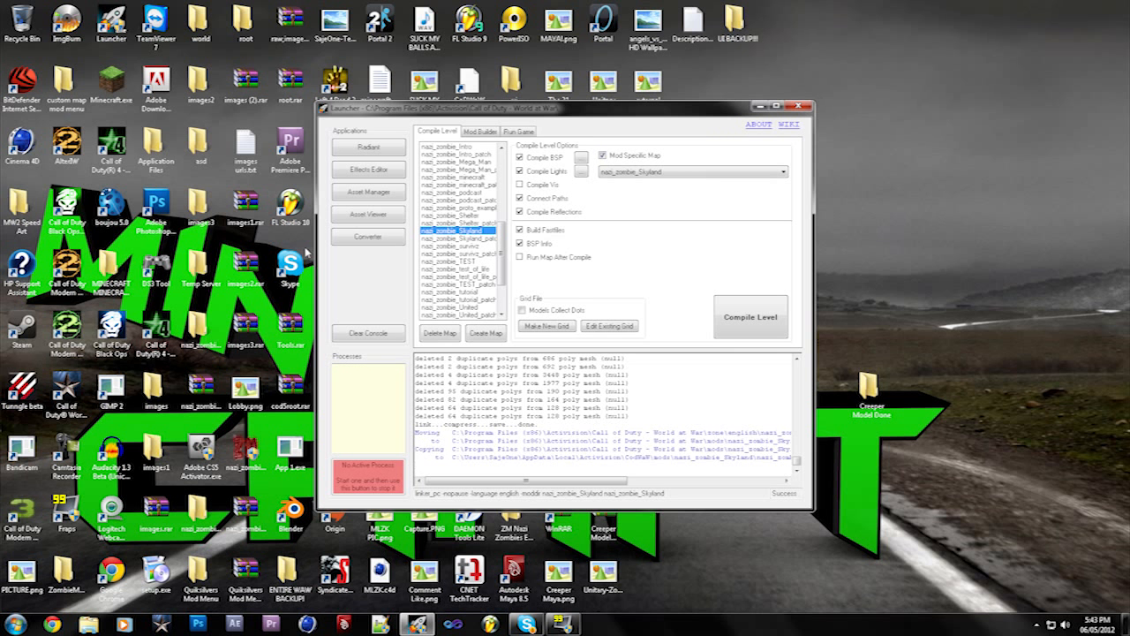
Step: Compile the nazi_zombie_Skyland_patch level with only Build Fastfiles enabled and close the Launcher
{"action": "left_click", "coordinate": [478, 238]}
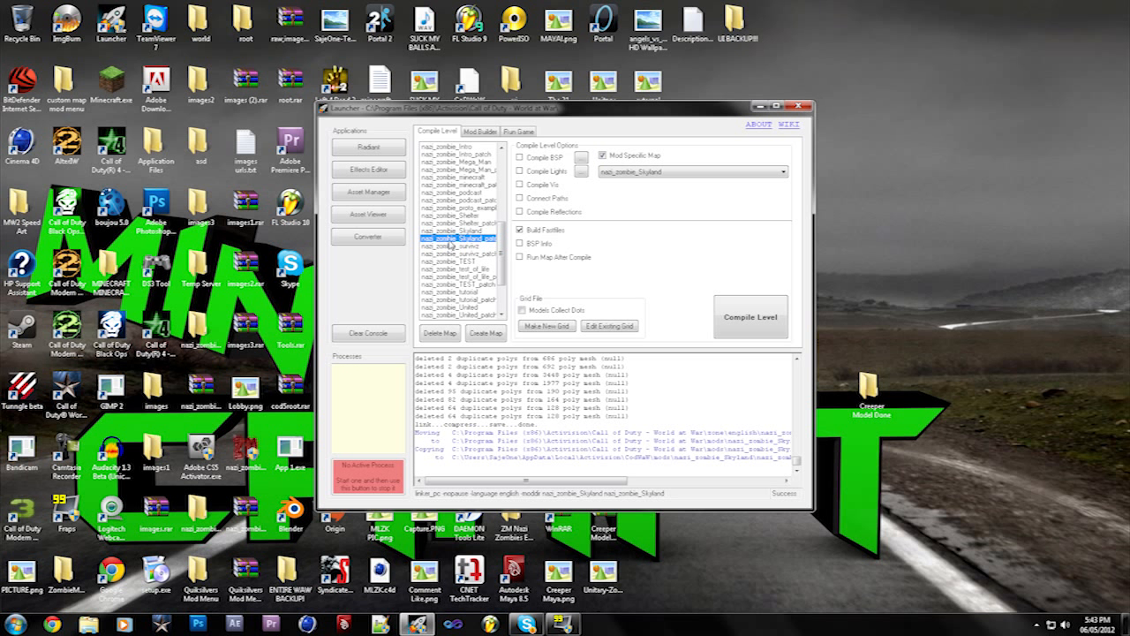
{"action": "left_click", "coordinate": [764, 332]}
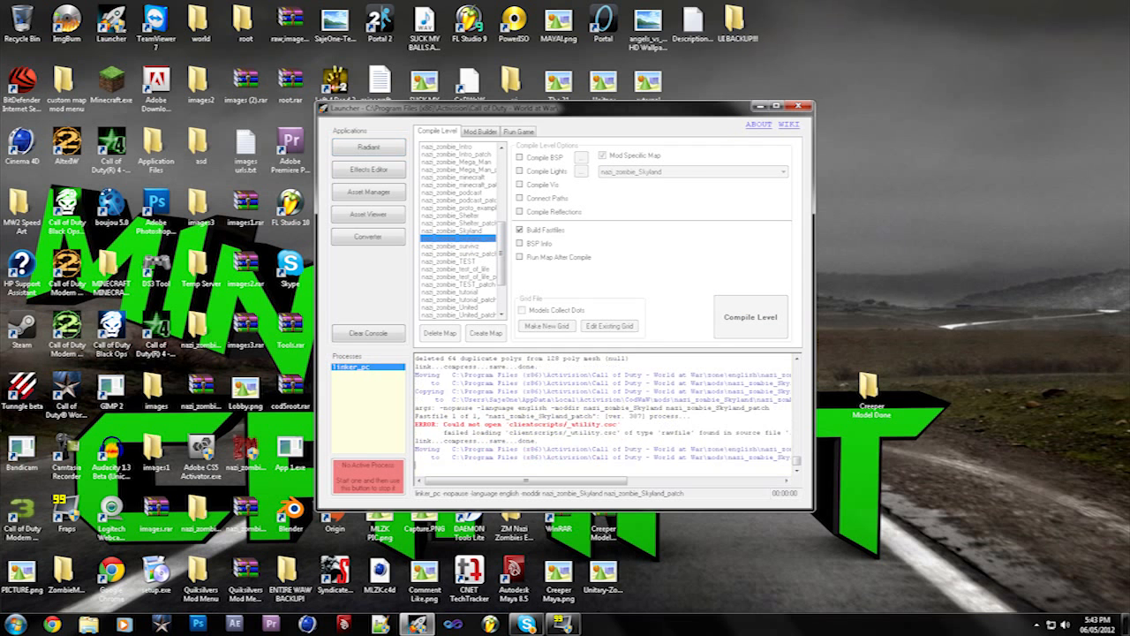
{"action": "left_click", "coordinate": [798, 107]}
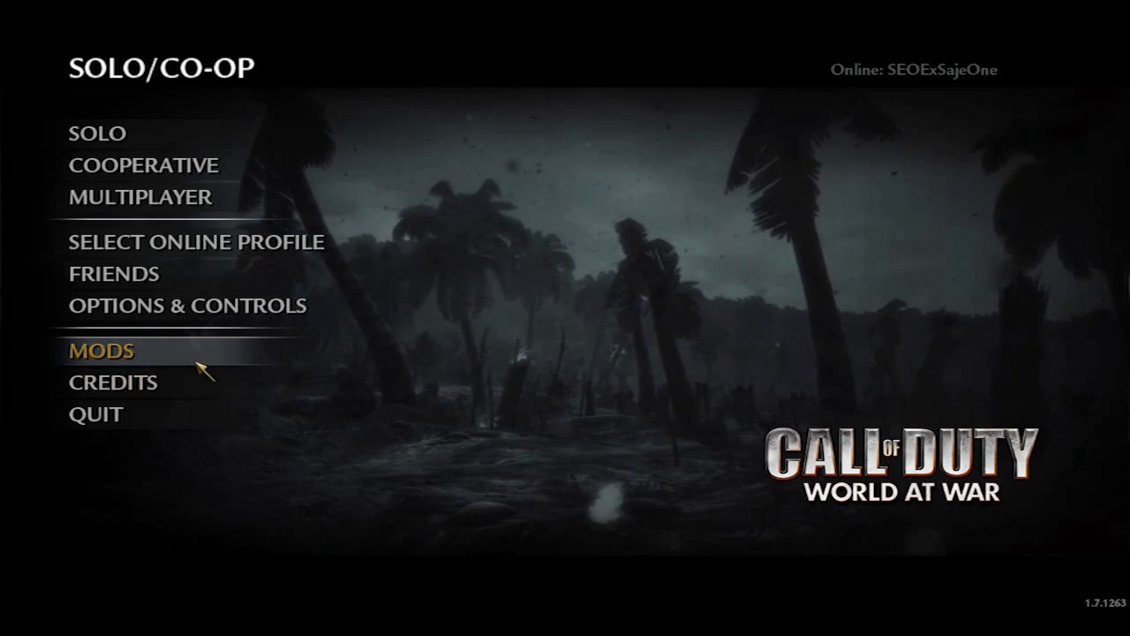
Step: In Call of Duty: World at War, find nazi_zombie_Skyland among the mods and launch it
{"action": "left_click", "coordinate": [101, 350]}
{"action": "scroll", "coordinate": [492, 442], "scroll_direction": "down", "scroll_amount": 20}
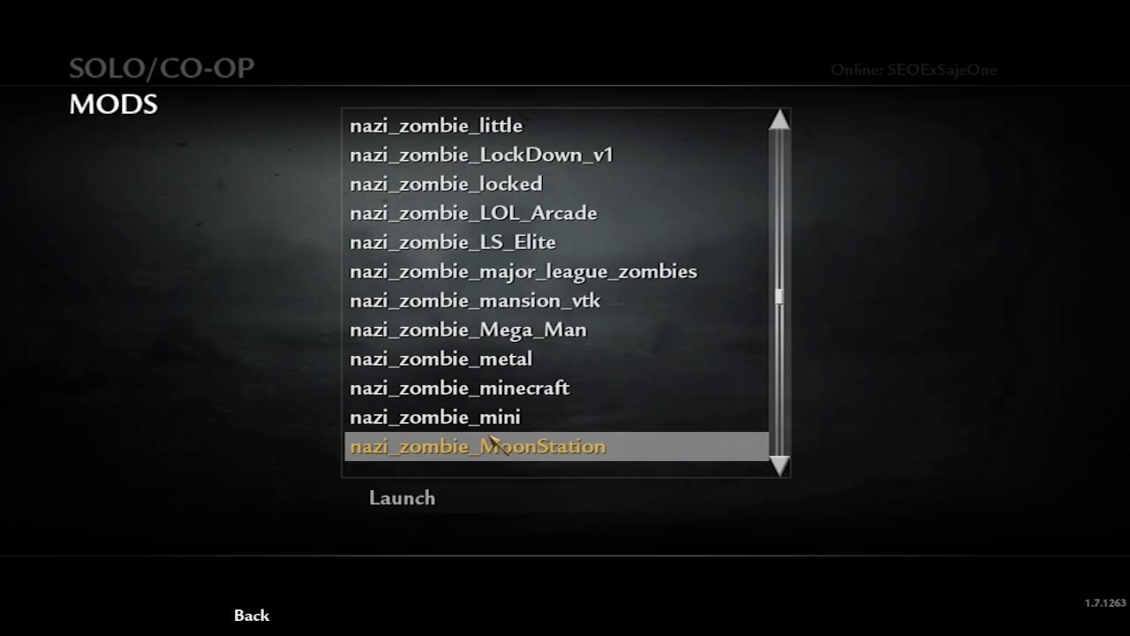
{"action": "scroll", "coordinate": [491, 437], "scroll_direction": "up", "scroll_amount": 6}
{"action": "scroll", "coordinate": [491, 437], "scroll_direction": "down", "scroll_amount": 7}
{"action": "scroll", "coordinate": [491, 436], "scroll_direction": "up", "scroll_amount": 4}
{"action": "scroll", "coordinate": [491, 436], "scroll_direction": "up", "scroll_amount": 1}
{"action": "scroll", "coordinate": [491, 436], "scroll_direction": "down", "scroll_amount": 1}
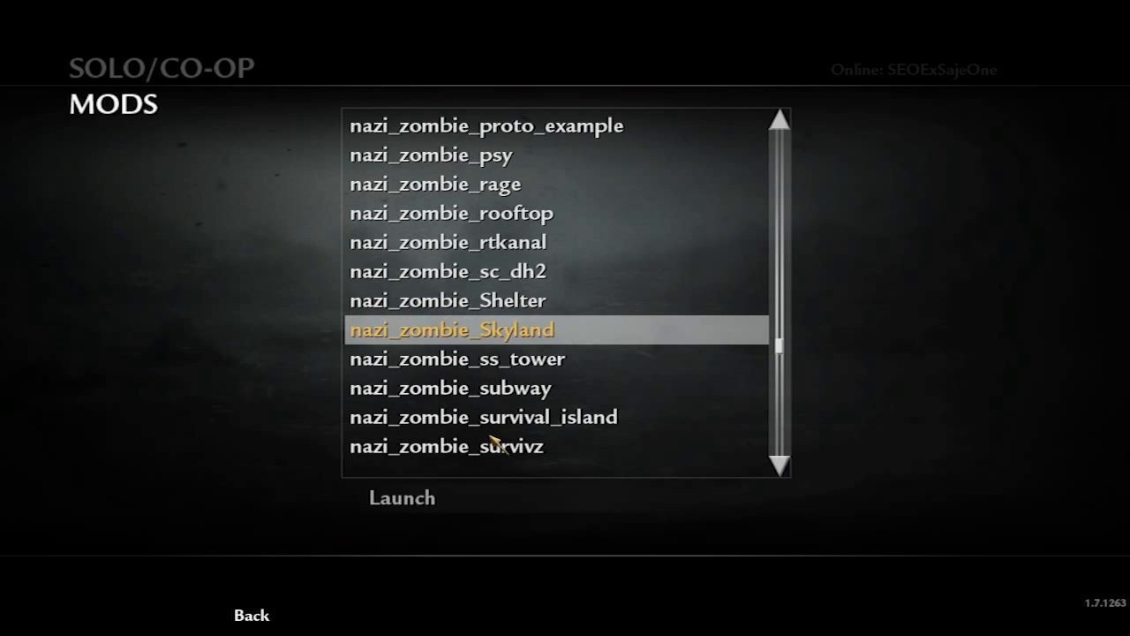
{"action": "left_click", "coordinate": [499, 494]}
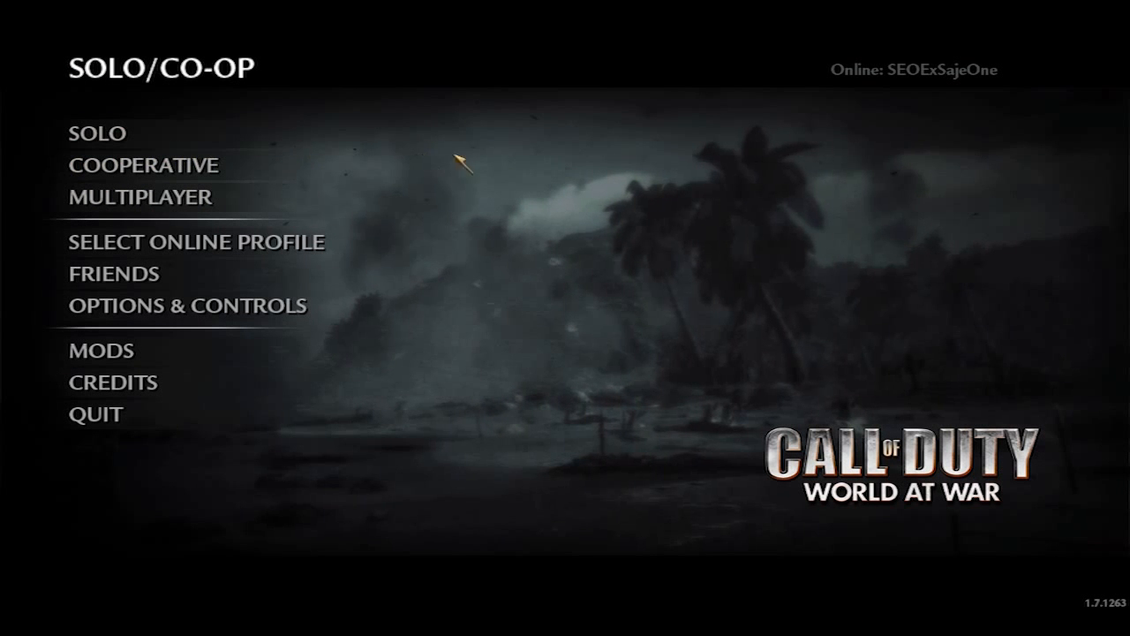
Step: Load the nazi_zombie_Skyland map with the devmap command in the game console
{"action": "key", "text": "grave"}
{"action": "type", "text": "devmap"}
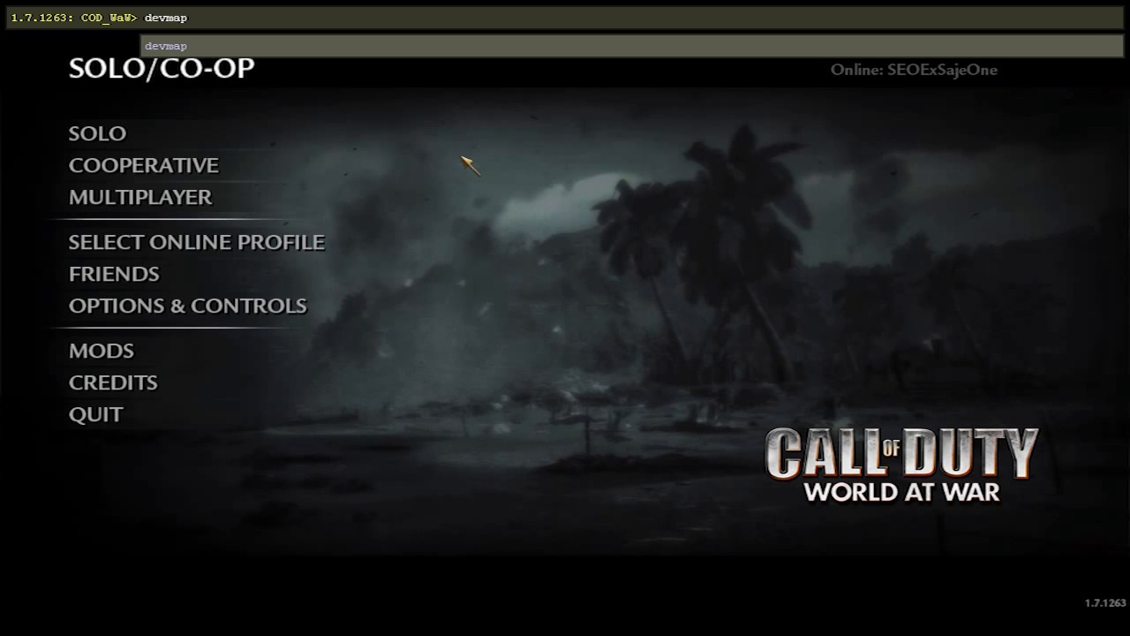
{"action": "type", "text": " nazi_zombie_"}
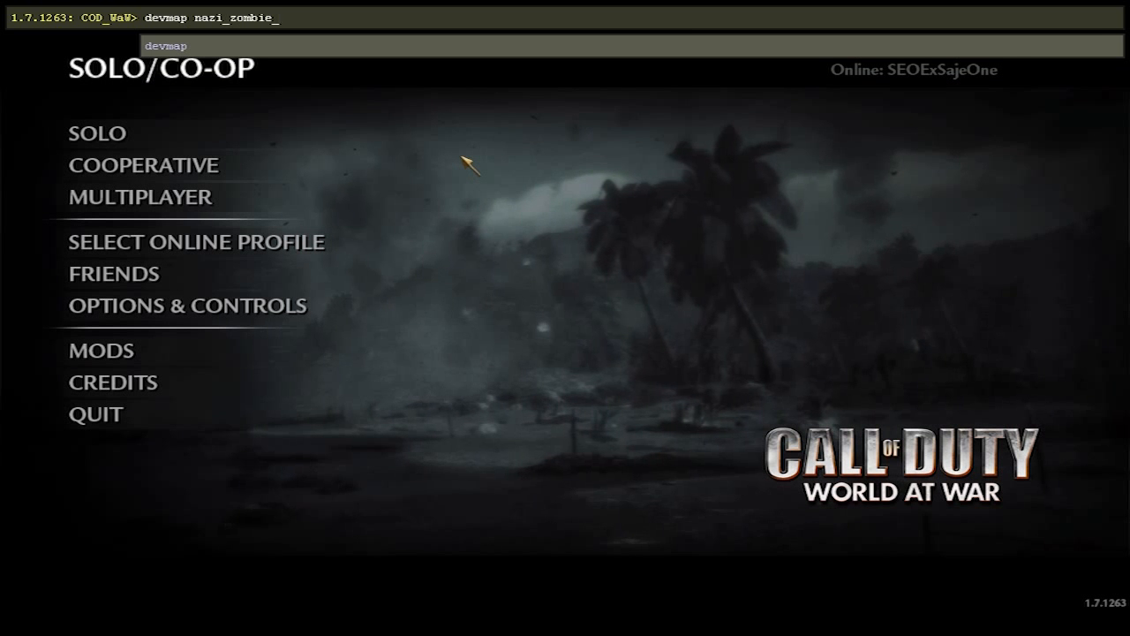
{"action": "type", "text": "stylas"}
{"action": "key", "text": "Return"}
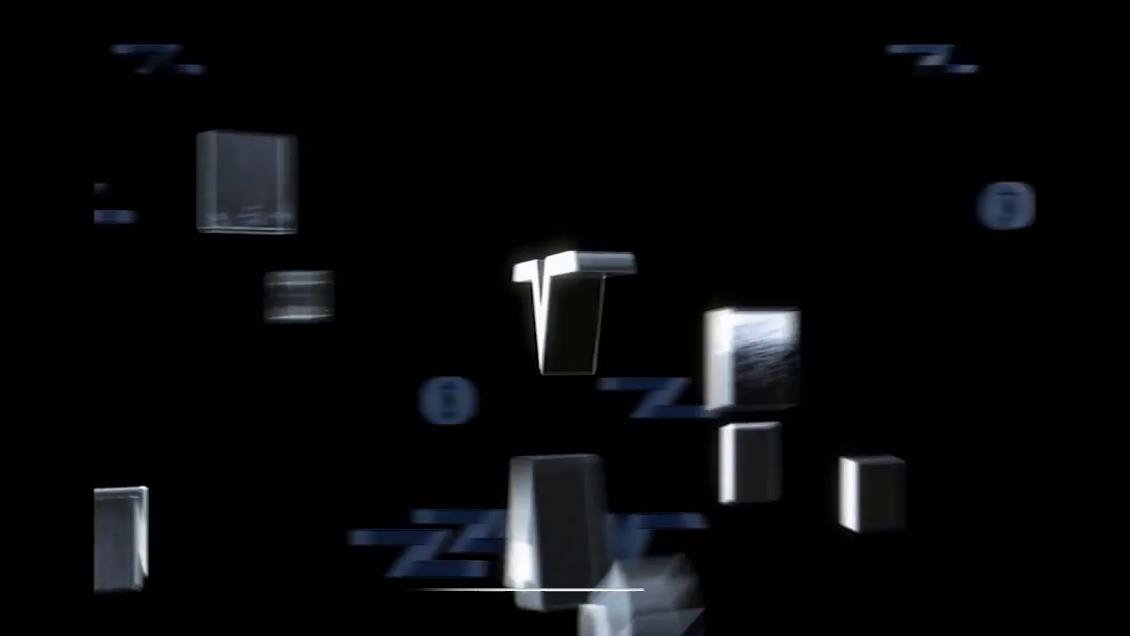
Step: Walk up the stairs to the custom box model, examine its green and red sides and test its collision
{"action": "key", "text": "f"}
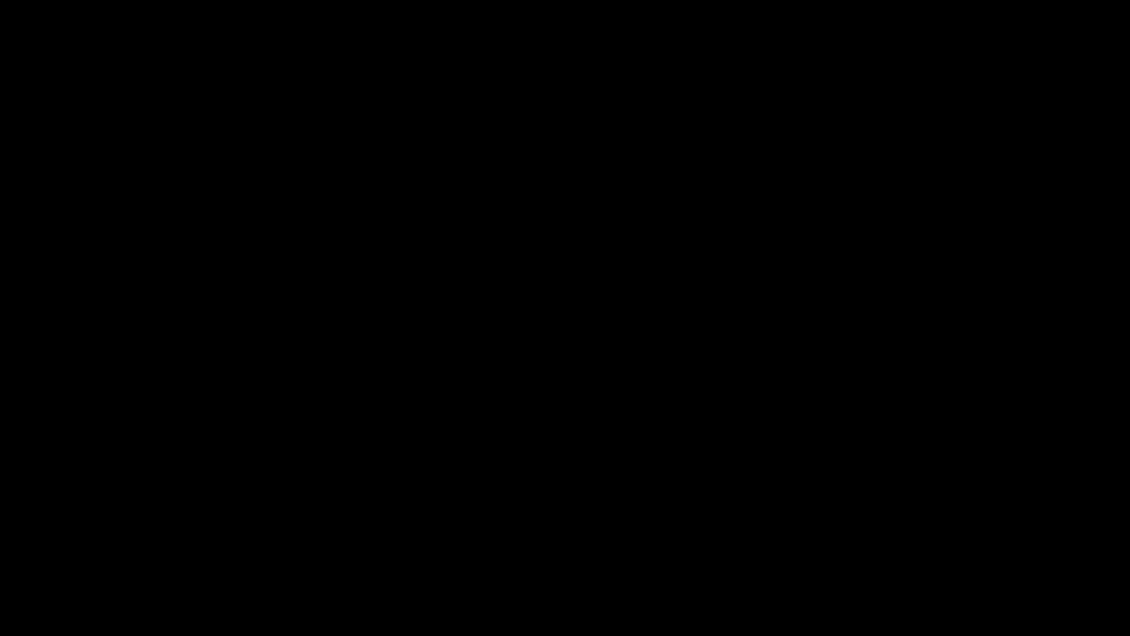
{"action": "key", "text": "w"}
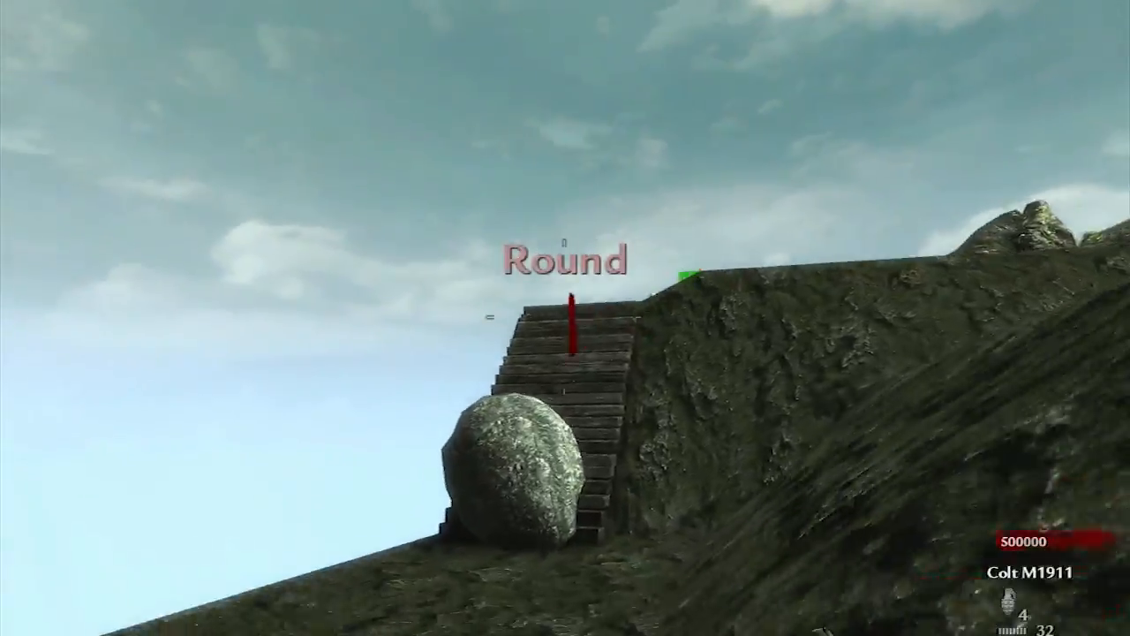
{"action": "key", "text": "f"}
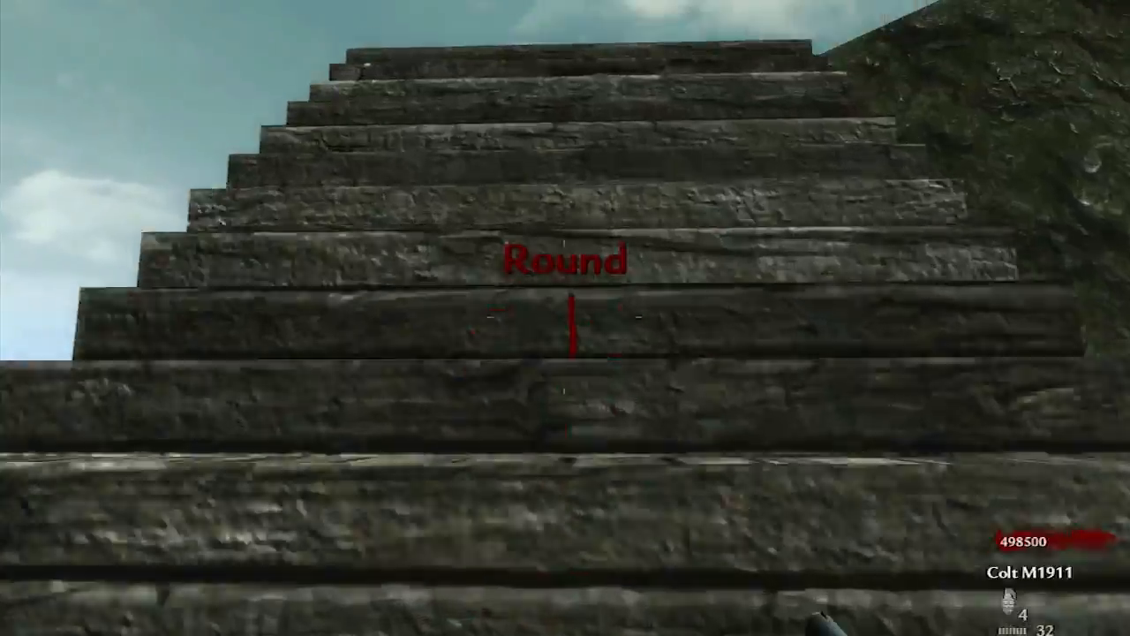
{"action": "key", "text": "w"}
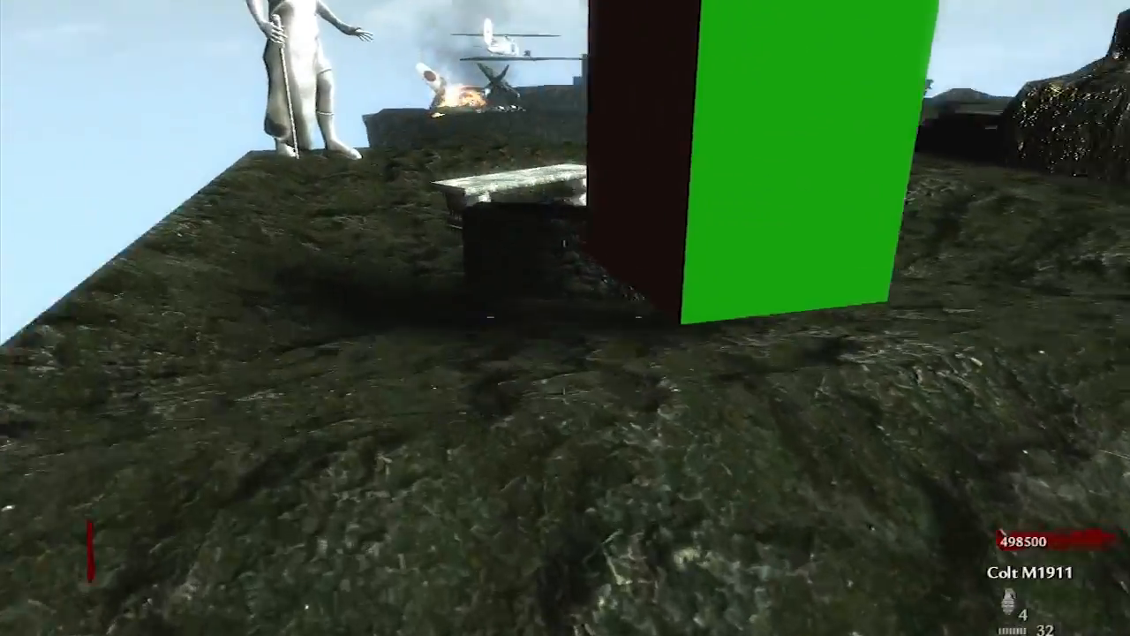
{"action": "key", "text": "w"}
{"action": "key", "text": "s"}
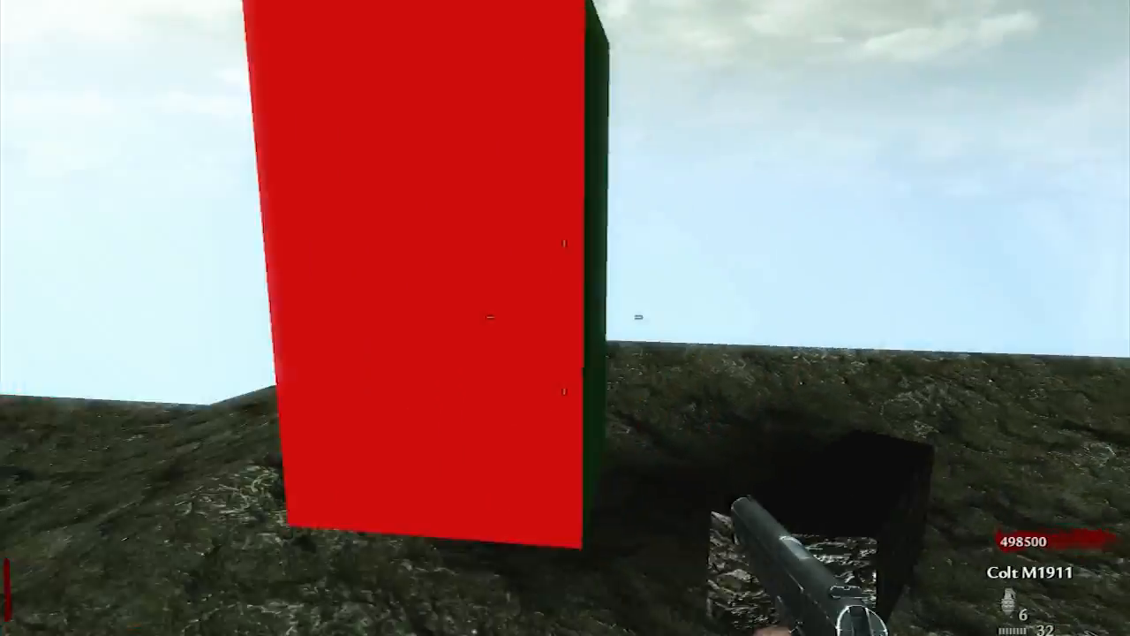
{"action": "right_click", "coordinate": [565, 318]}
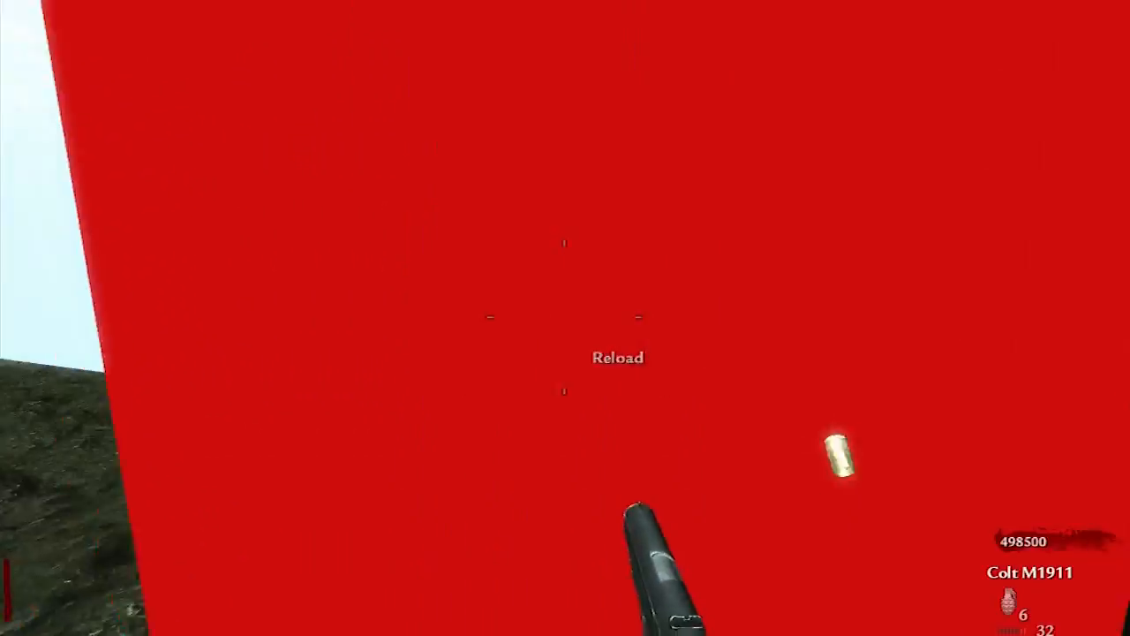